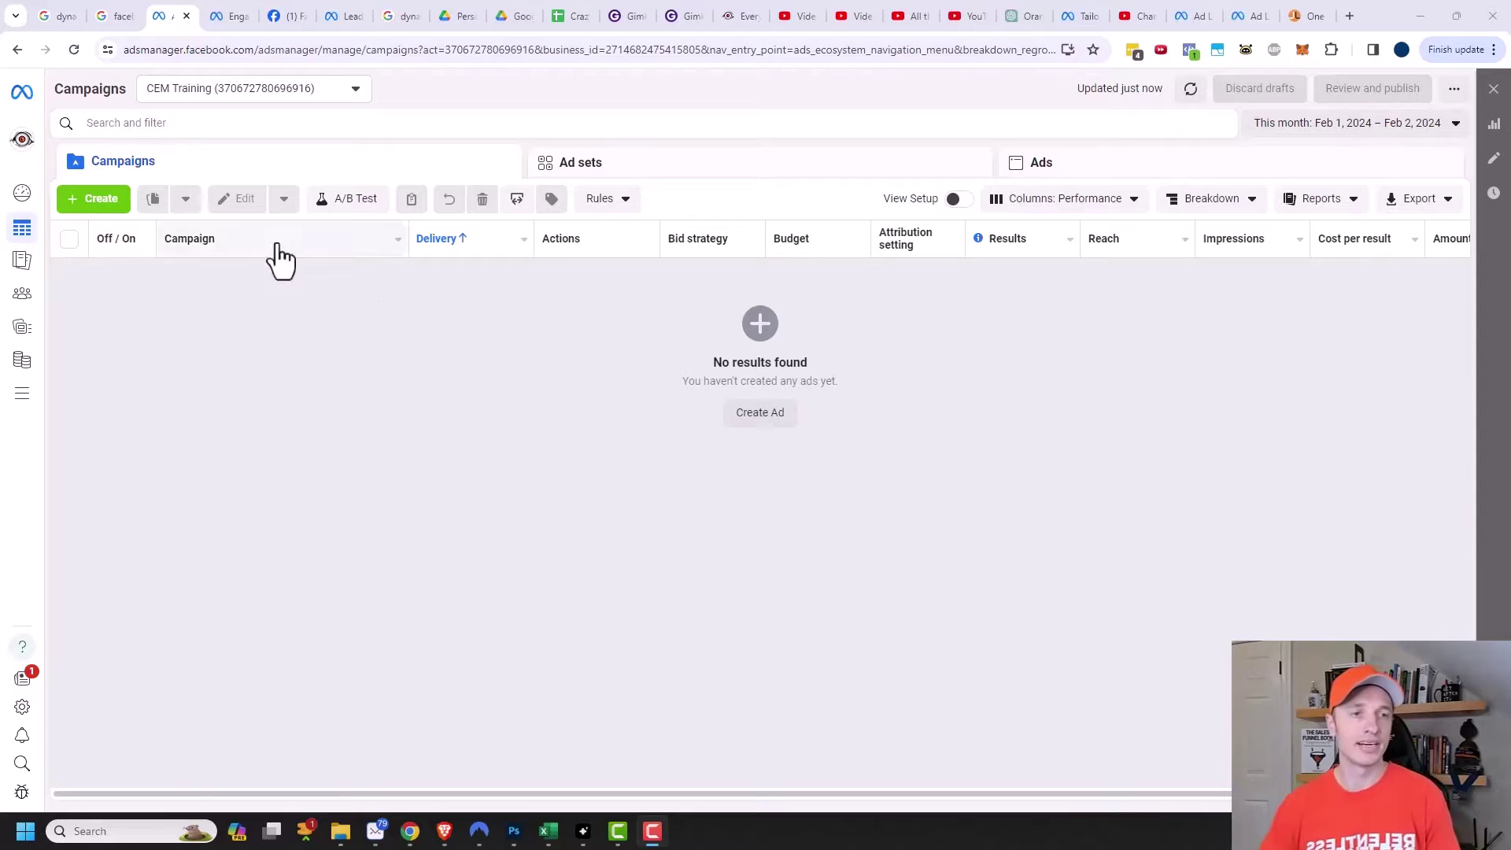
Start a new auction campaign with the Sales objective and continue to the campaign setup choice
click(117, 206)
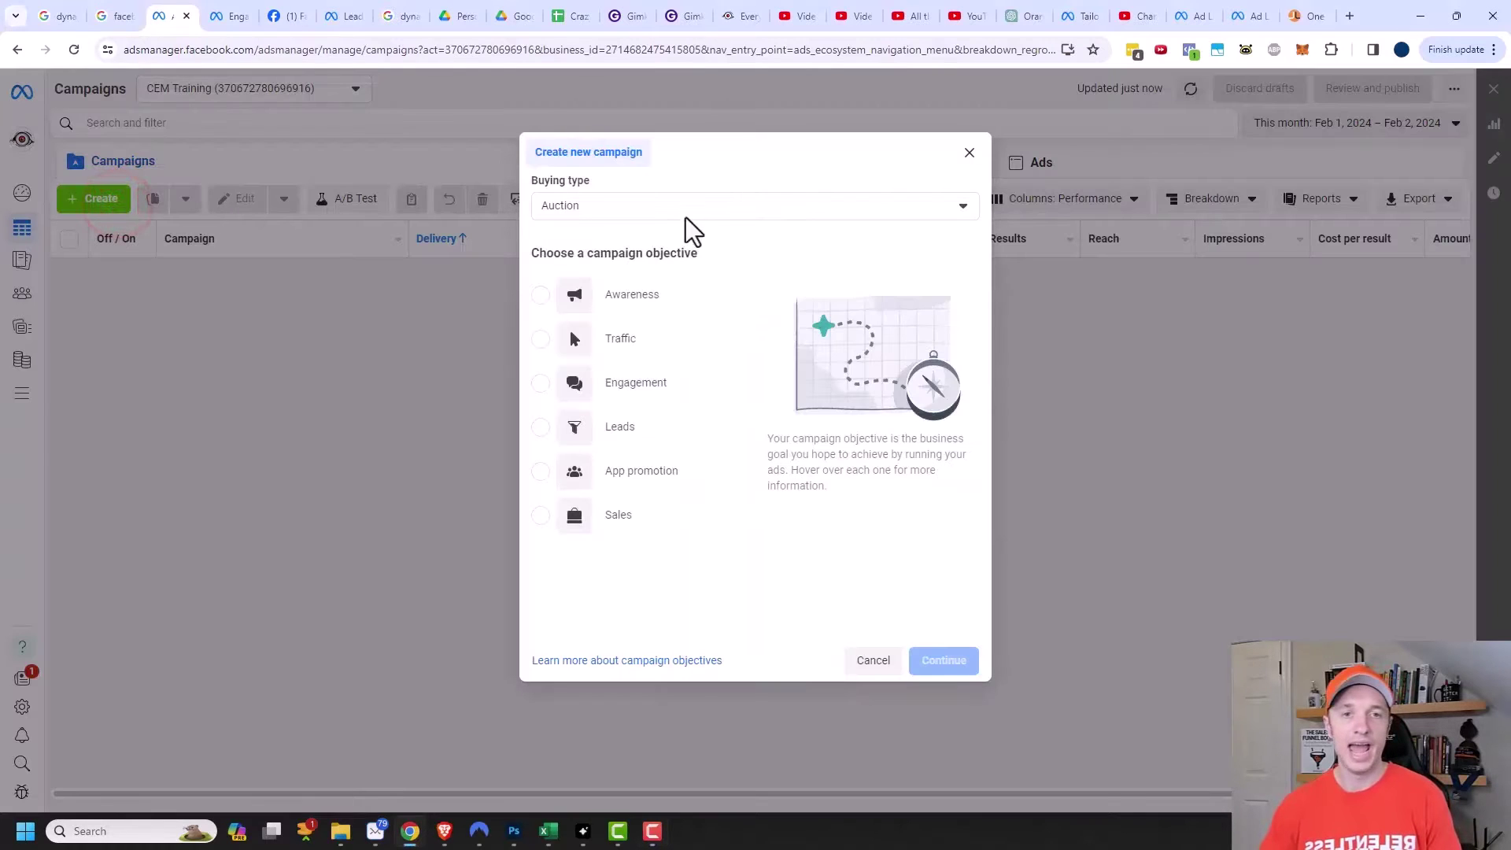
mouse_move(641, 394)
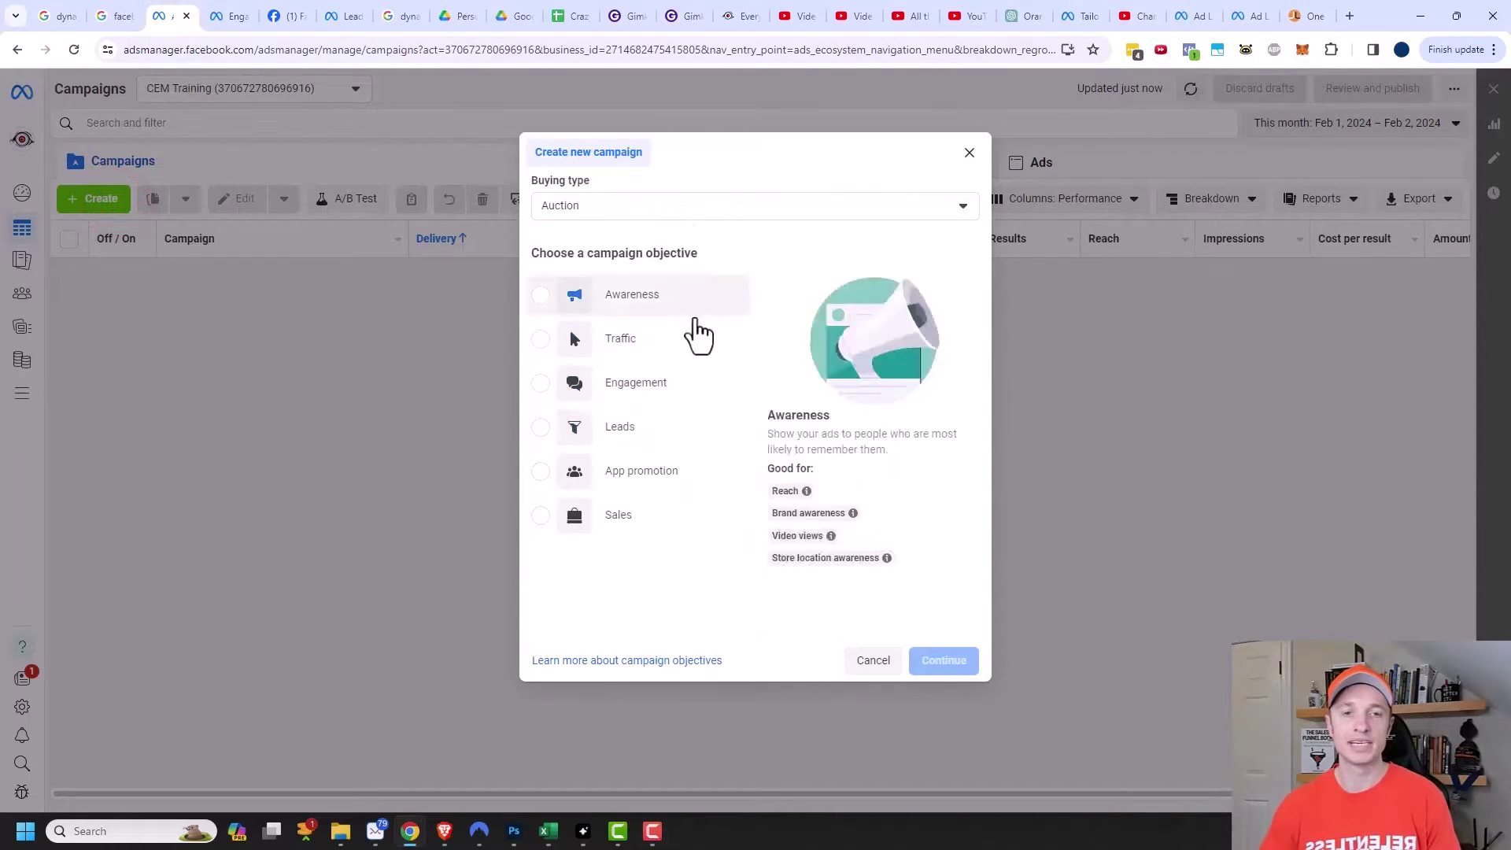
mouse_move(637, 364)
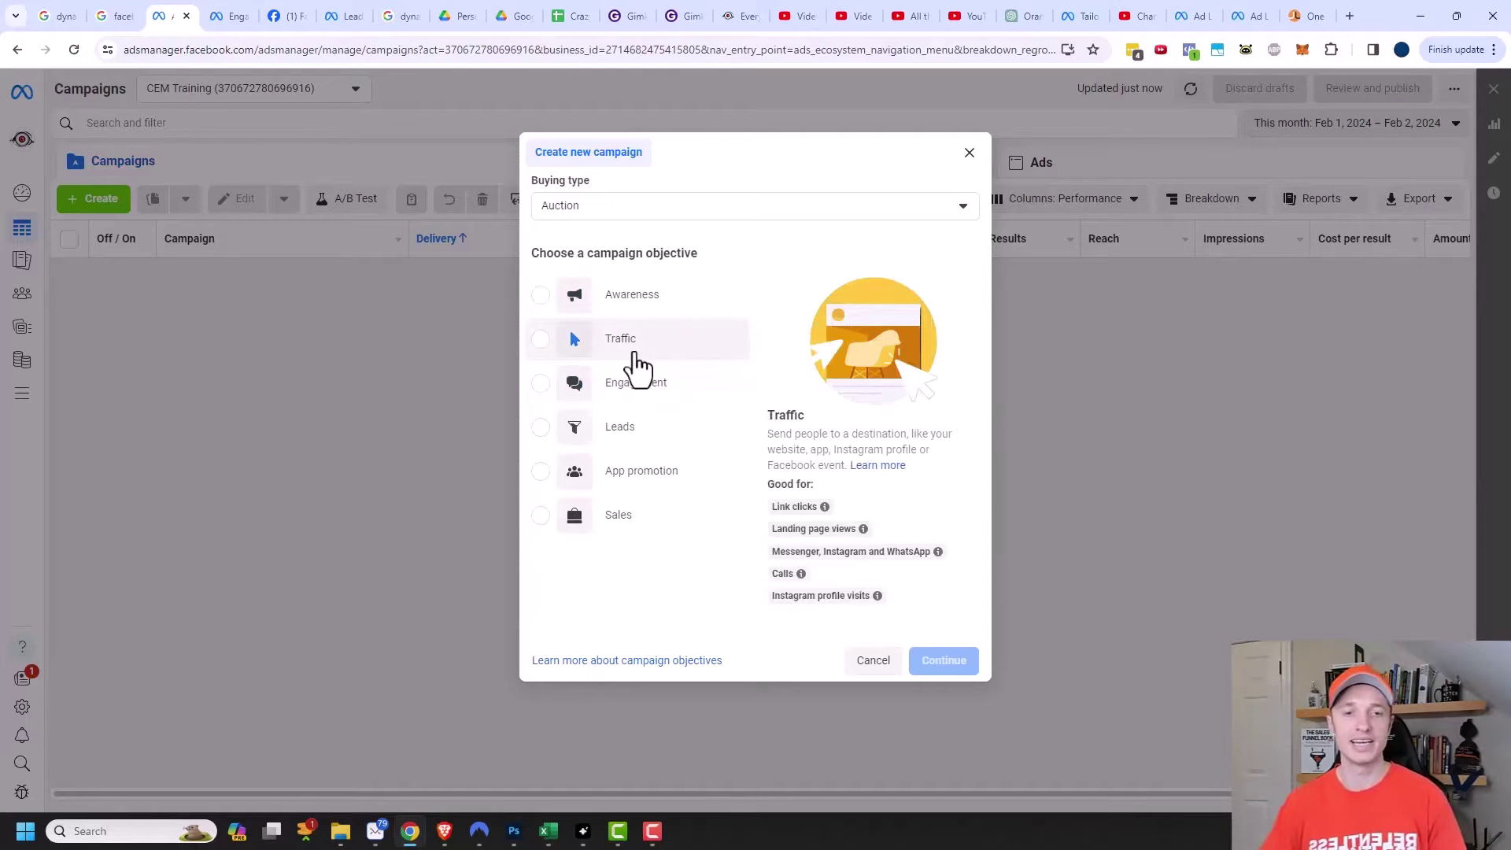
mouse_move(627, 533)
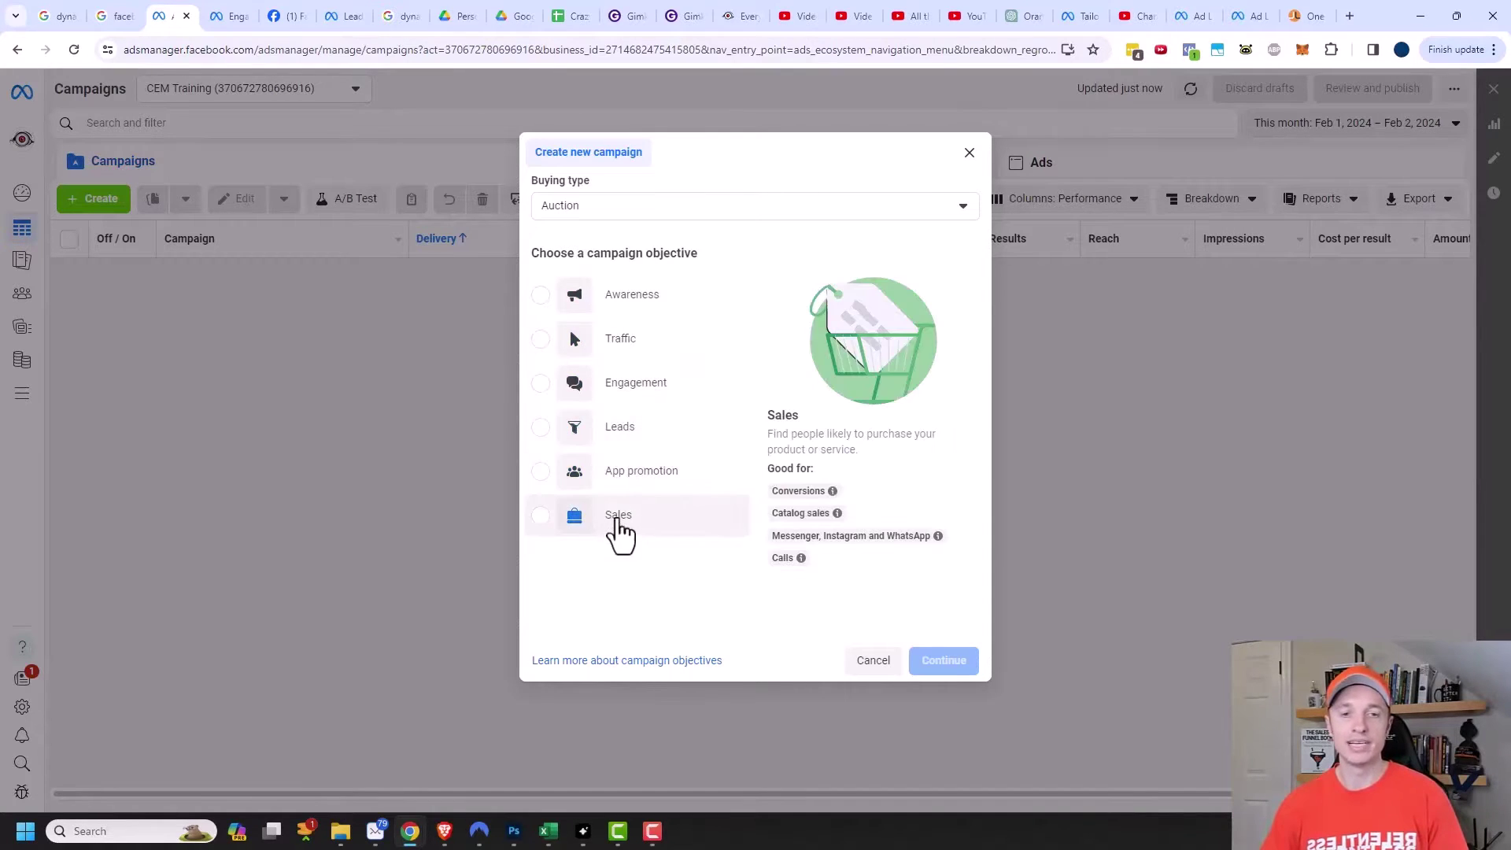
click(622, 519)
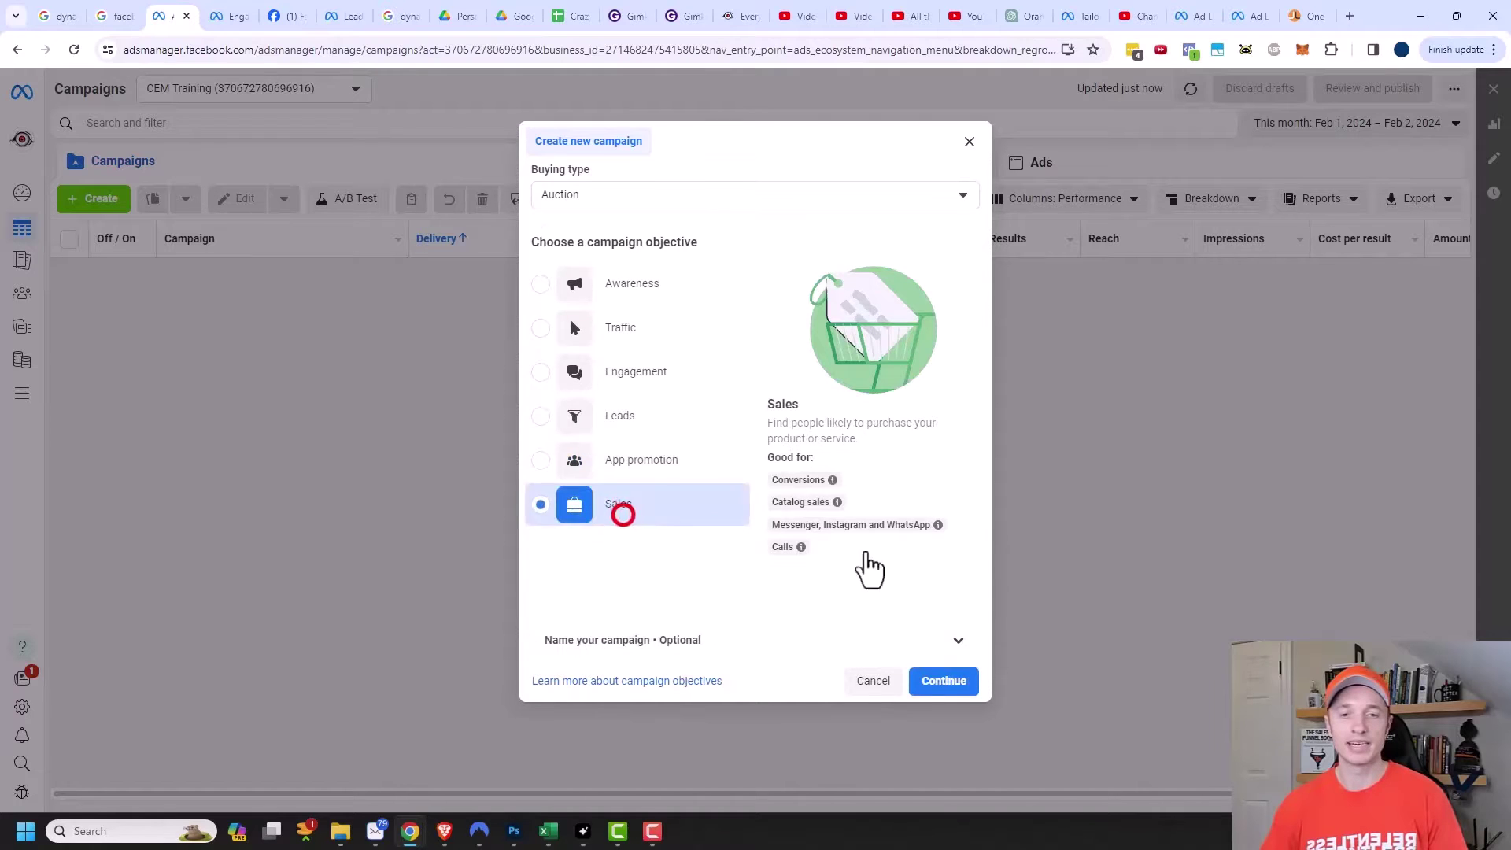
click(959, 688)
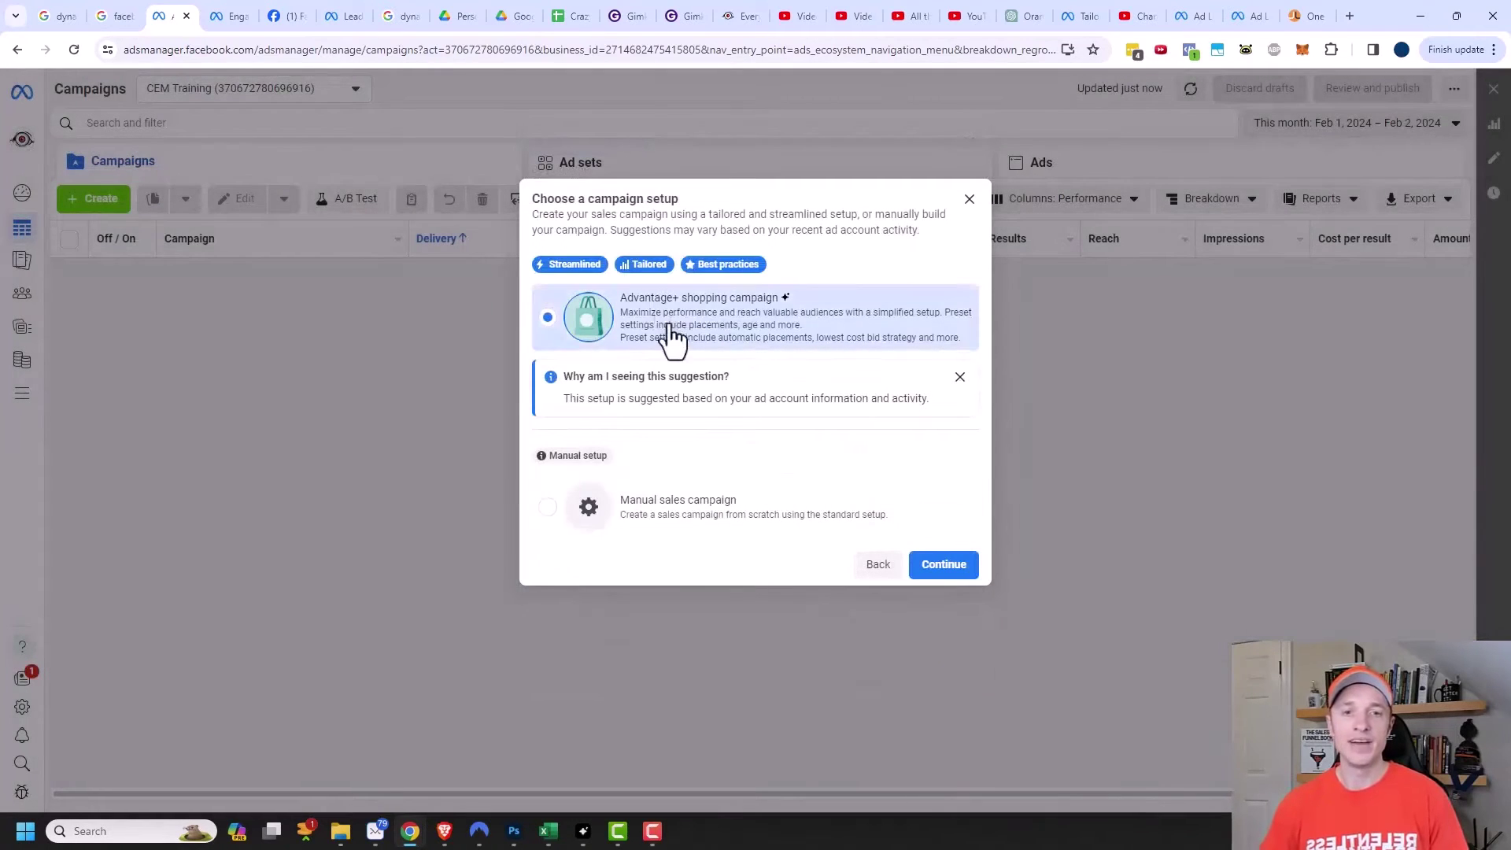
Choose the manual sales campaign setup instead of Advantage+ shopping and create the campaign draft
mouse_move(650, 264)
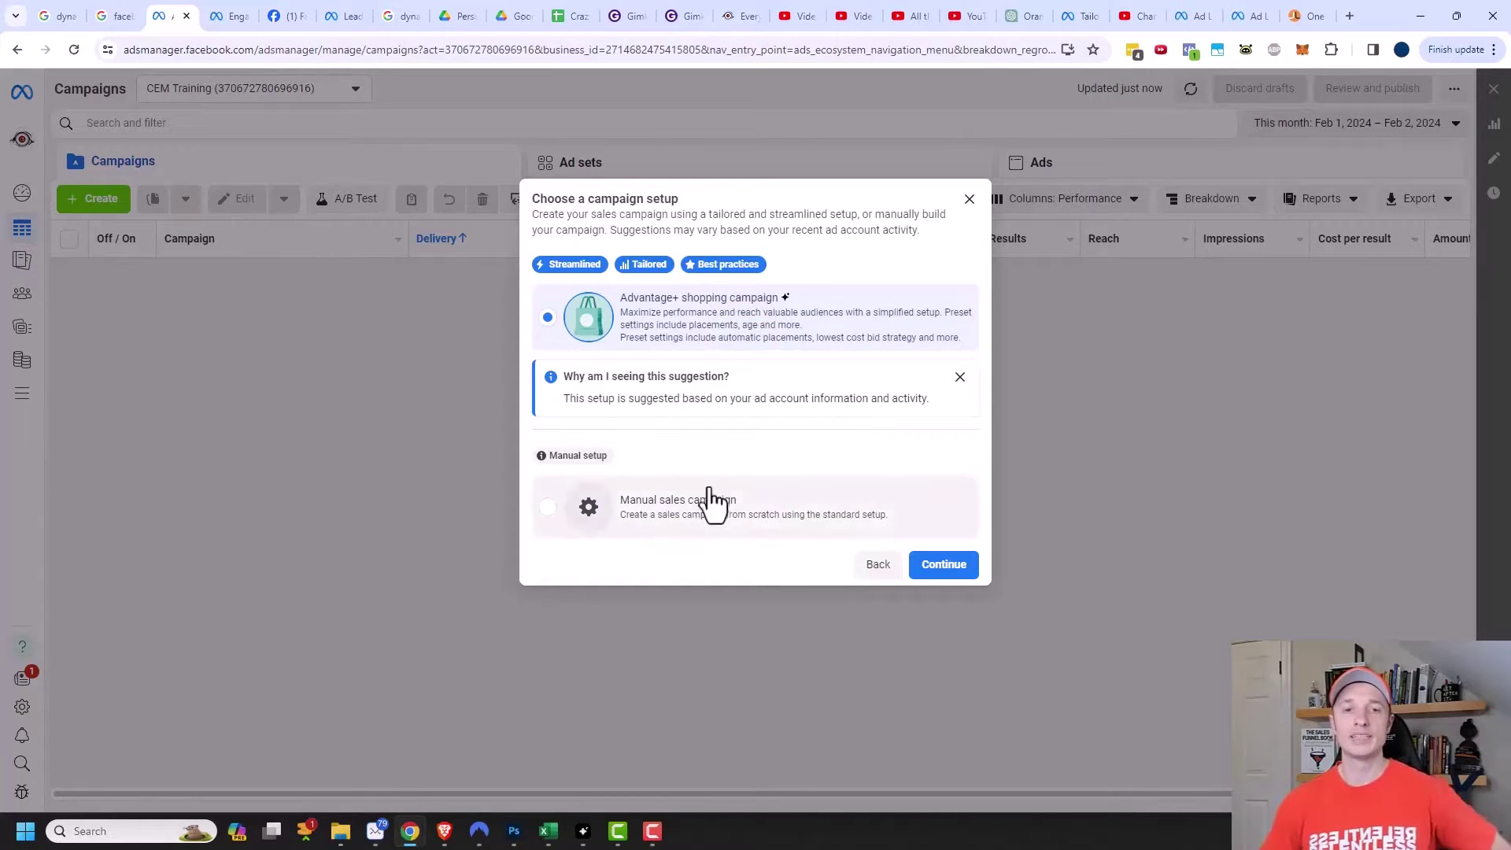
click(680, 523)
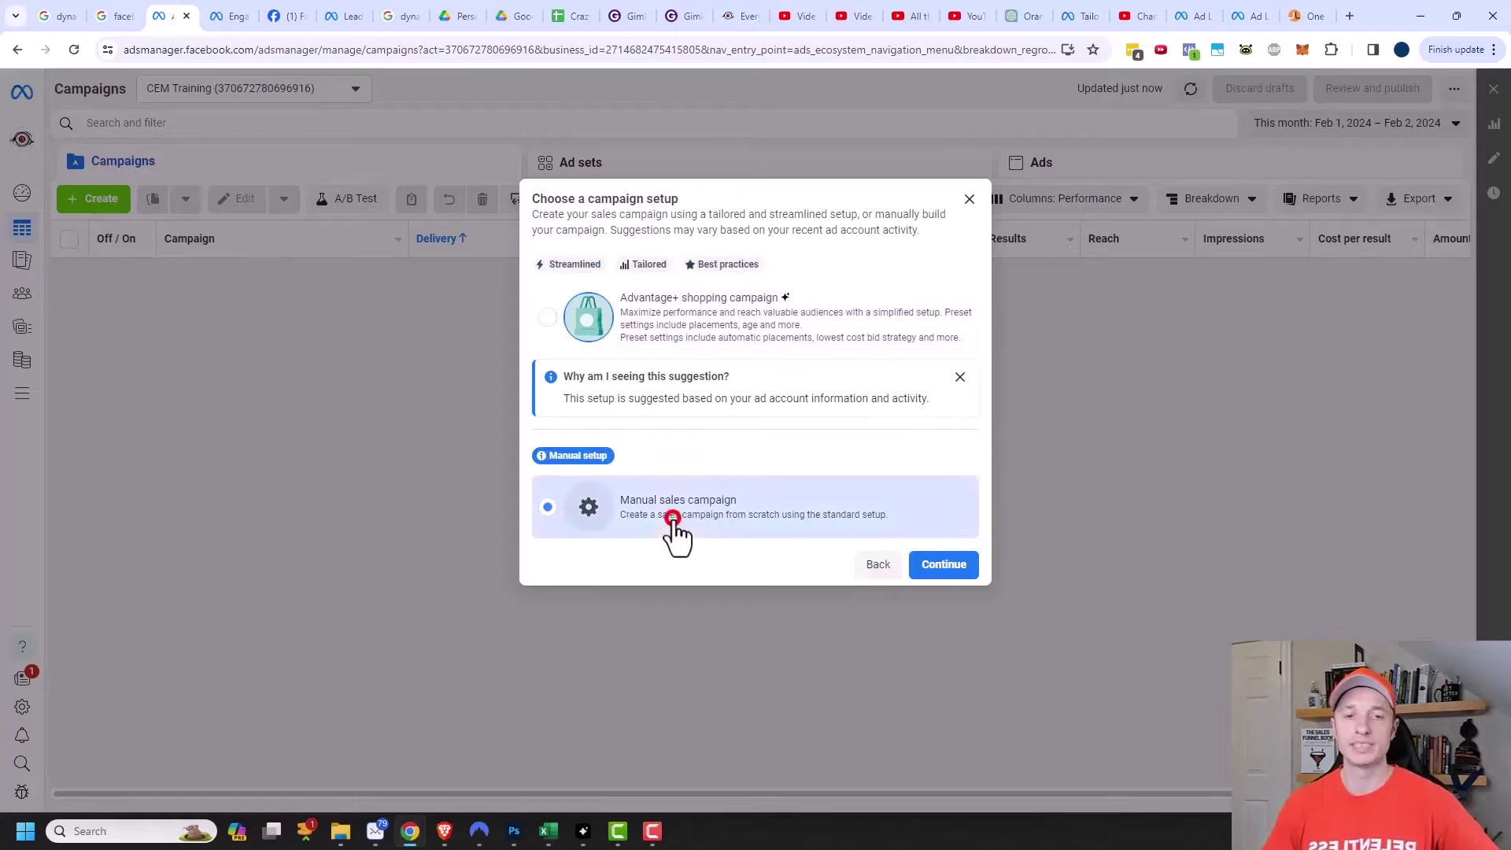
click(954, 576)
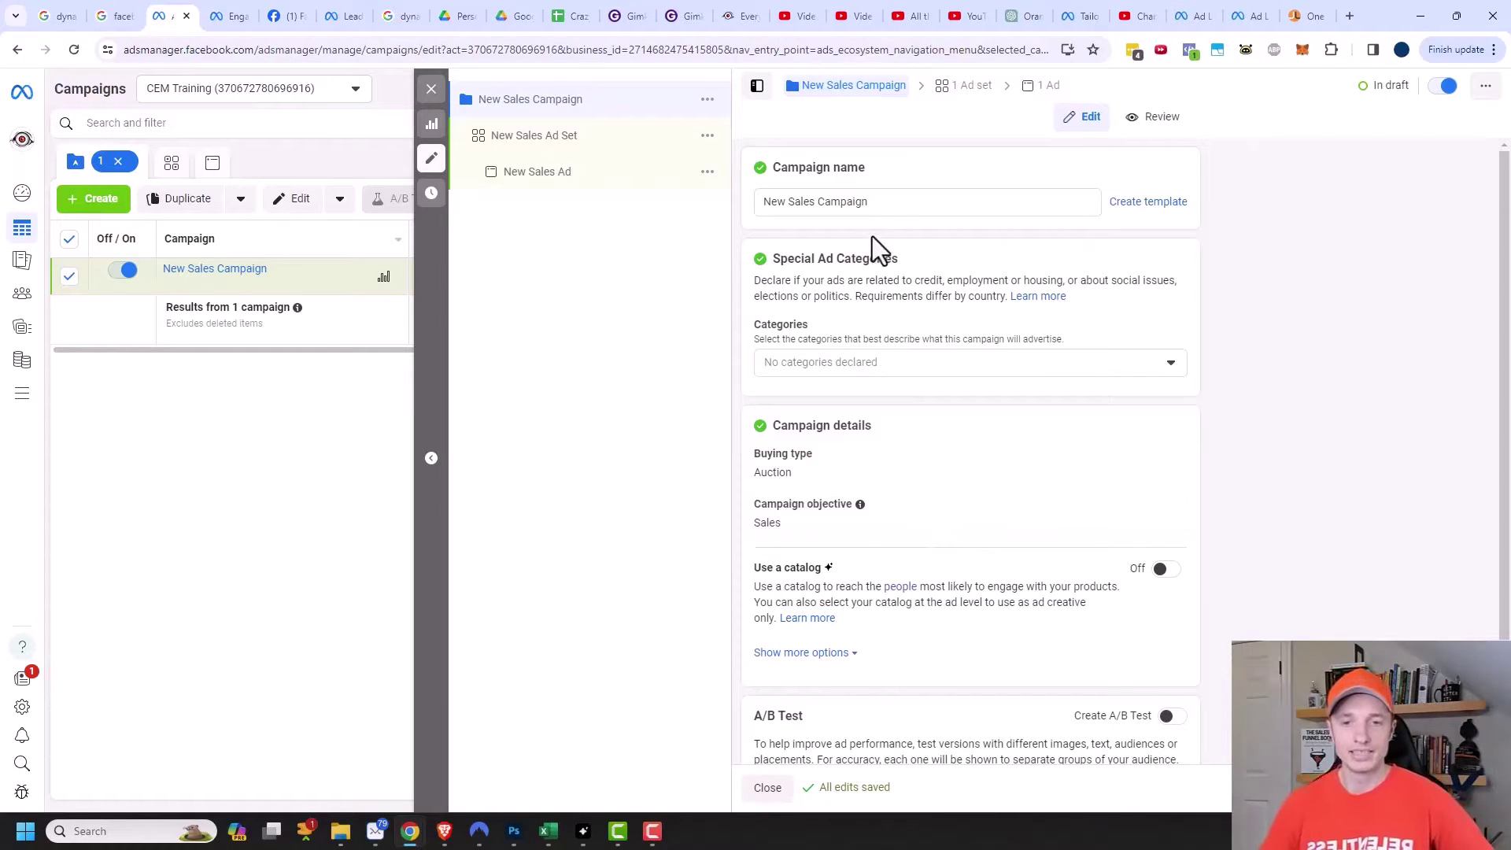
In the New Sales Ad Set, select the CEM Training pixel and Add to cart as the conversion event
scroll(904, 224, down, 2)
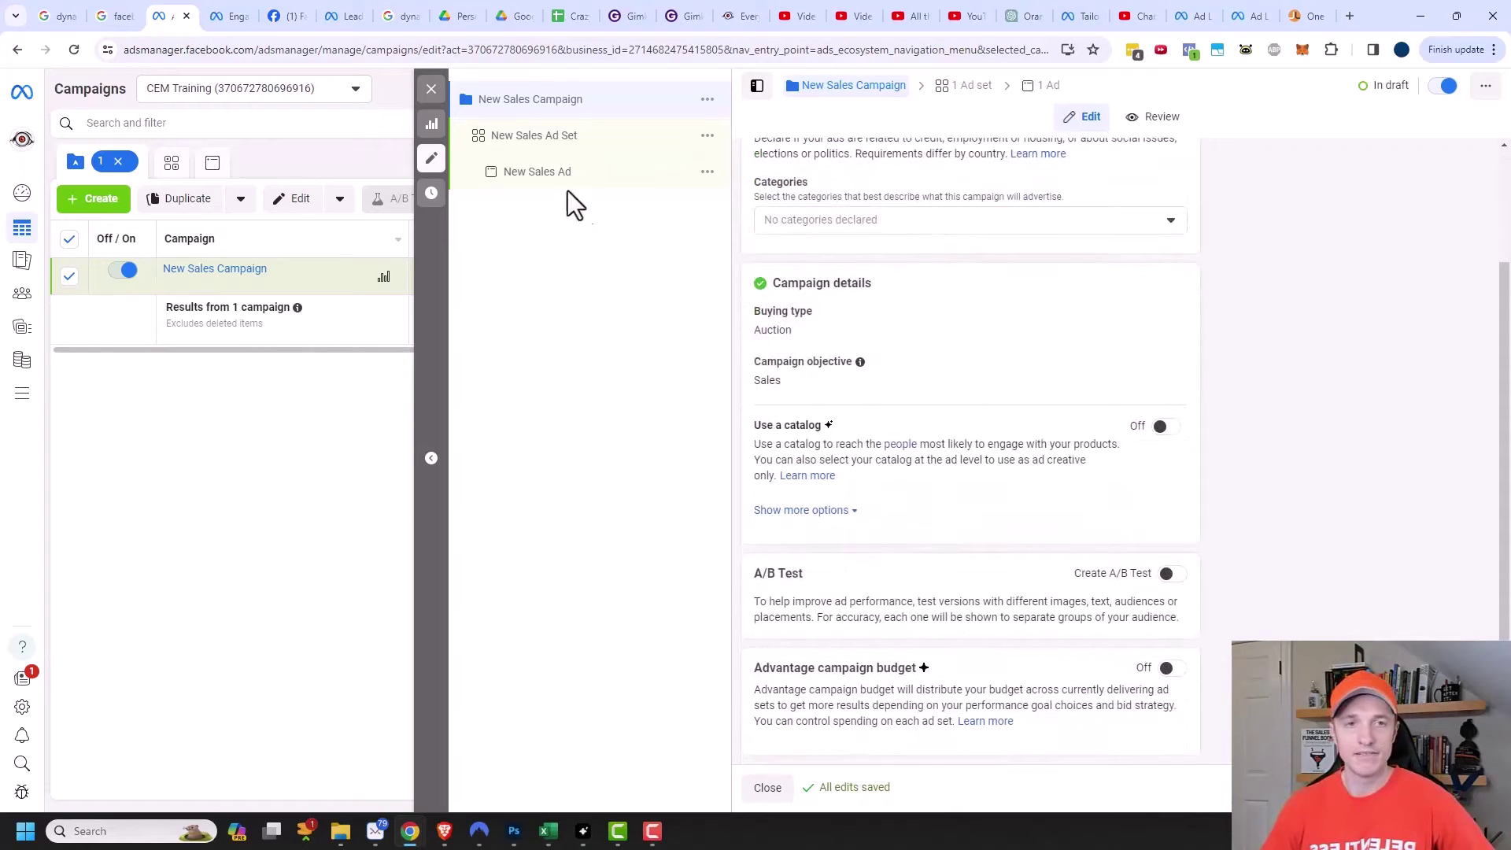
click(571, 150)
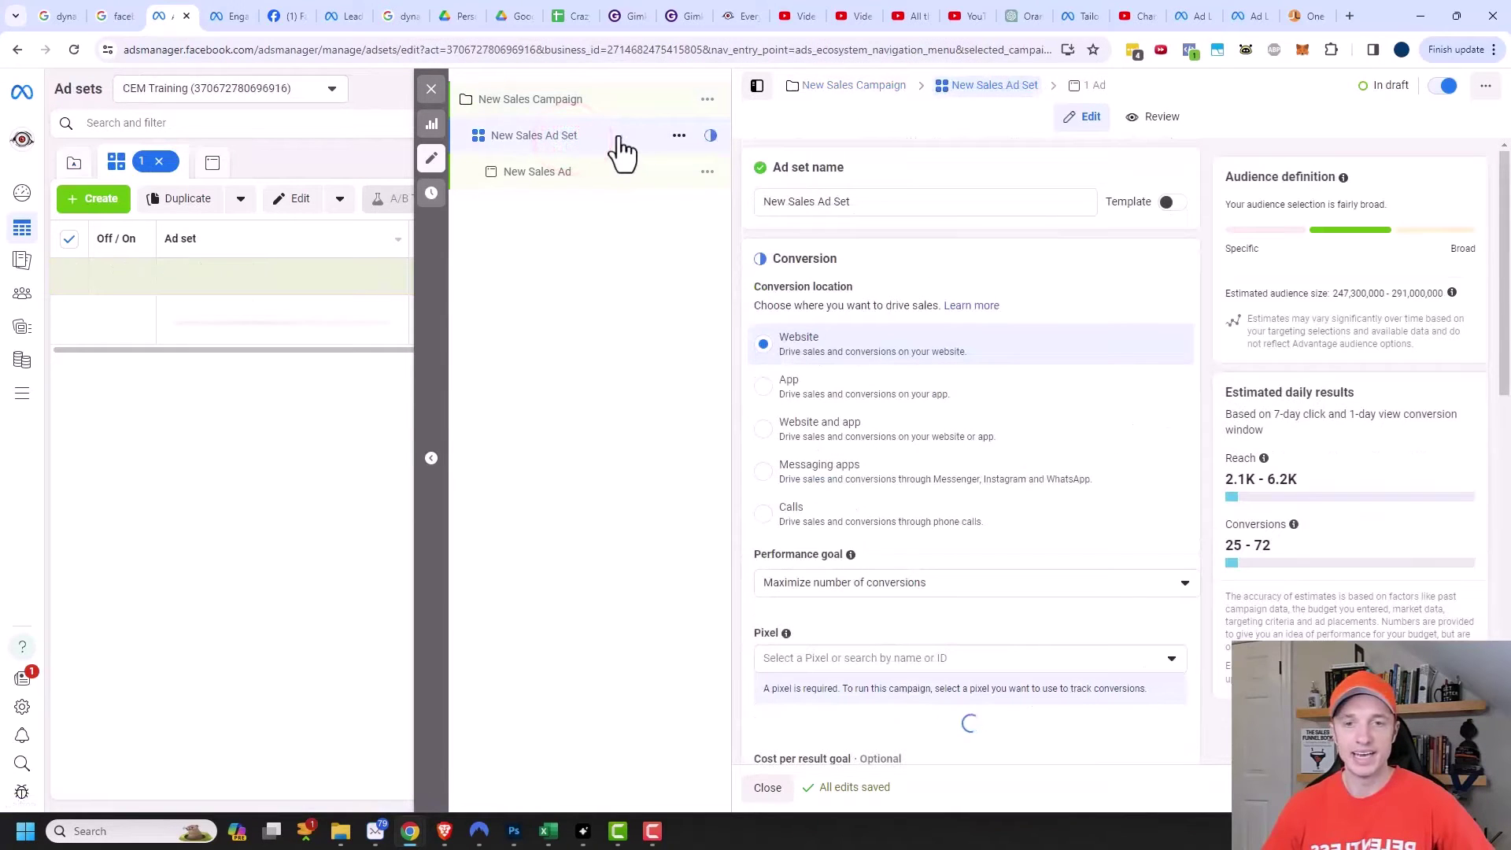
scroll(1076, 422, down, 3)
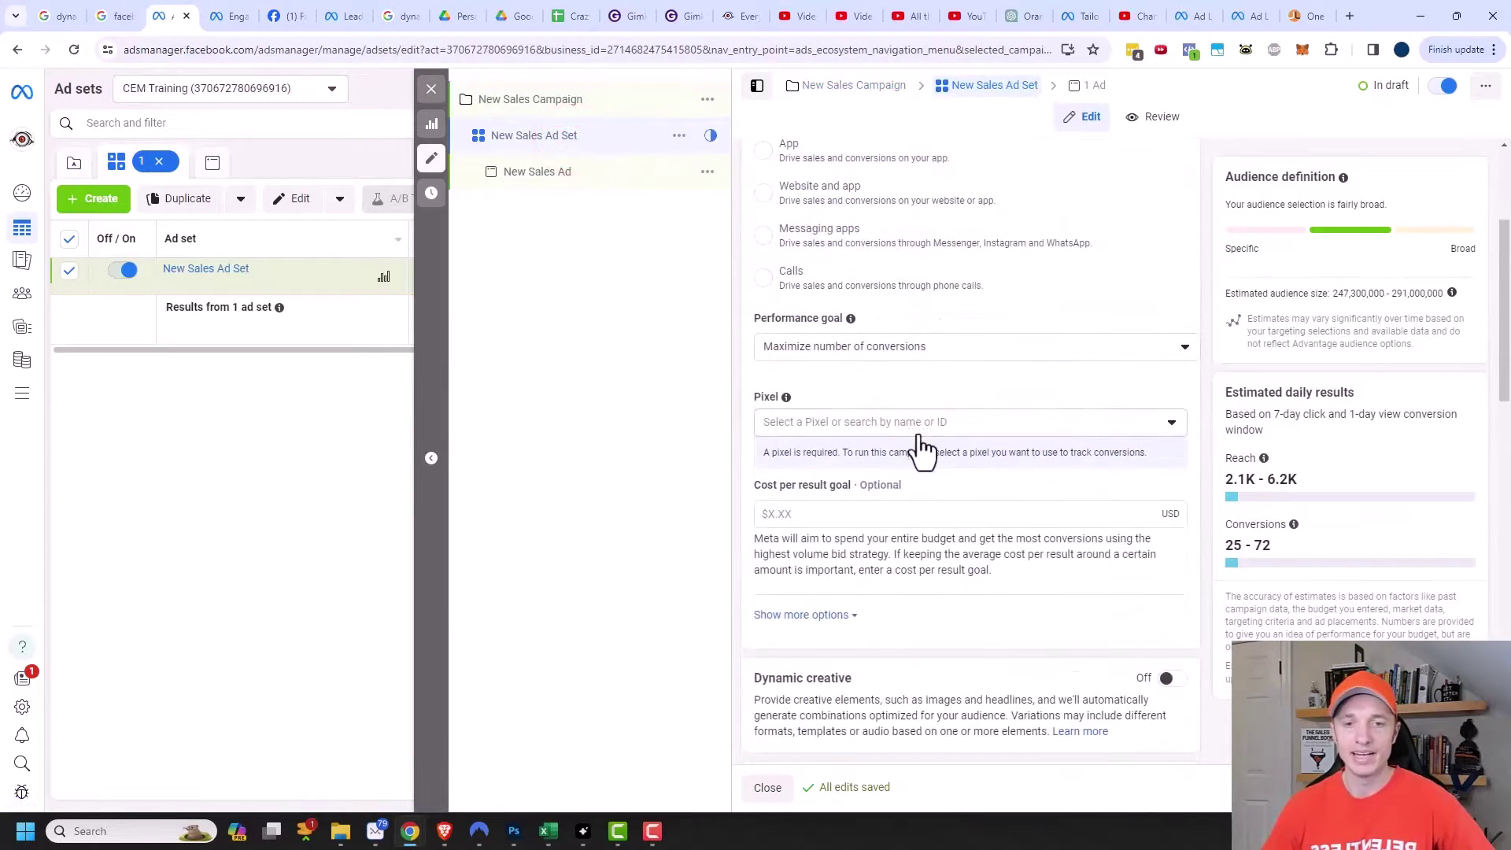
click(917, 421)
click(874, 520)
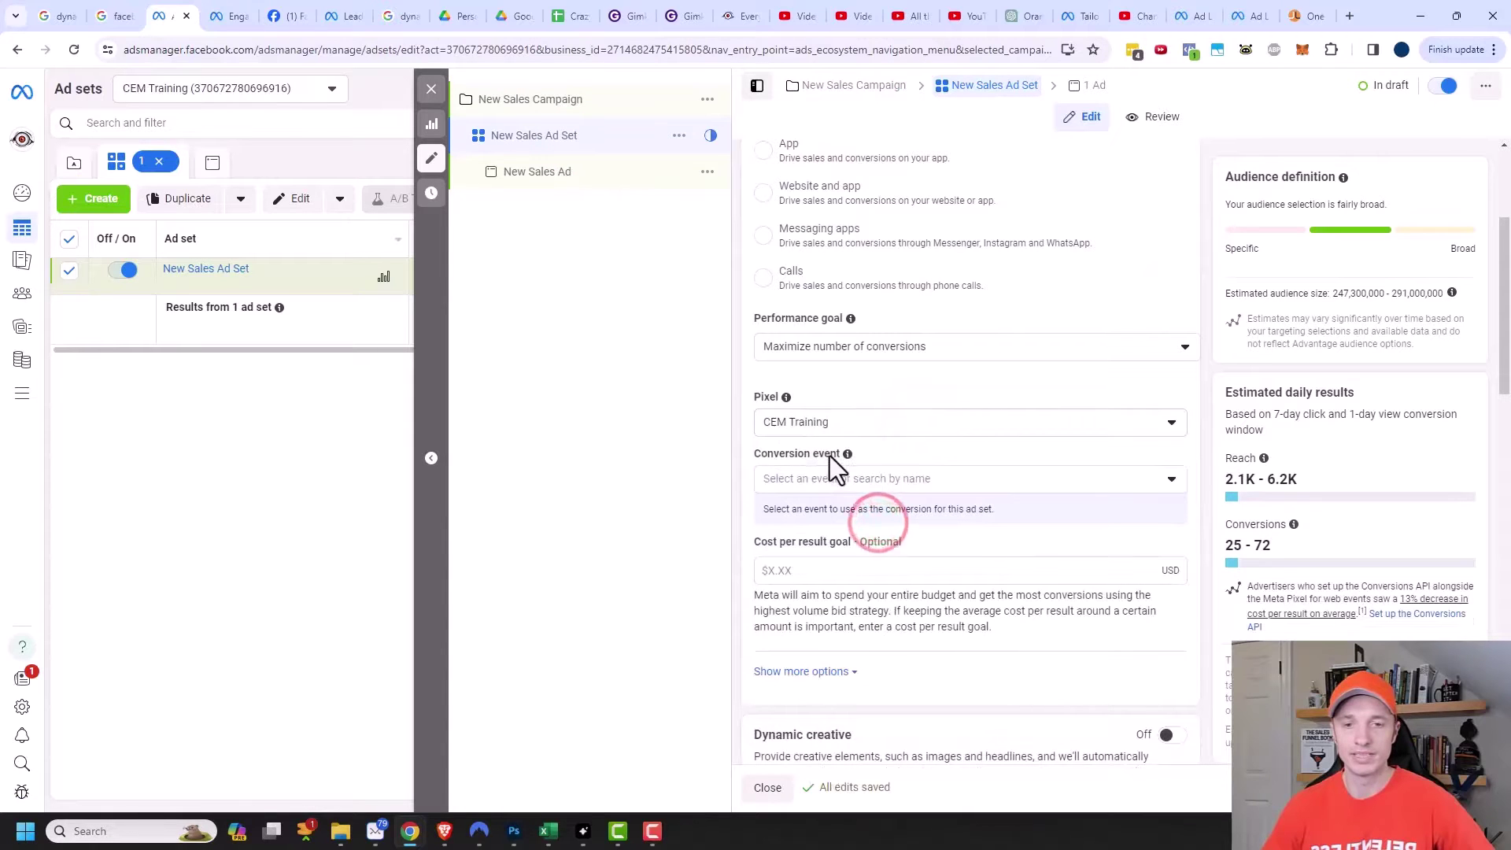
scroll(829, 460, down, 1)
click(827, 398)
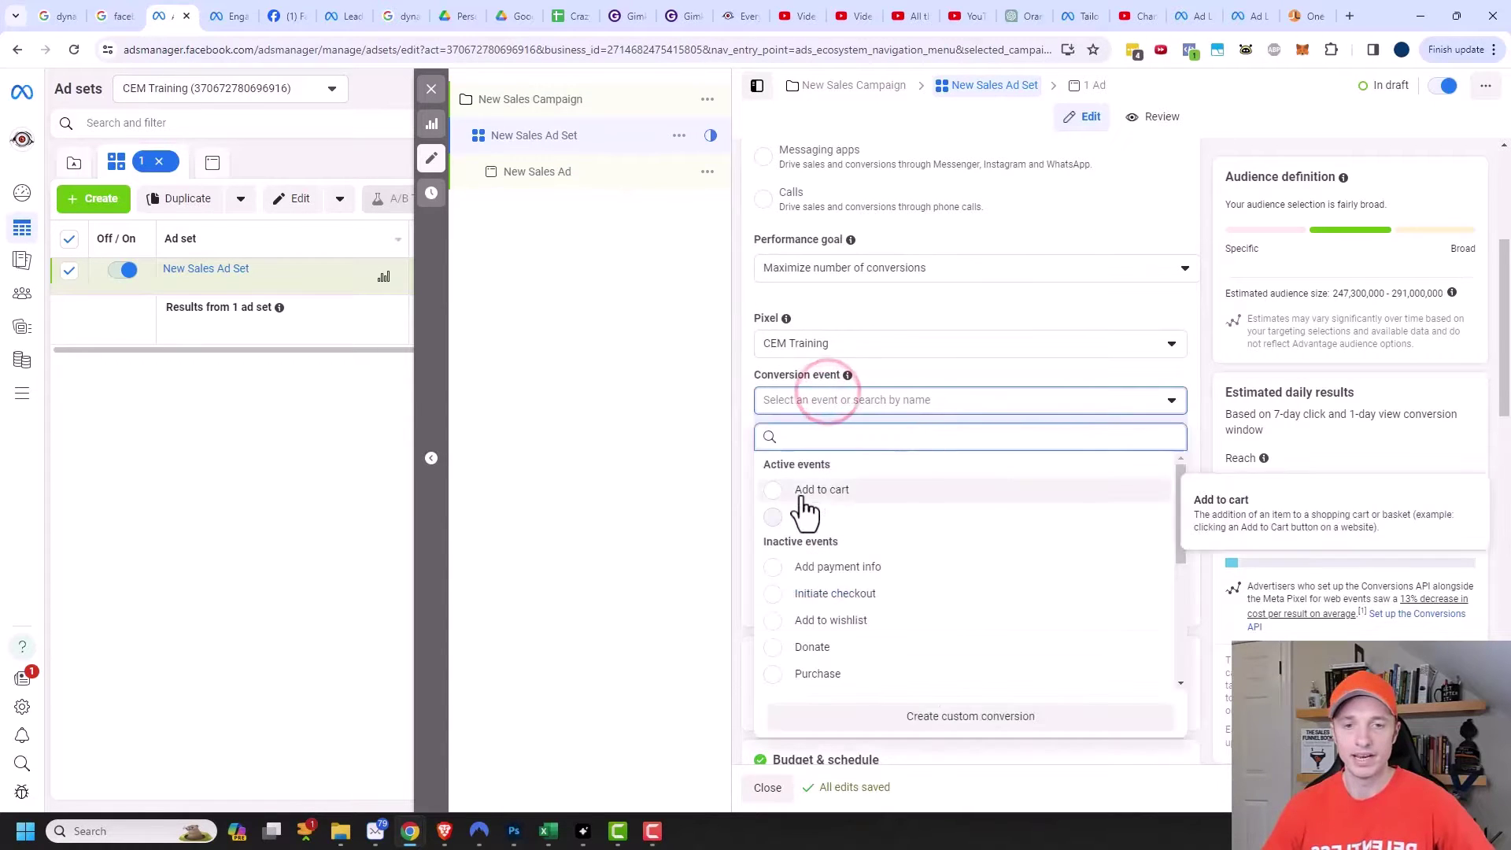
click(793, 492)
scroll(1023, 539, down, 10)
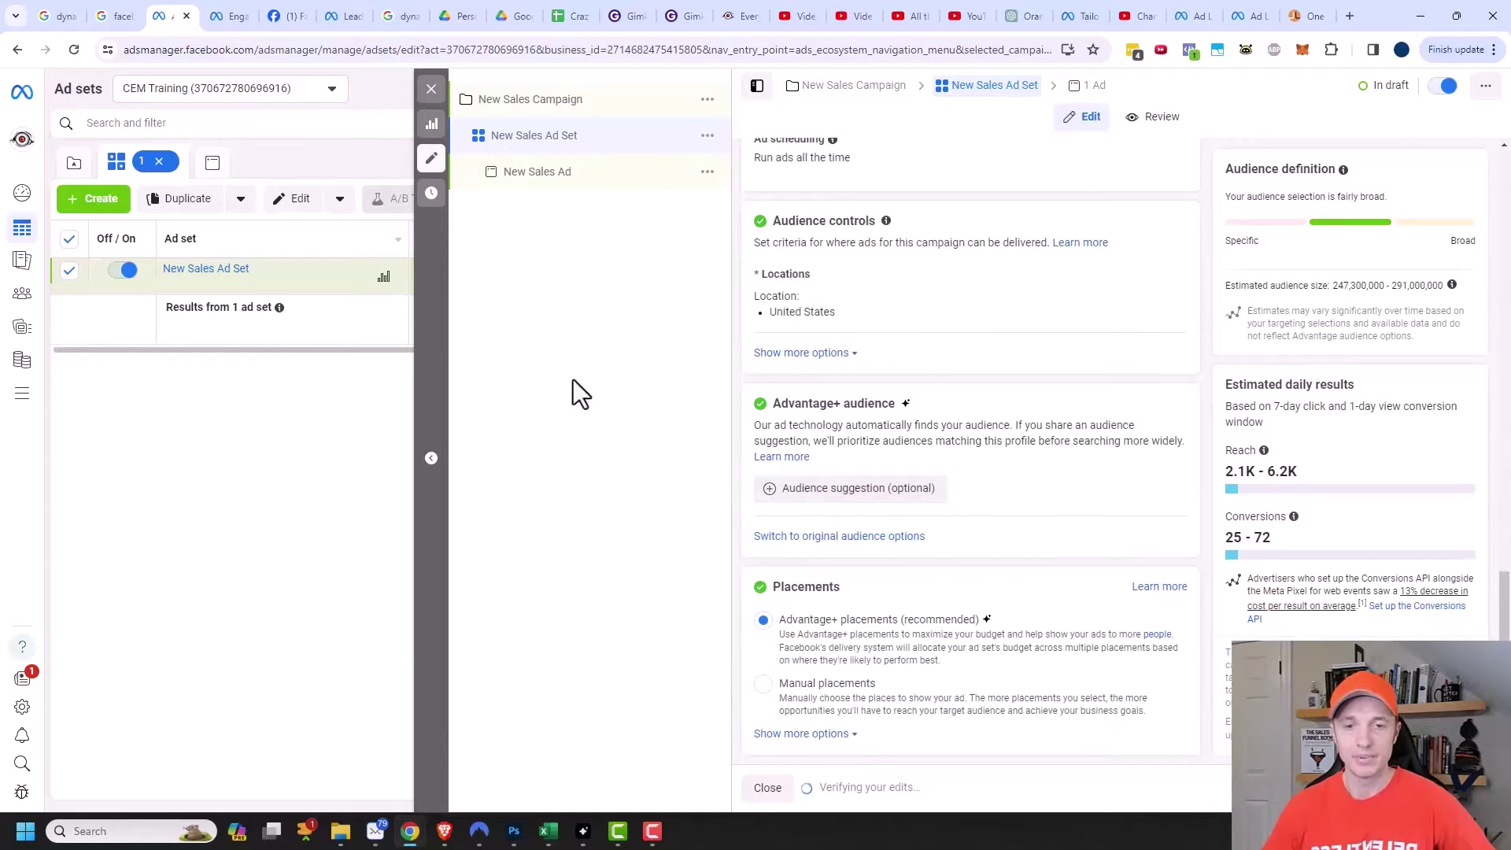
In the New Sales Ad, set the creative source to Manual upload and the format to Single image or video
click(543, 188)
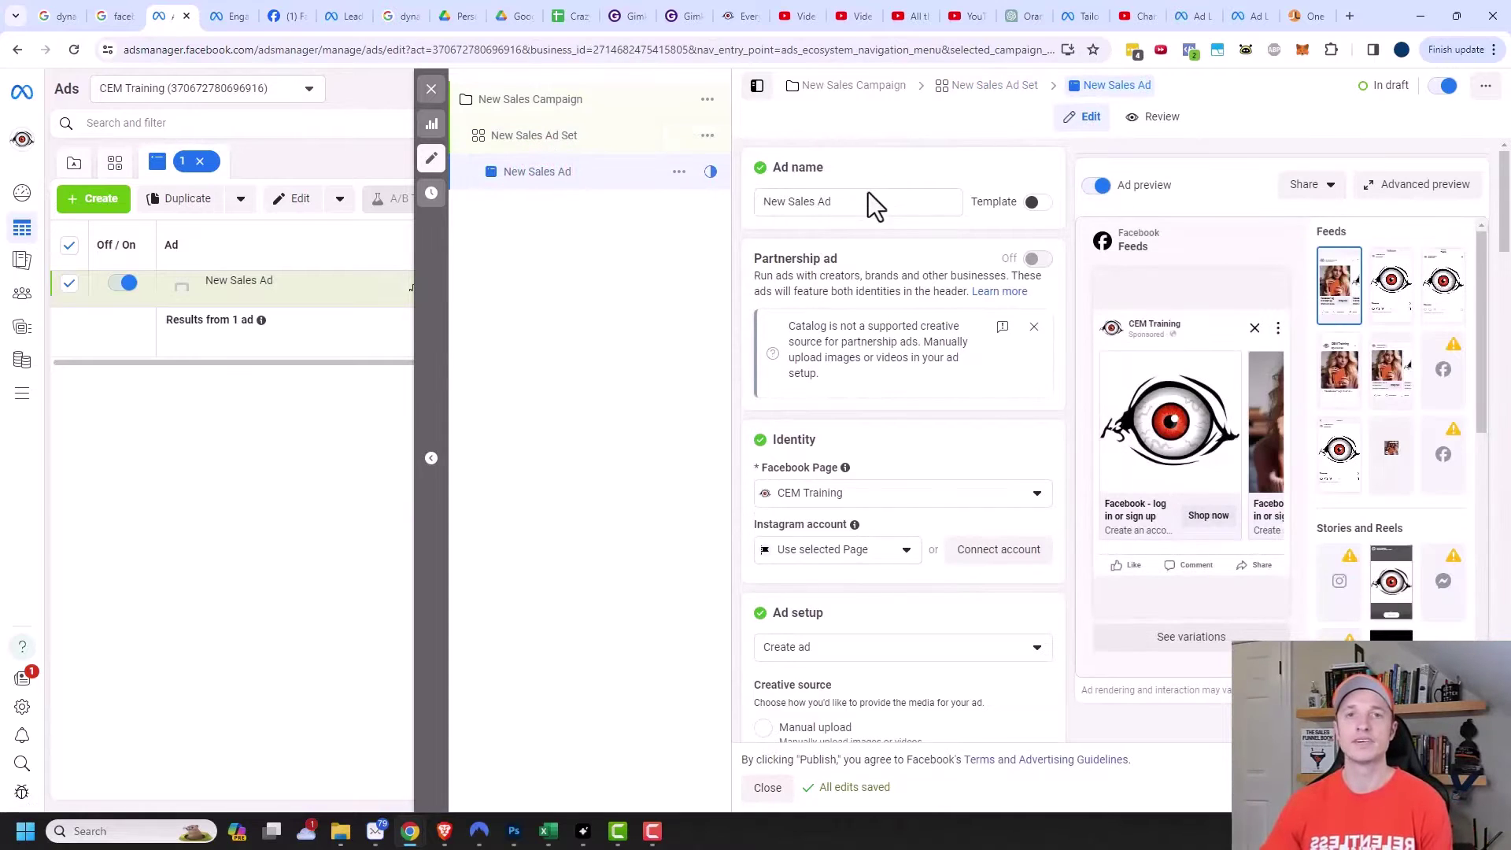
scroll(858, 236, down, 2)
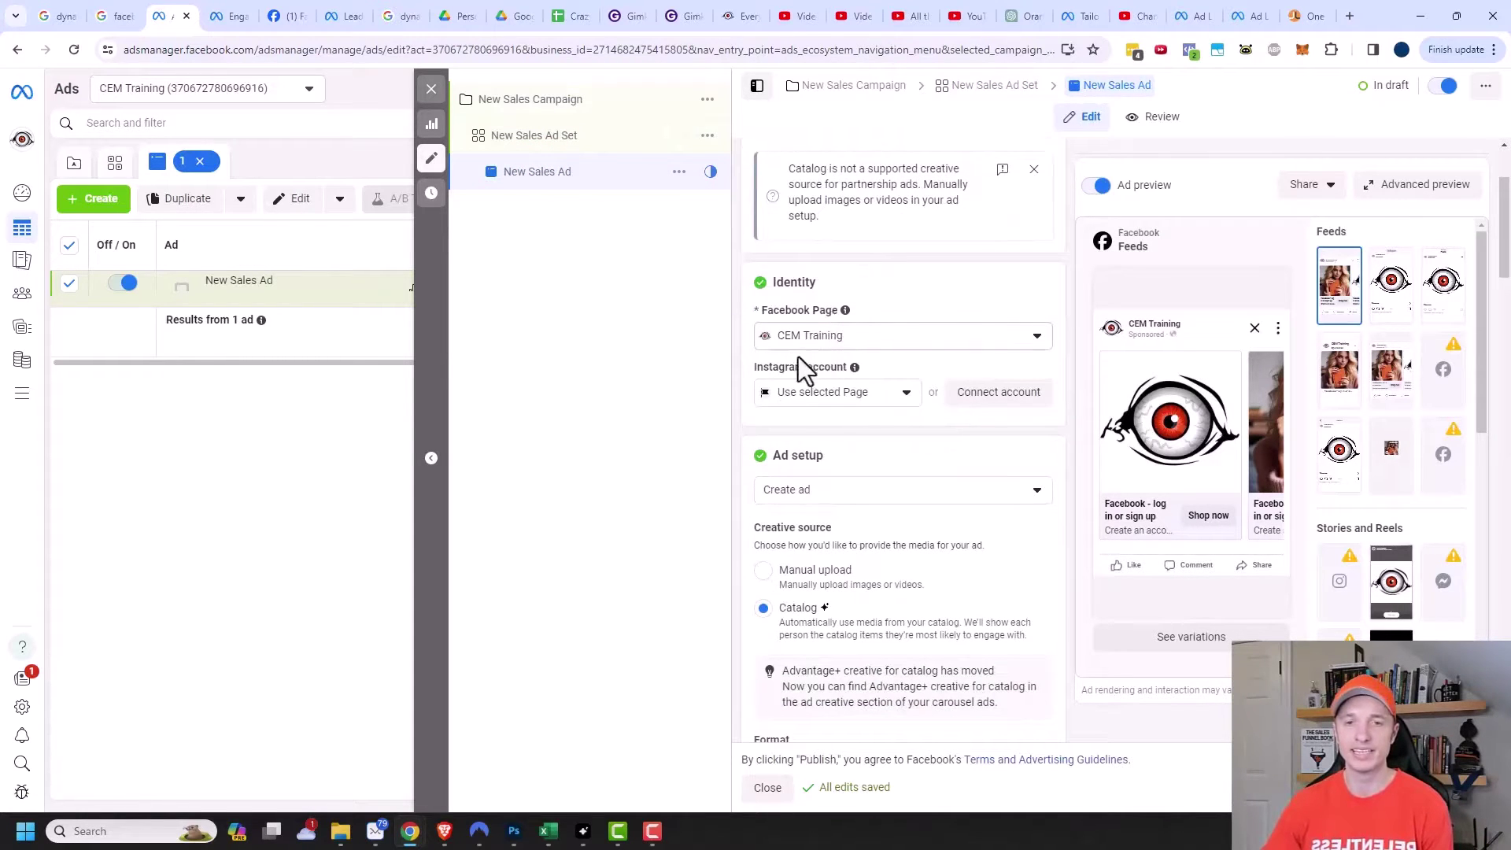
scroll(810, 348, down, 1)
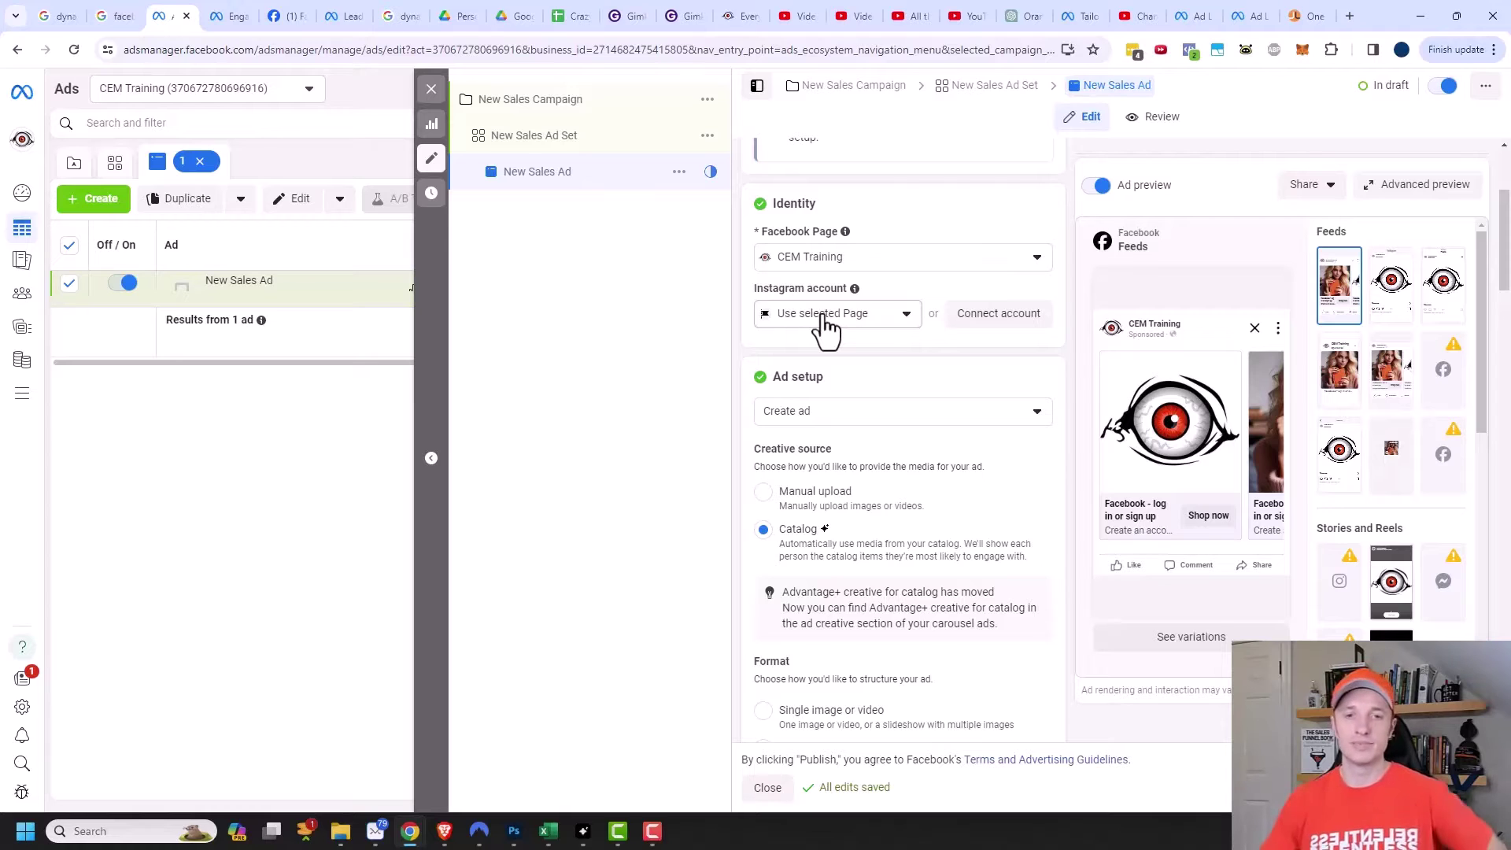
scroll(825, 323, down, 2)
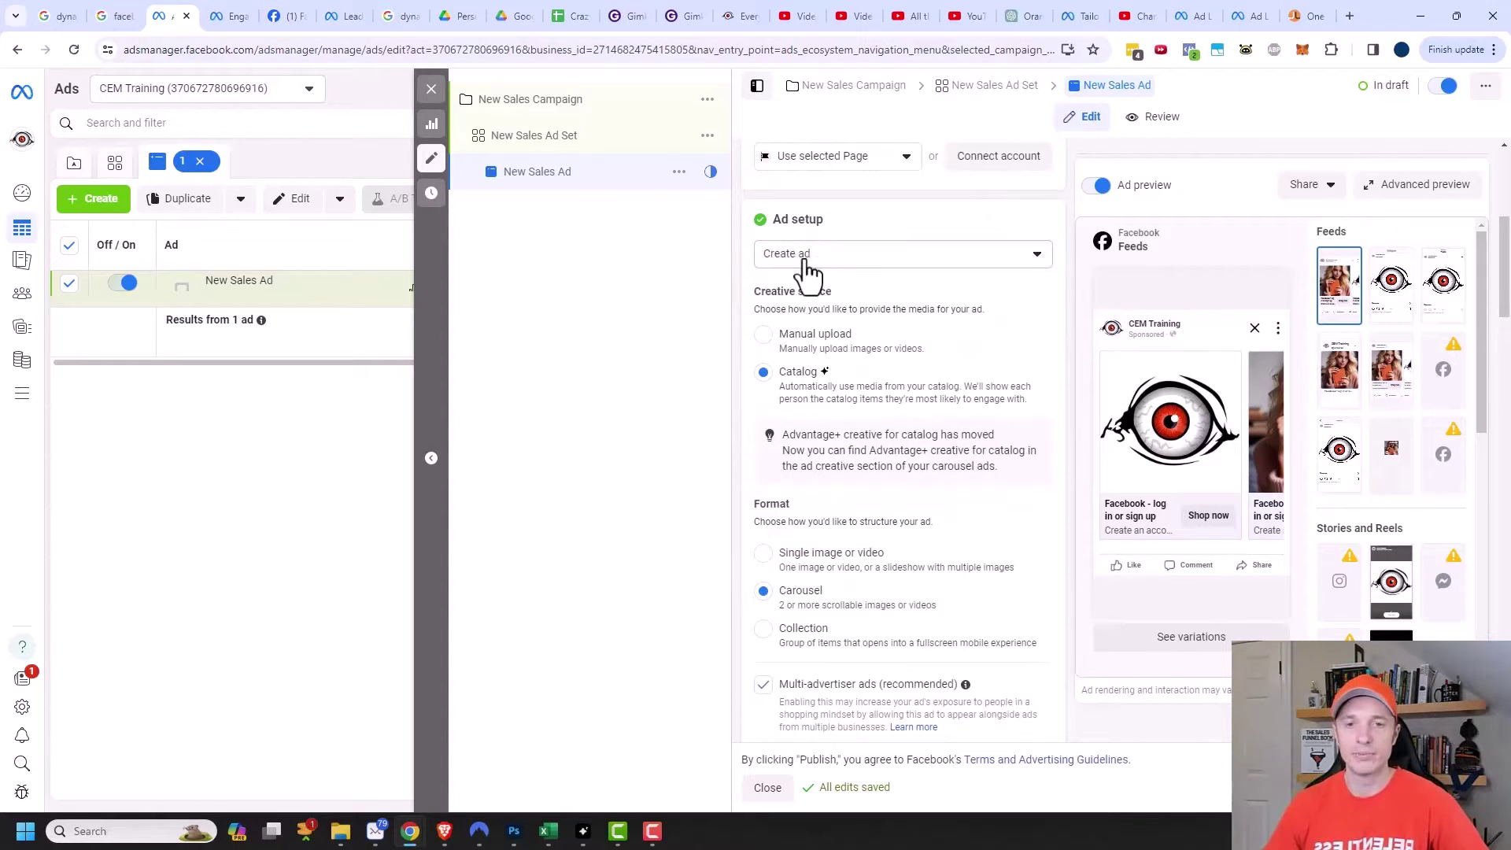
click(808, 343)
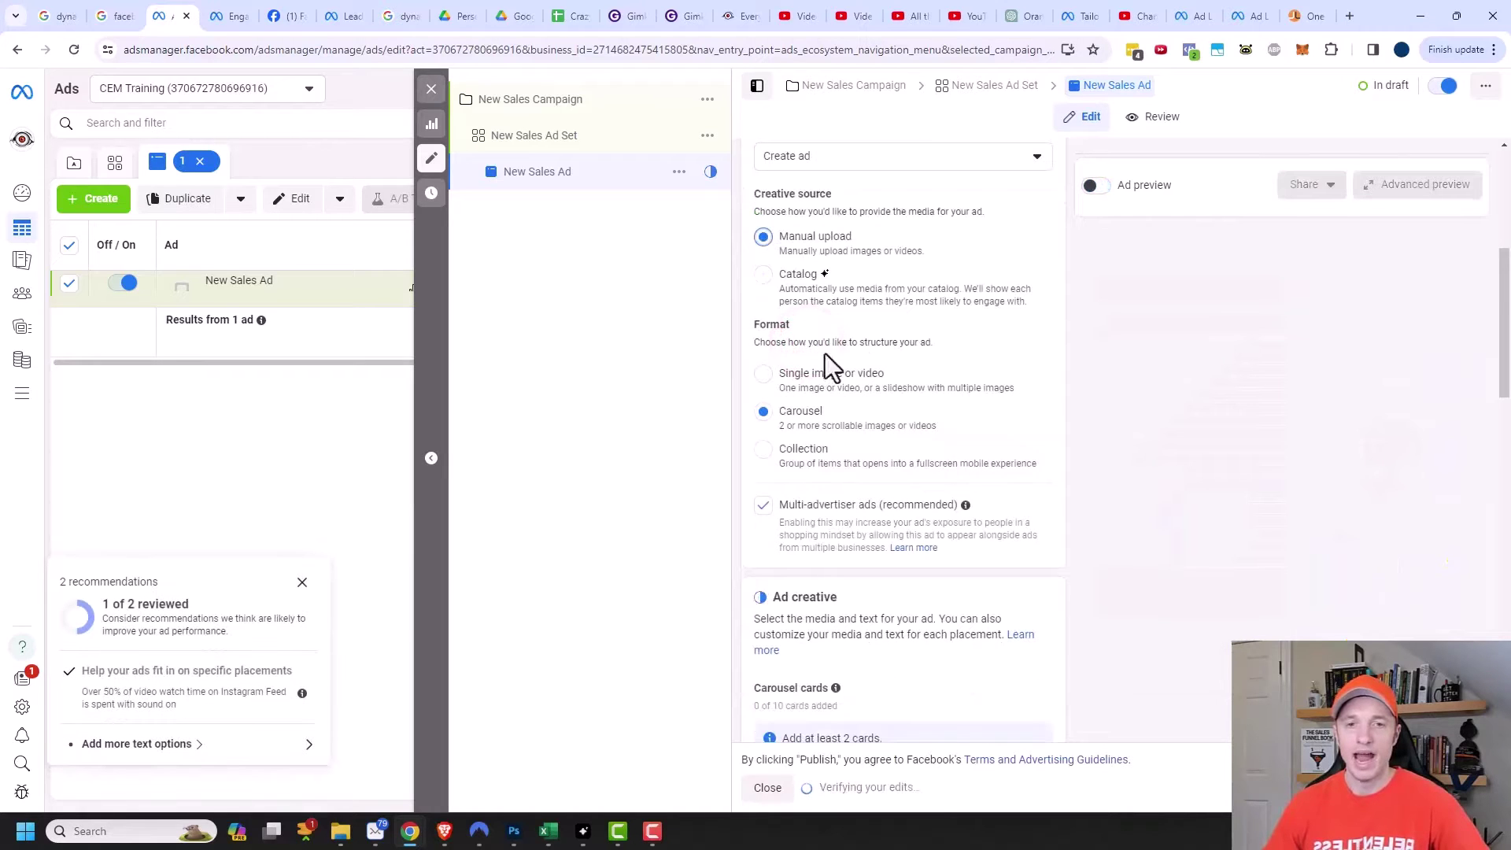
click(755, 379)
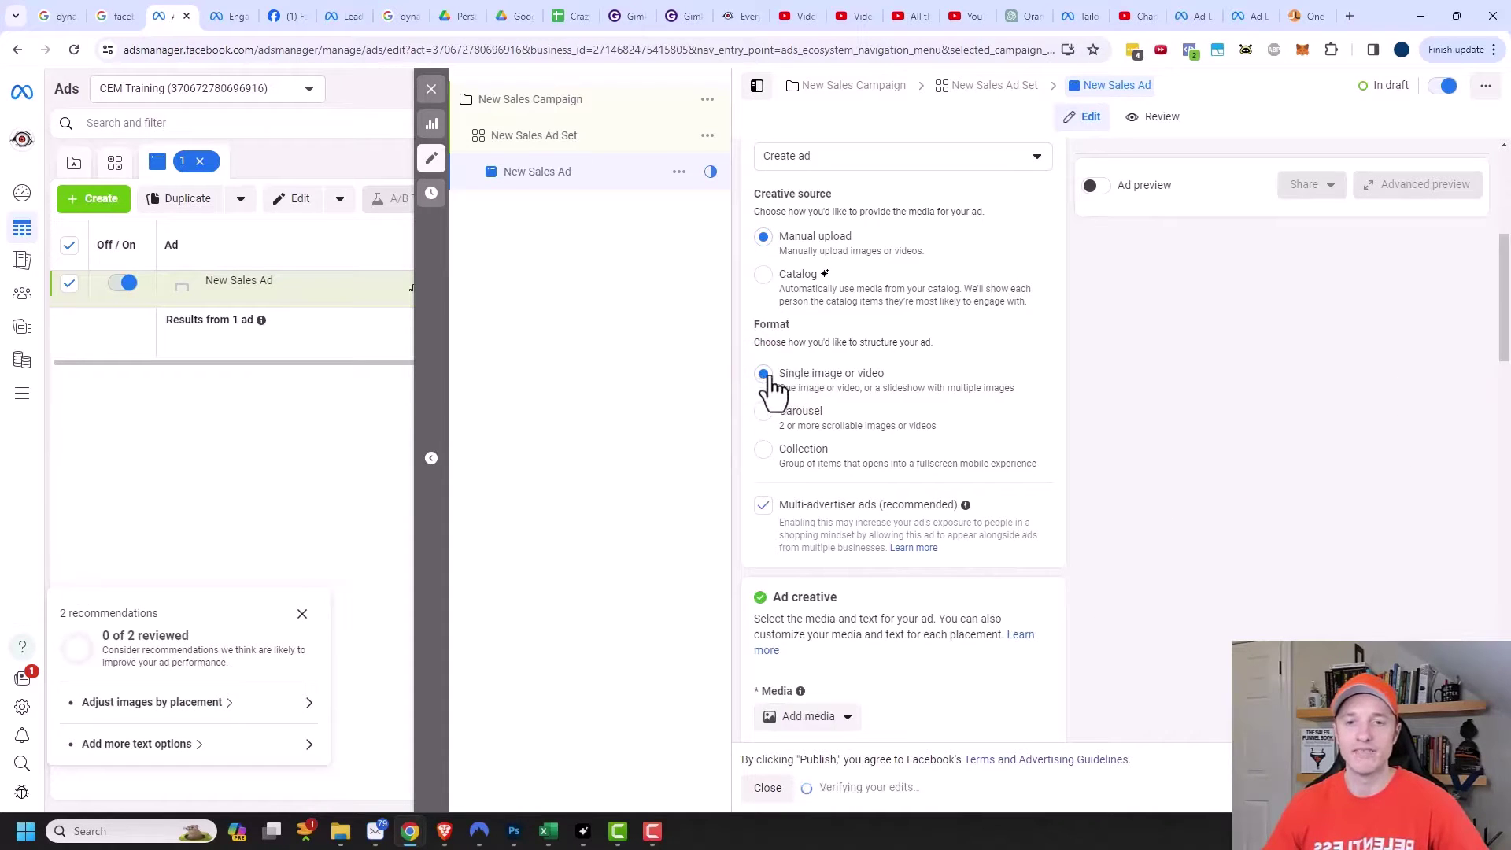
Start adding a video to the ad creative and look through the Business, Video URL, Page and Account media sources
scroll(834, 386, down, 4)
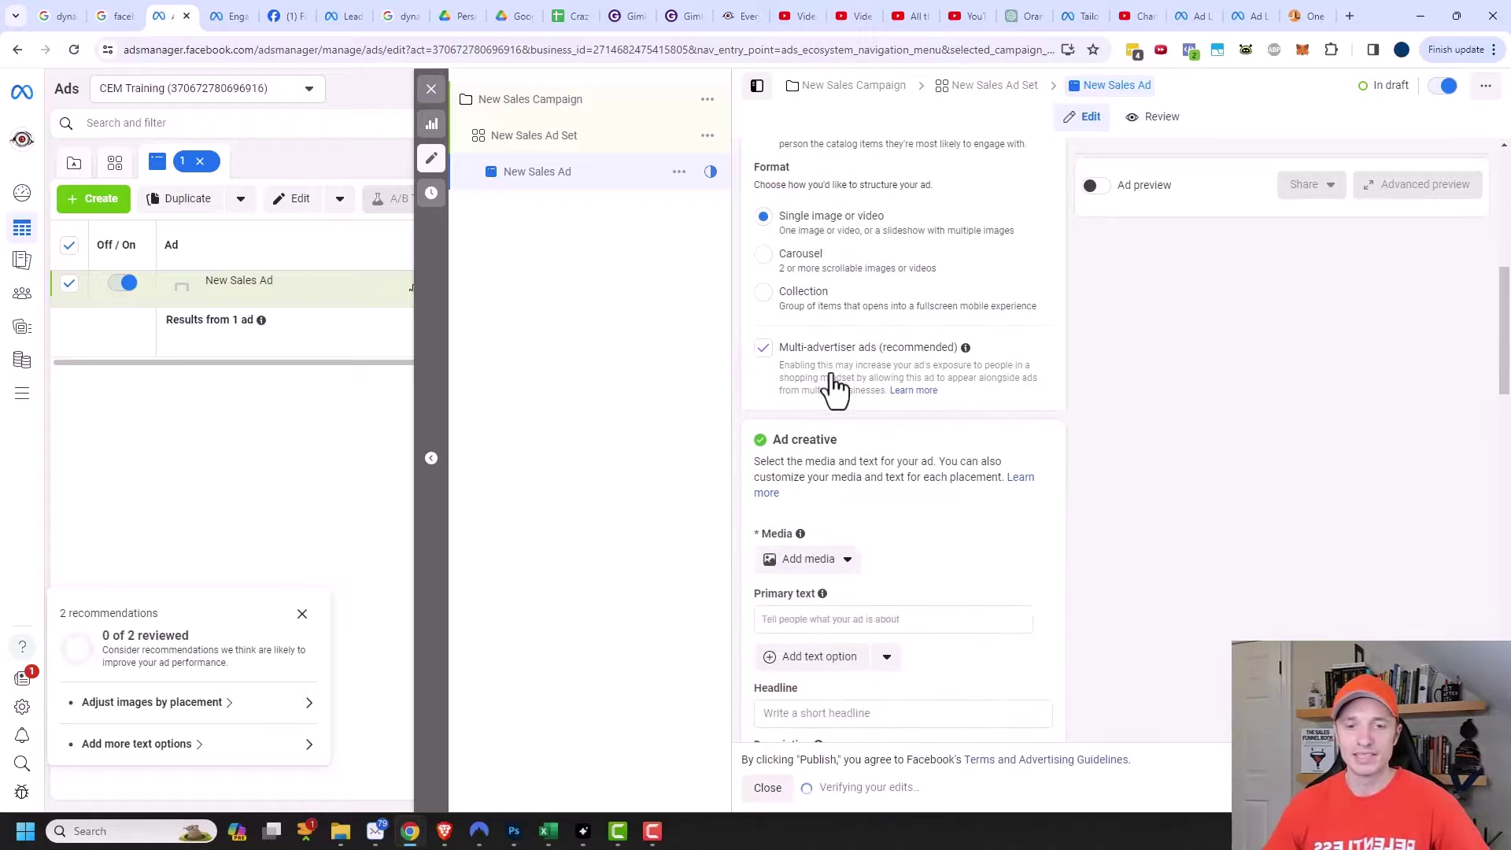
scroll(881, 378, down, 1)
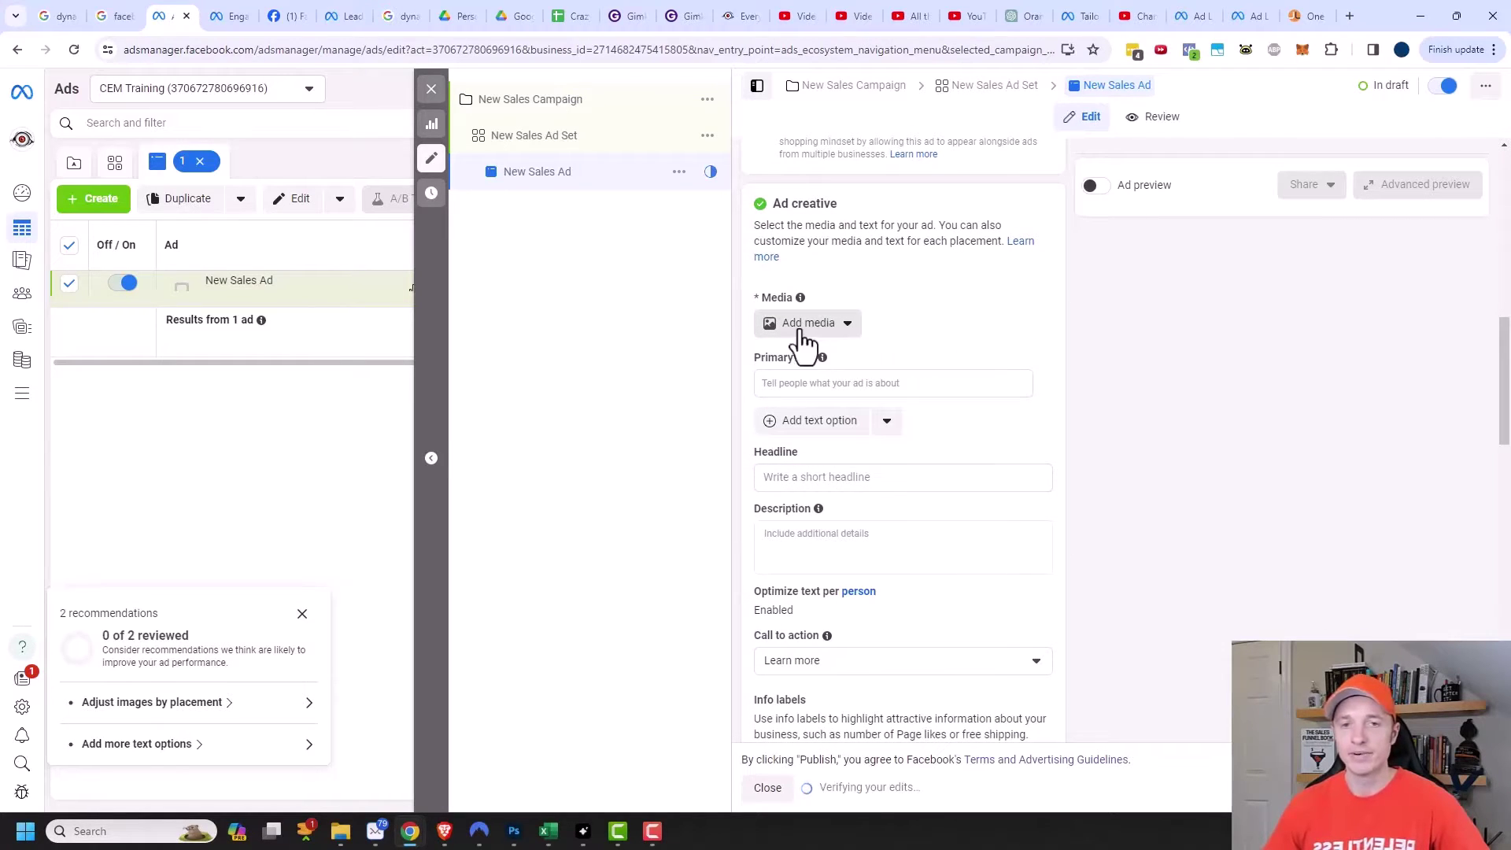
click(815, 334)
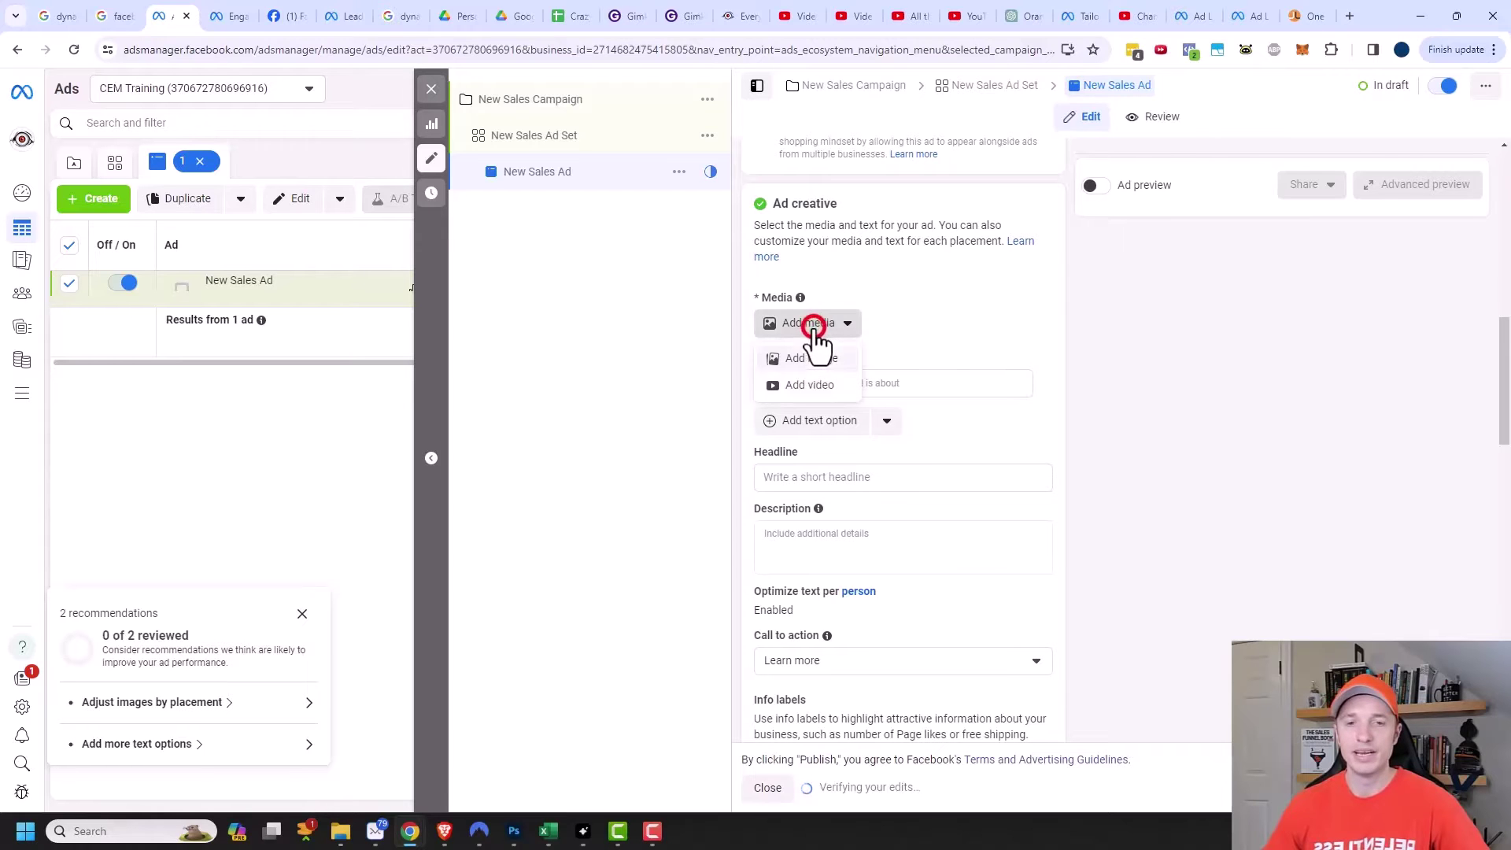
click(807, 386)
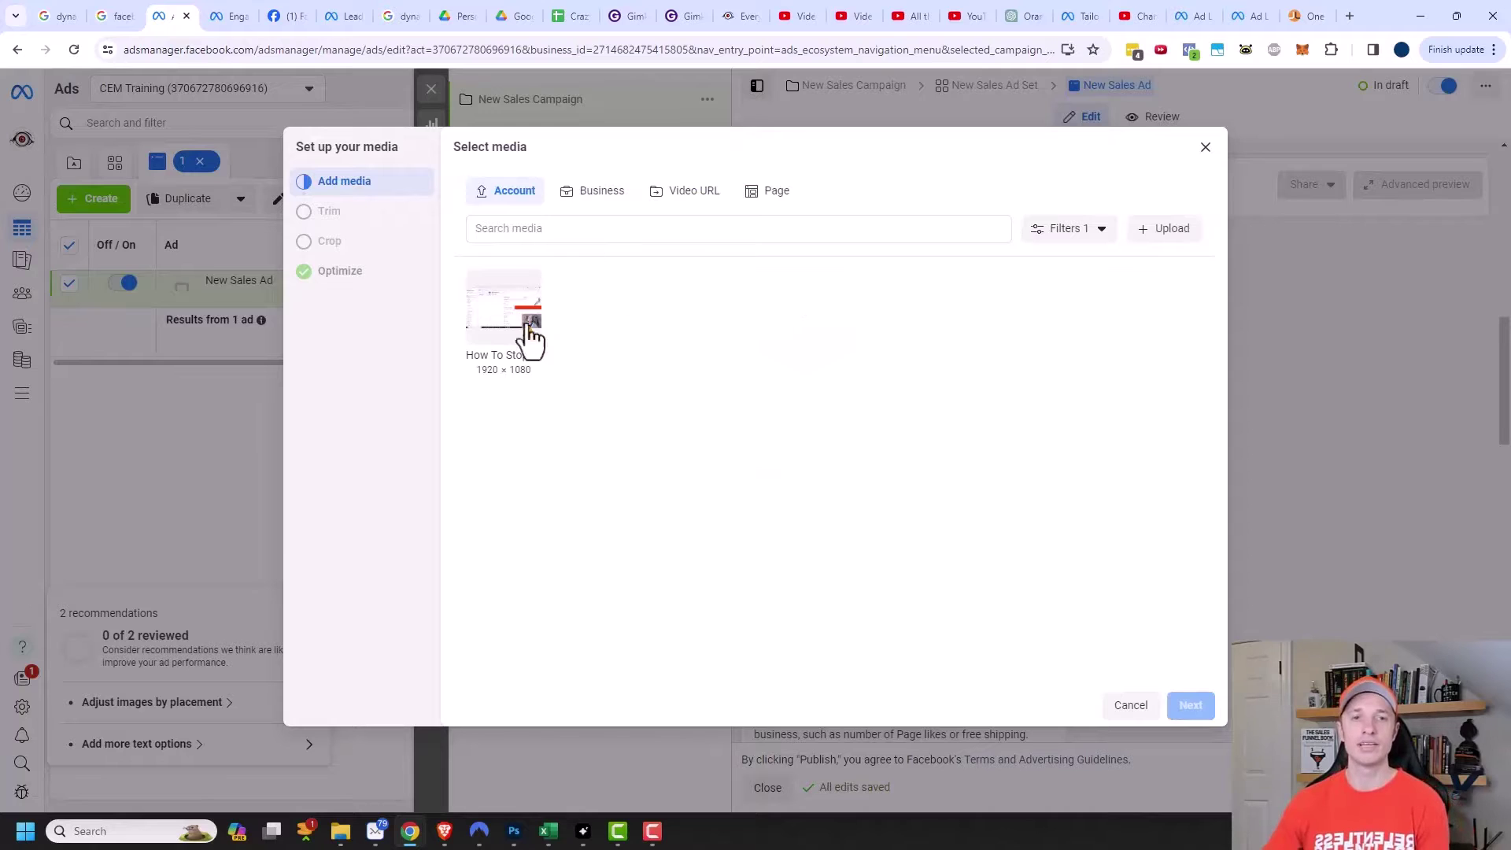
click(595, 195)
click(699, 193)
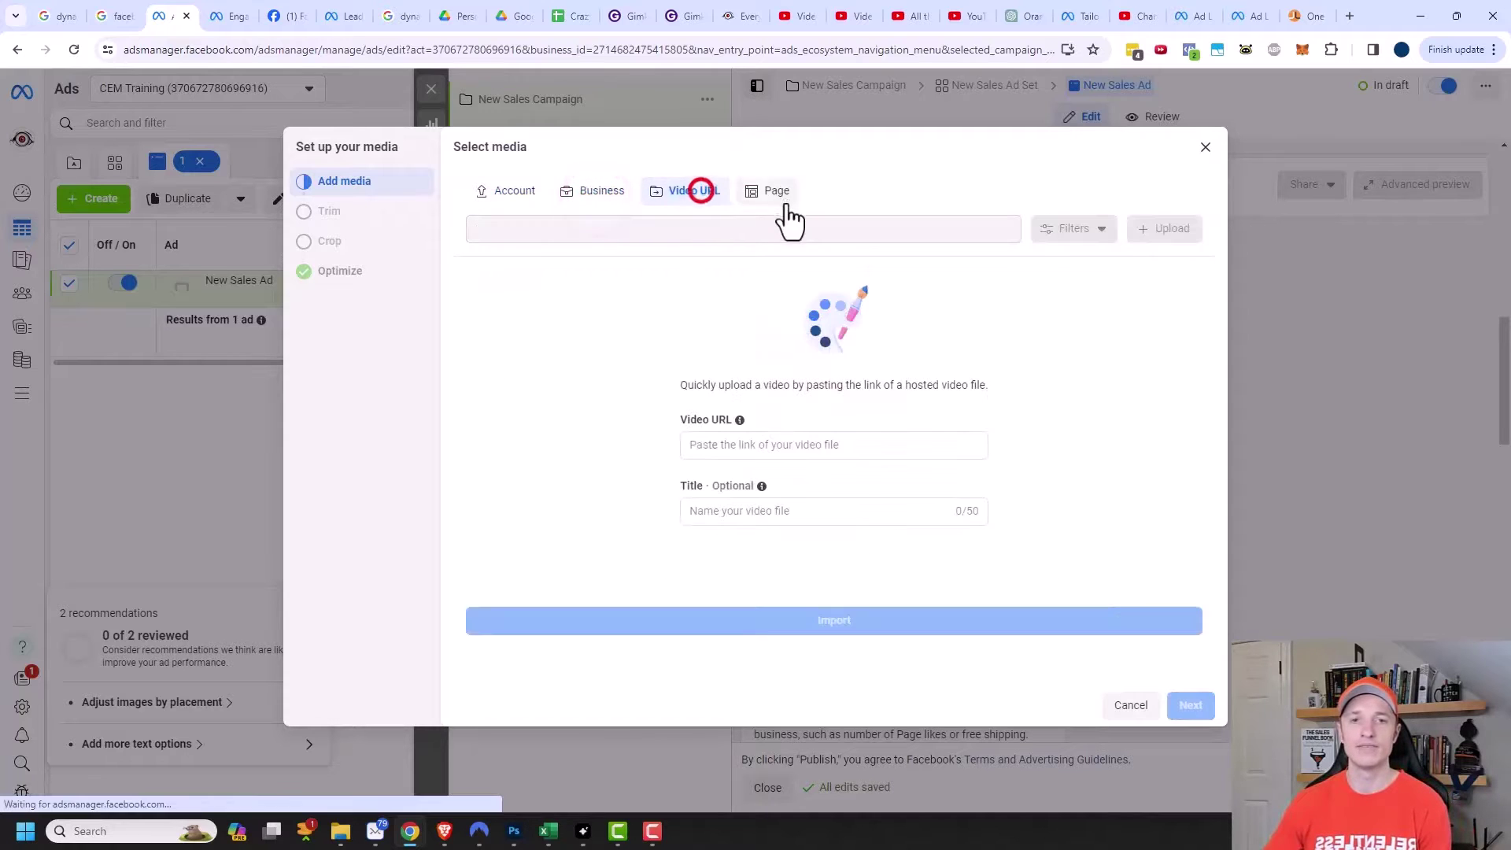
click(775, 192)
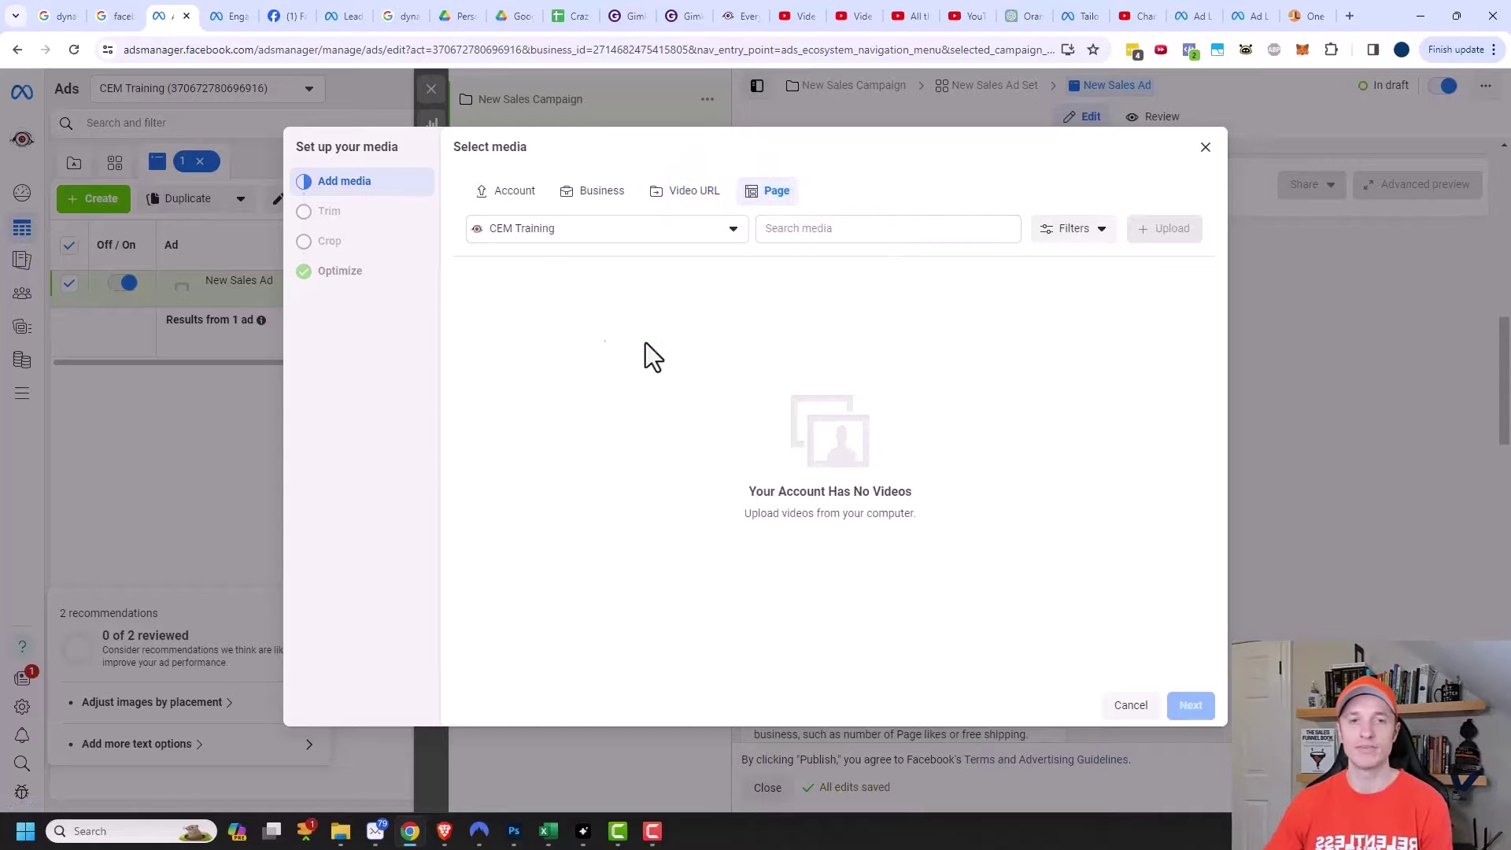
click(505, 192)
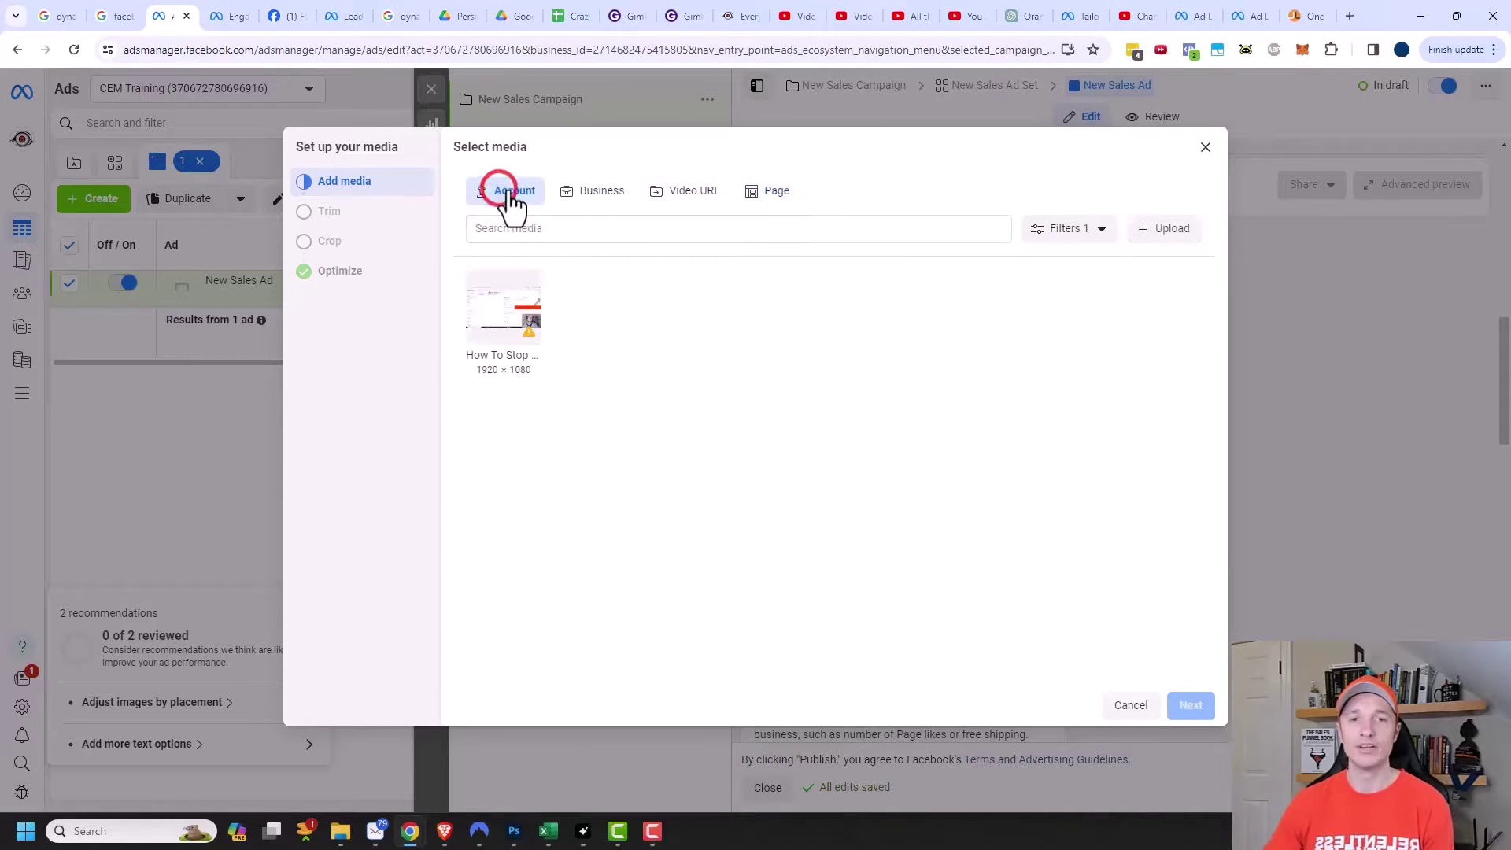
Upload a video from the computer's Facebook videos folder, select Video Ad.mp4 as the ad's media and proceed to the placement crops
click(1170, 240)
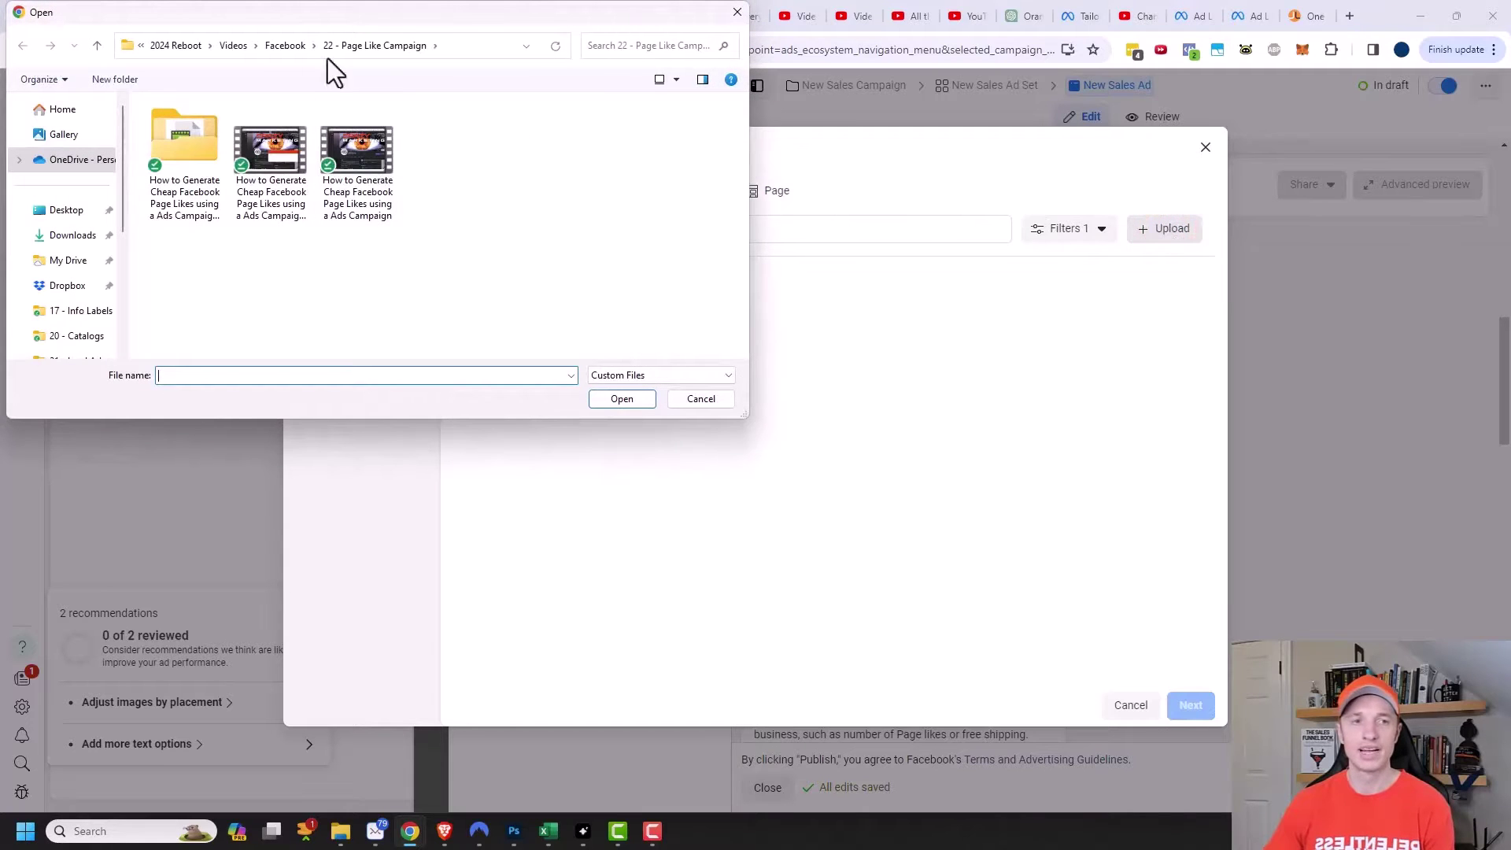
click(233, 46)
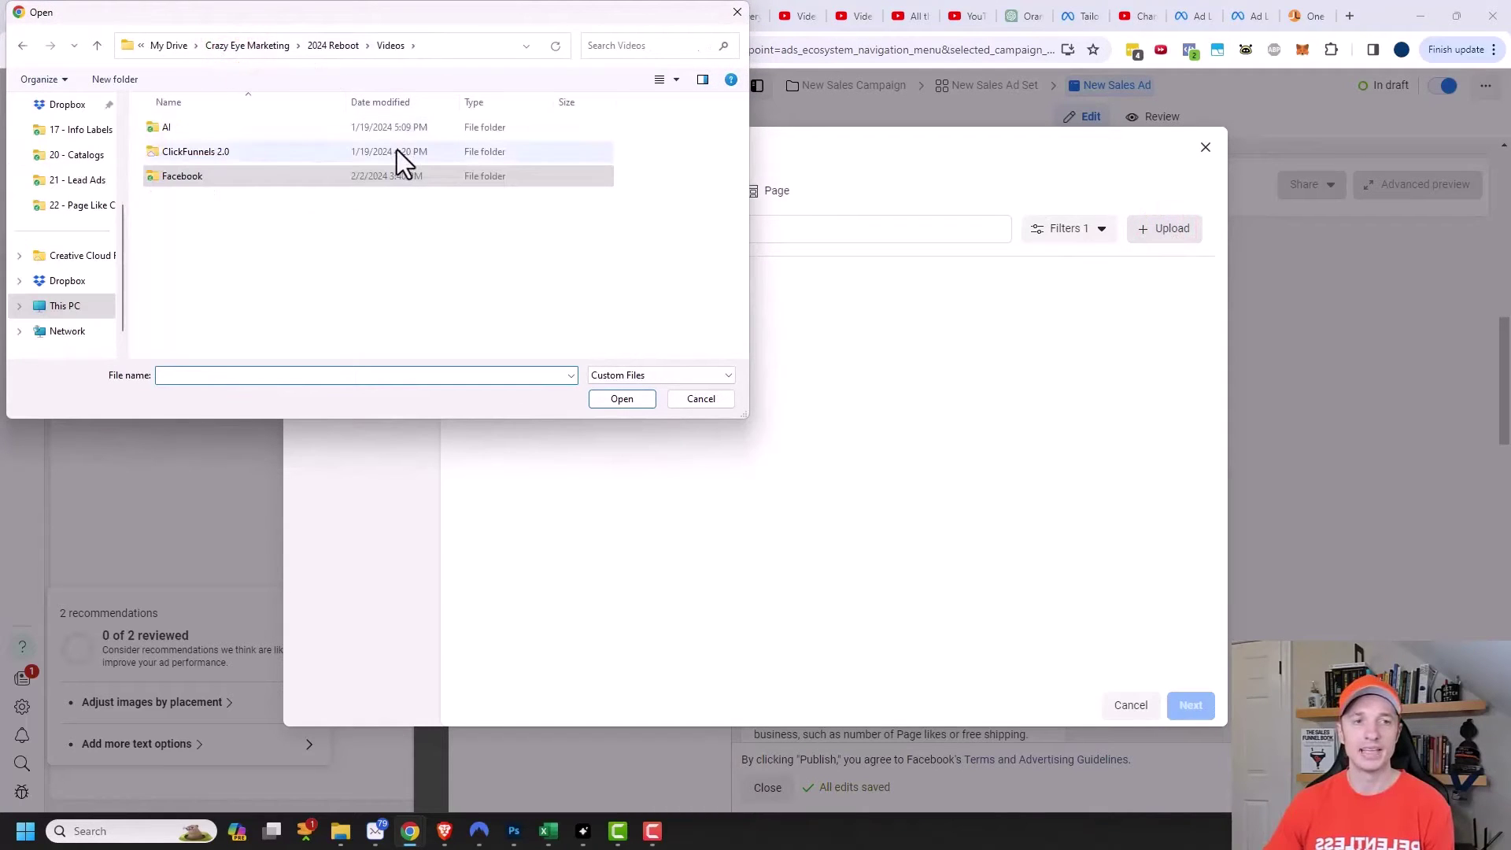
click(276, 187)
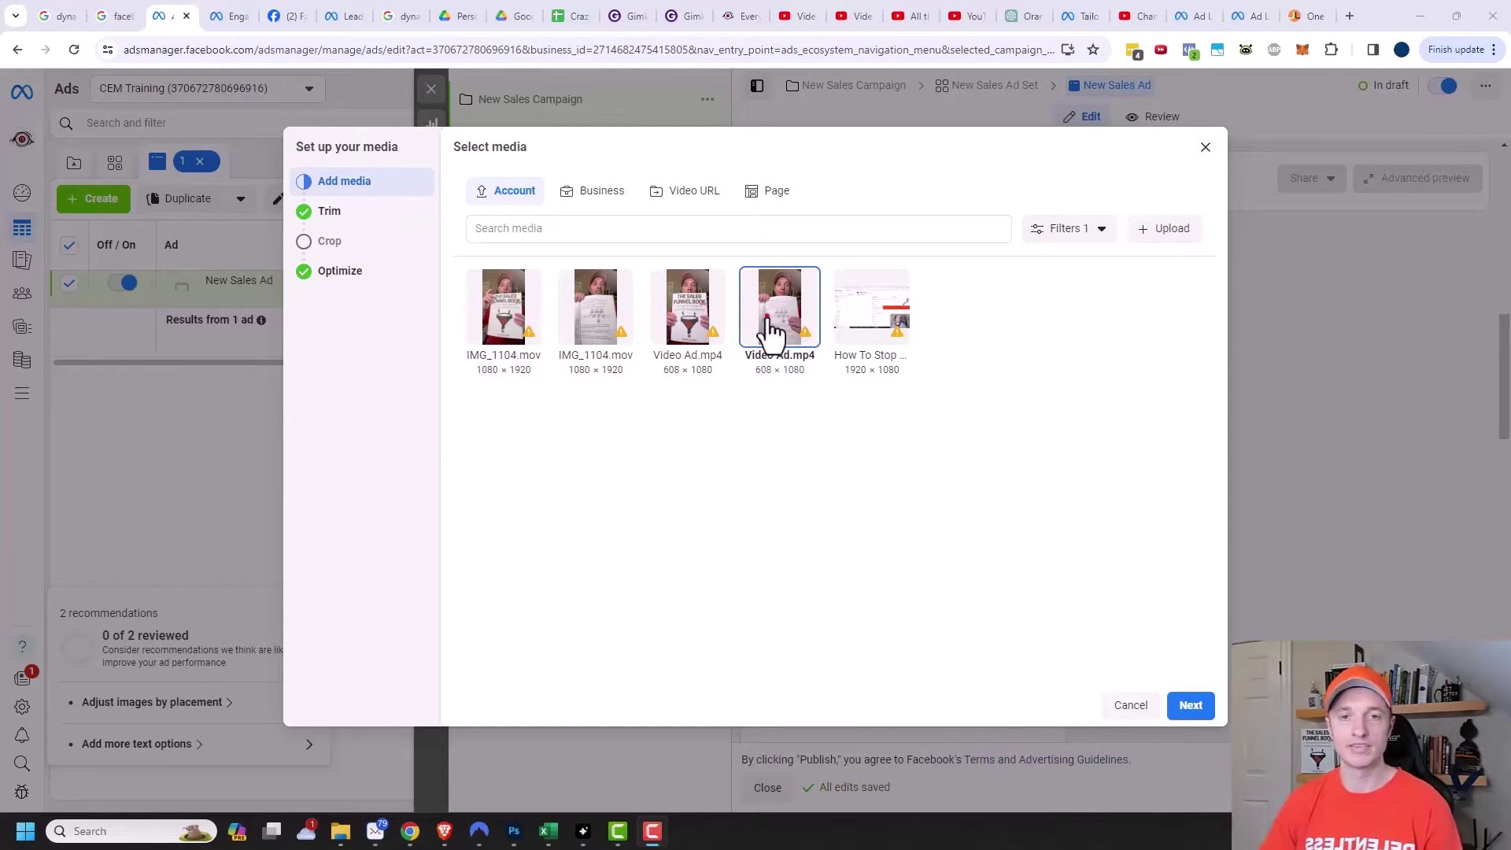
click(1190, 705)
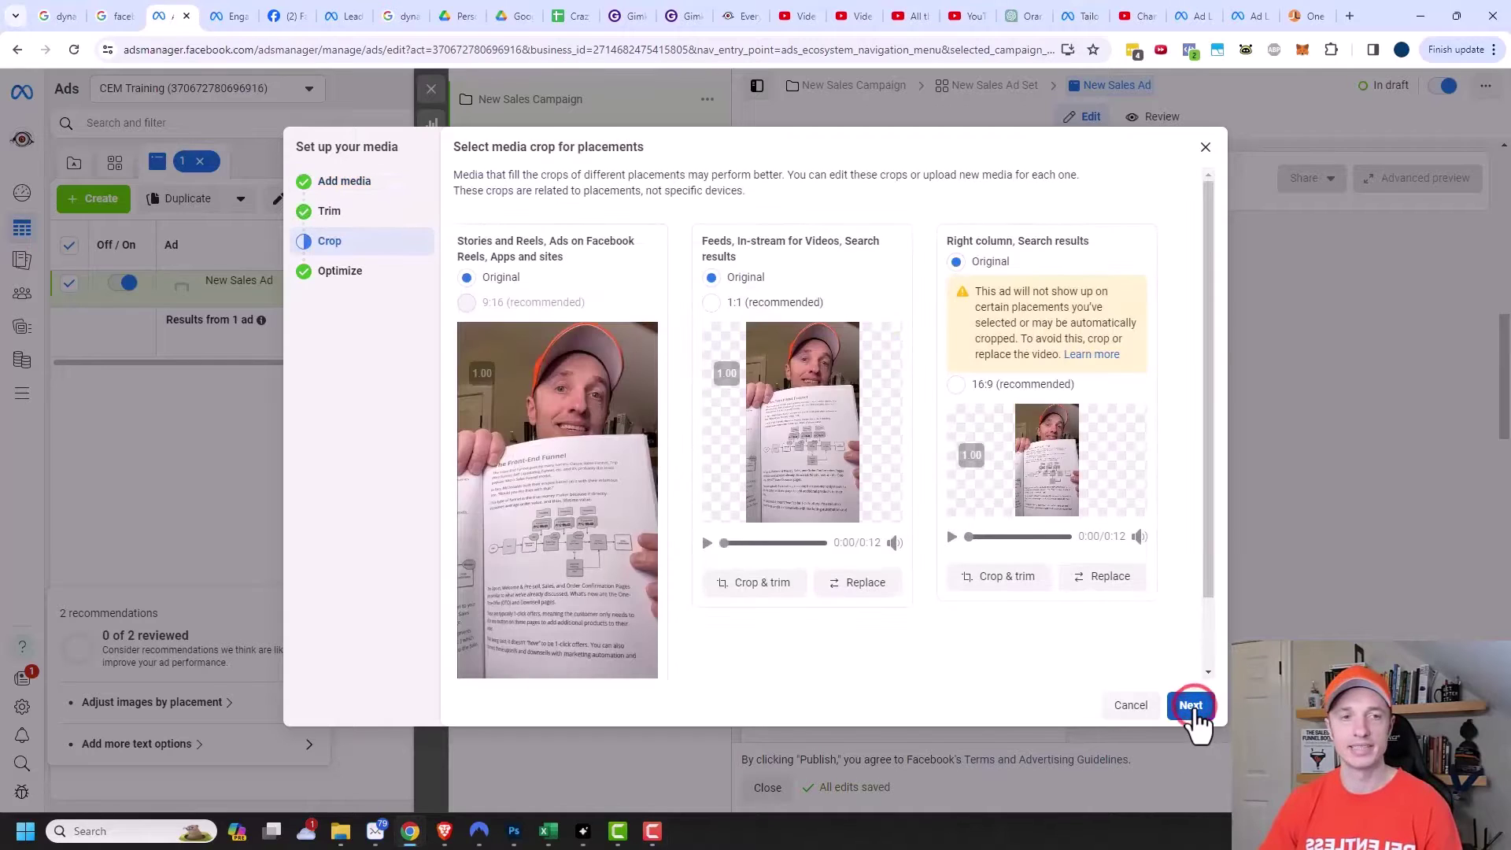
View the video's trim settings, then check the design, text and technical requirements for Feed videos in the Facebook ads guide
click(329, 224)
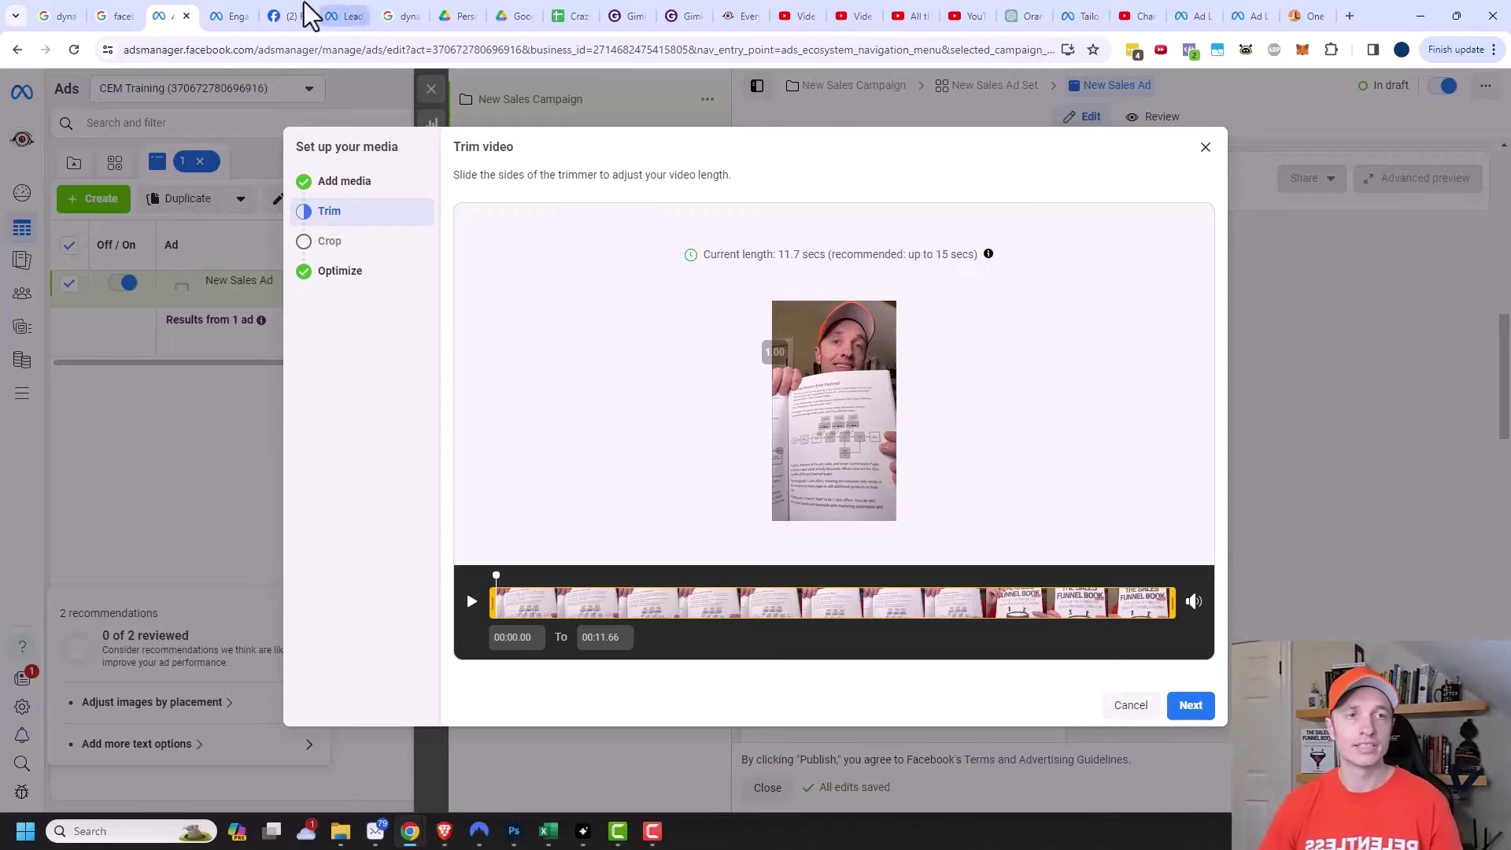
click(224, 16)
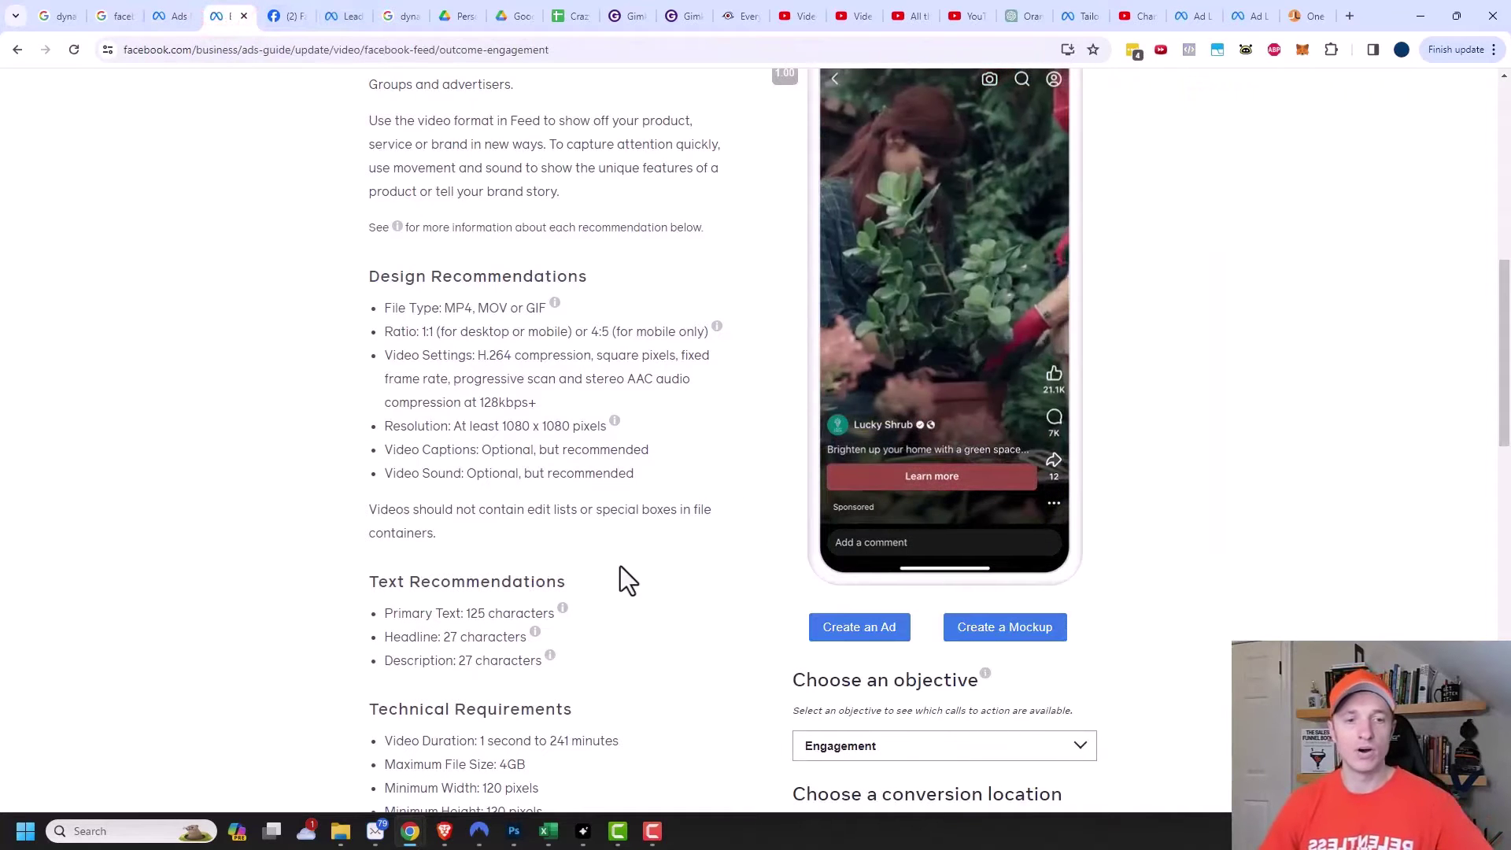
scroll(512, 406, down, 5)
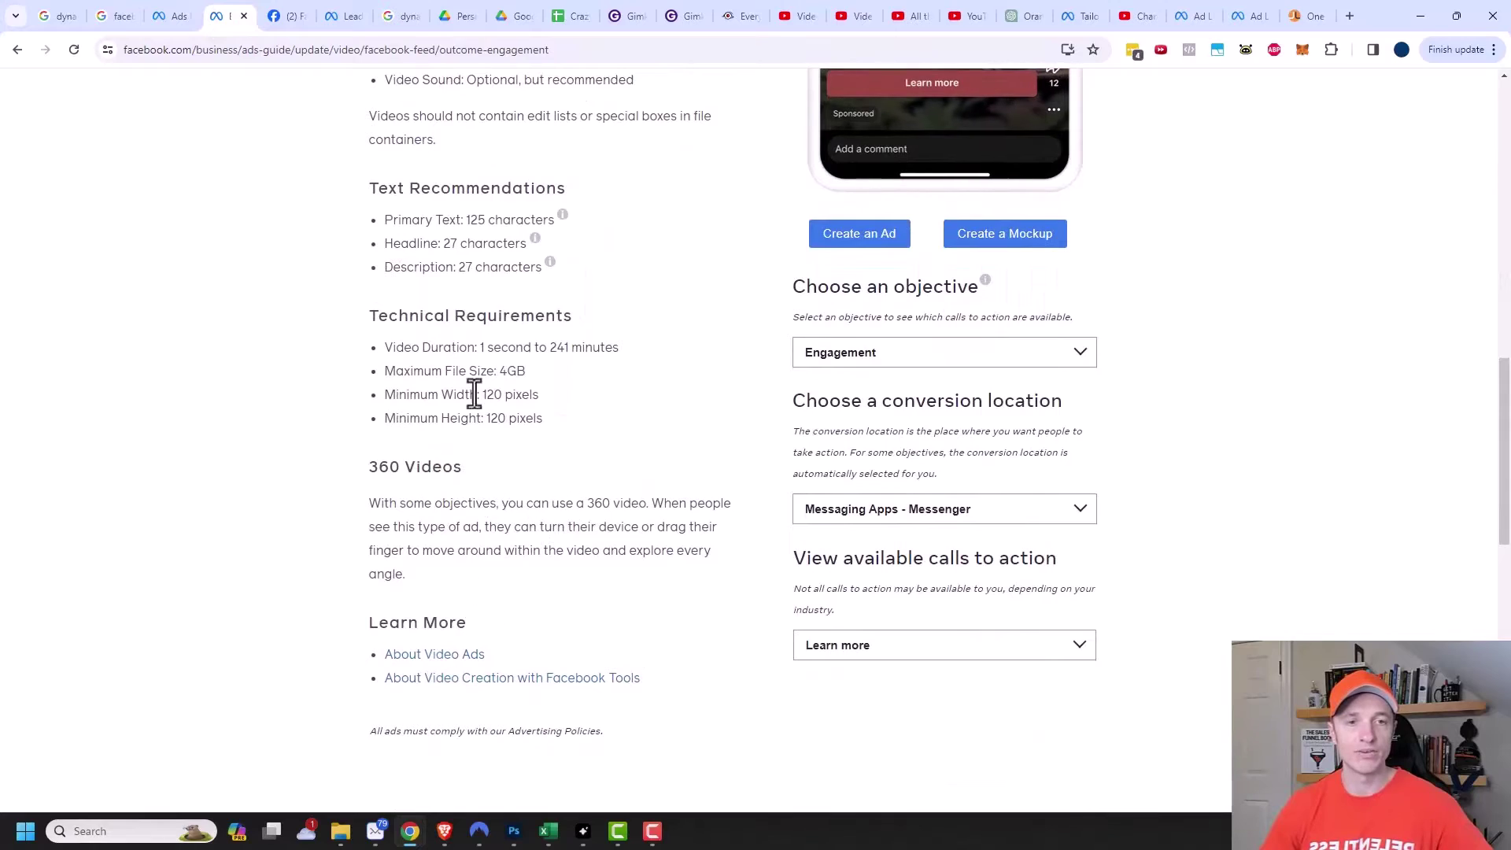
Review the design recommendations, text recommendations and technical requirements for Facebook Feed videos in the ads guide
scroll(527, 381, up, 3)
scroll(536, 378, up, 8)
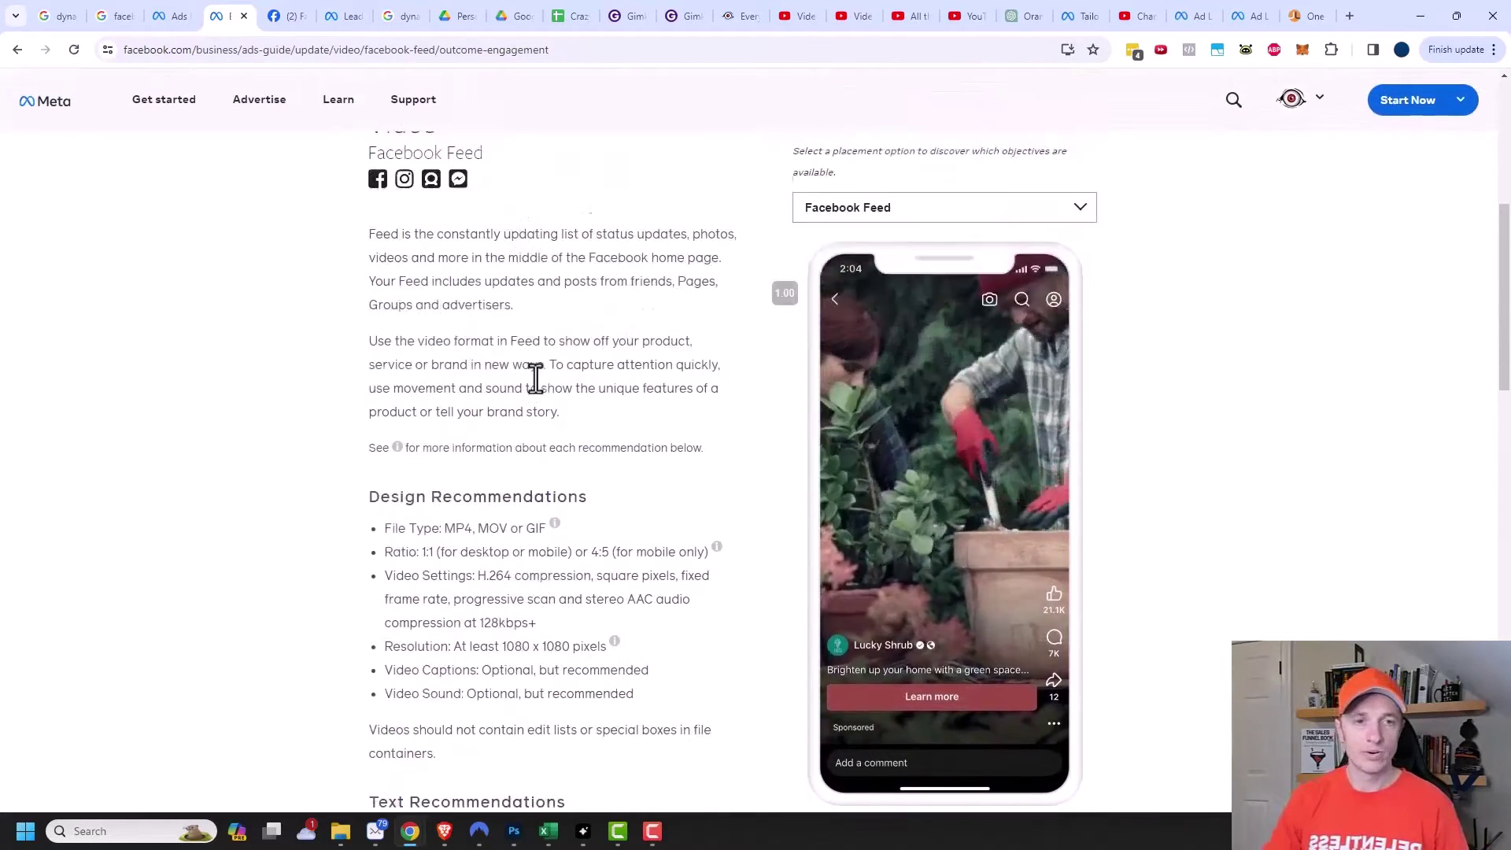
scroll(507, 510, down, 5)
scroll(507, 509, down, 5)
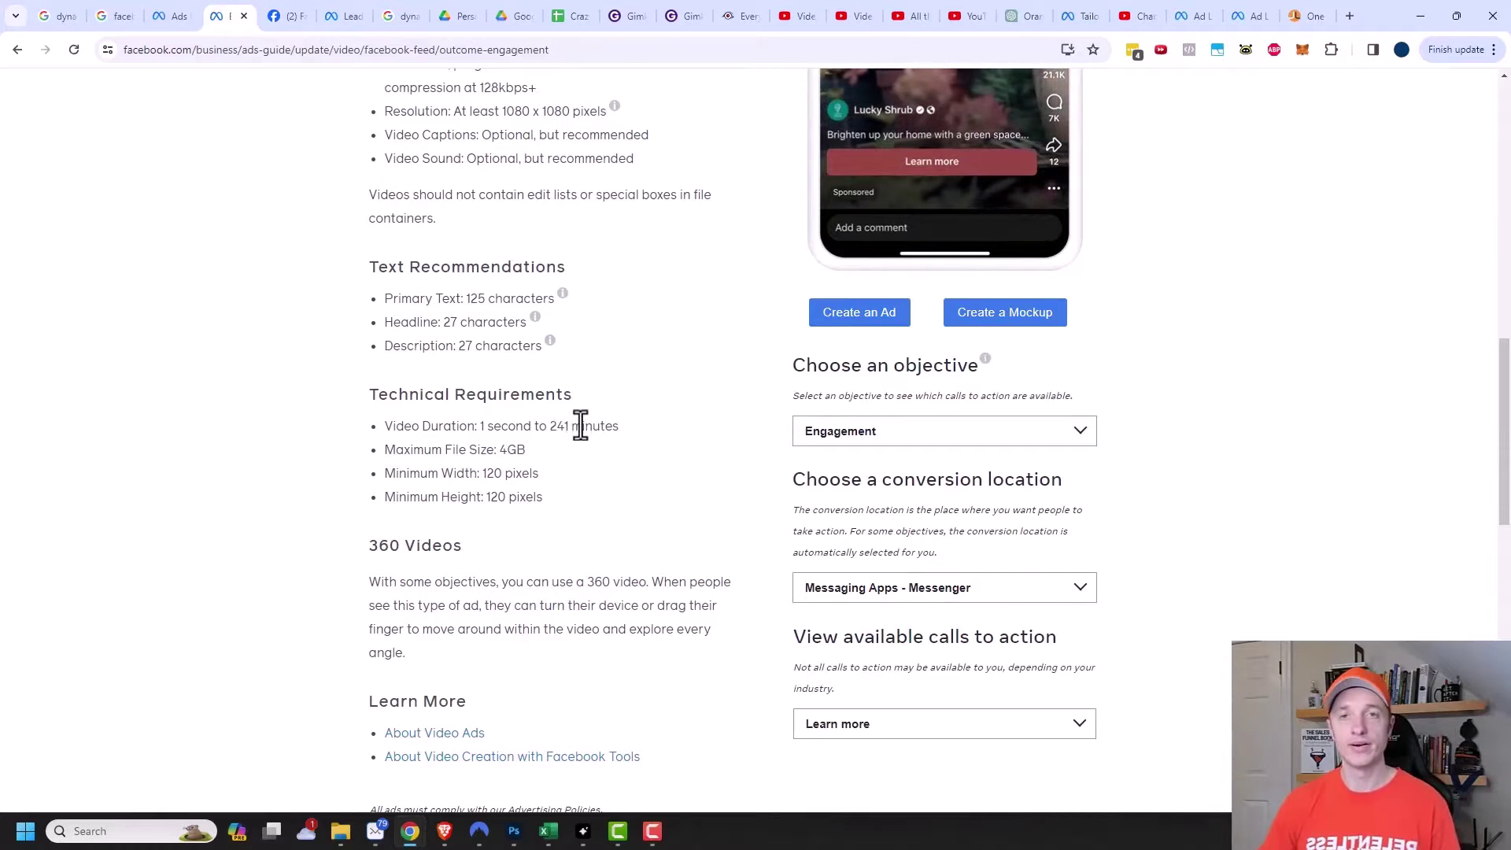
scroll(608, 448, up, 8)
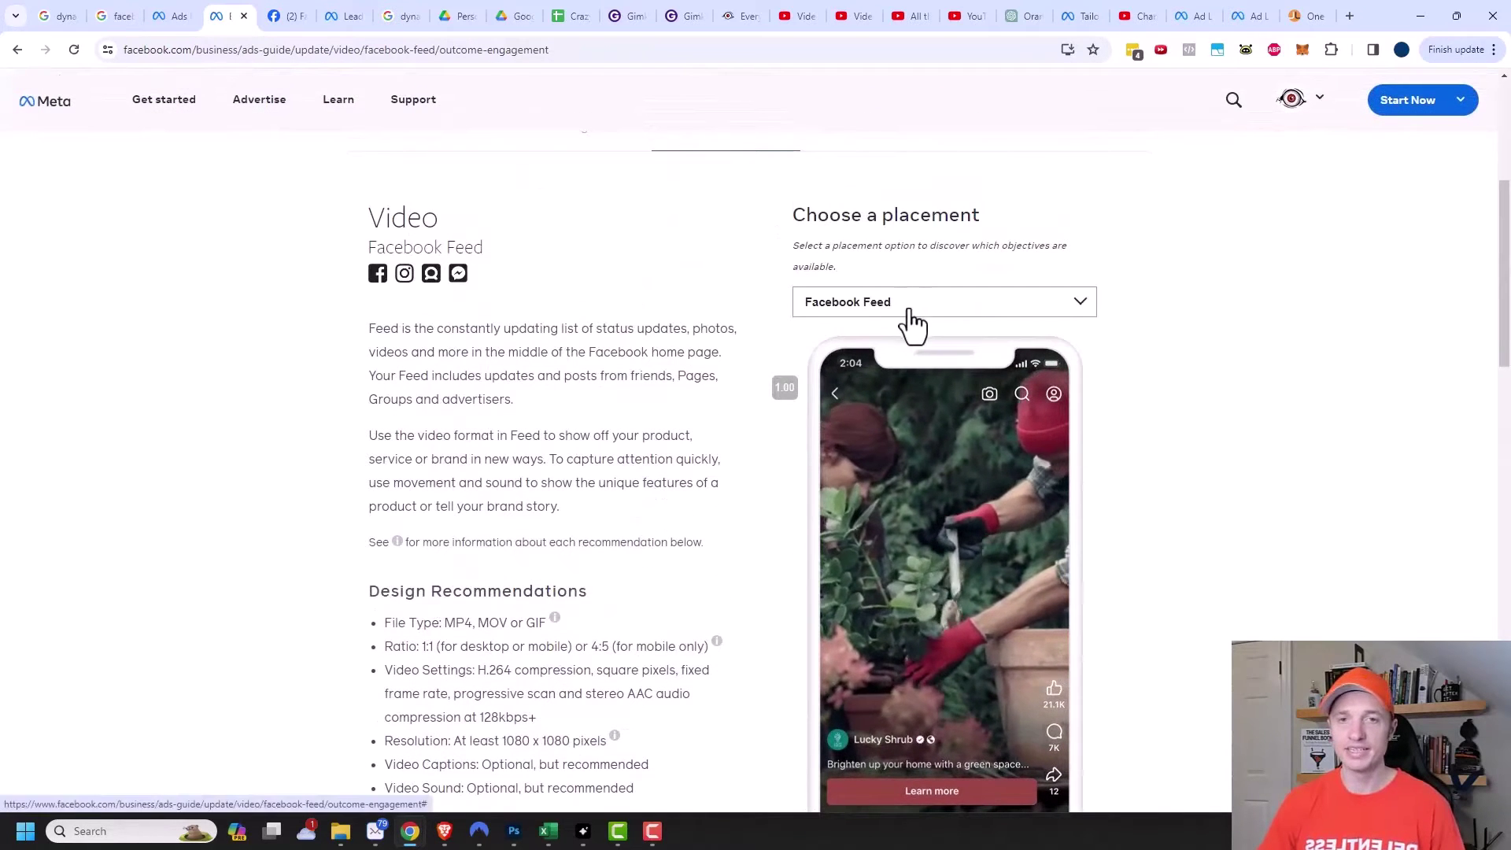
Switch the ads guide's placement to Facebook Stories and examine its video ratio, resolution, text and duration requirements
click(909, 307)
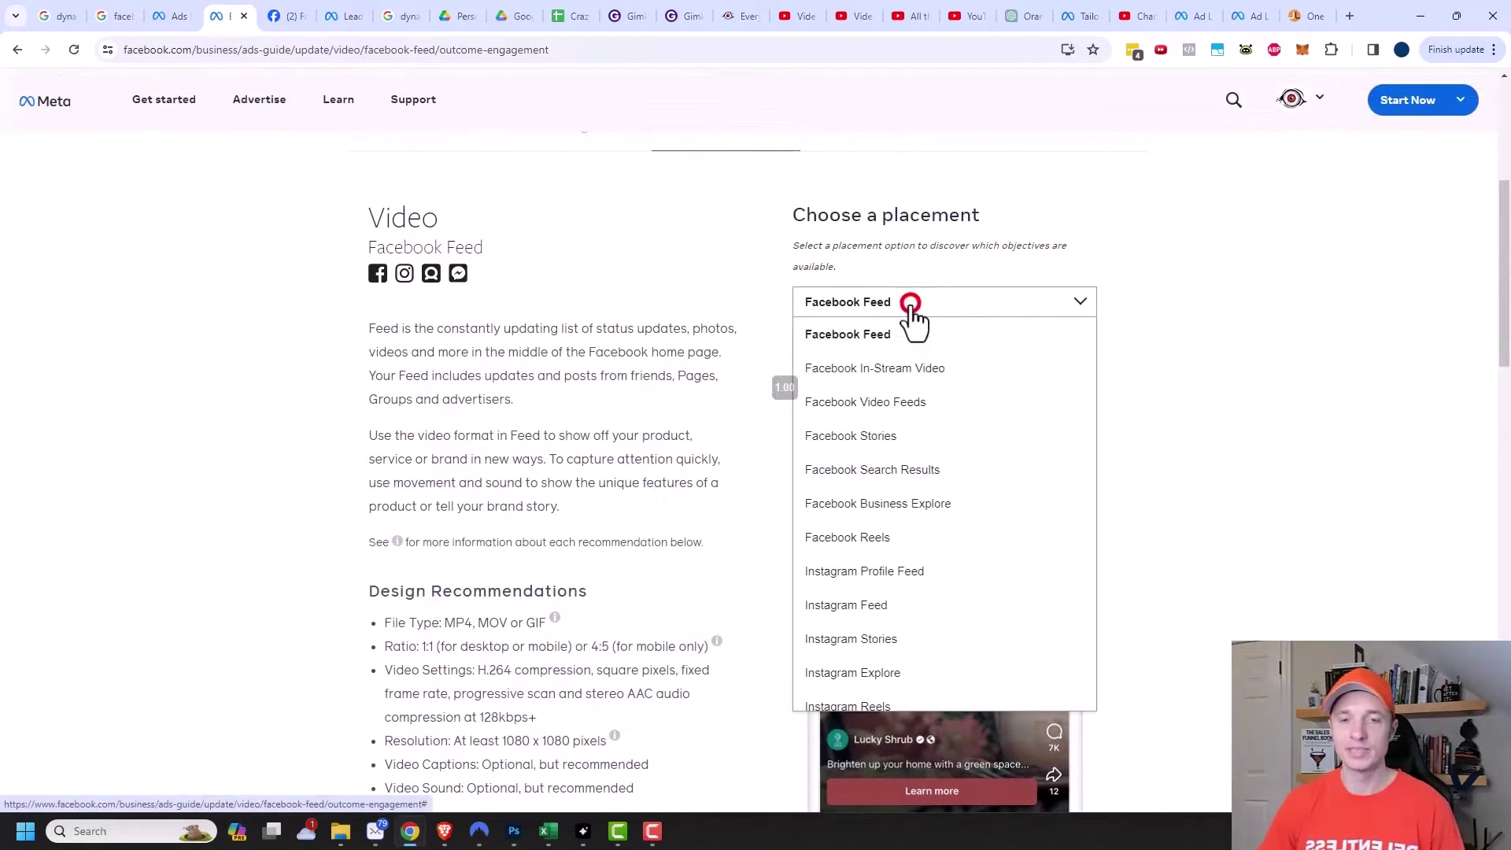
click(914, 447)
scroll(626, 398, down, 5)
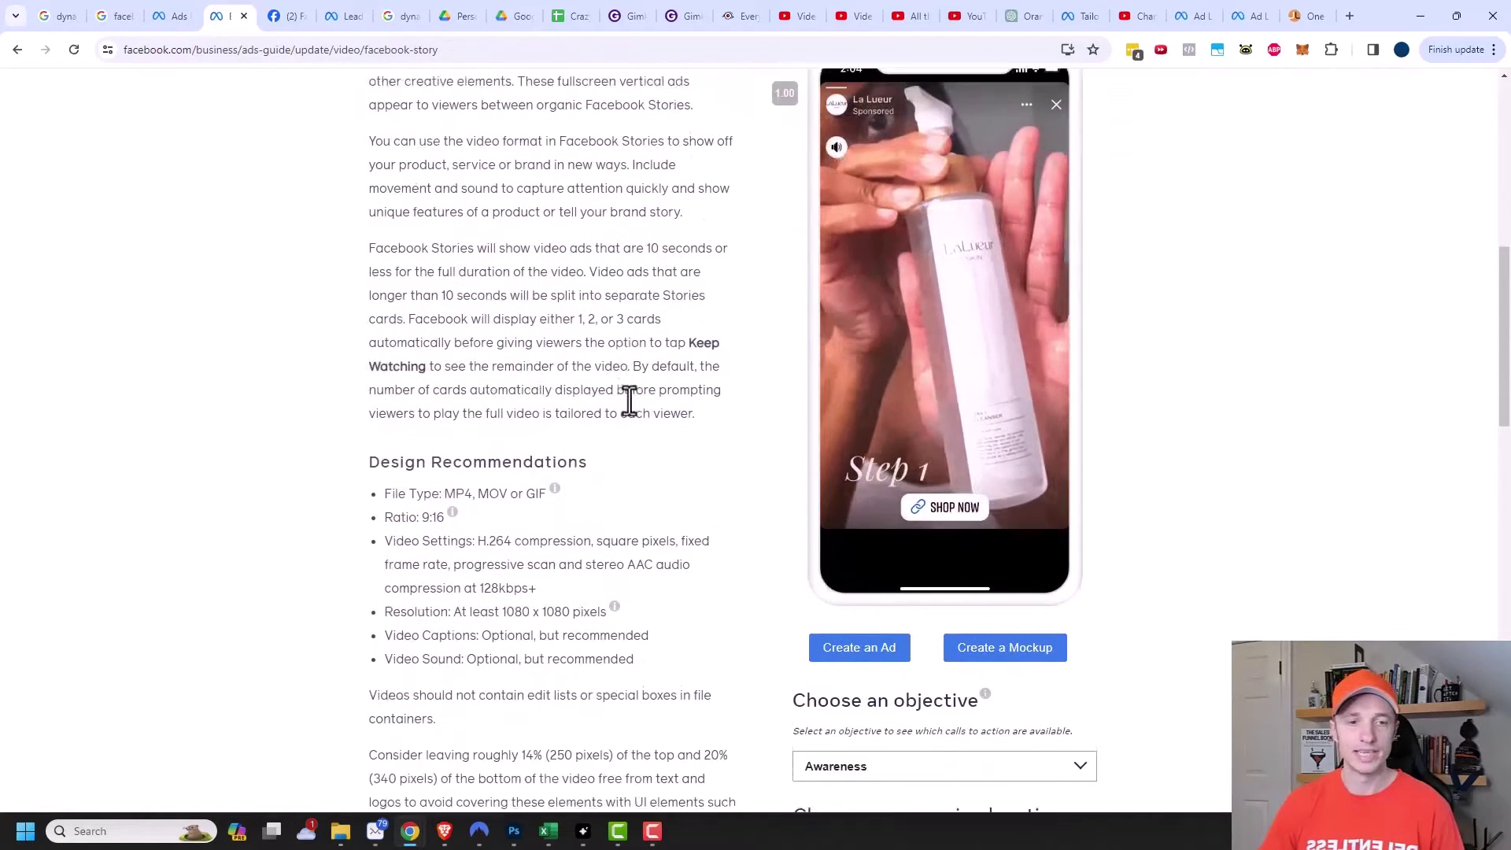
scroll(630, 401, down, 5)
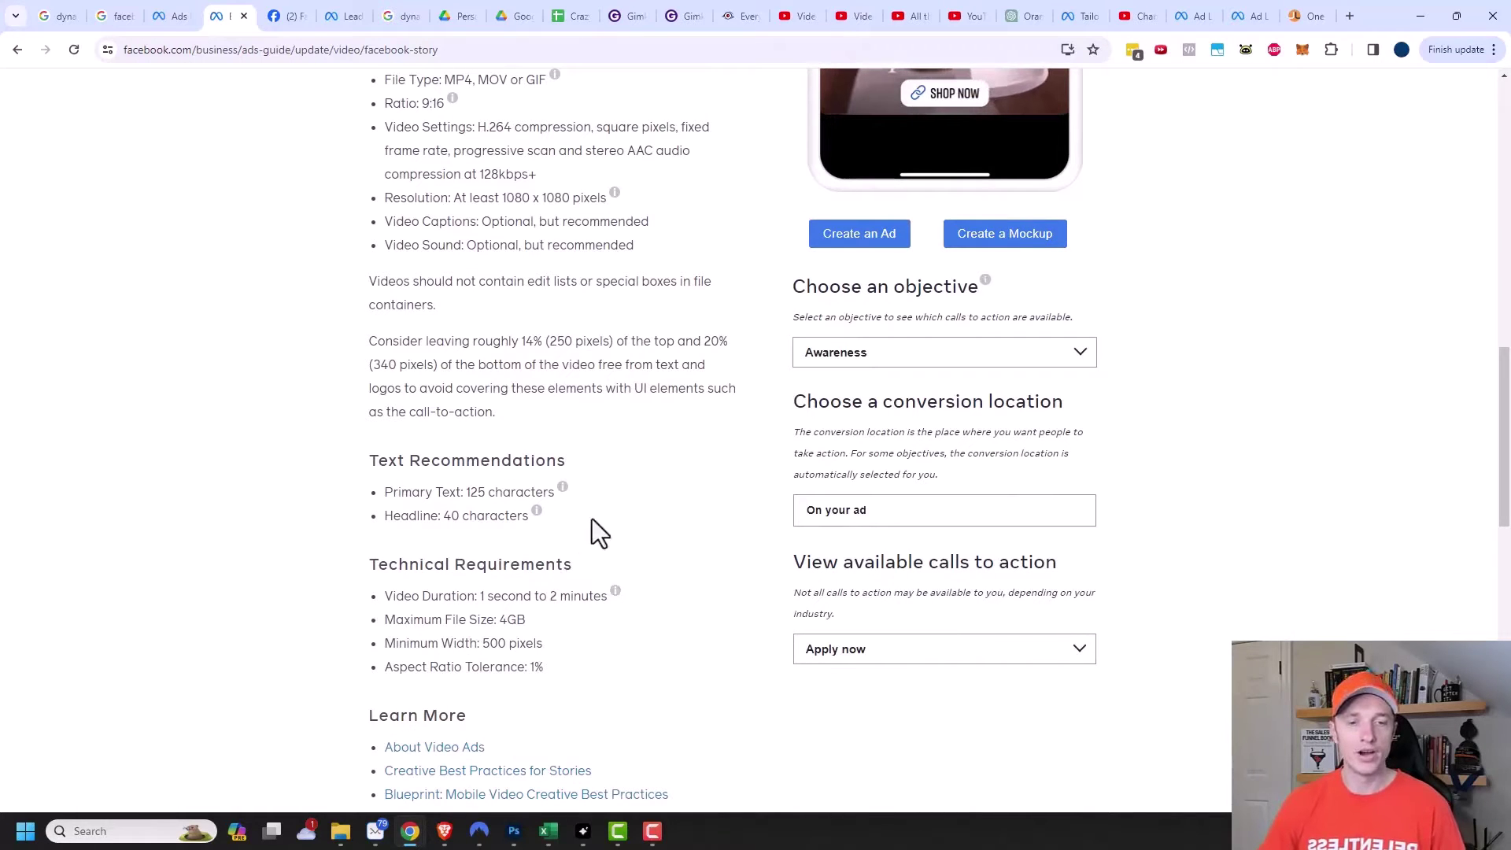
scroll(602, 527, up, 5)
scroll(668, 417, down, 2)
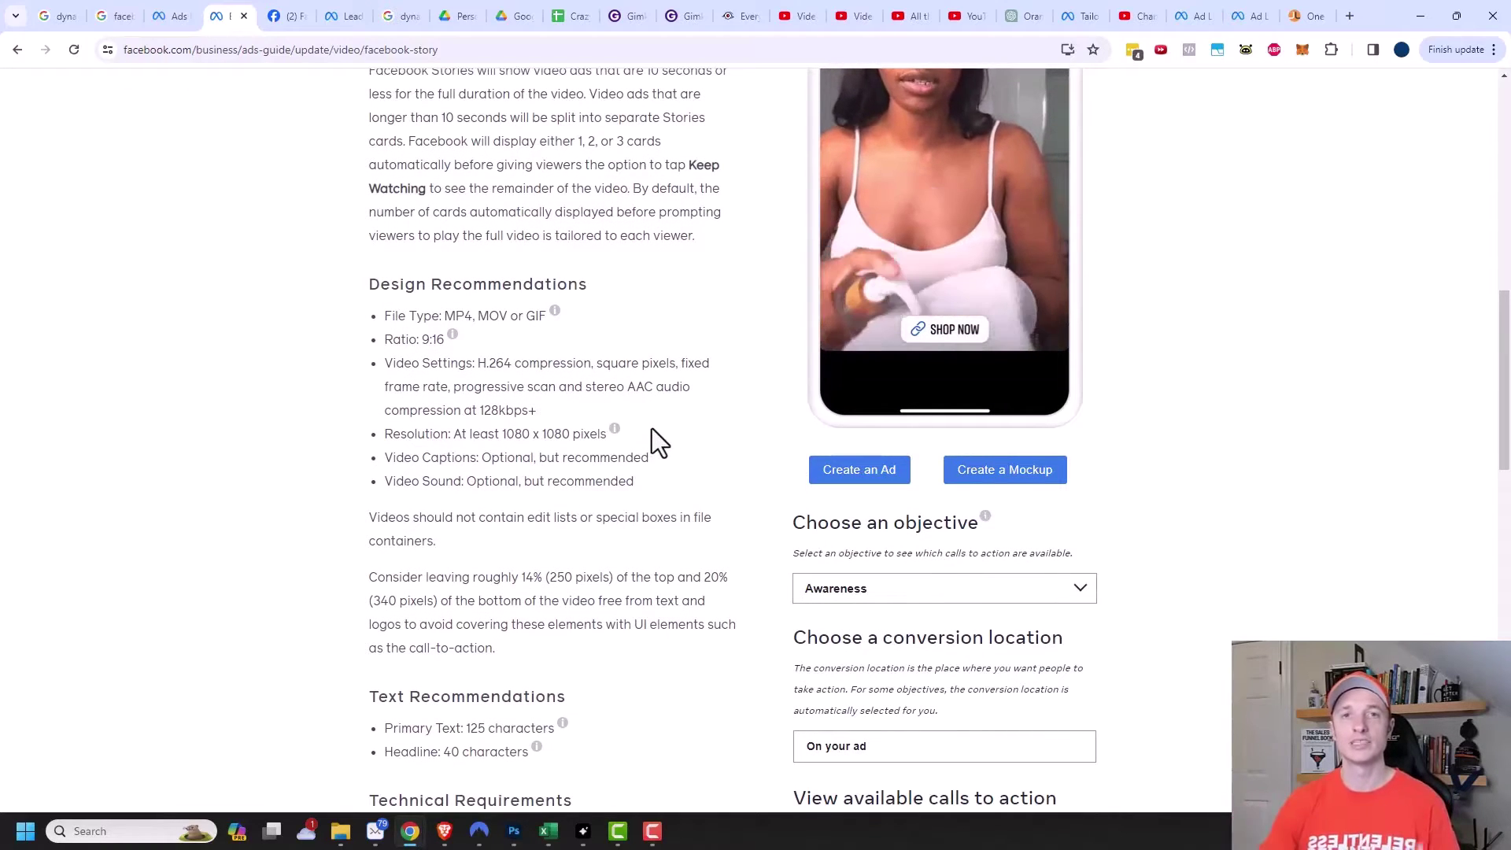
scroll(640, 441, down, 4)
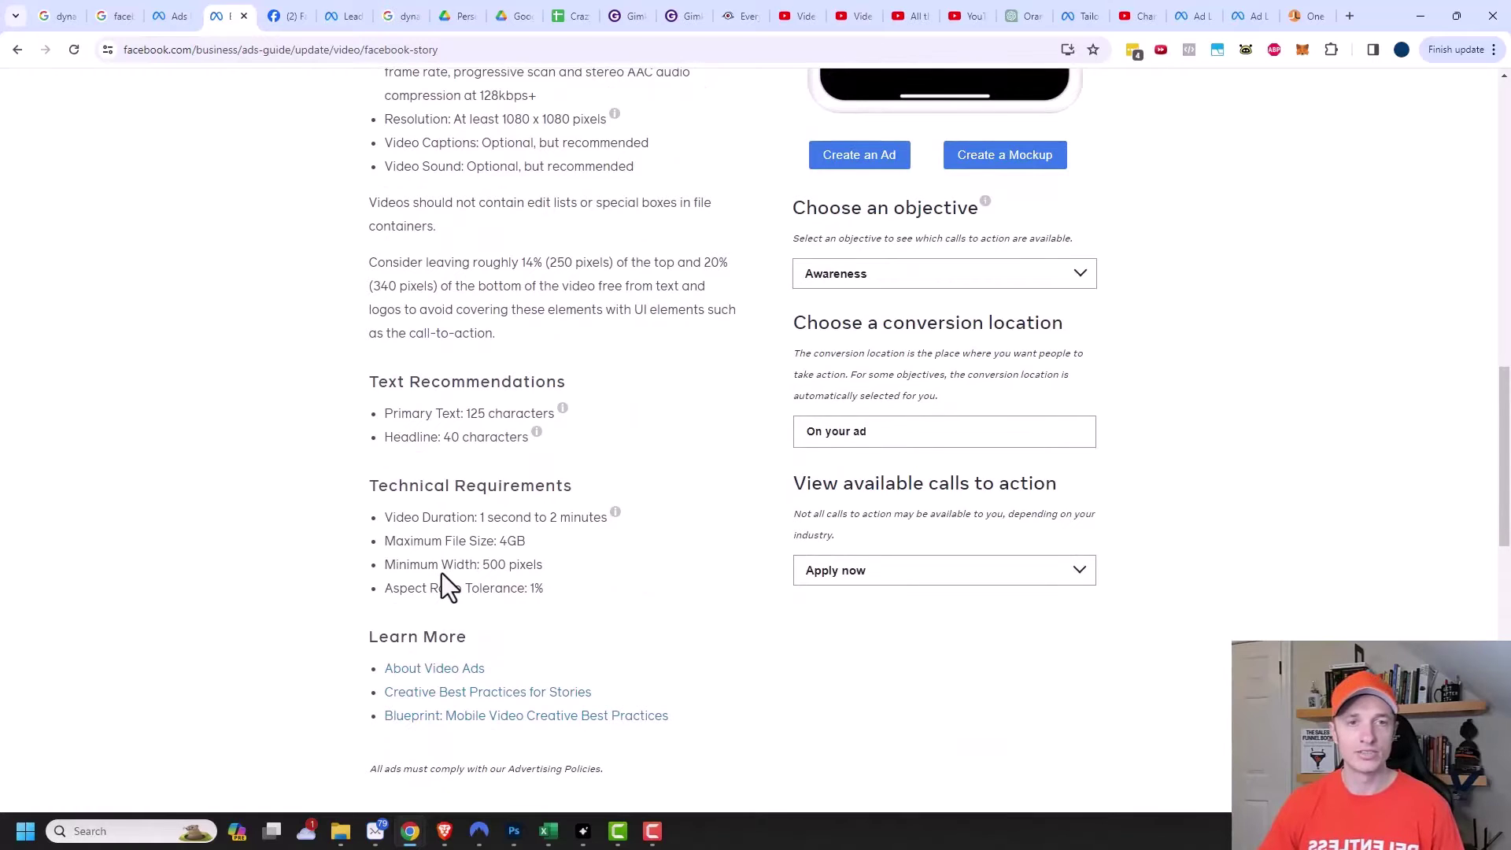
scroll(441, 573, up, 2)
scroll(583, 295, up, 1)
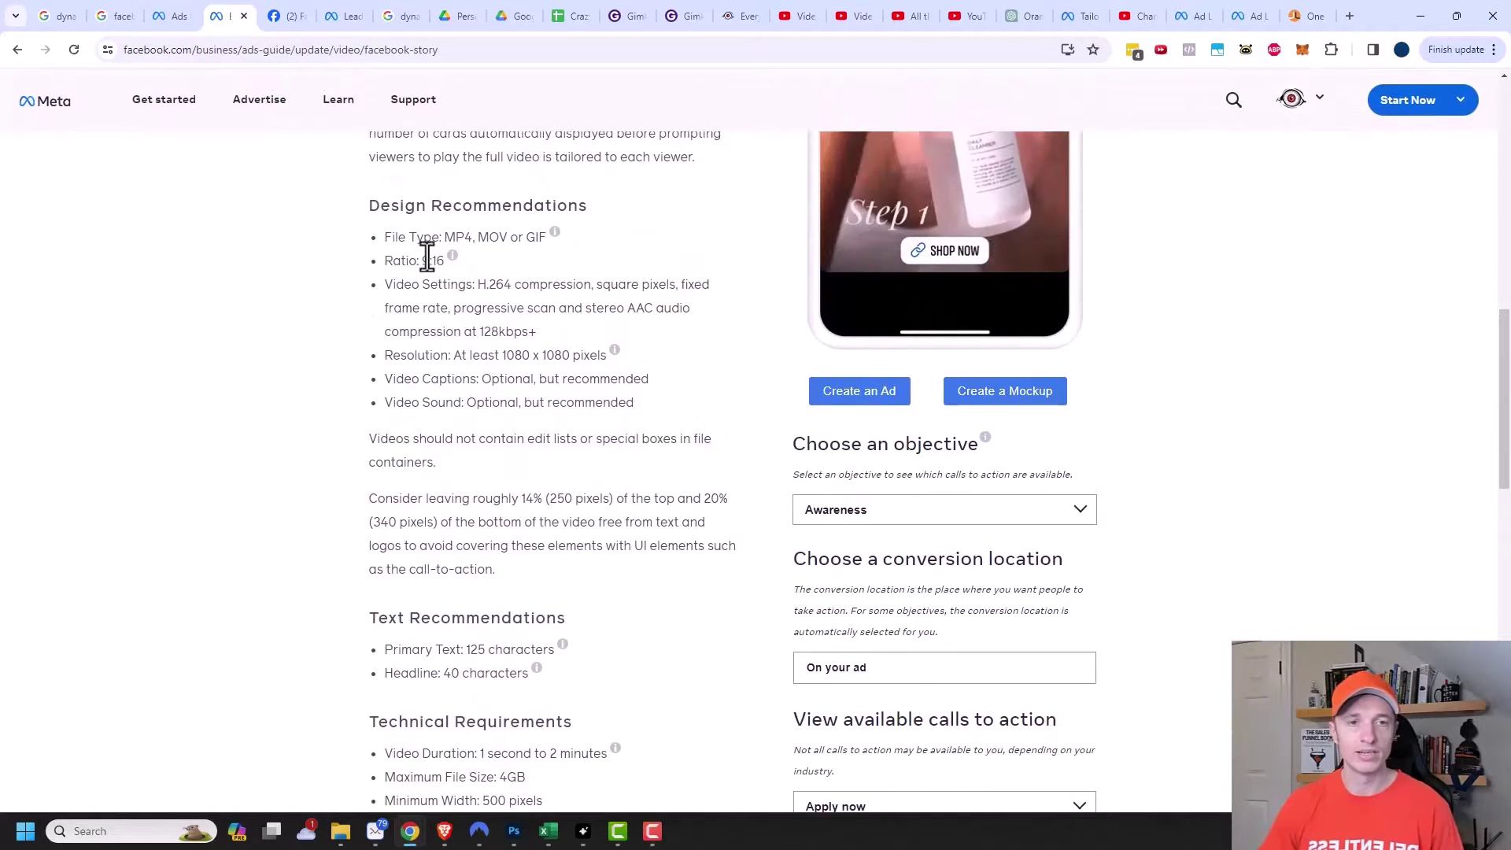
scroll(563, 389, up, 3)
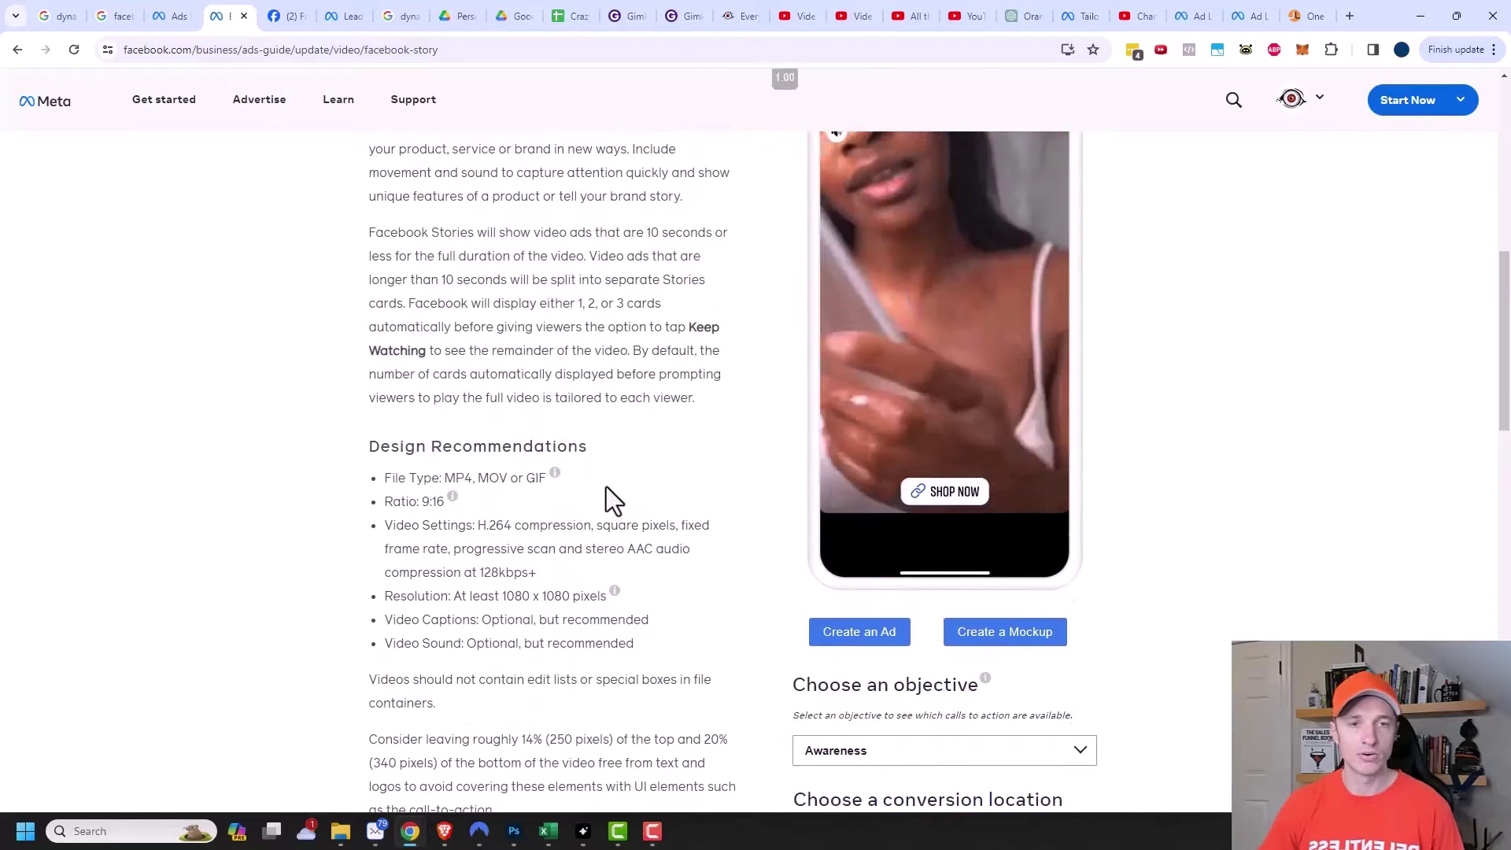
scroll(606, 487, up, 5)
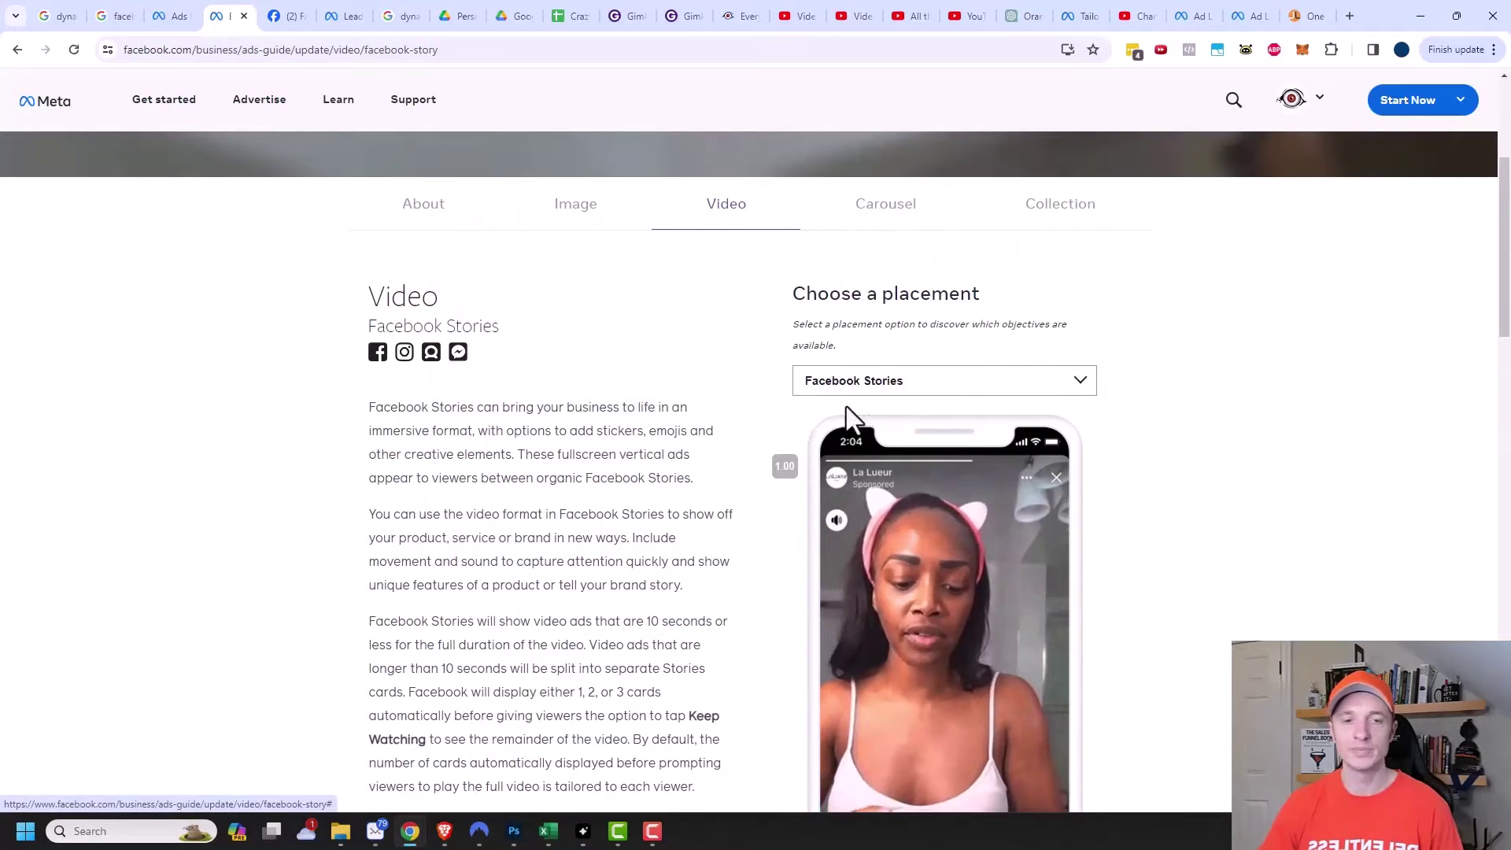
scroll(508, 583, down, 6)
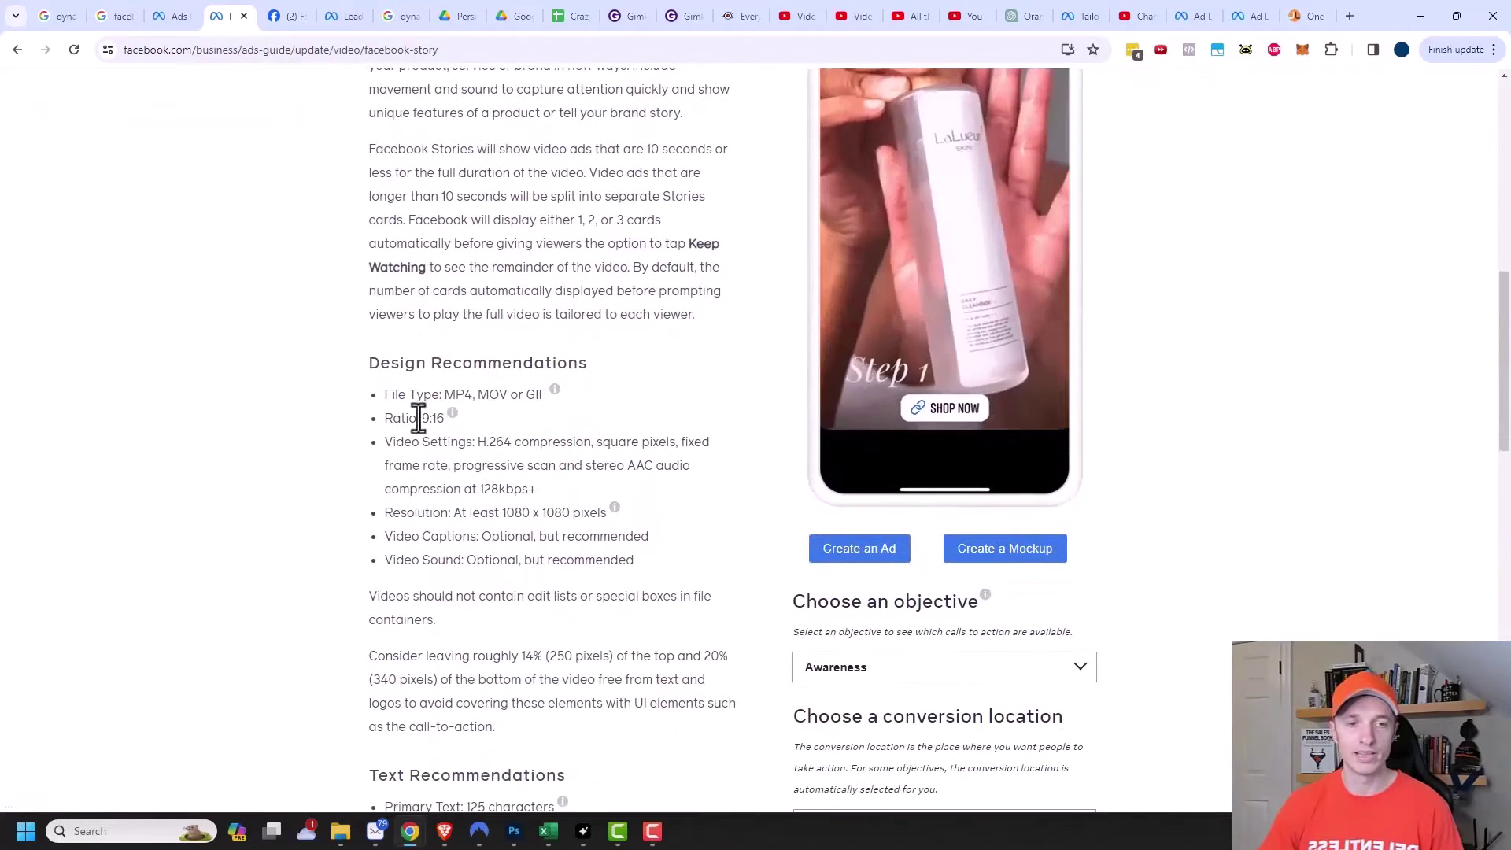
scroll(503, 551, down, 2)
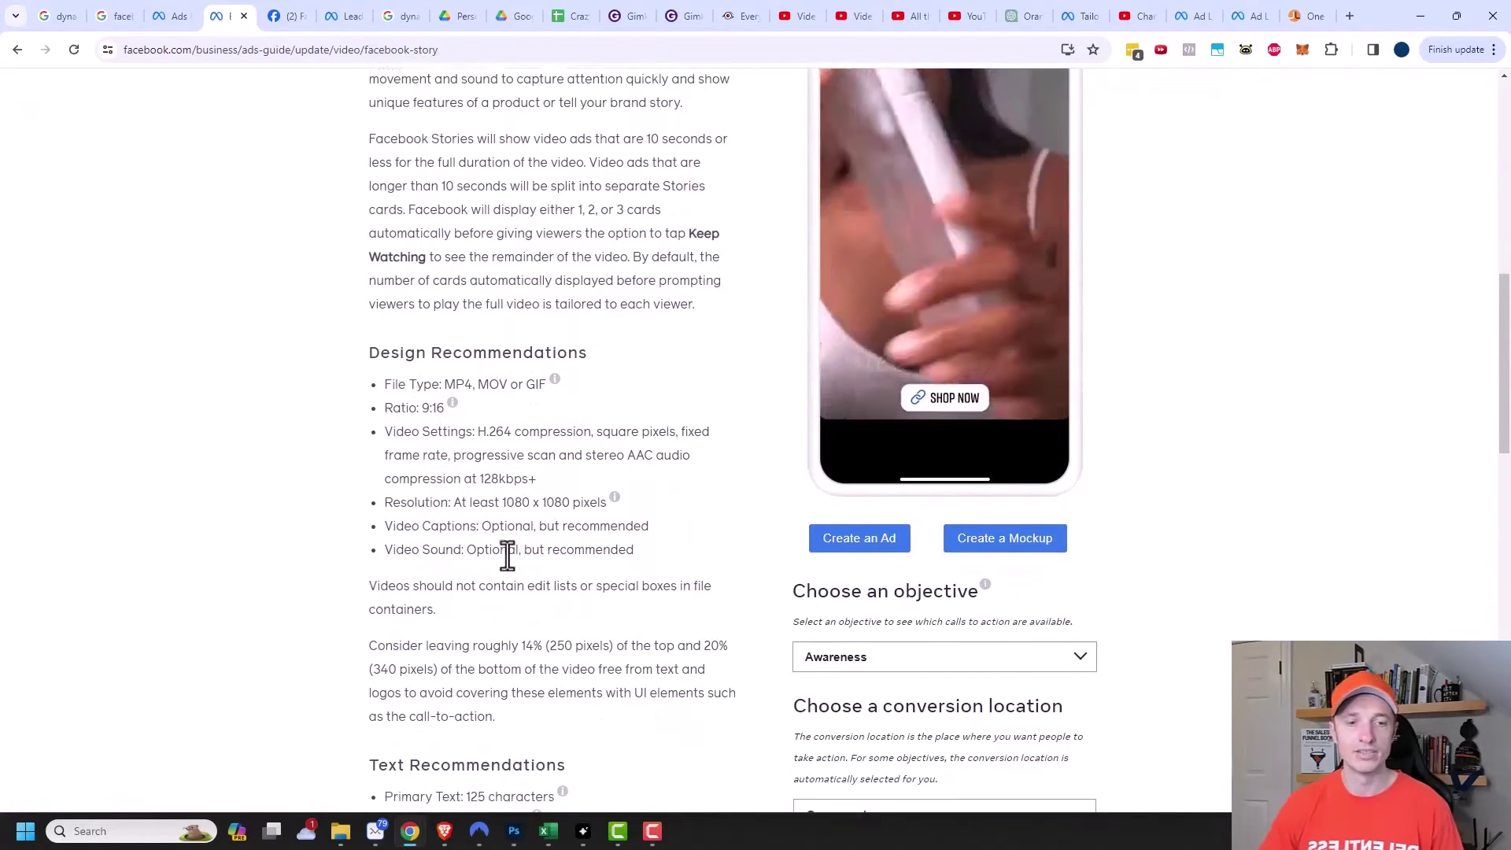
scroll(522, 590, up, 4)
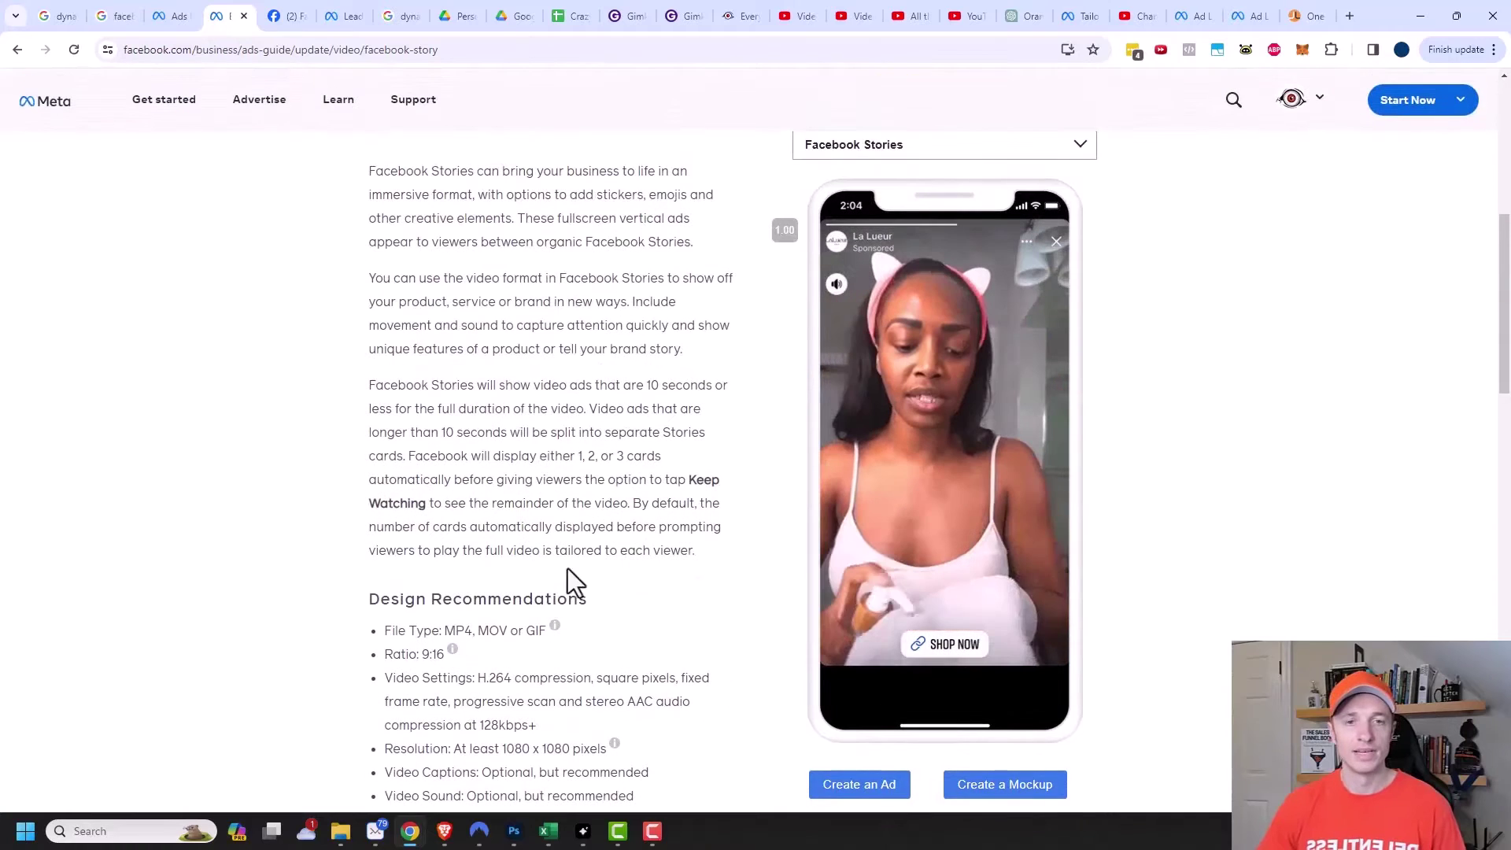
scroll(565, 468, up, 1)
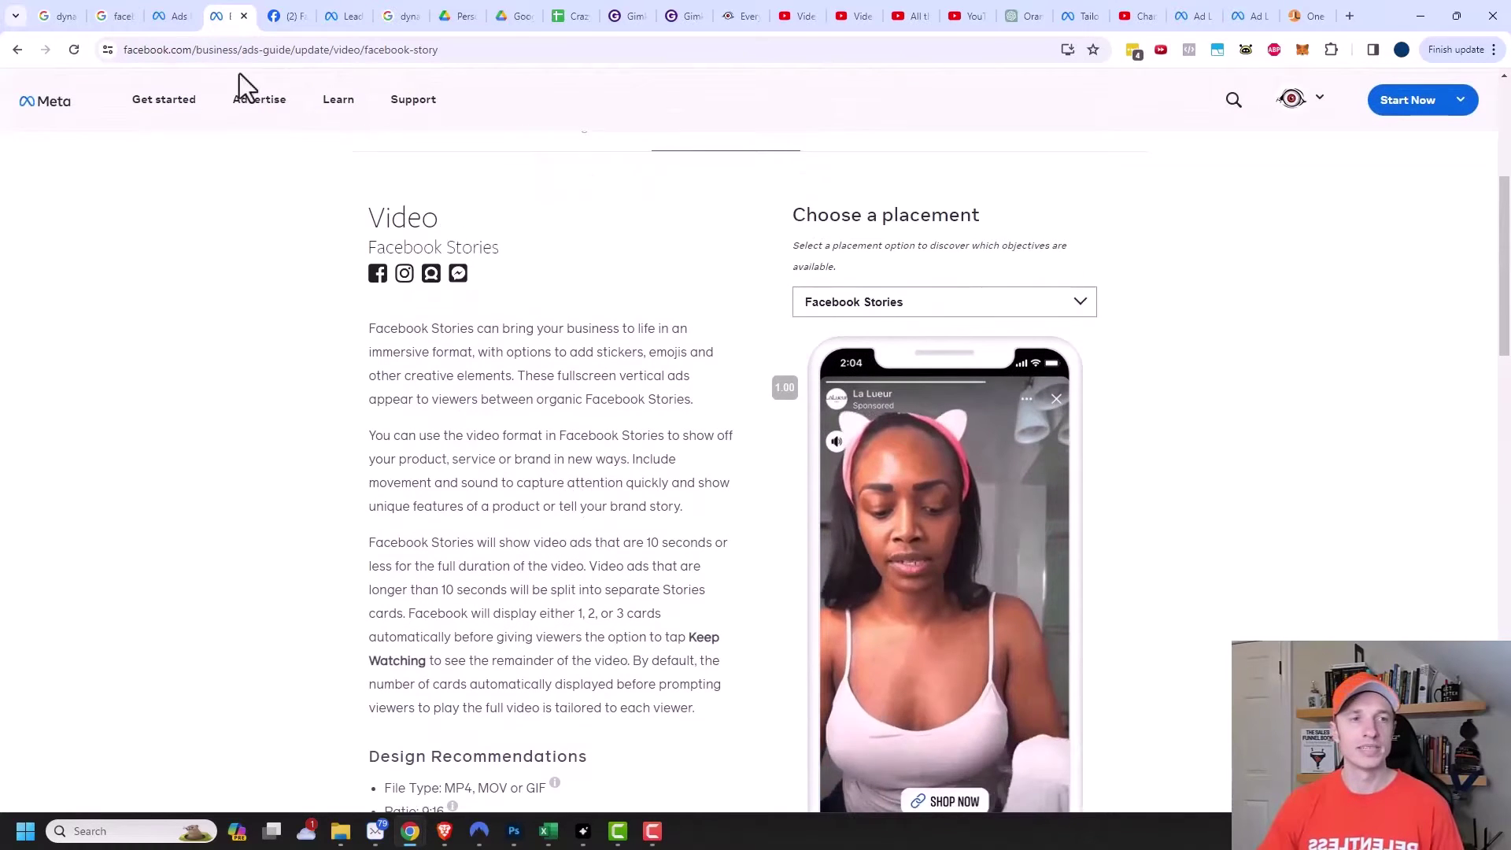
Return to the ad's media setup in Ads Manager, keep the full video length and review the crops offered for each placement
click(176, 16)
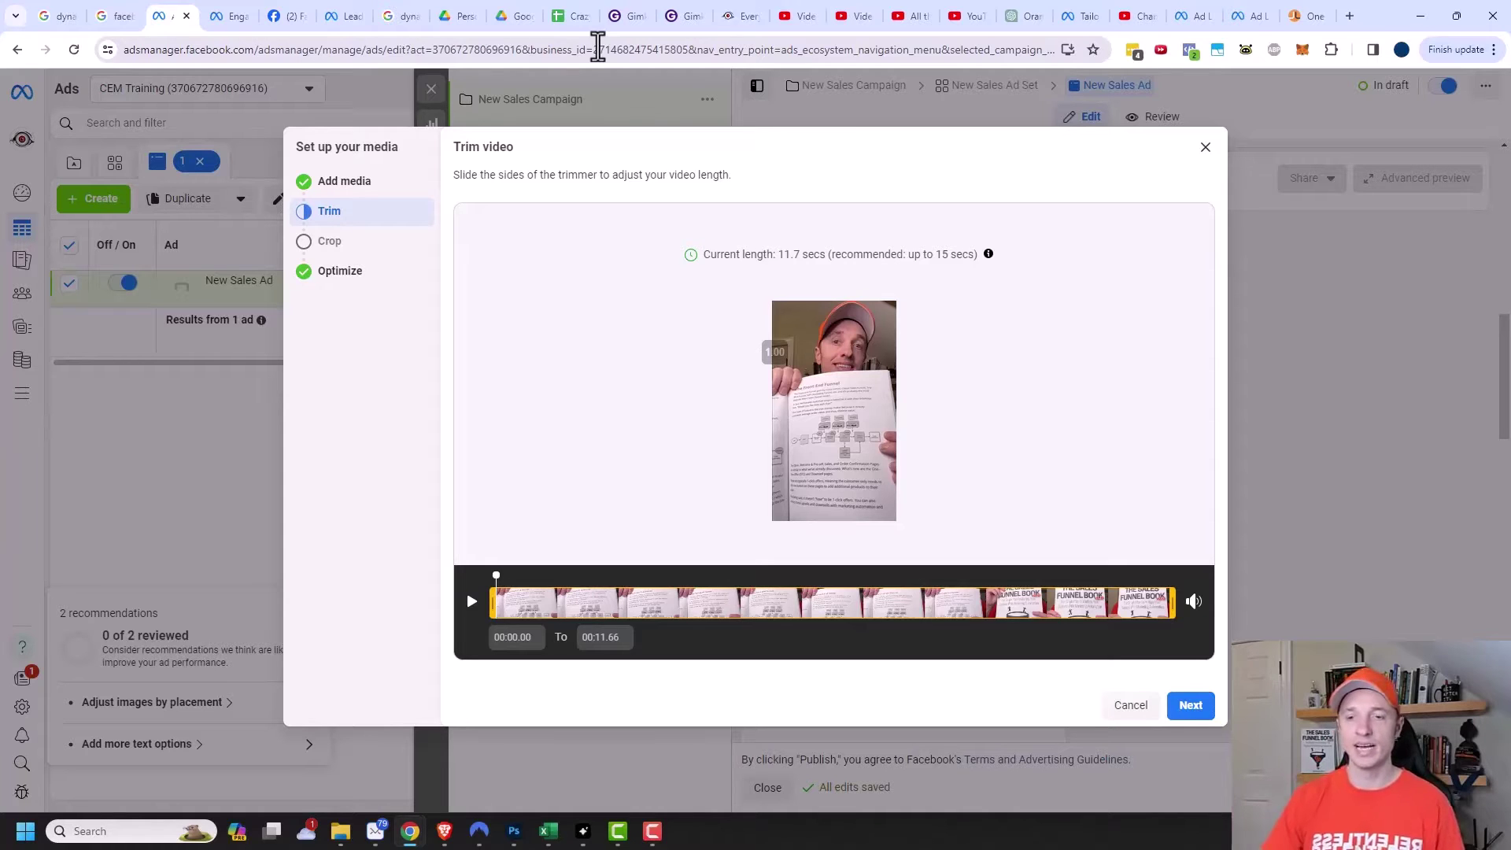
click(1190, 706)
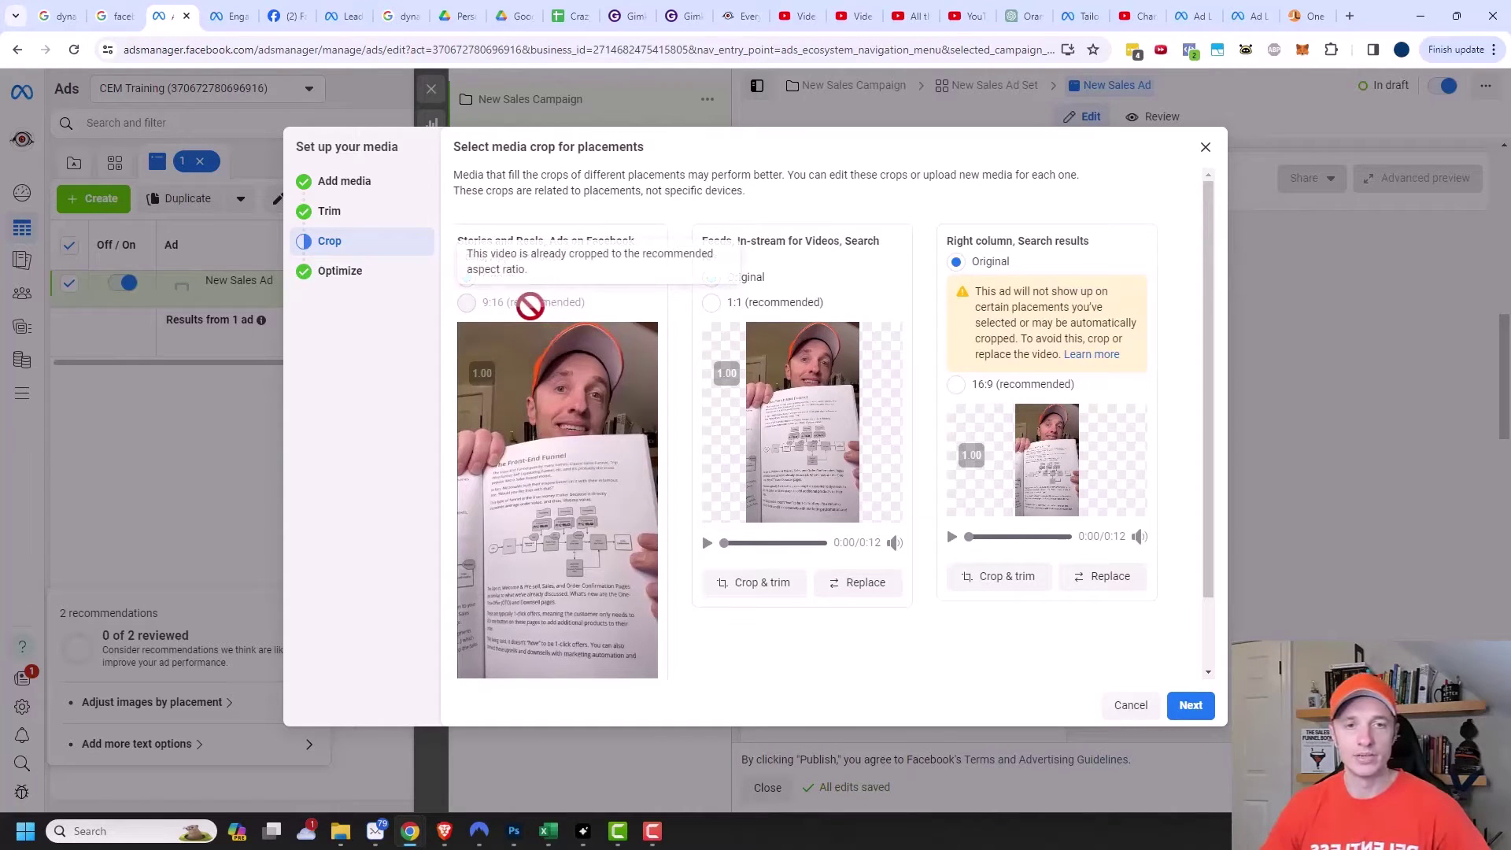
scroll(554, 419, down, 1)
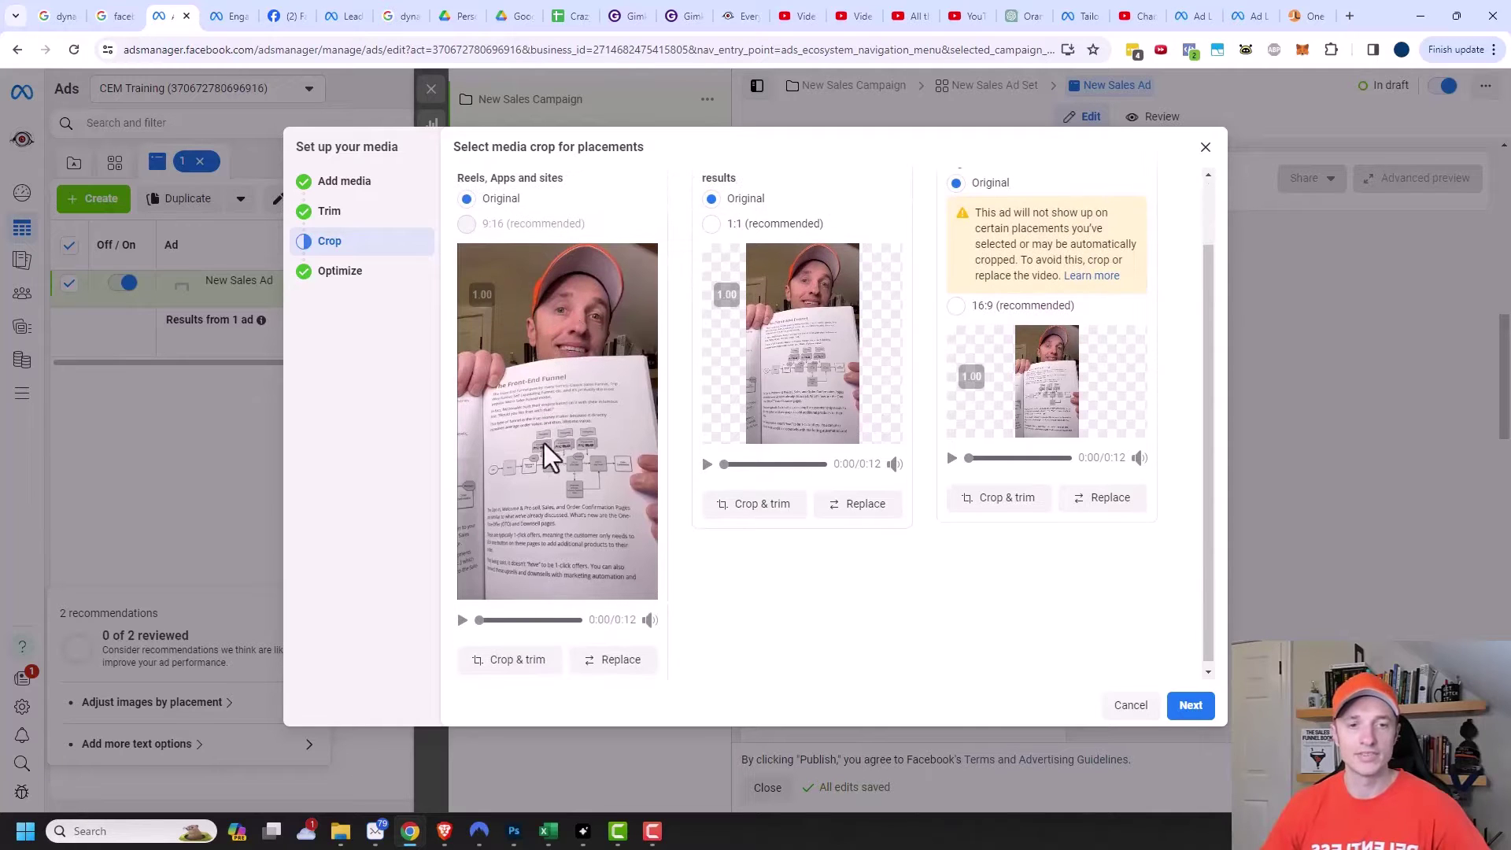
scroll(540, 456, down, 1)
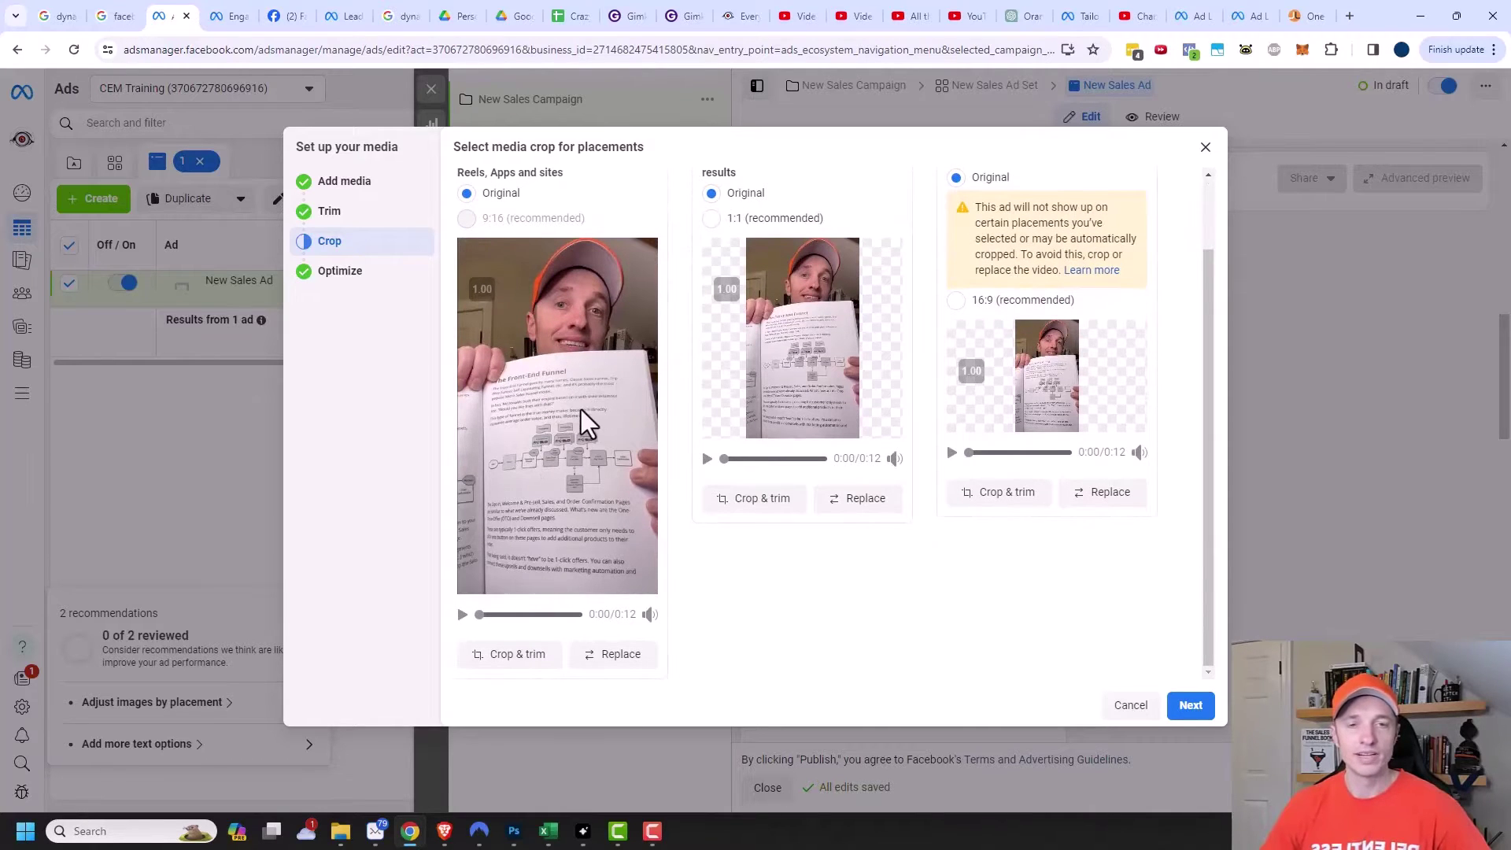
scroll(582, 411, up, 1)
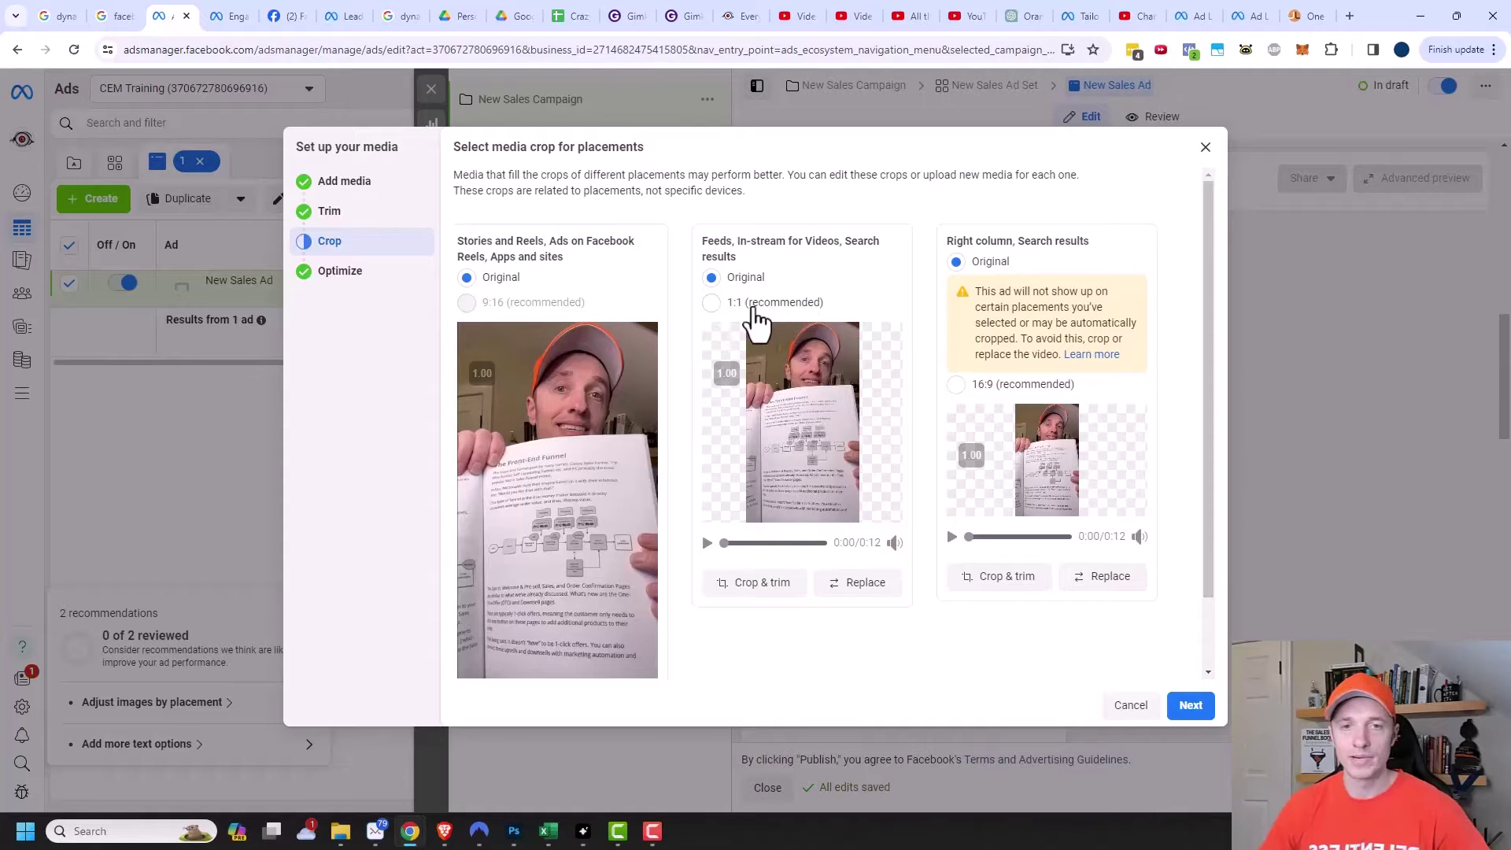
Crop the Feeds, In-stream for Videos and Search results video to 1:1, moving the crop area up to include the face, and check playback
click(784, 304)
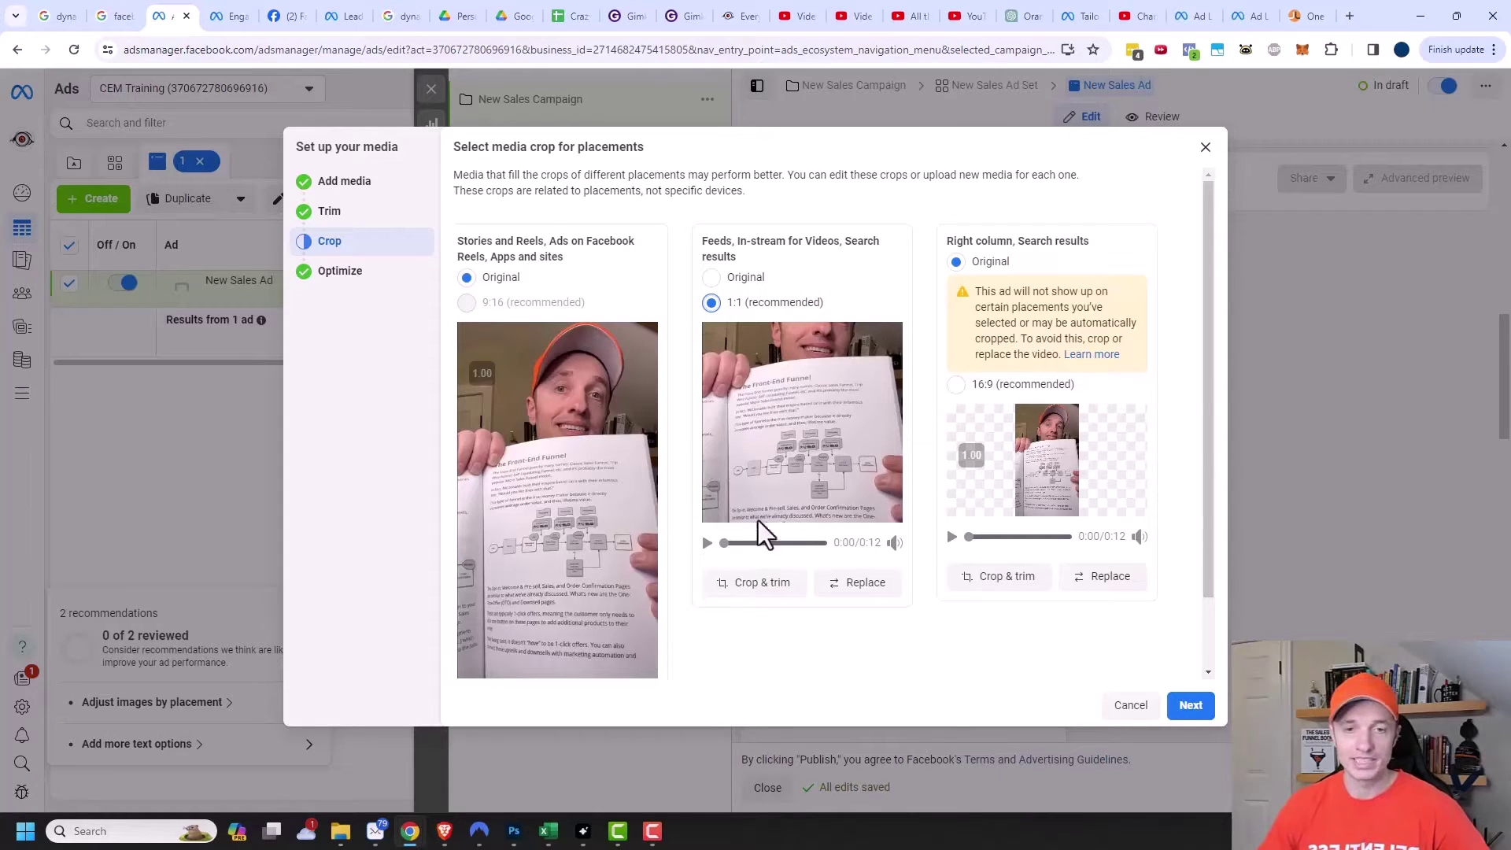
click(756, 584)
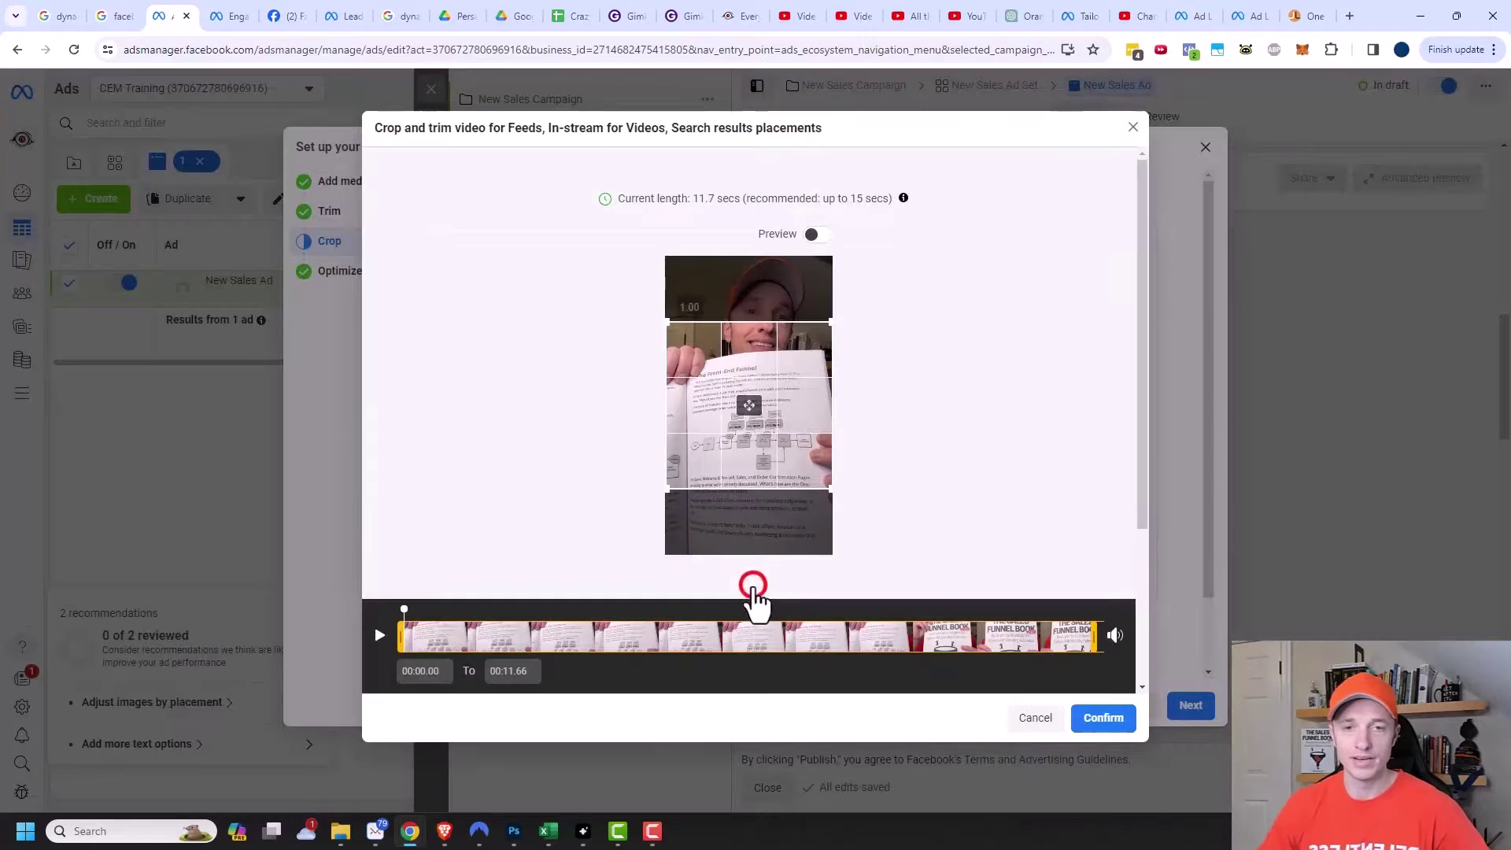
drag(758, 402, 760, 369)
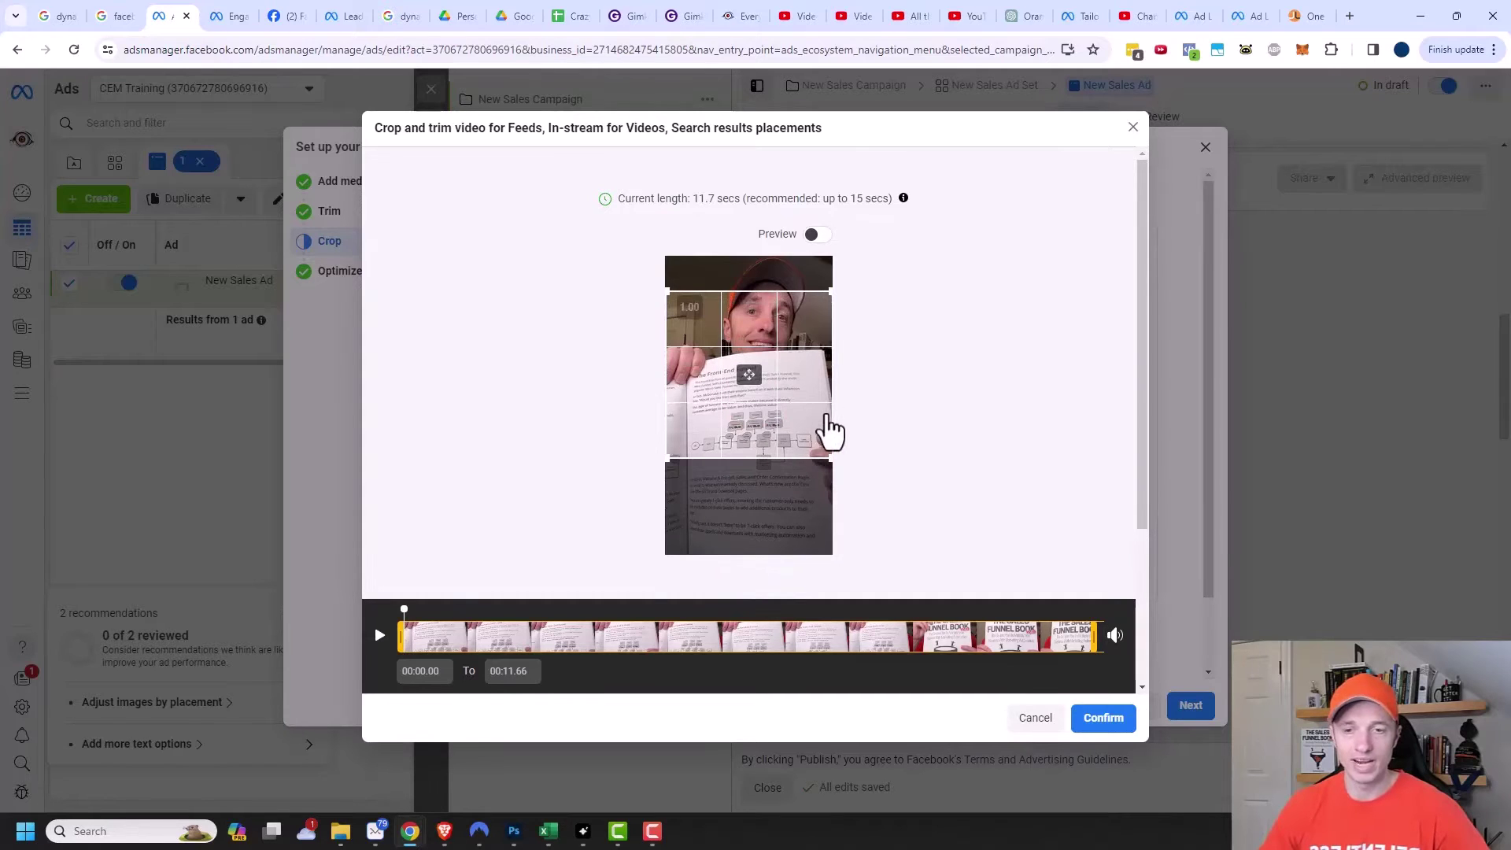
click(378, 636)
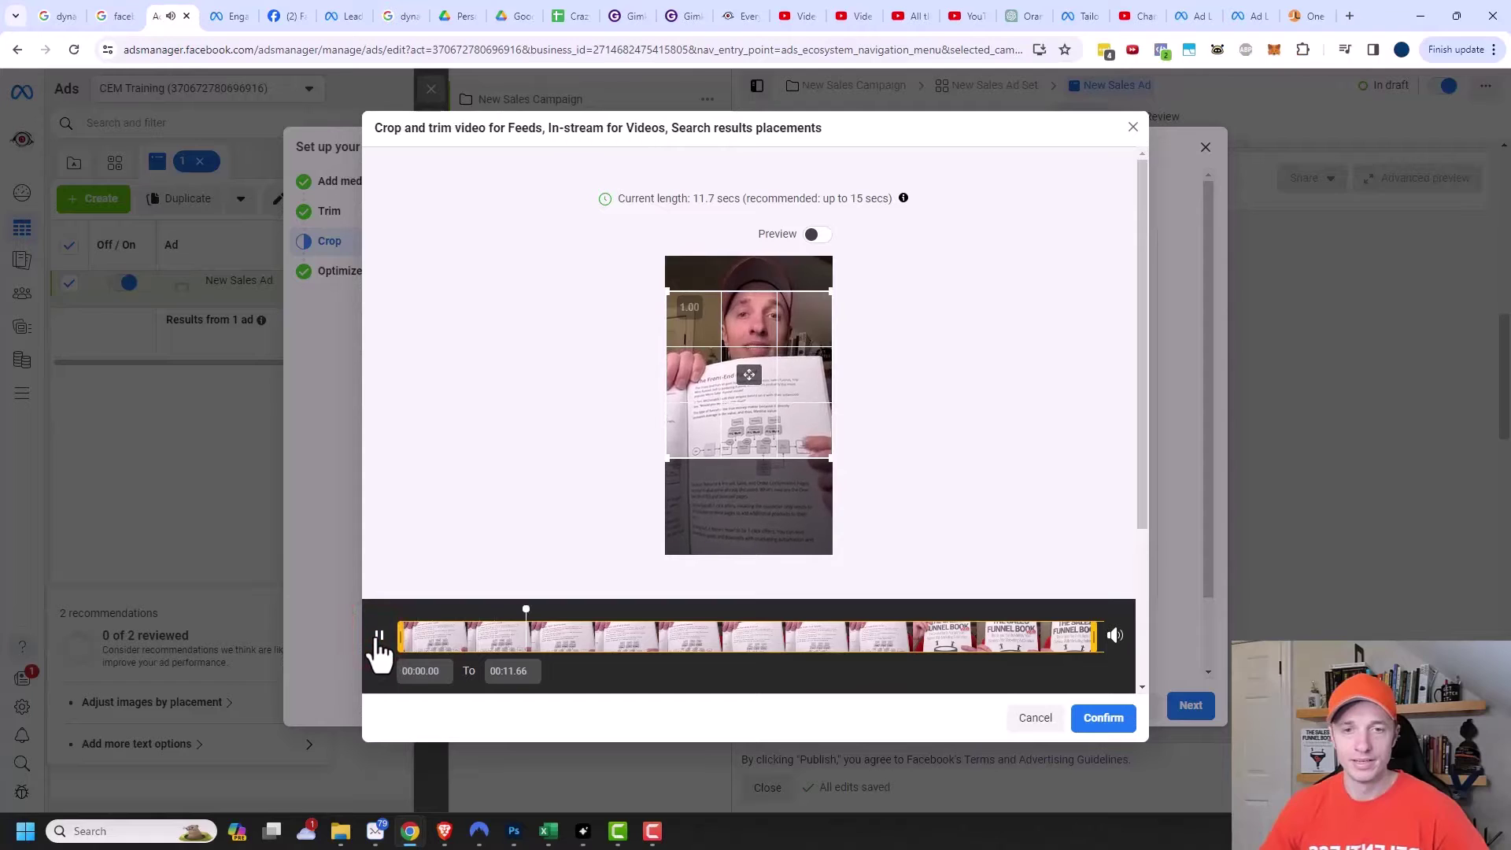
click(378, 638)
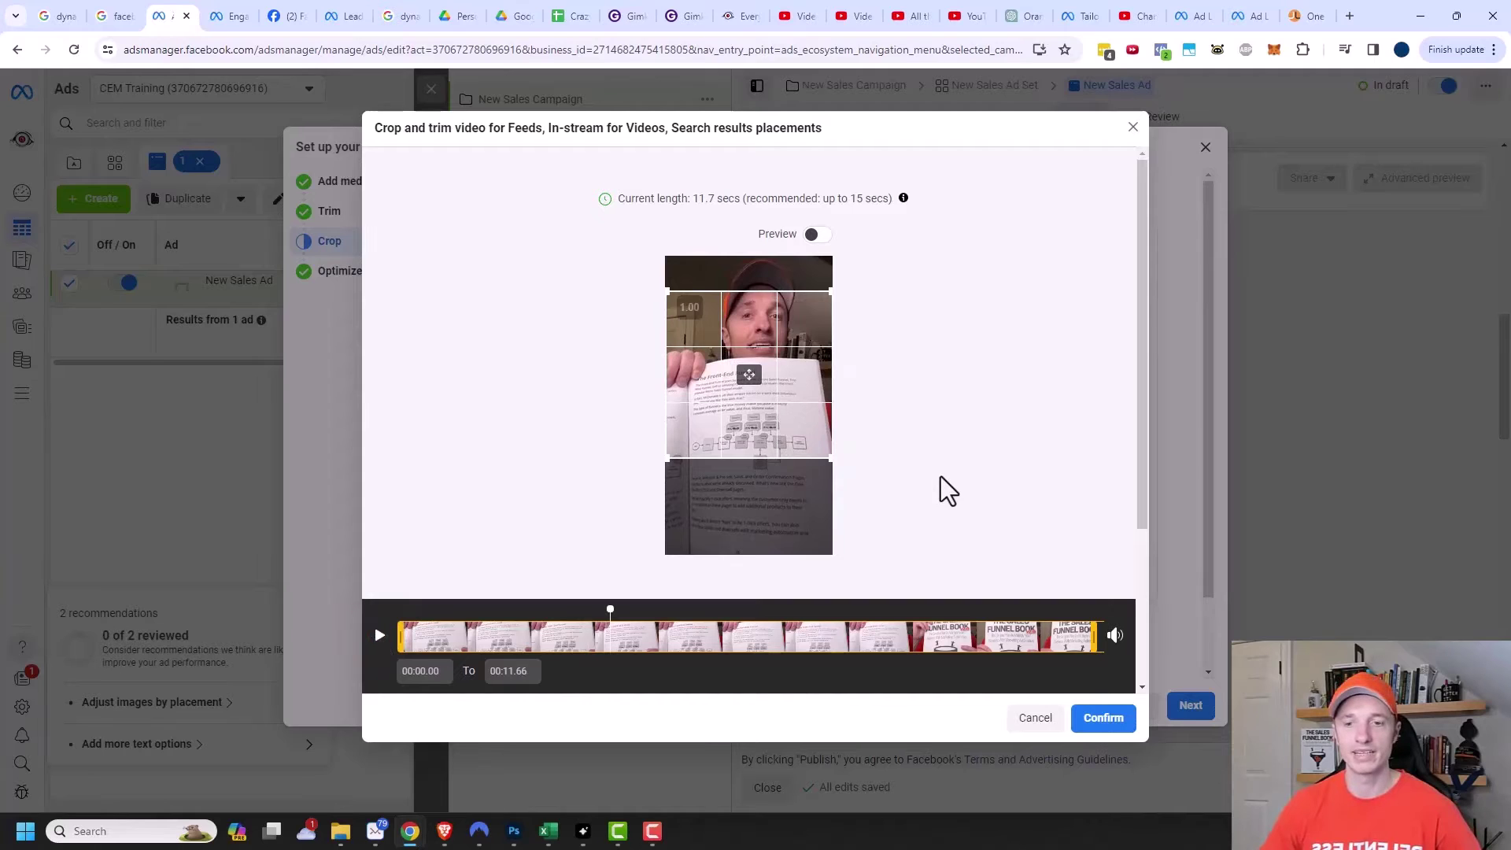
click(1115, 718)
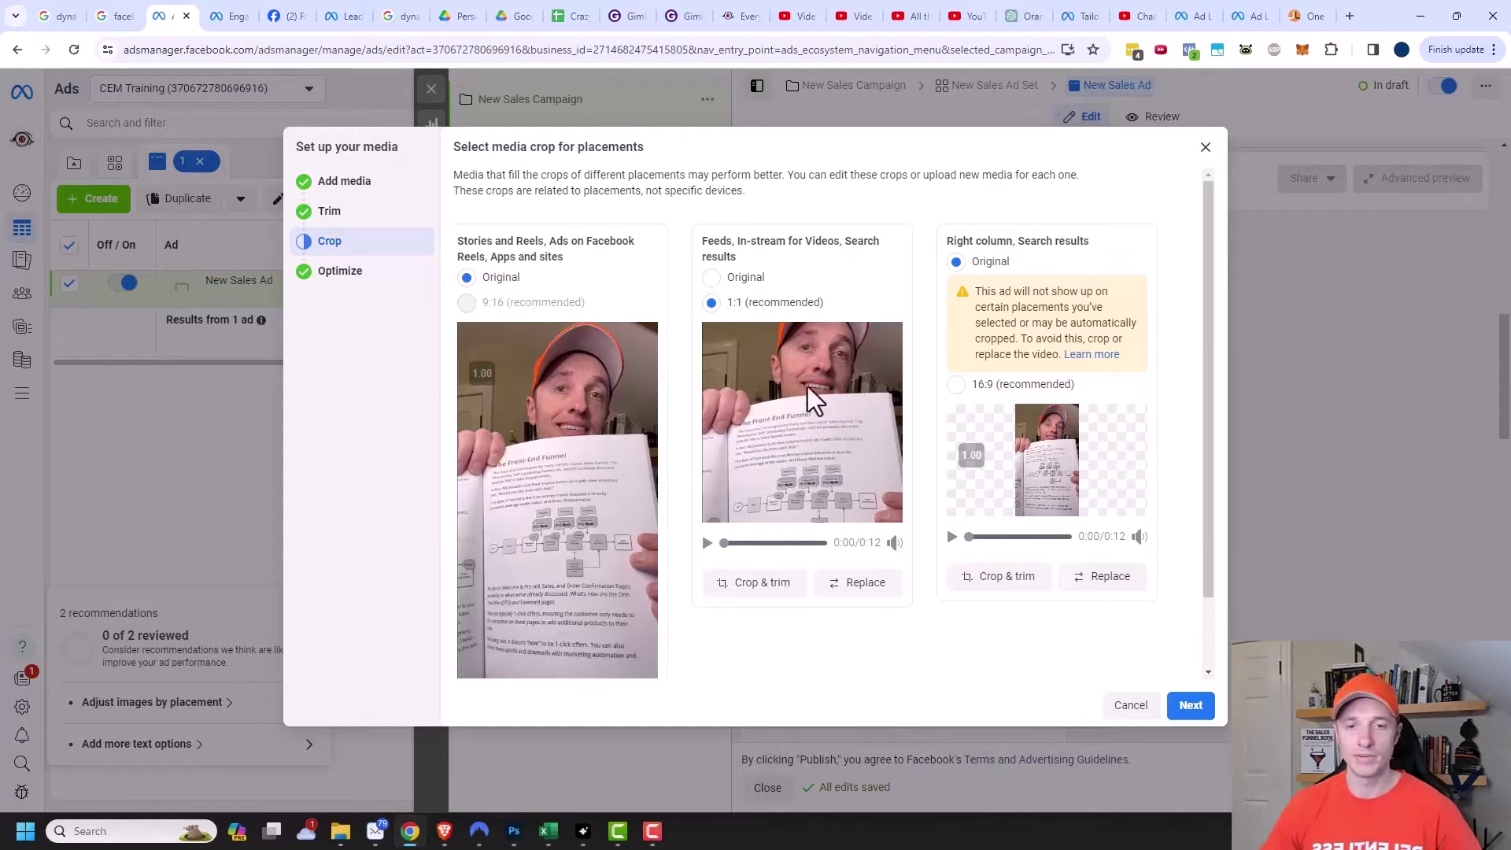
View the replacement media available for the Feeds, In-stream for Videos and Search results placements, then return to the crops without replacing anything
click(856, 592)
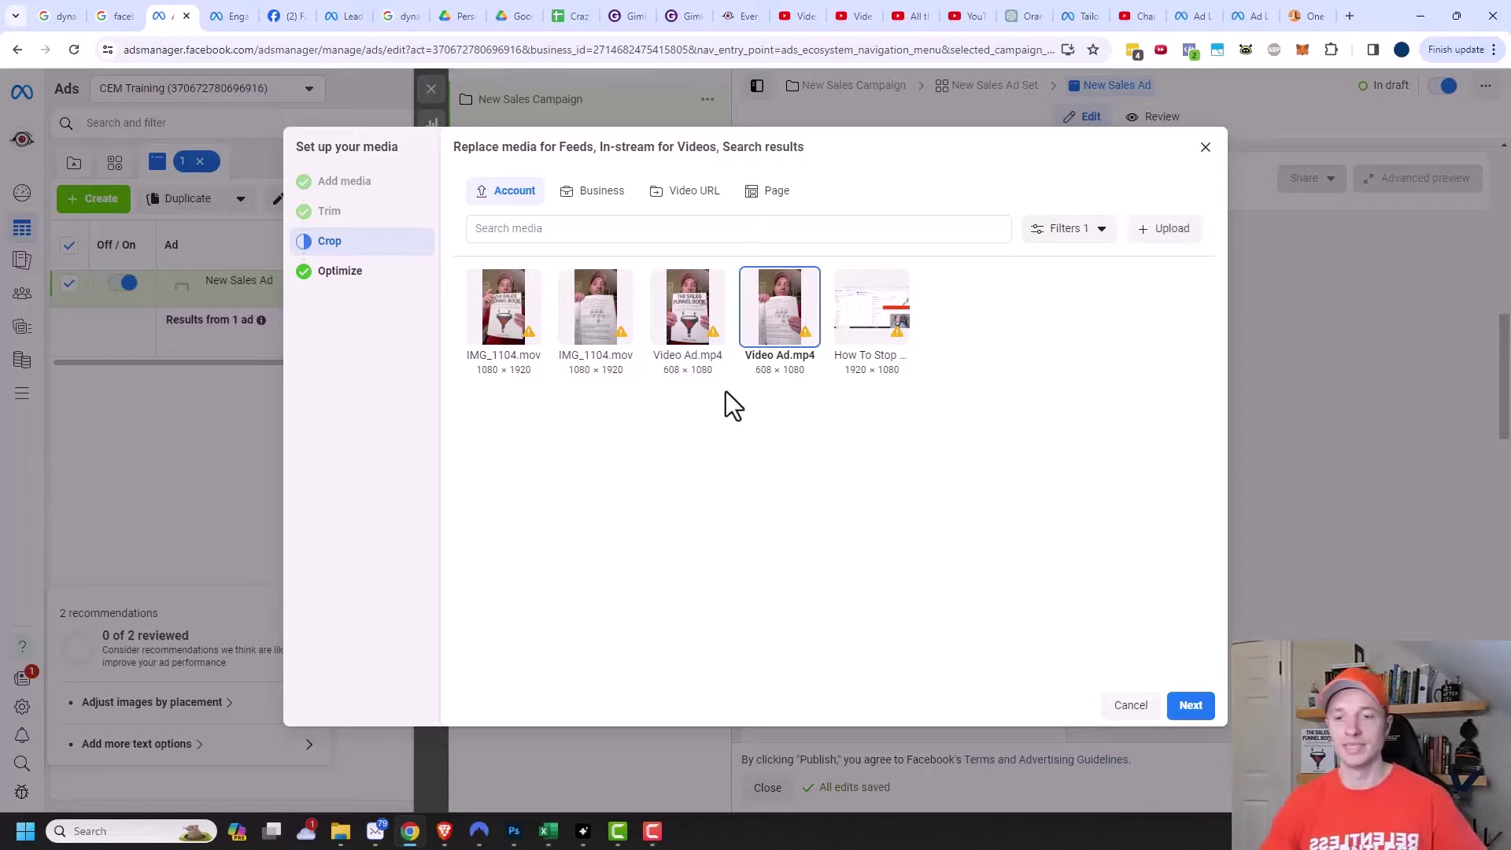
click(1137, 708)
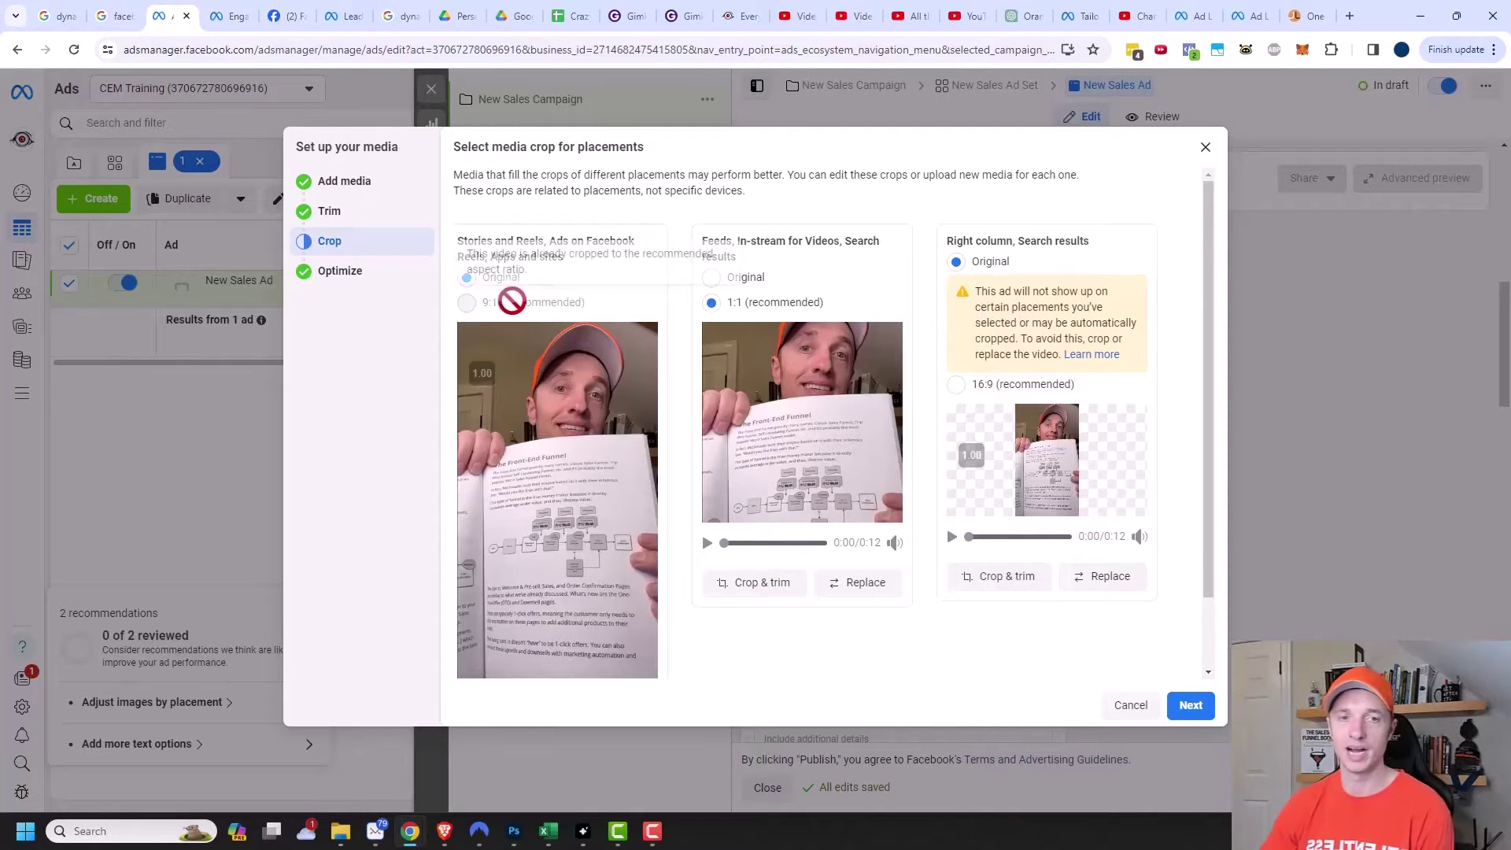
mouse_move(479, 308)
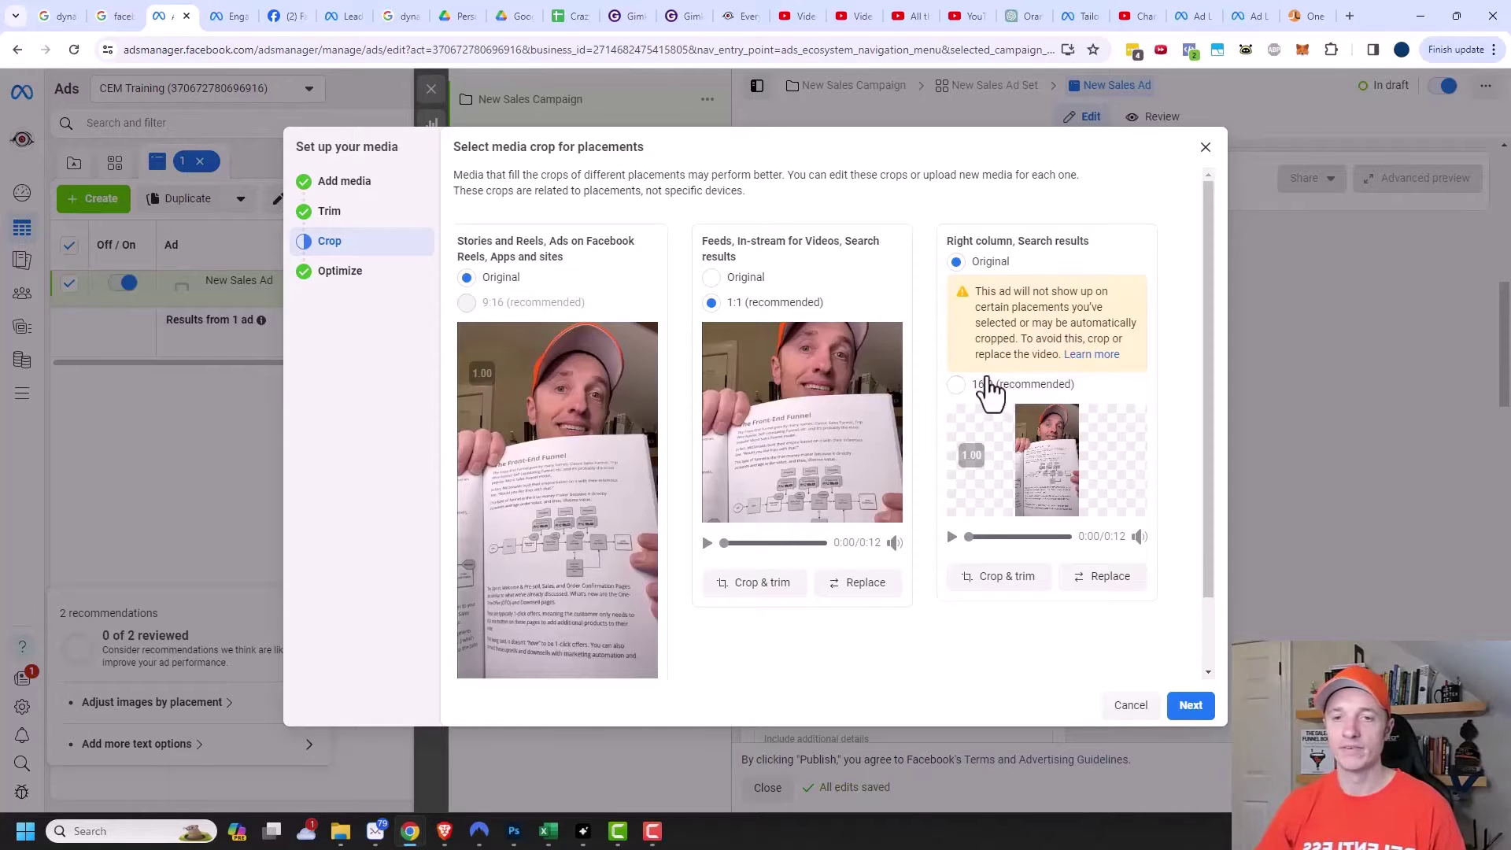
Crop the Right column and Search results video to 16:9, moving the crop area up toward the face
click(957, 389)
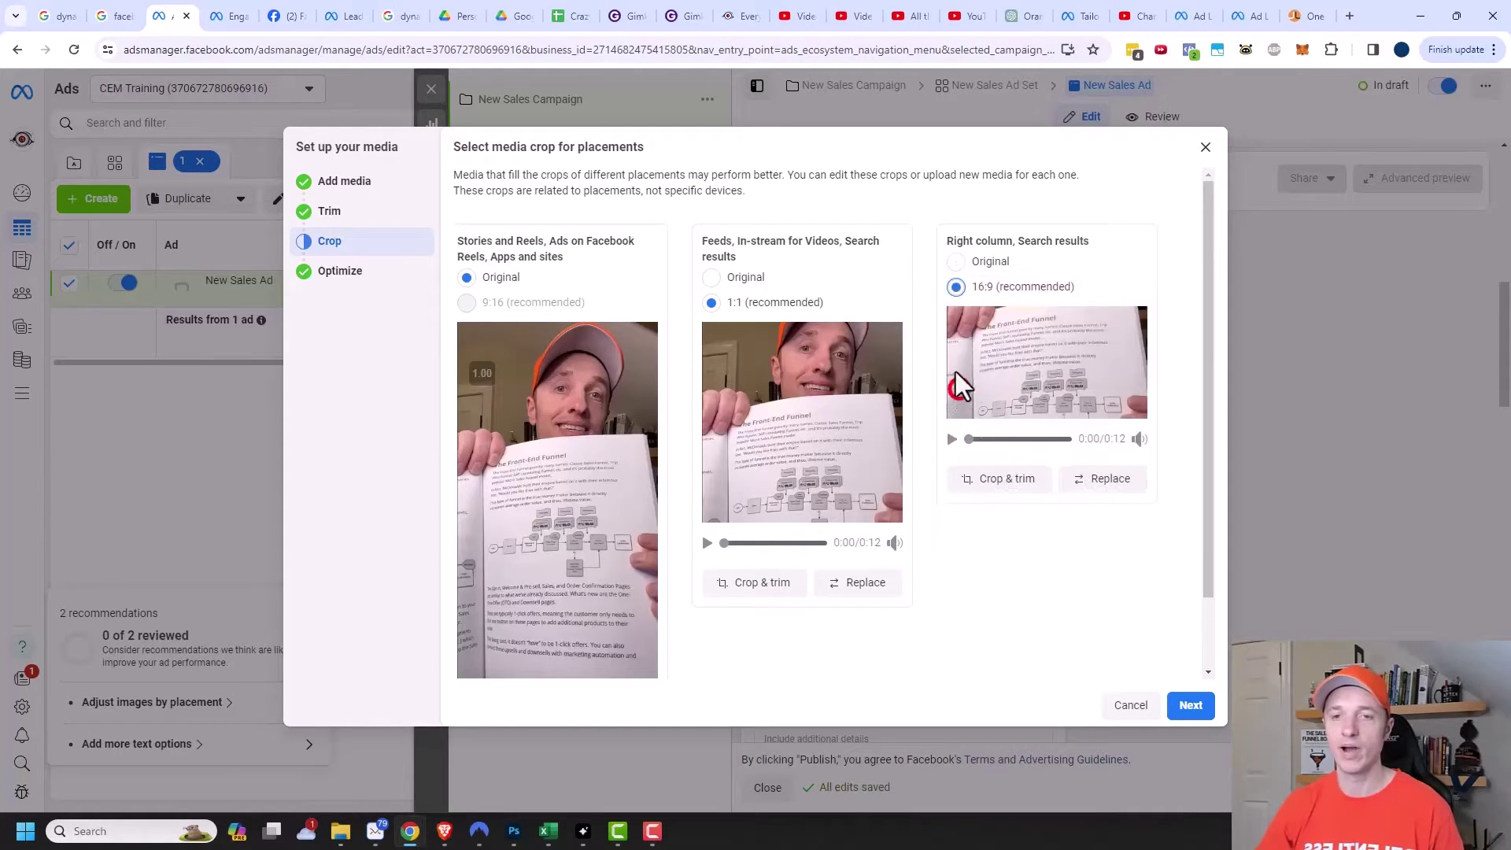
click(1007, 482)
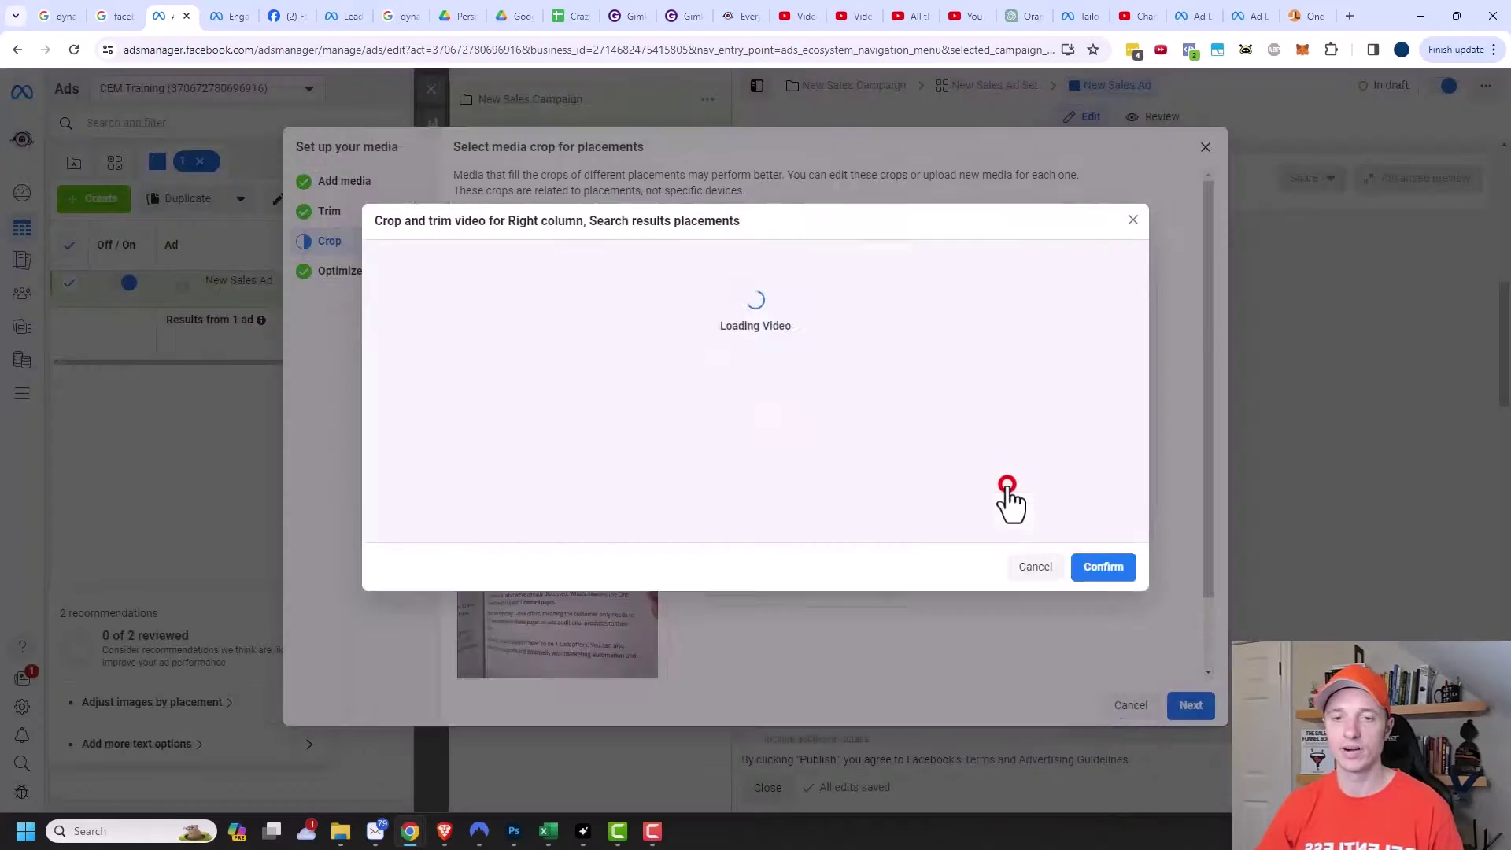
mouse_move(780, 429)
mouse_down()
mouse_move(792, 380)
mouse_move(796, 406)
mouse_up()
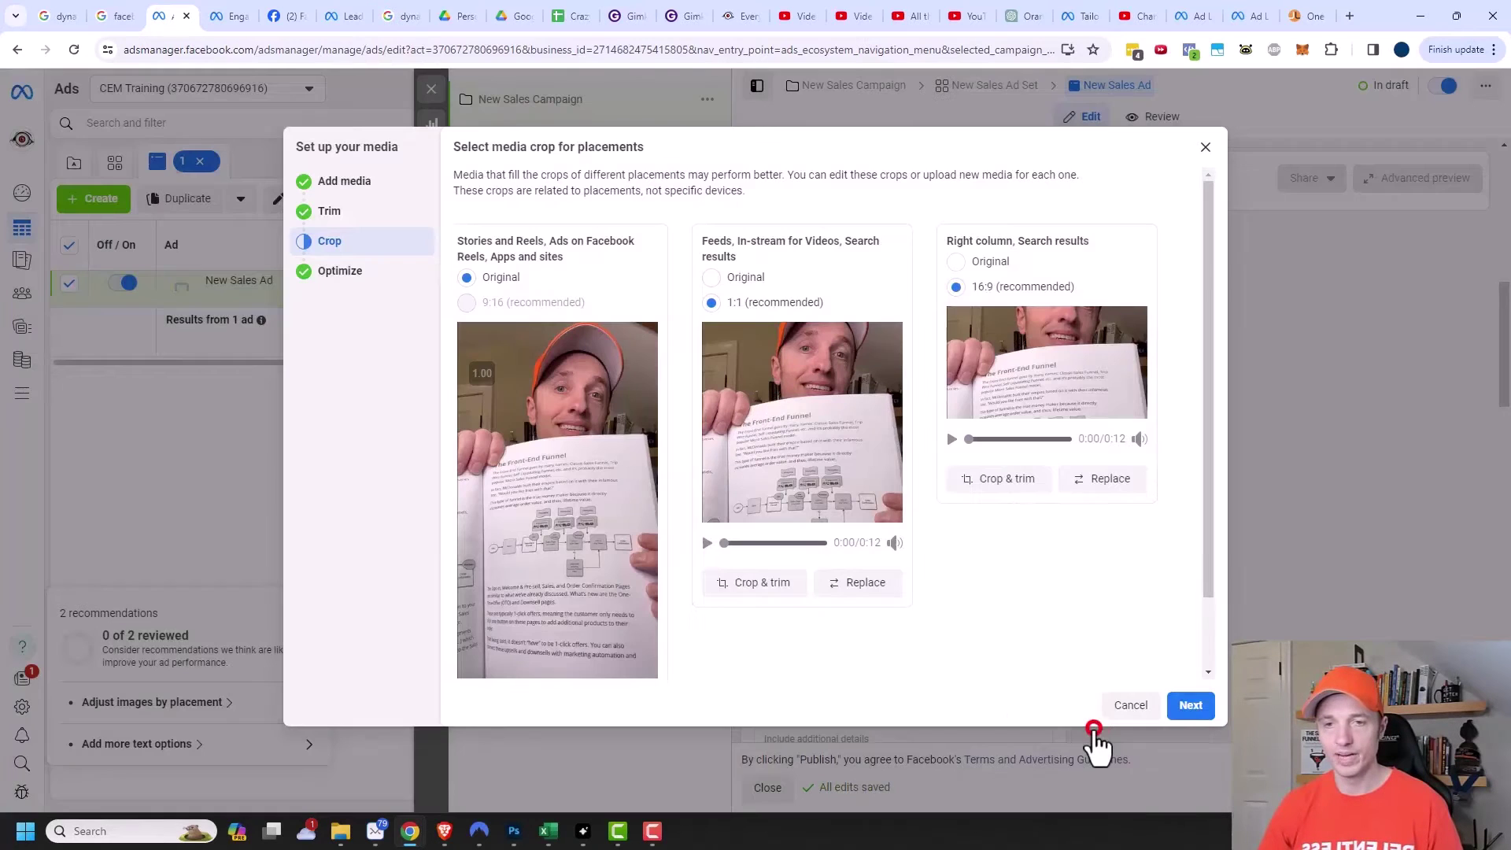
click(1096, 722)
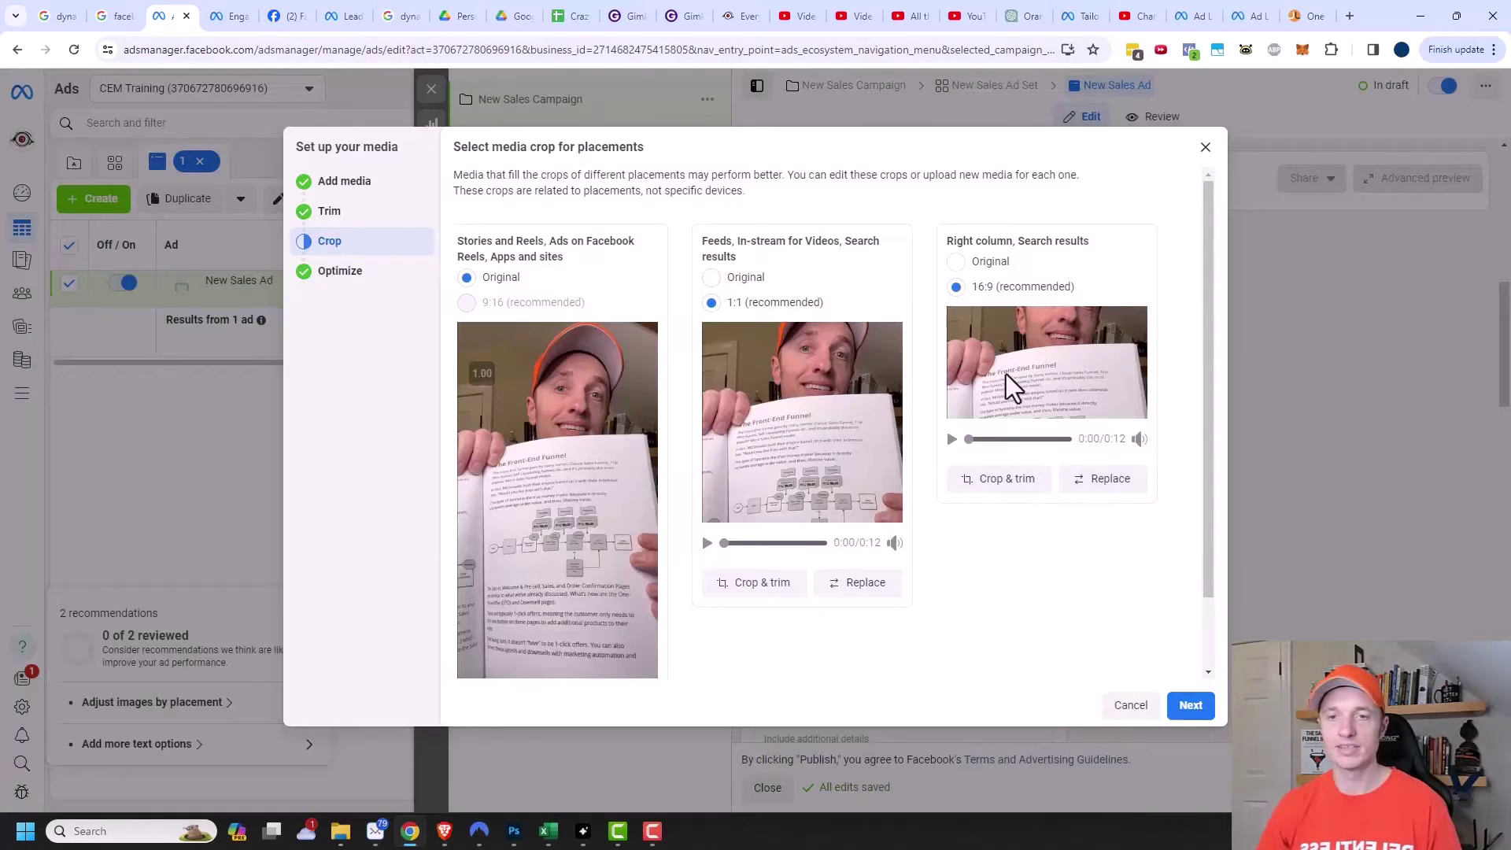
Accept the placement crops and review the Advantage+ creative optimizations: Relevant comments, Visual touch-ups, Text improvements and Add items from catalog
click(1192, 705)
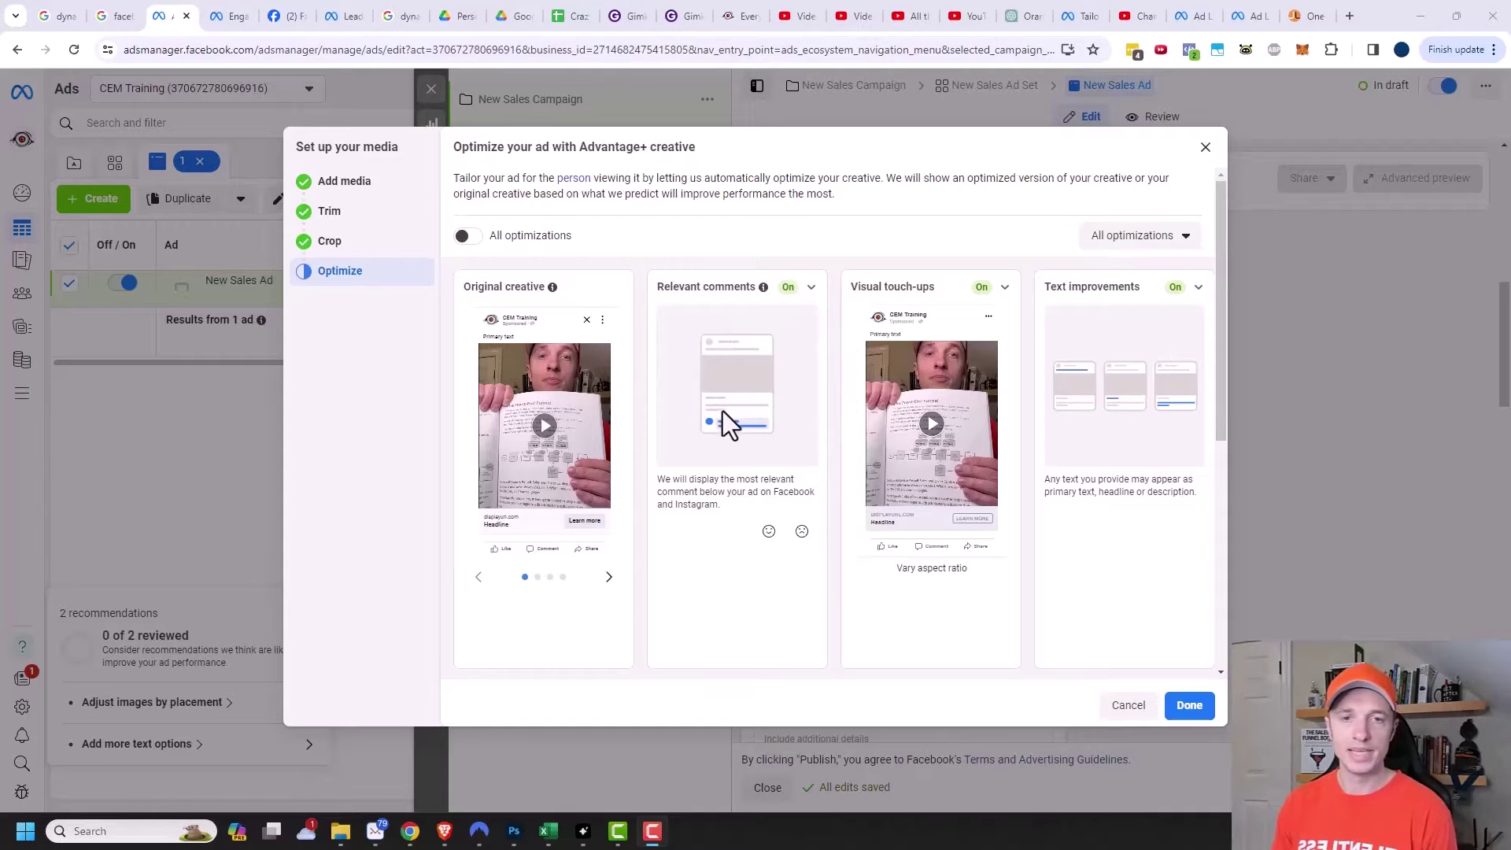
scroll(722, 411, down, 1)
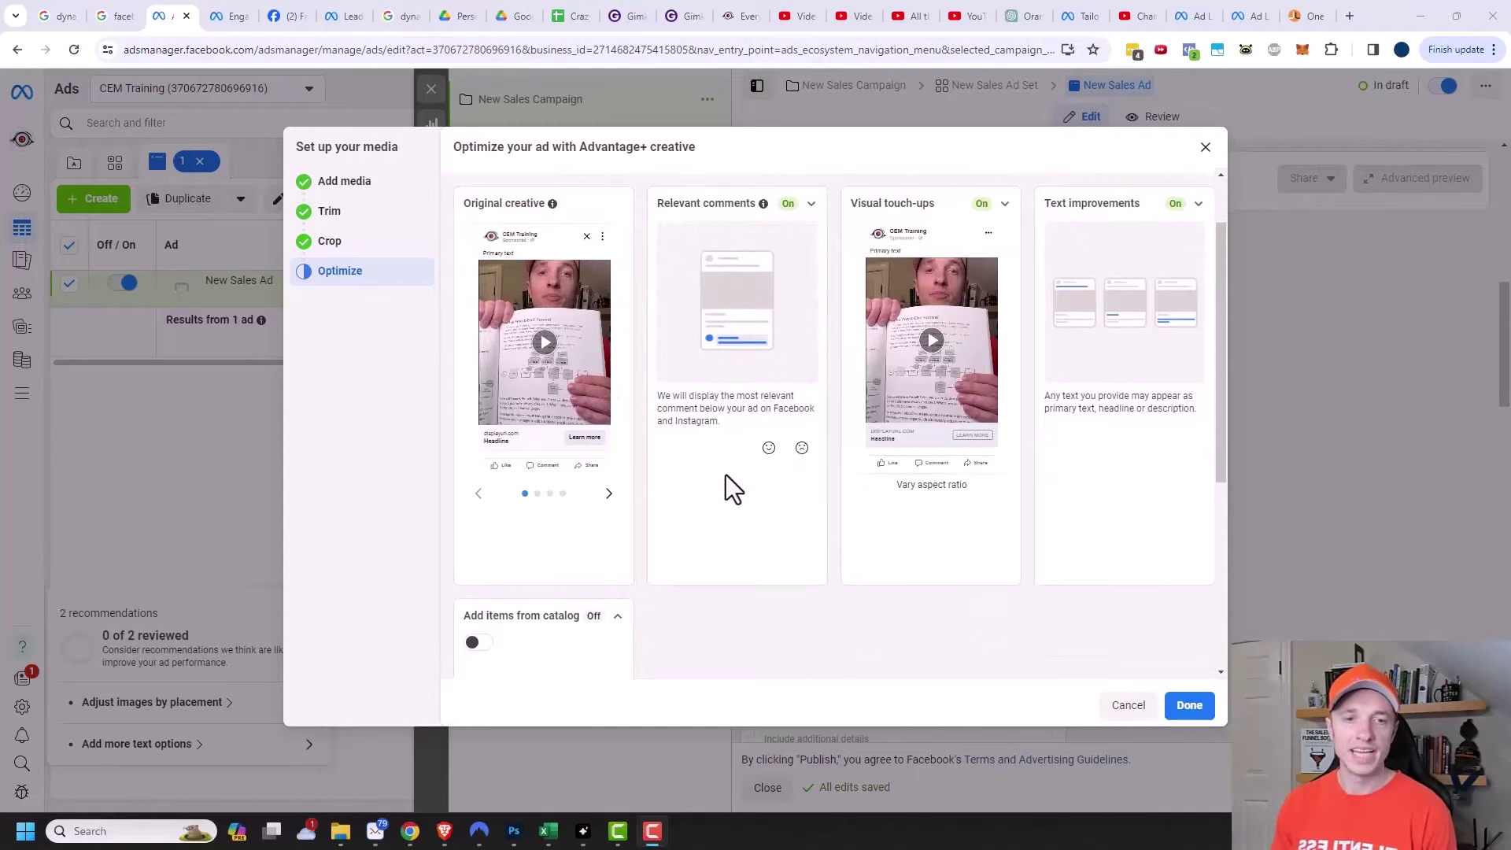
scroll(726, 474, down, 3)
scroll(729, 560, up, 4)
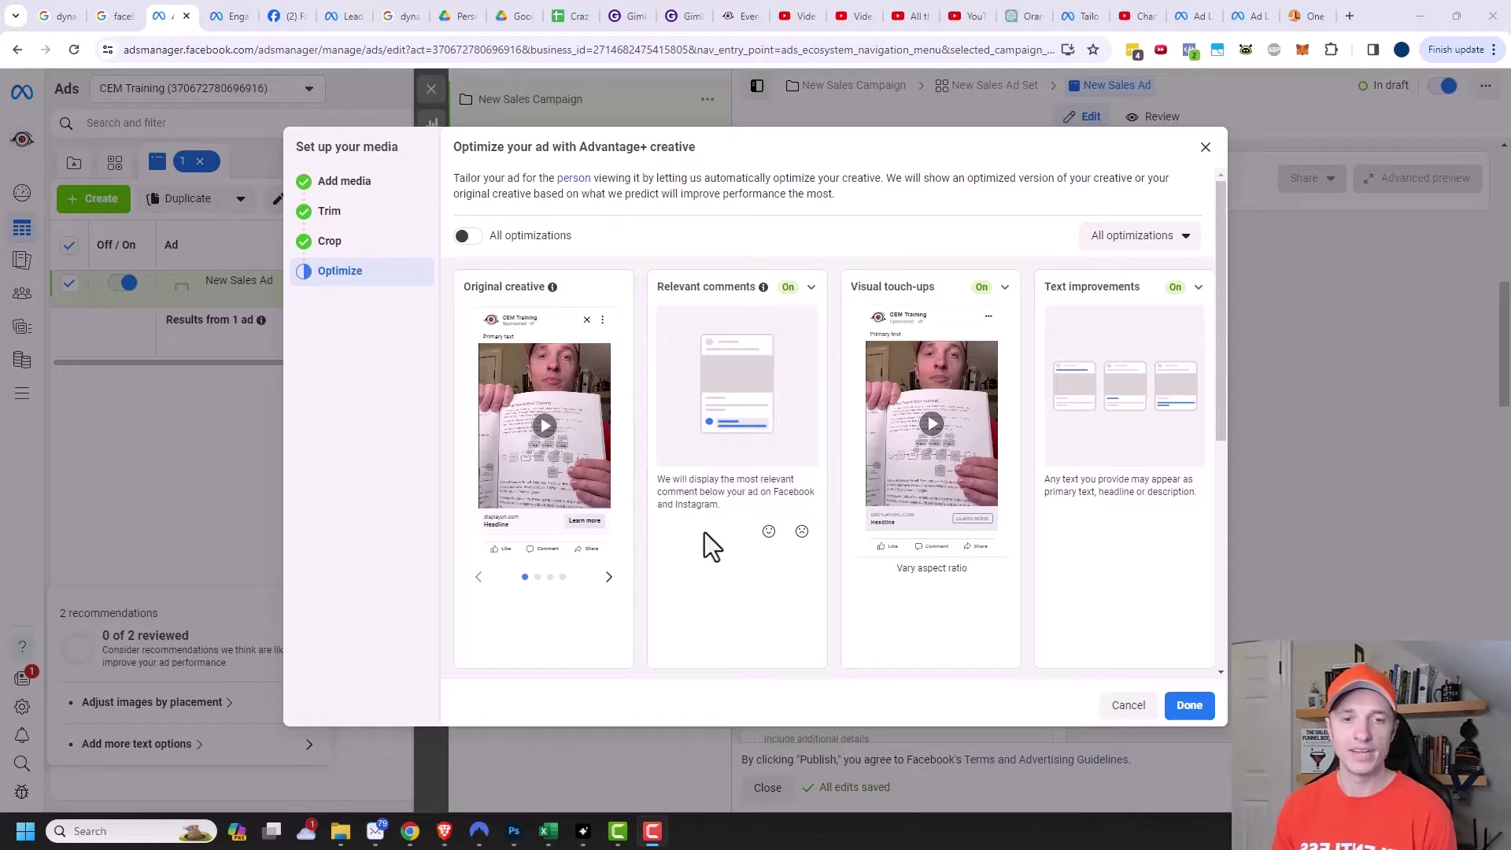
scroll(948, 425, down, 1)
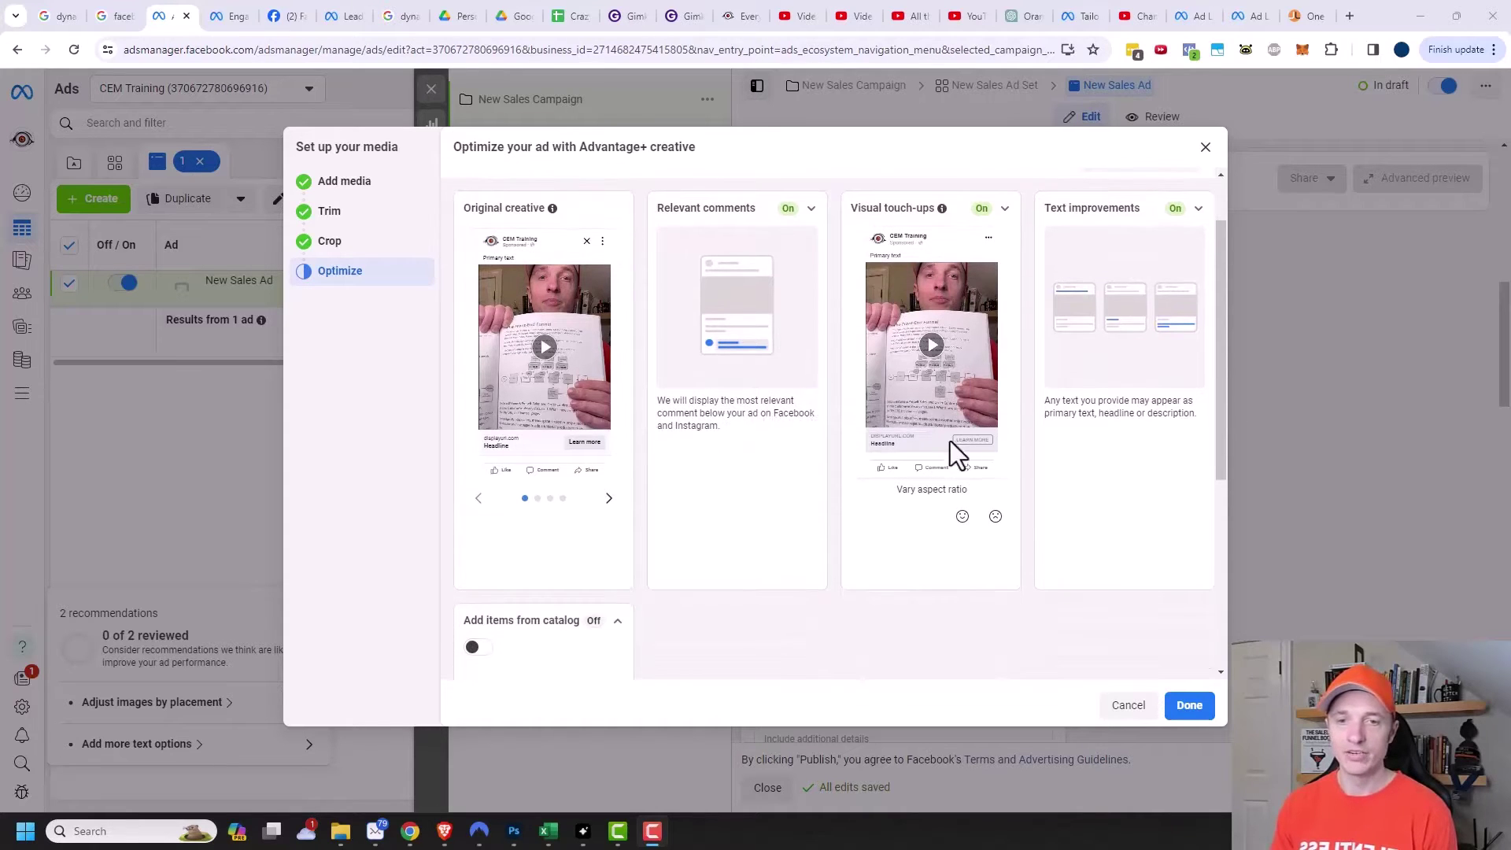
scroll(942, 384, up, 1)
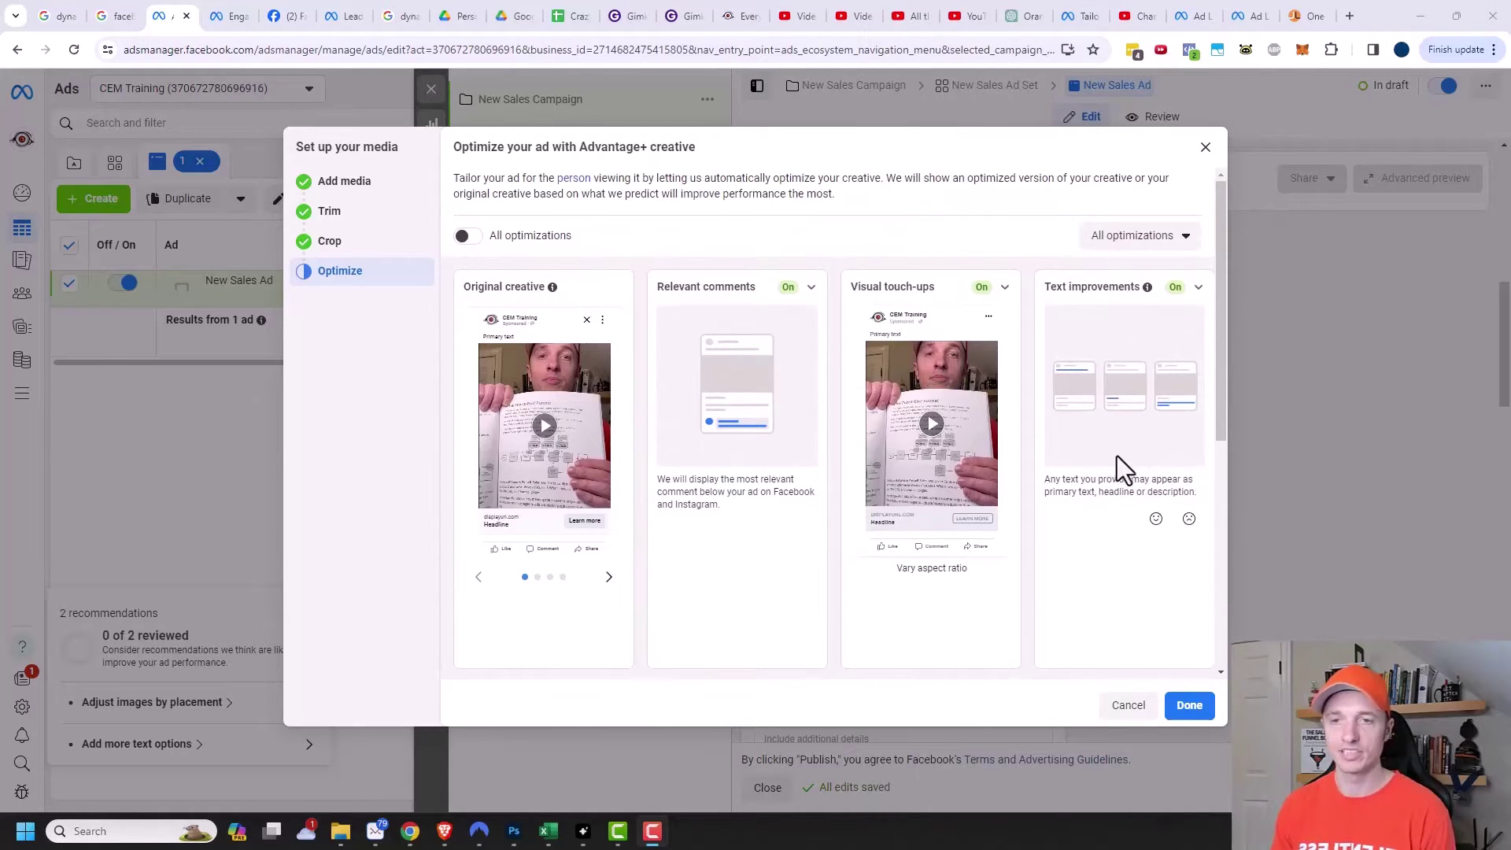
scroll(1111, 417, down, 4)
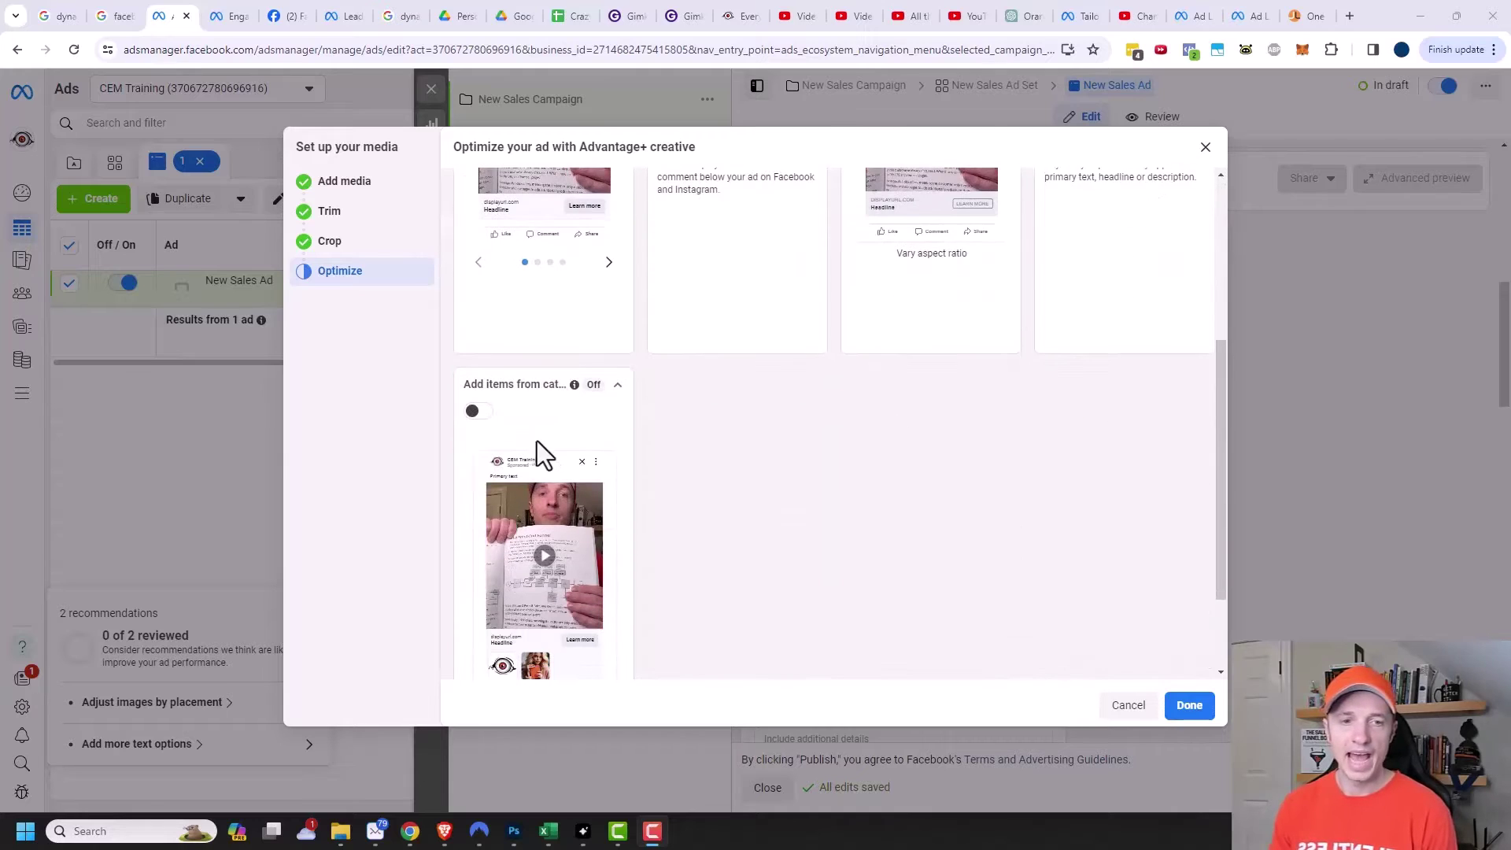
scroll(537, 441, down, 1)
scroll(510, 586, down, 1)
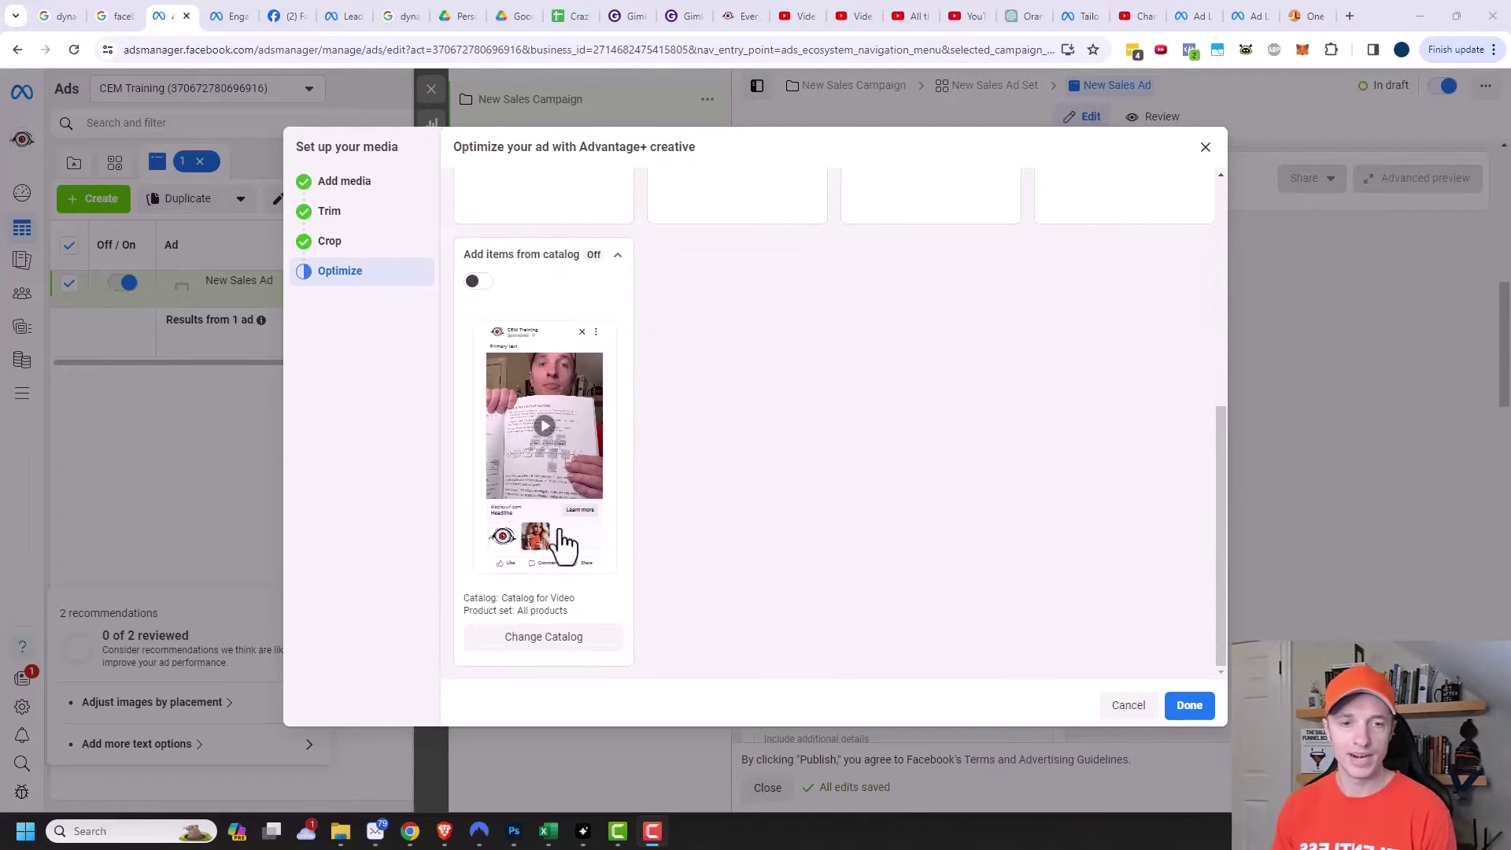
scroll(574, 540, up, 2)
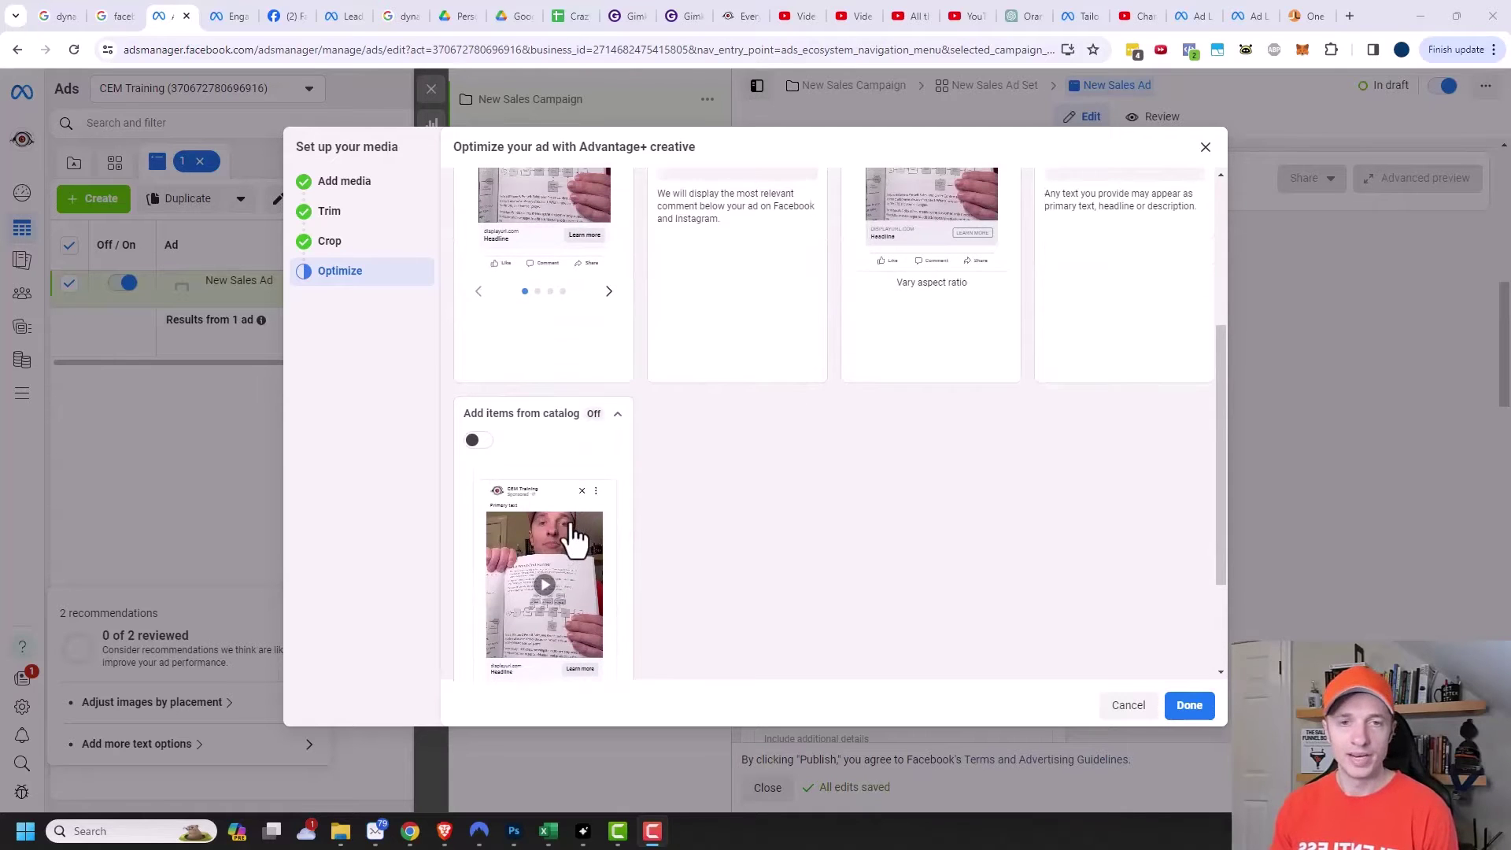
scroll(575, 539, up, 4)
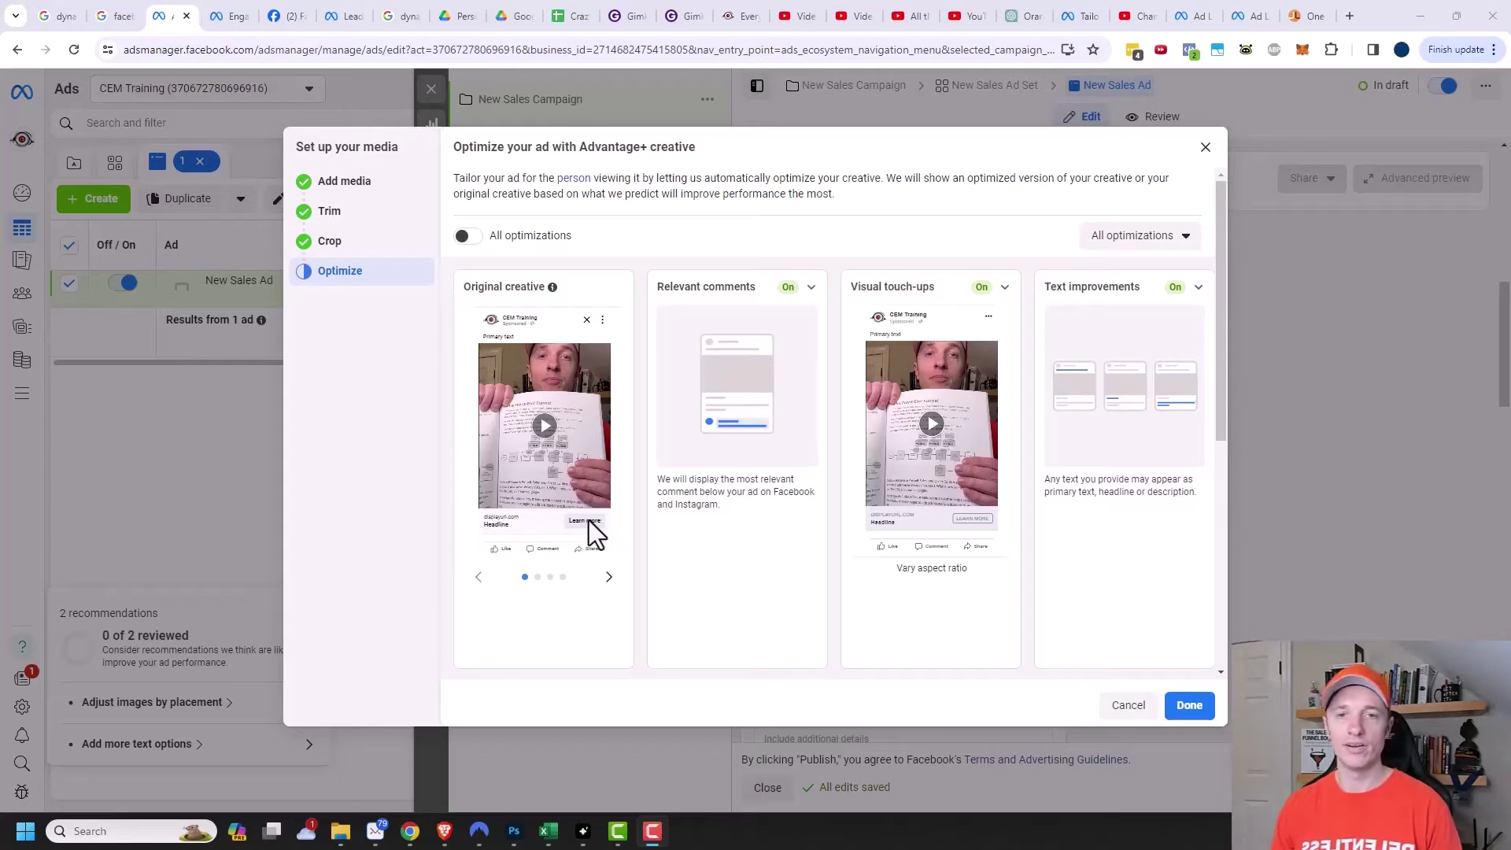
Switch the Relevant comments and Visual touch-ups optimizations off, and turn both back on
click(810, 287)
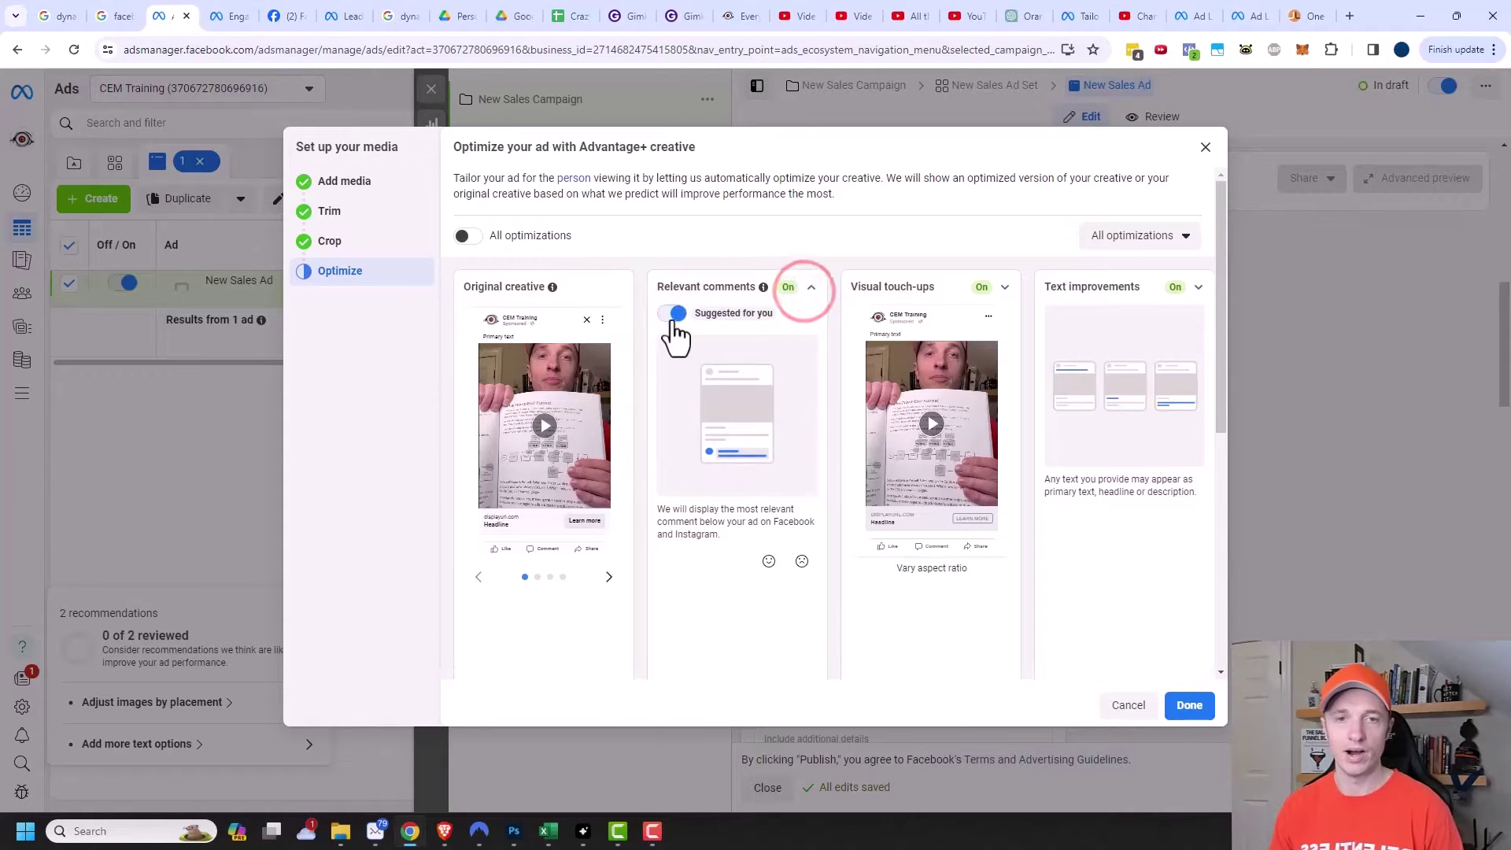
click(669, 313)
click(732, 256)
mouse_move(935, 307)
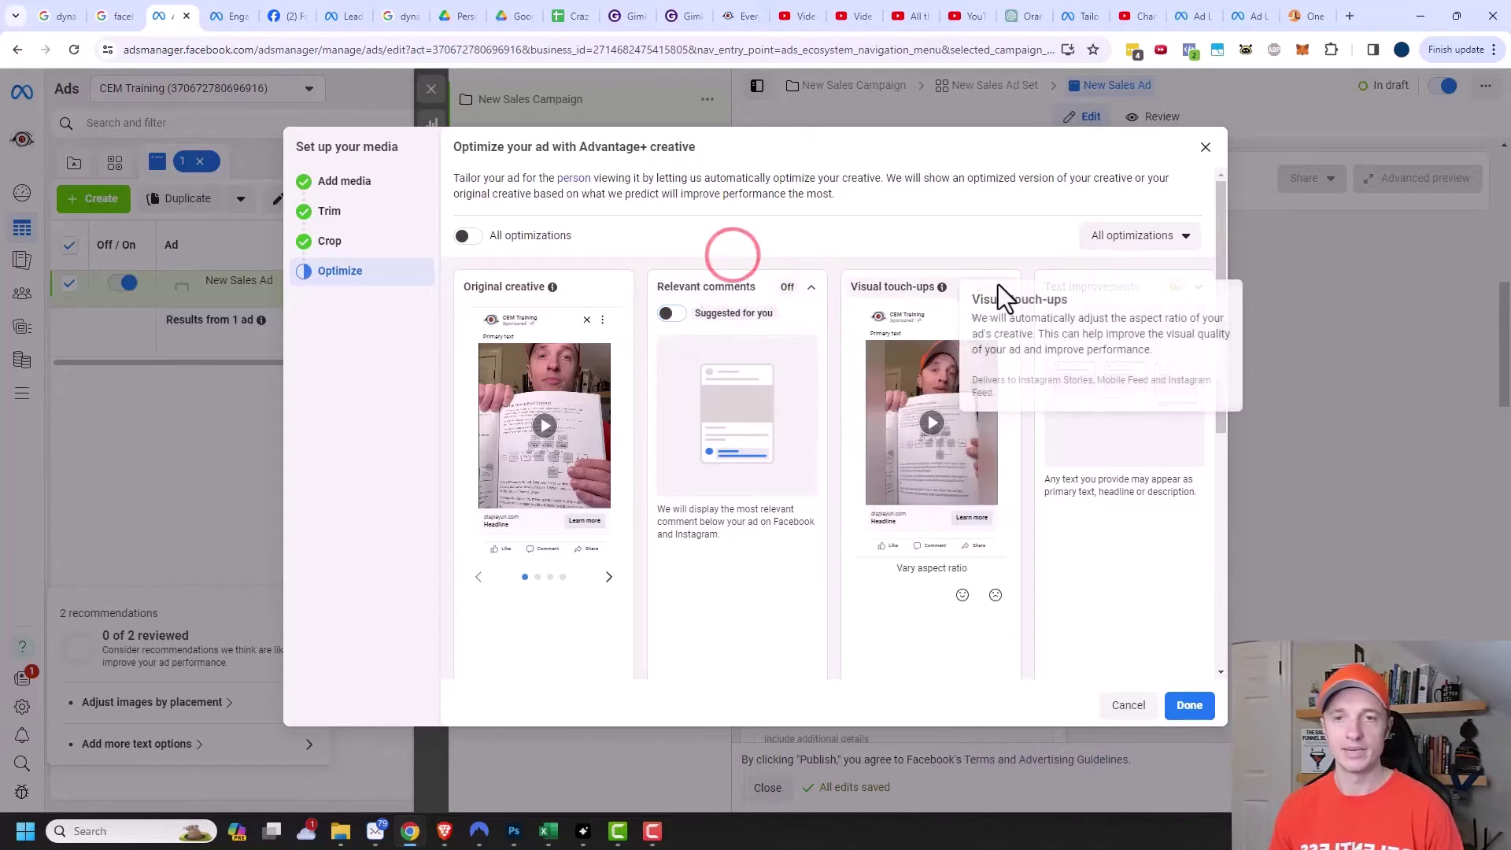
click(1005, 288)
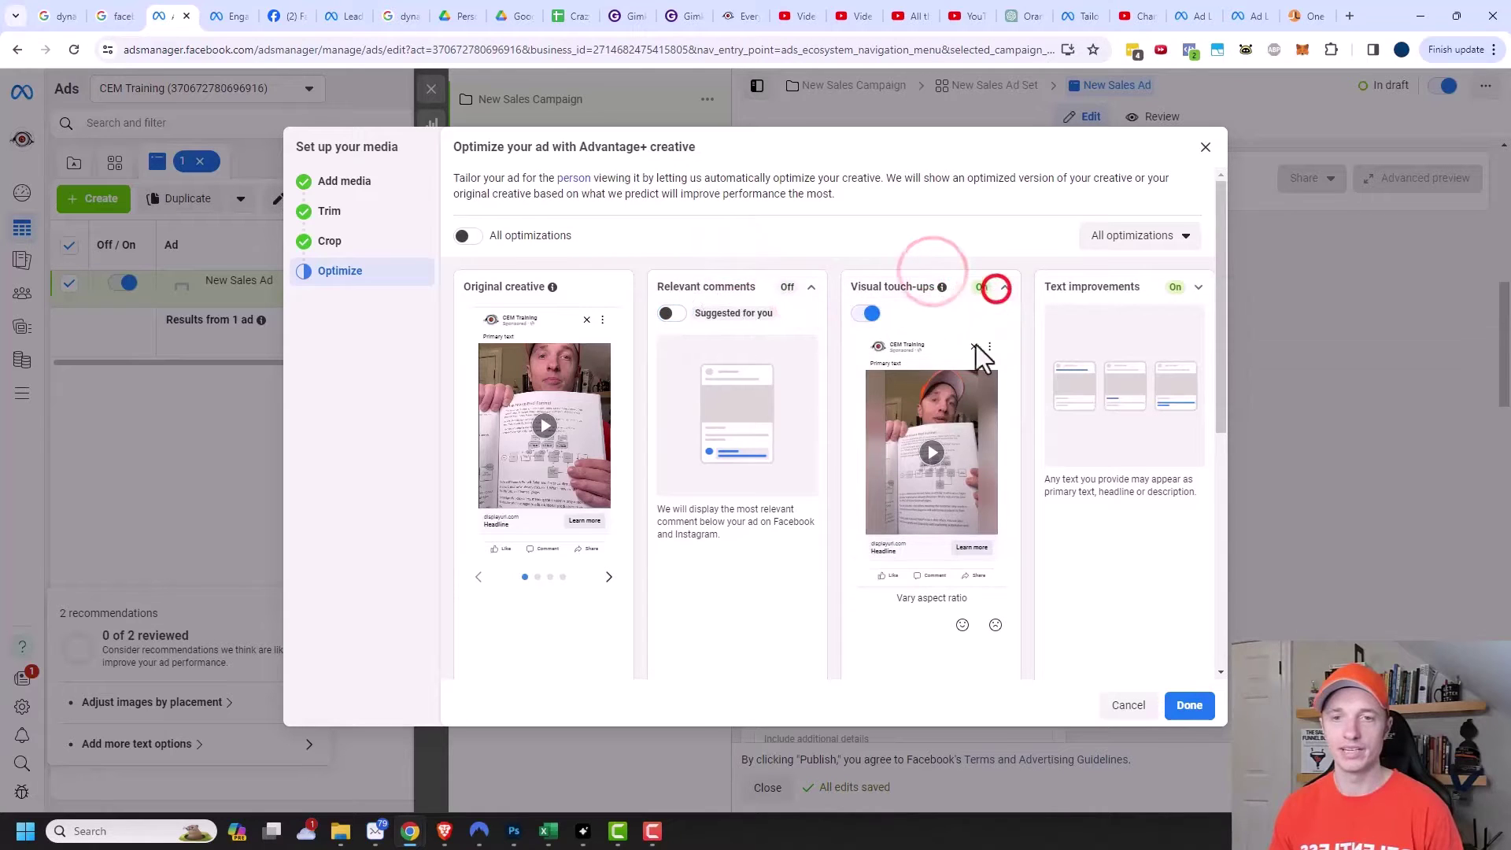
click(865, 313)
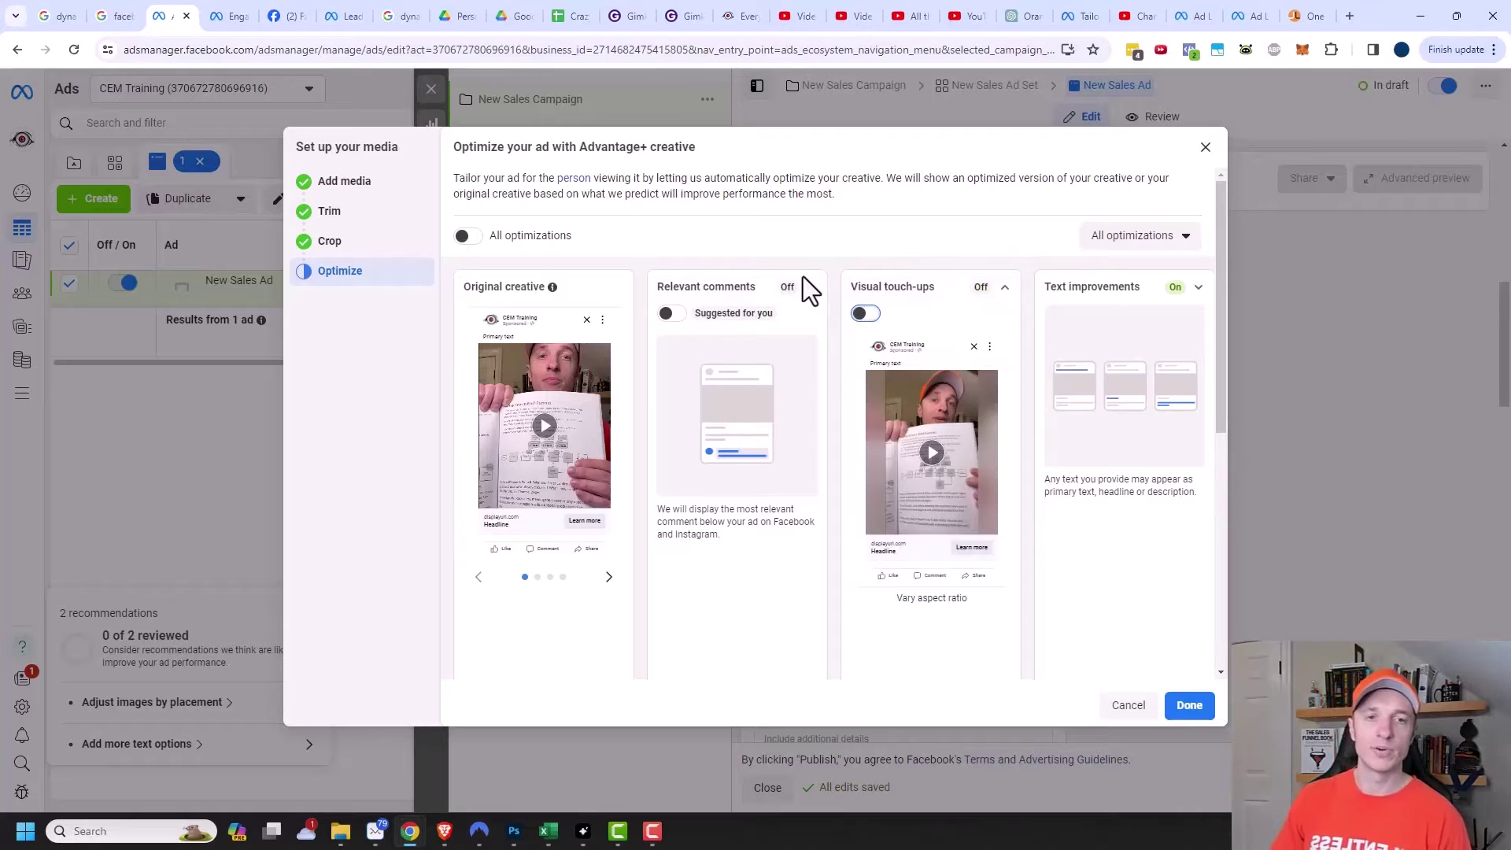
click(668, 314)
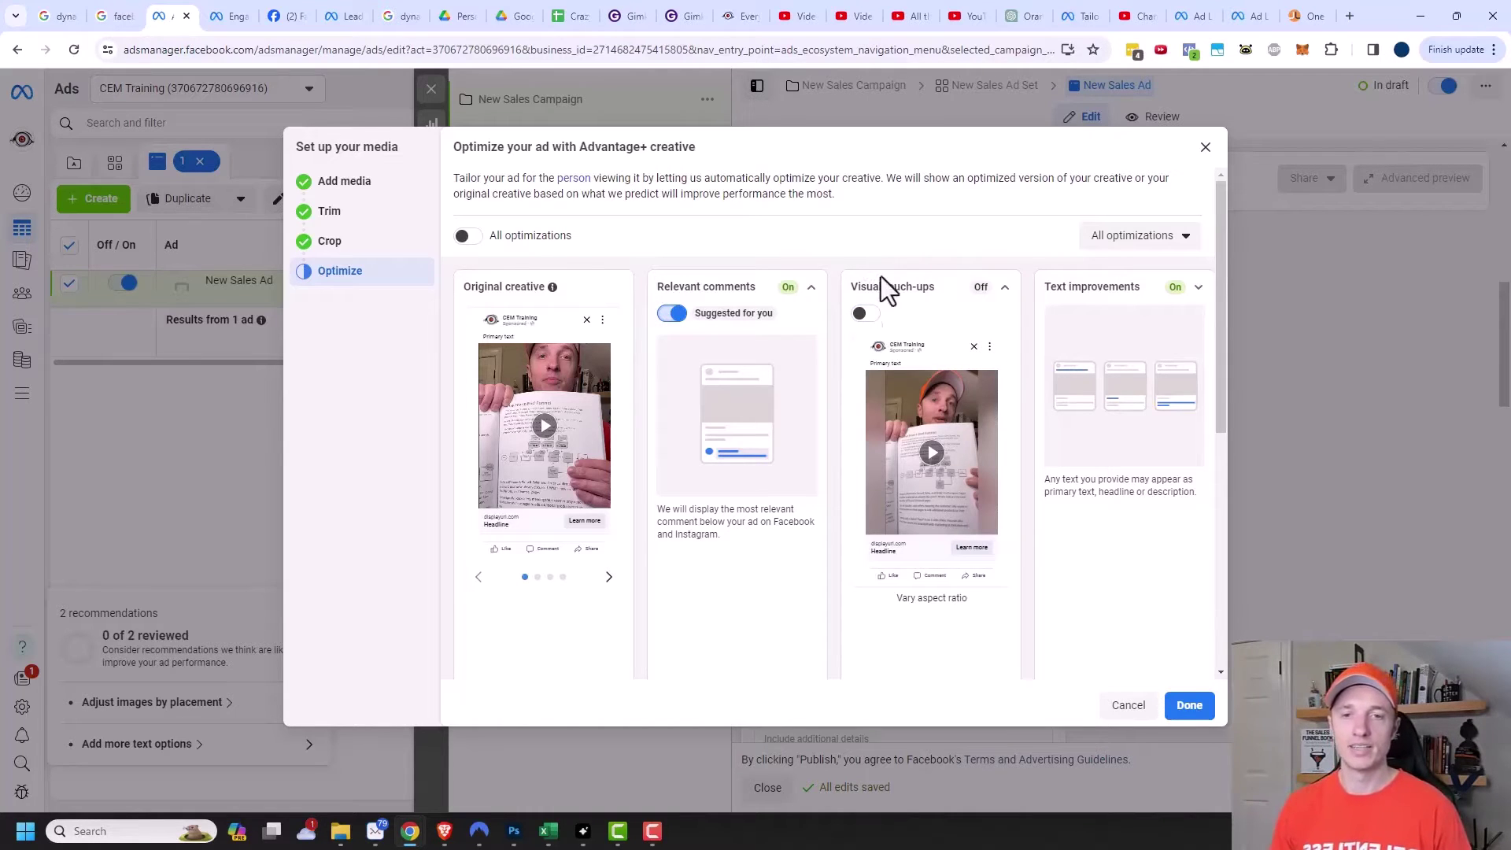
click(864, 314)
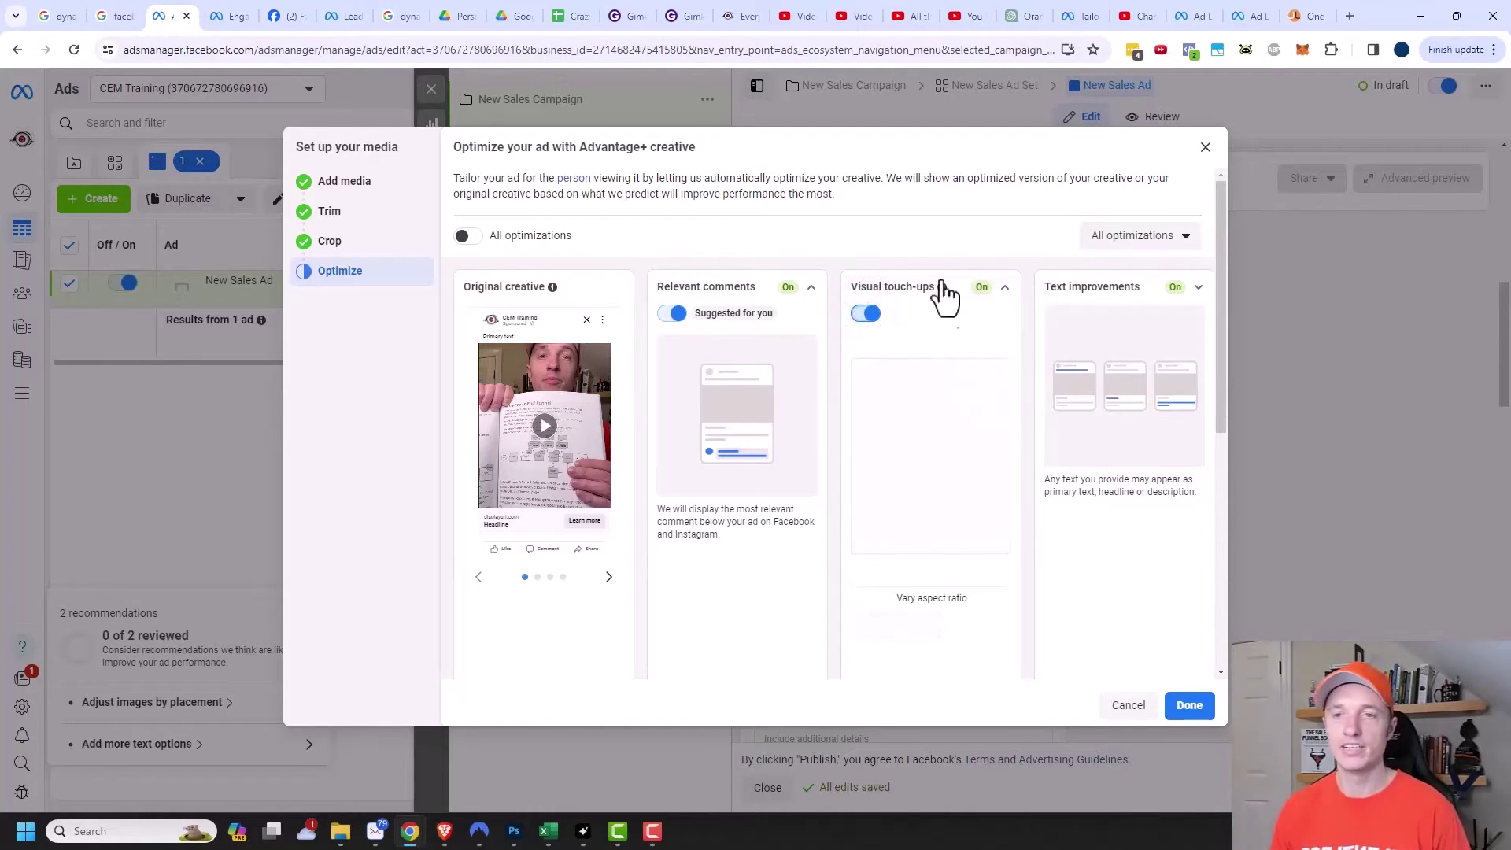
Leave Add items from catalog off and finish the ad's media setup
scroll(1042, 303, down, 3)
scroll(1042, 319, down, 3)
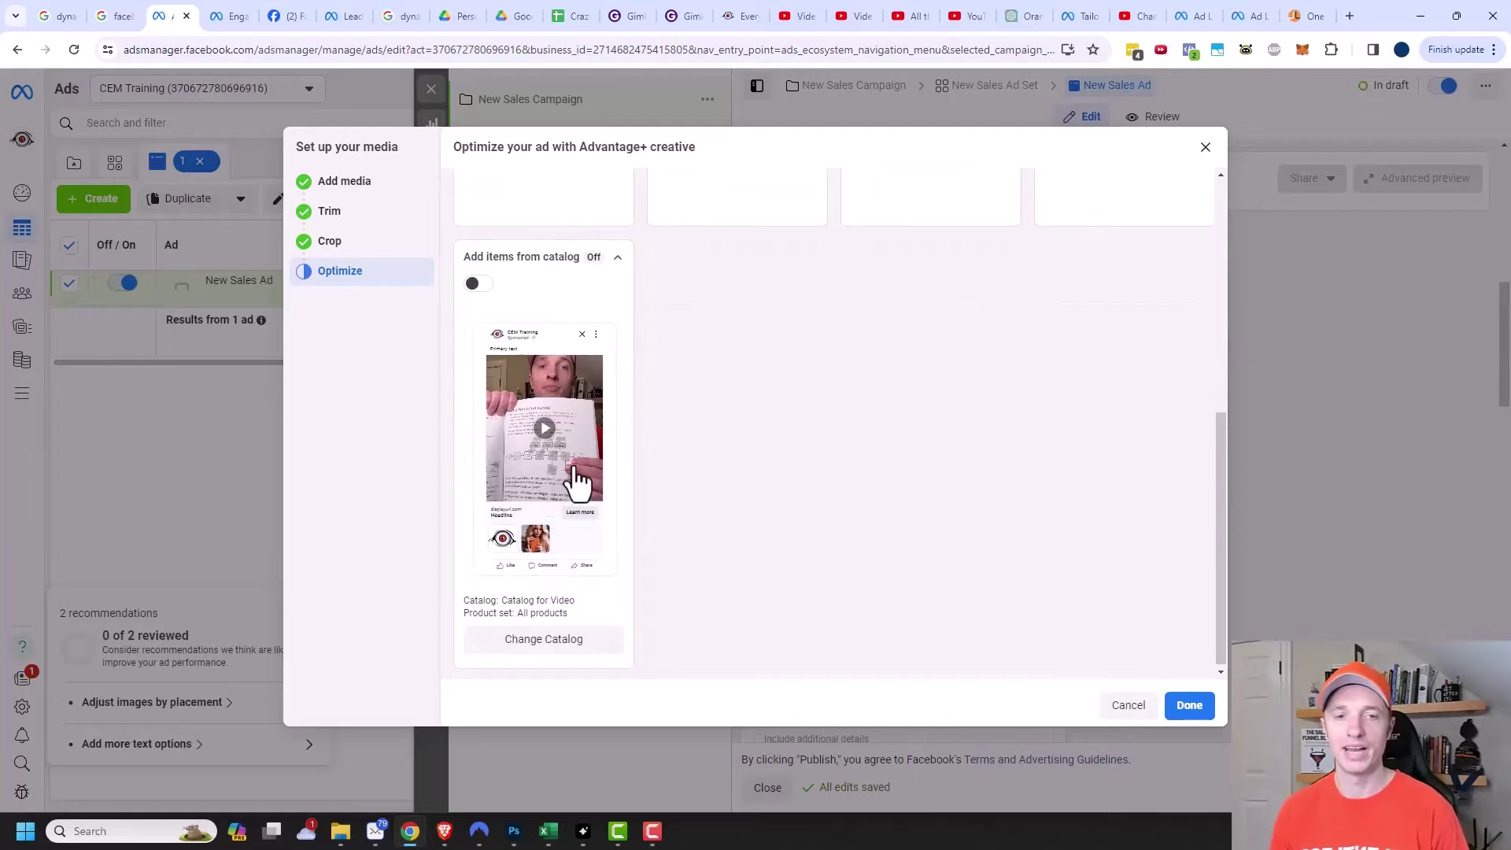
click(1190, 706)
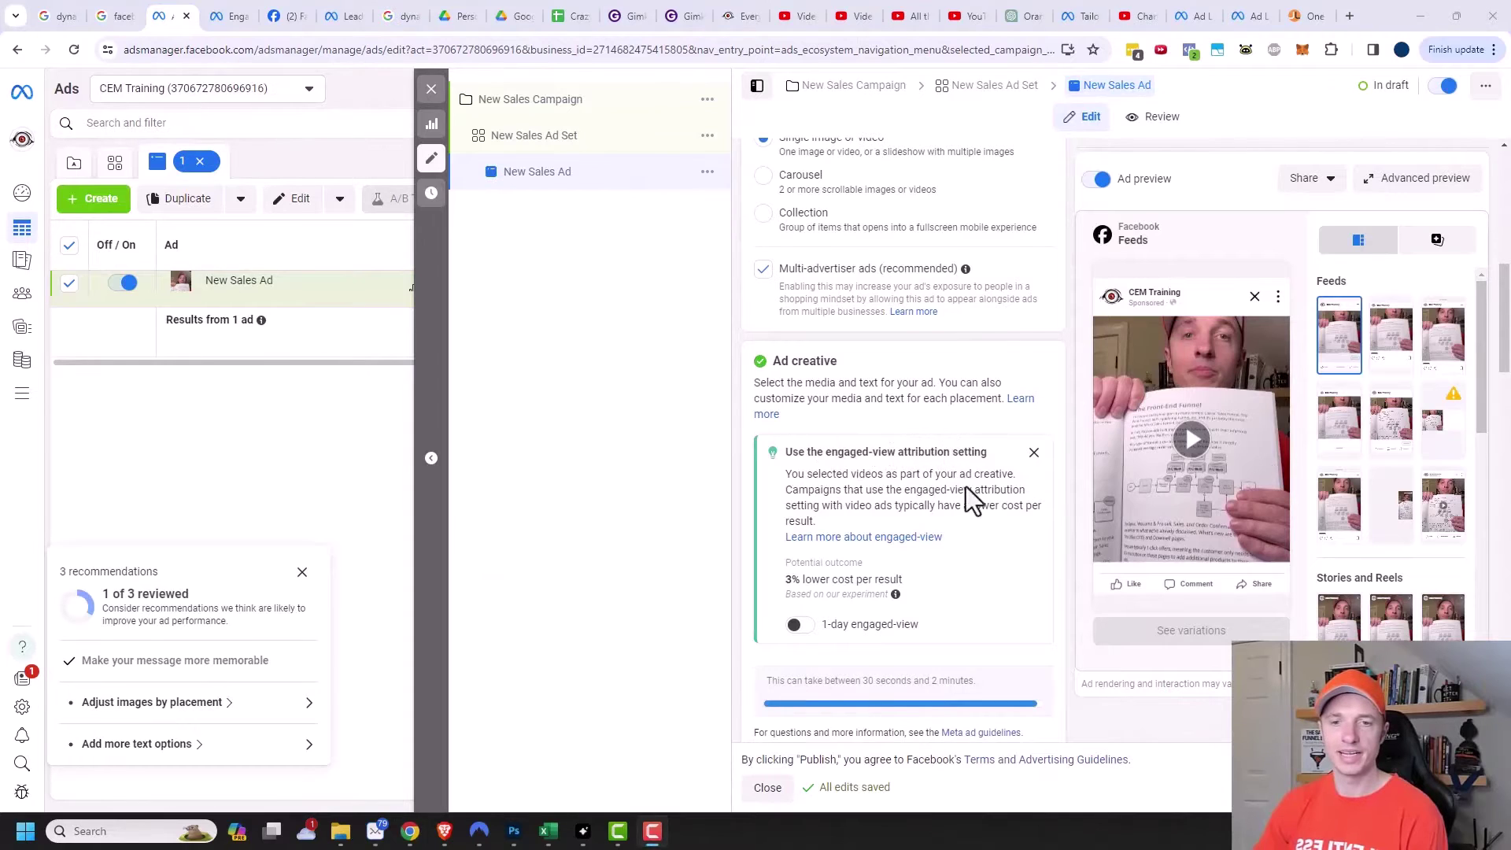
Enable the recommended 1-day engaged-view attribution setting in the ad creative section
scroll(966, 487, down, 1)
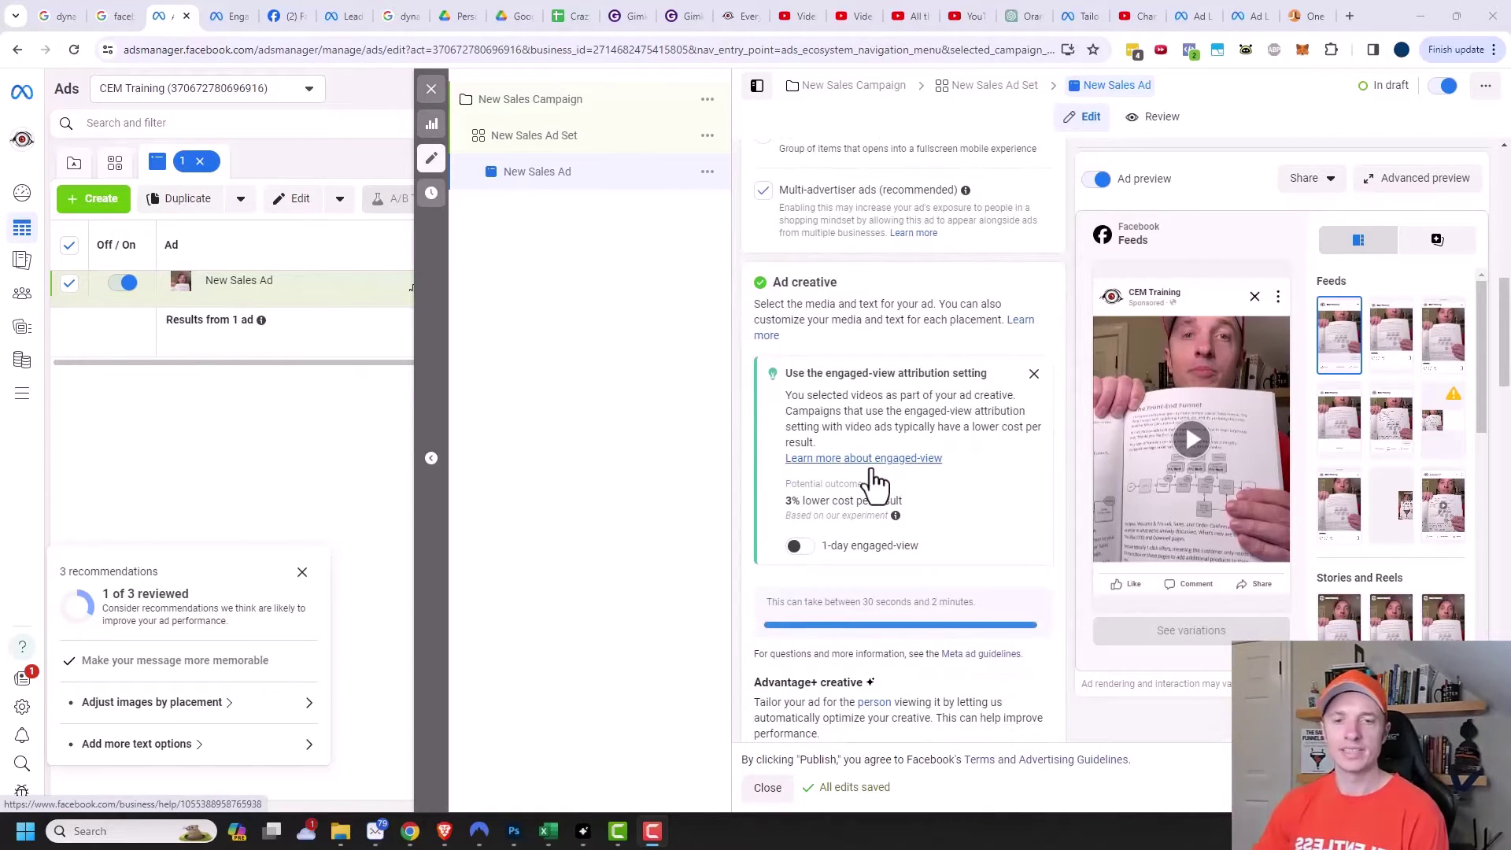
mouse_move(1244, 513)
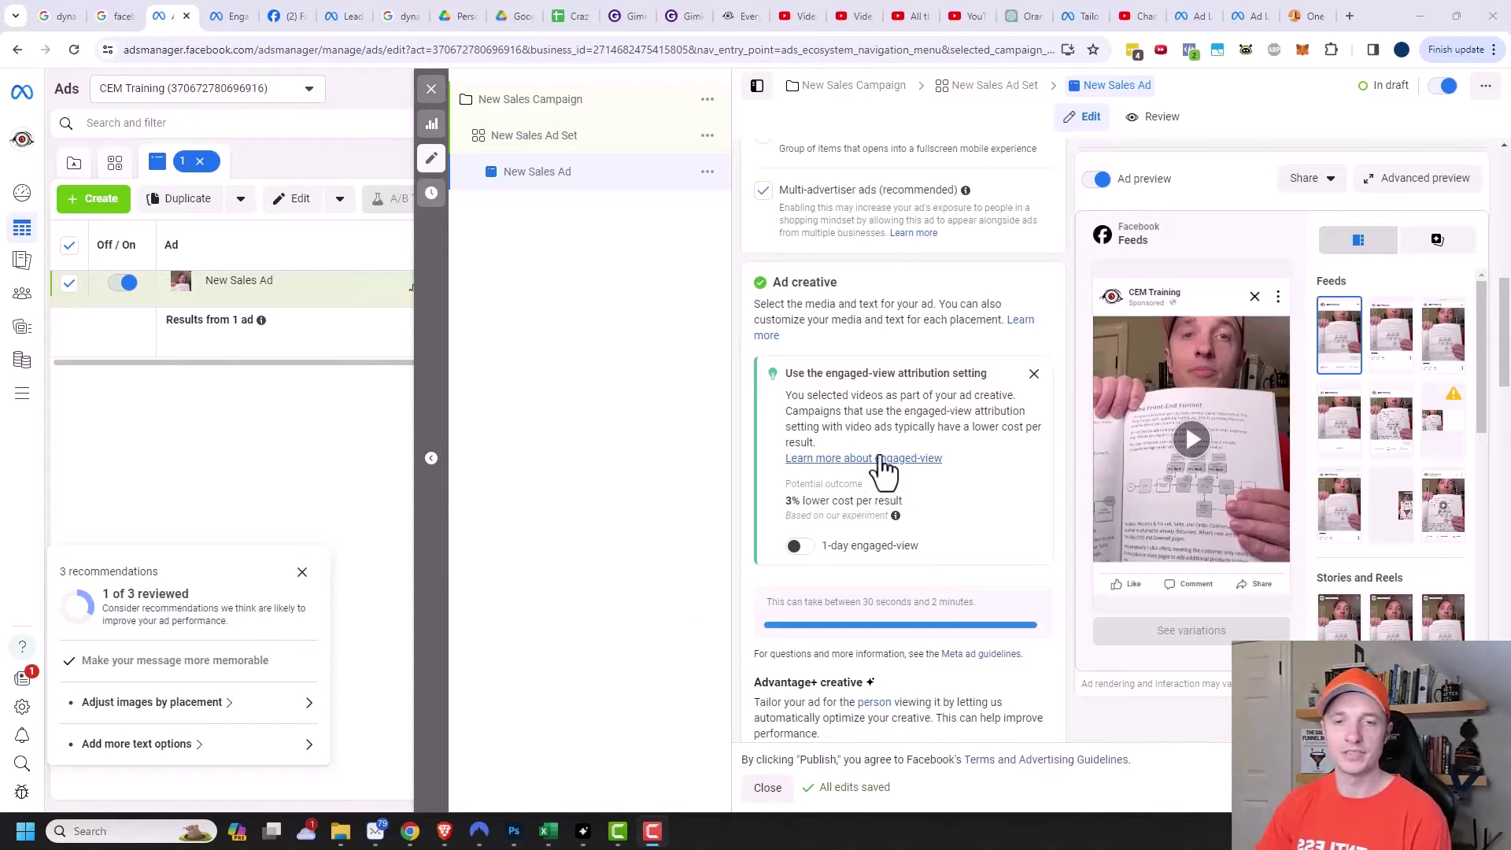
click(795, 546)
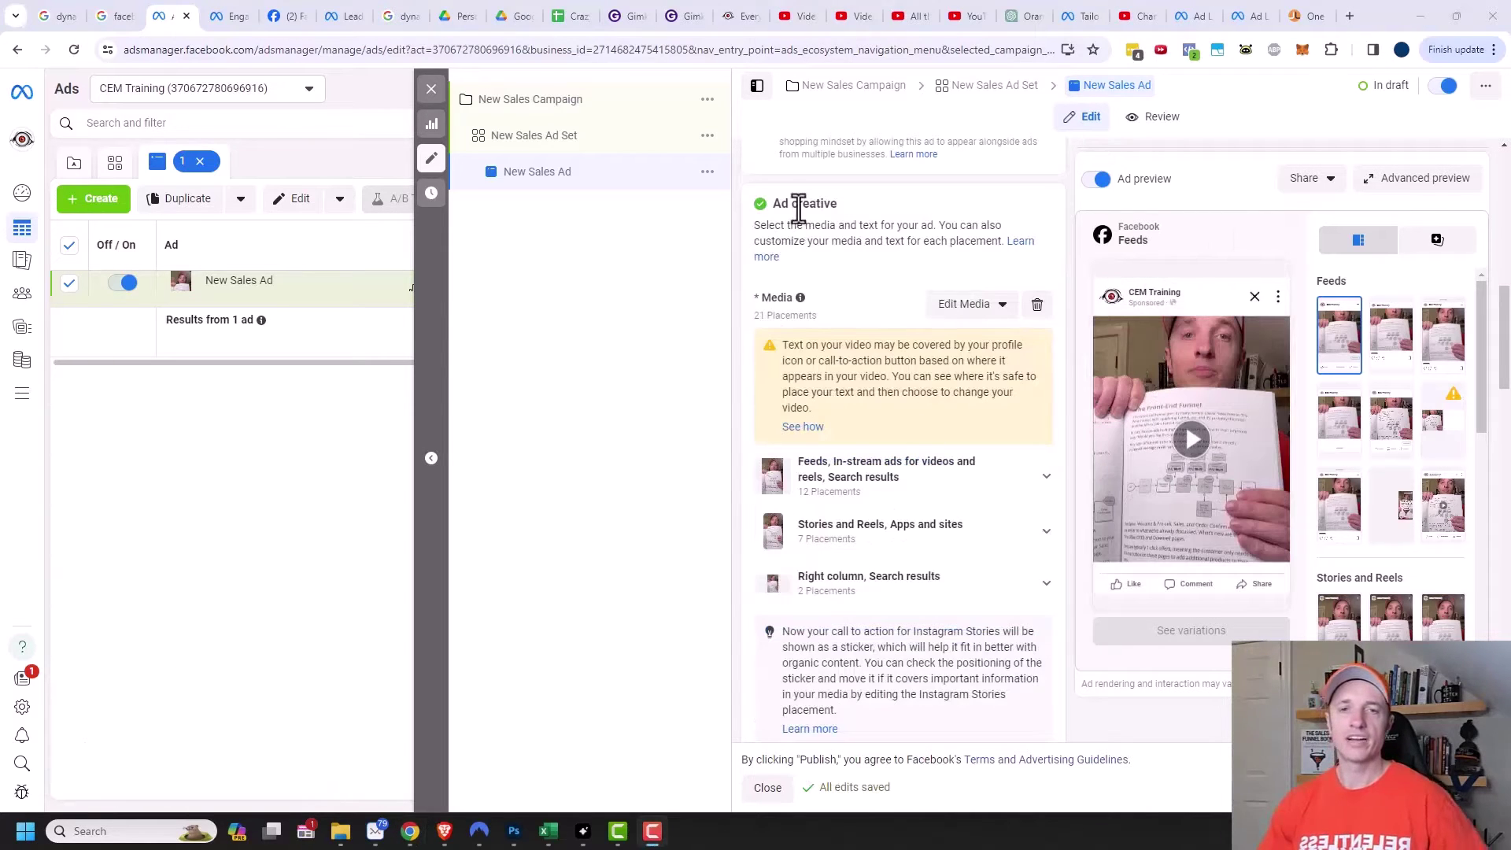
Set New Sales Ad Set to Manual placements and return to New Sales Ad to check its media section
mouse_move(772, 312)
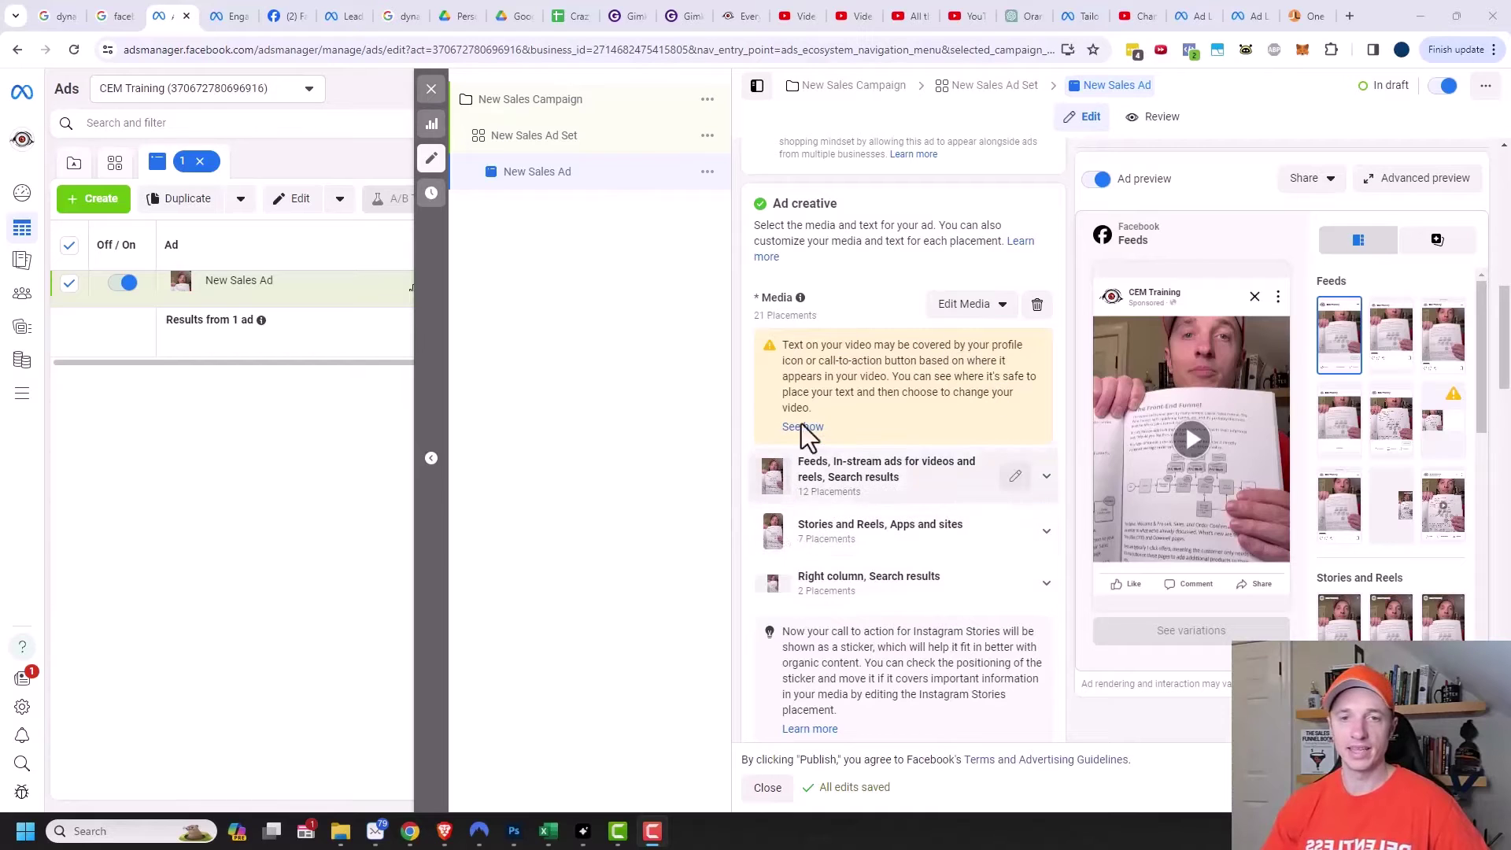
click(534, 138)
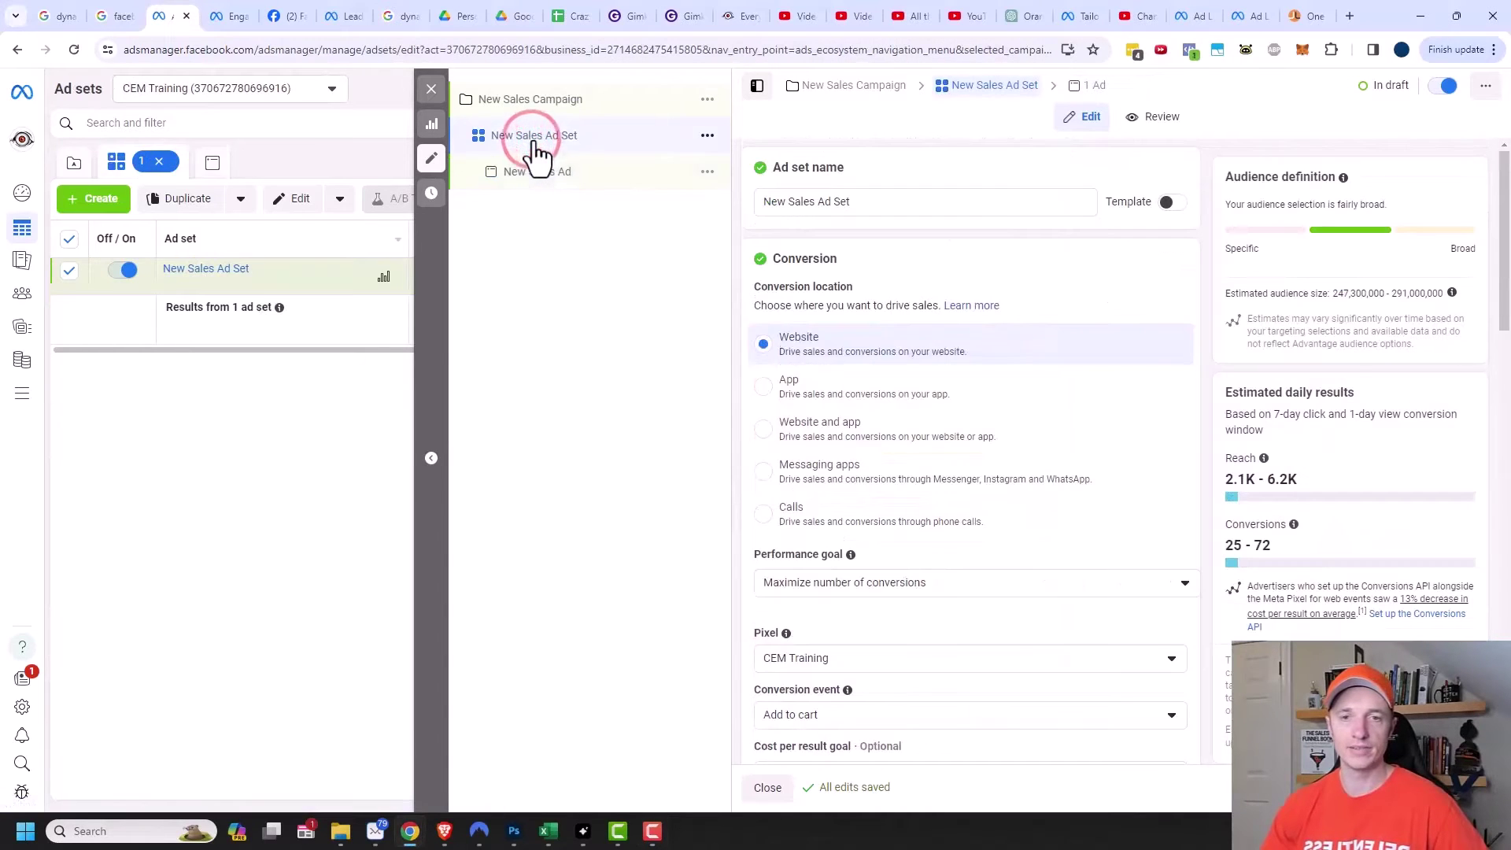
scroll(947, 472, down, 15)
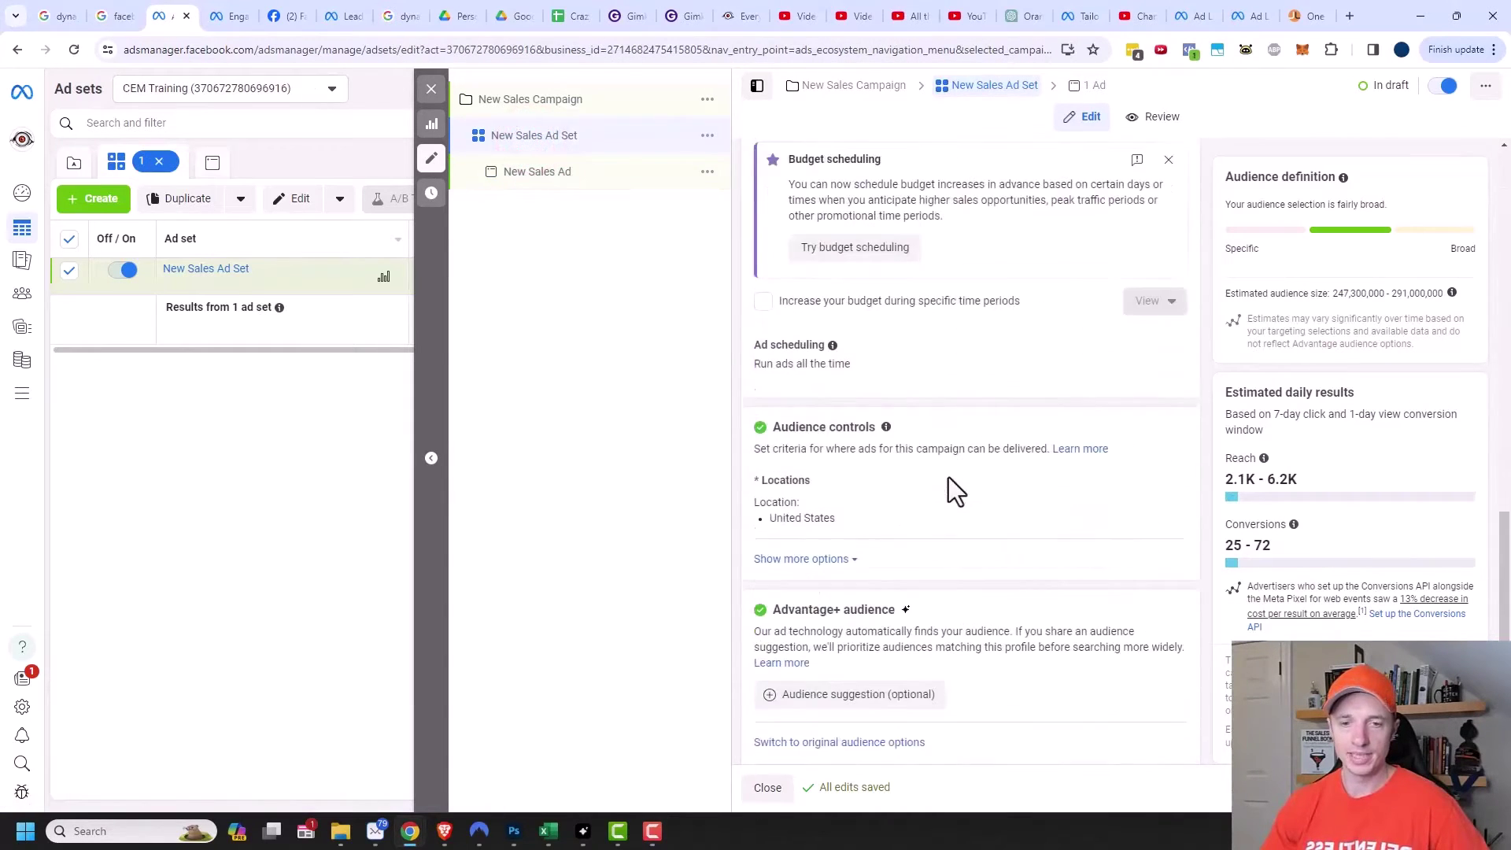
scroll(948, 478, down, 3)
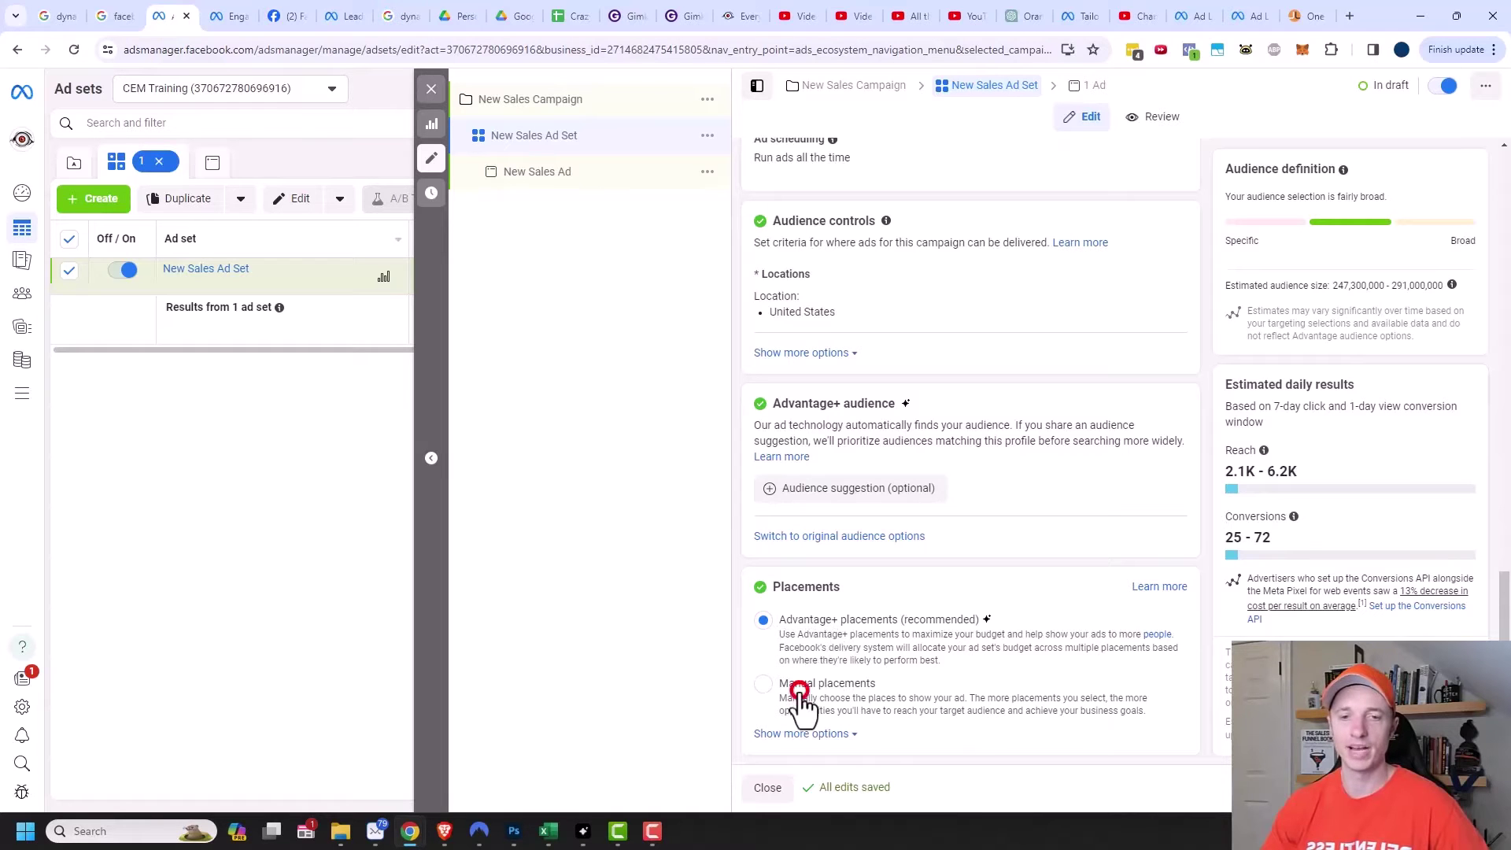
click(799, 690)
click(563, 171)
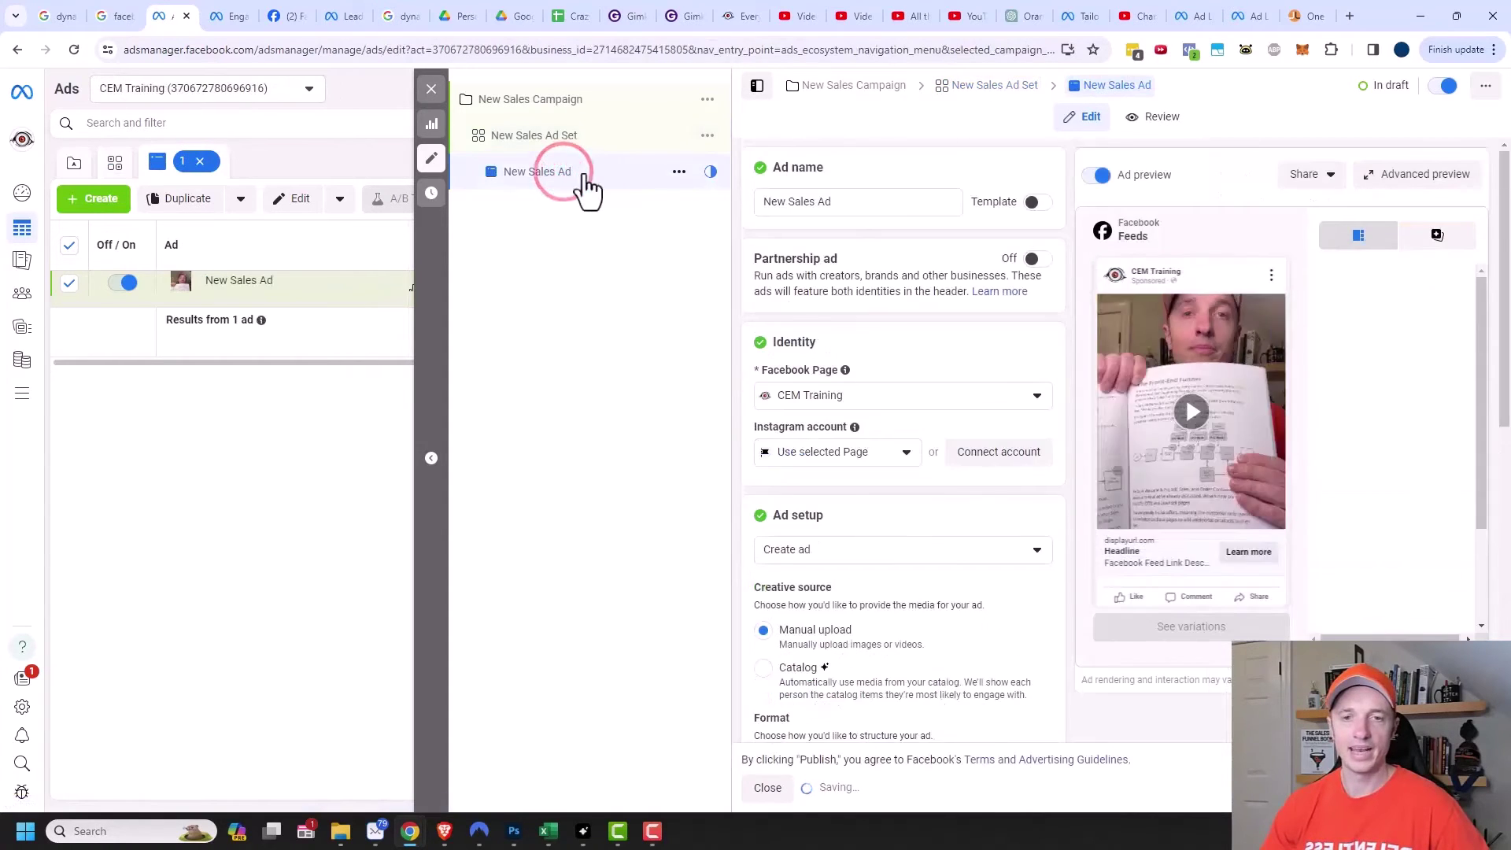
scroll(944, 540, down, 10)
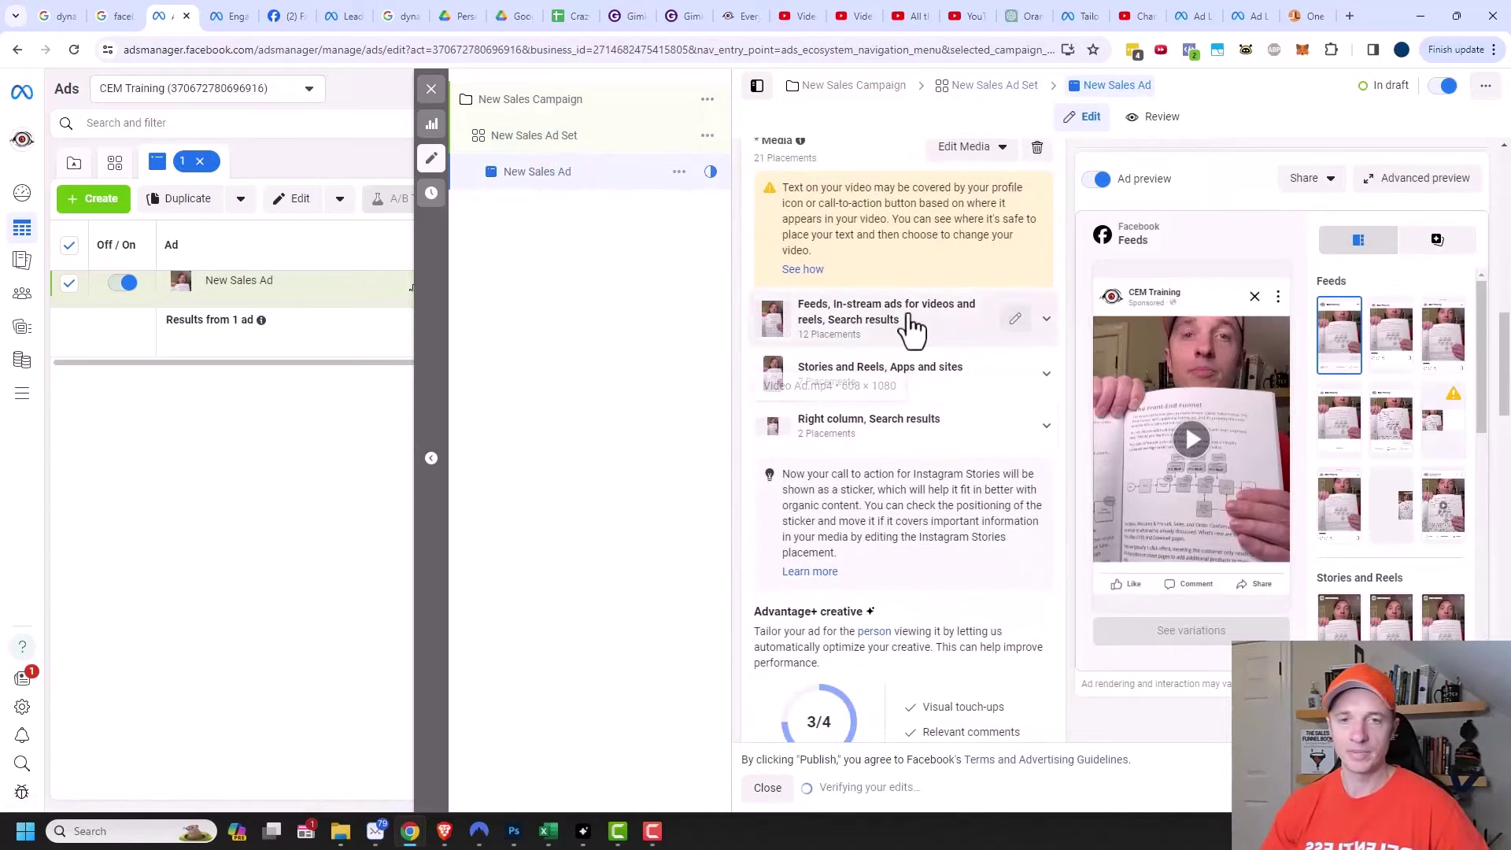
scroll(870, 378, up, 2)
Switch New Sales Ad Set back to Advantage+ placements (recommended) and return to New Sales Ad
click(598, 134)
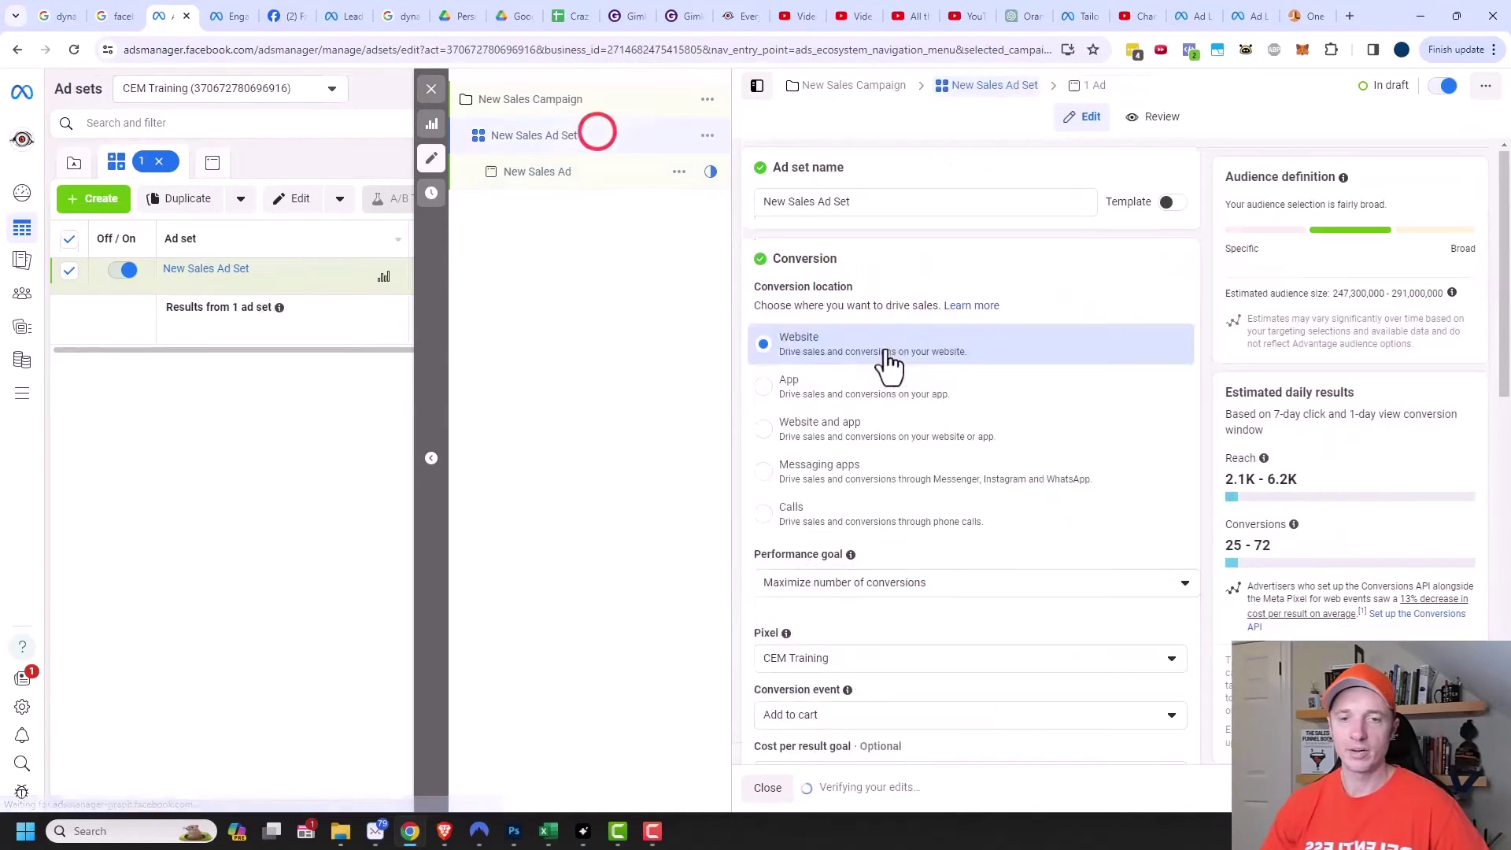
scroll(903, 551, down, 15)
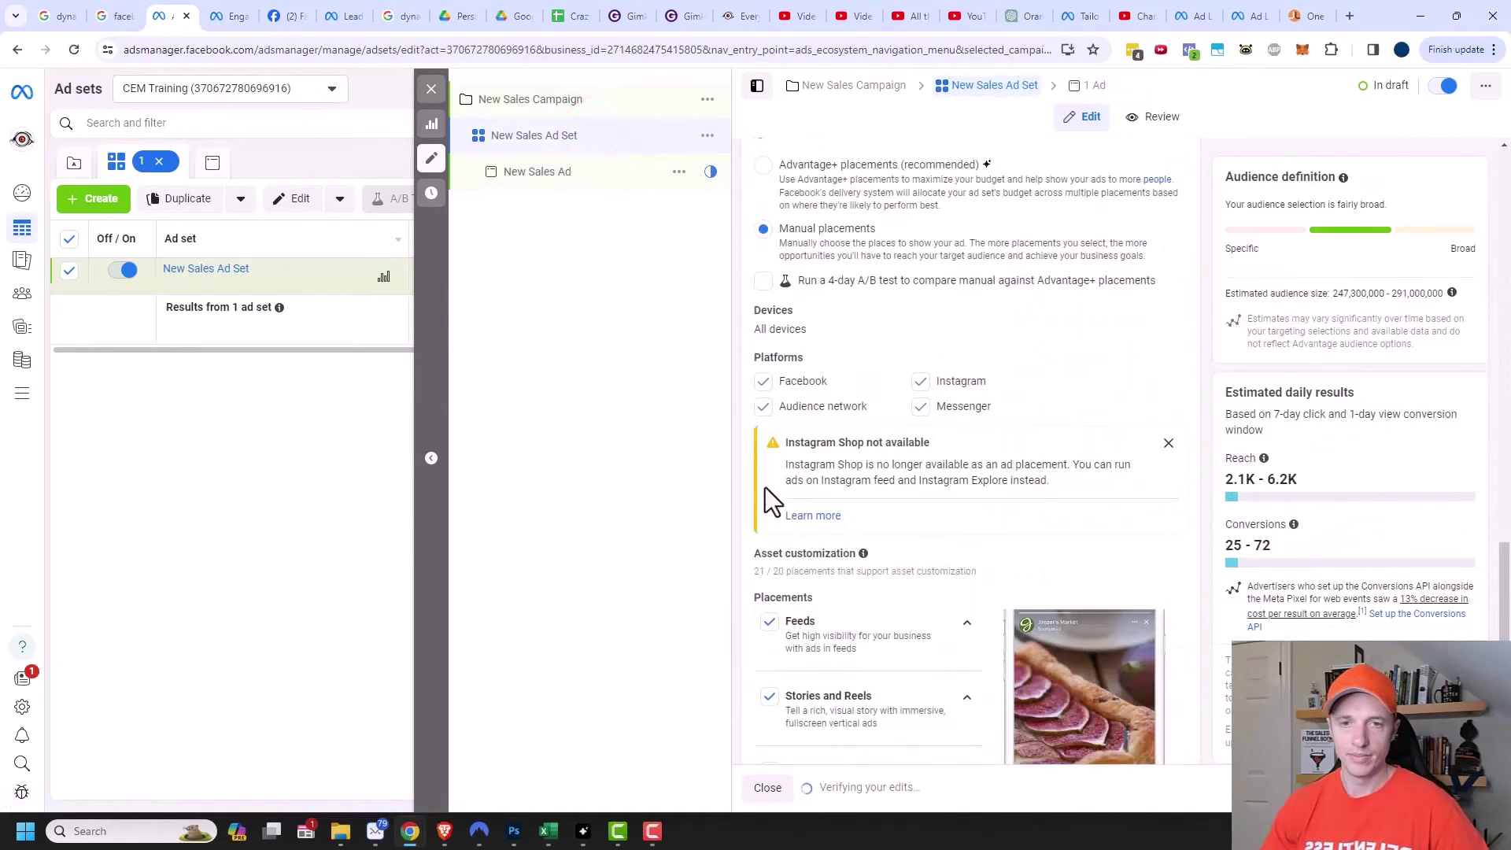
scroll(767, 497, up, 3)
scroll(786, 409, up, 3)
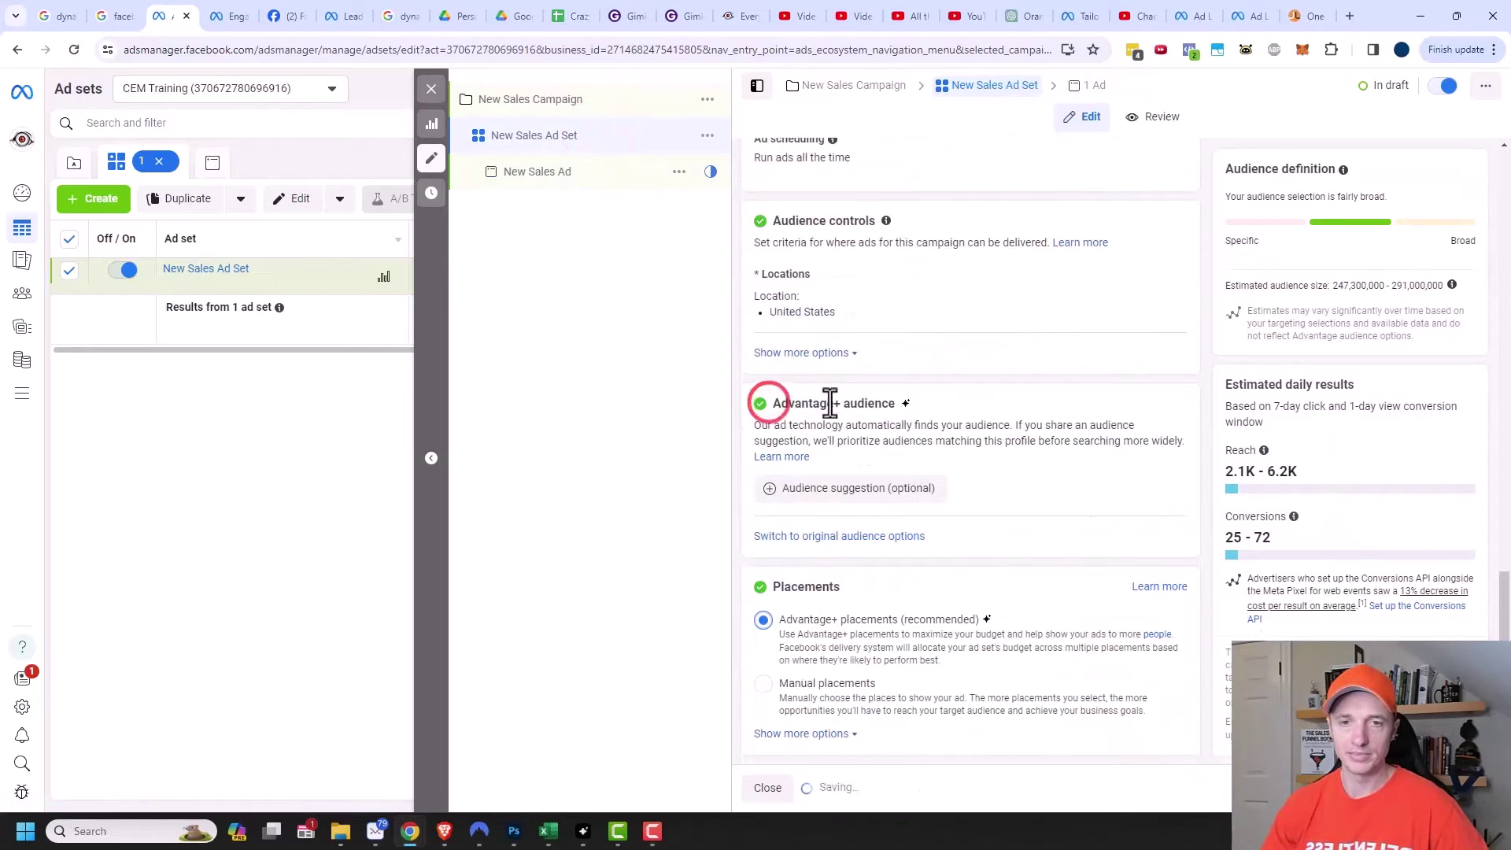
click(570, 174)
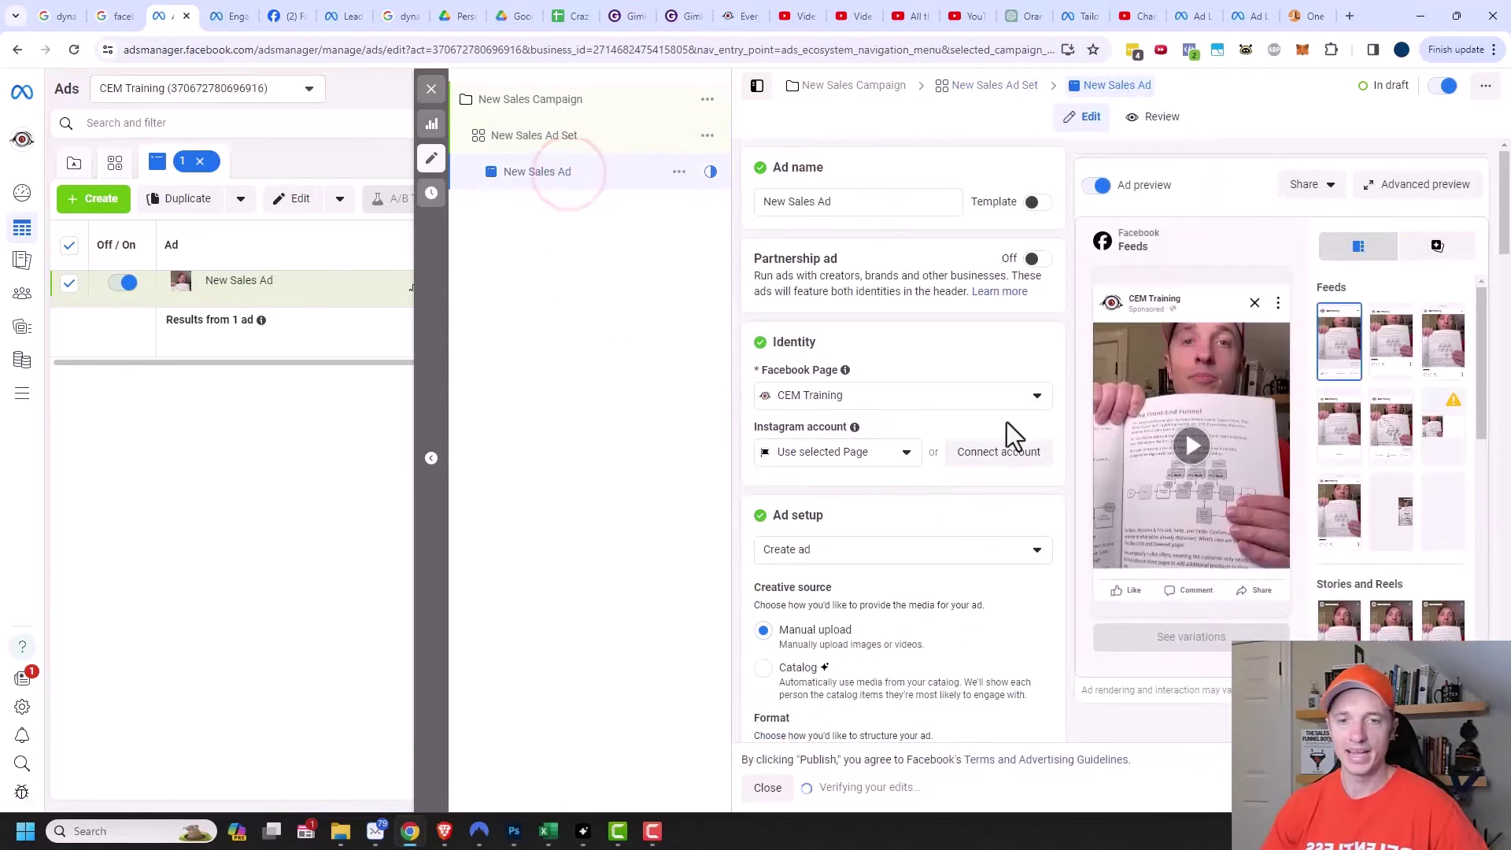
Enter "Primary text goes right here" as the primary text of New Sales Ad
scroll(1005, 433, down, 10)
scroll(973, 548, down, 1)
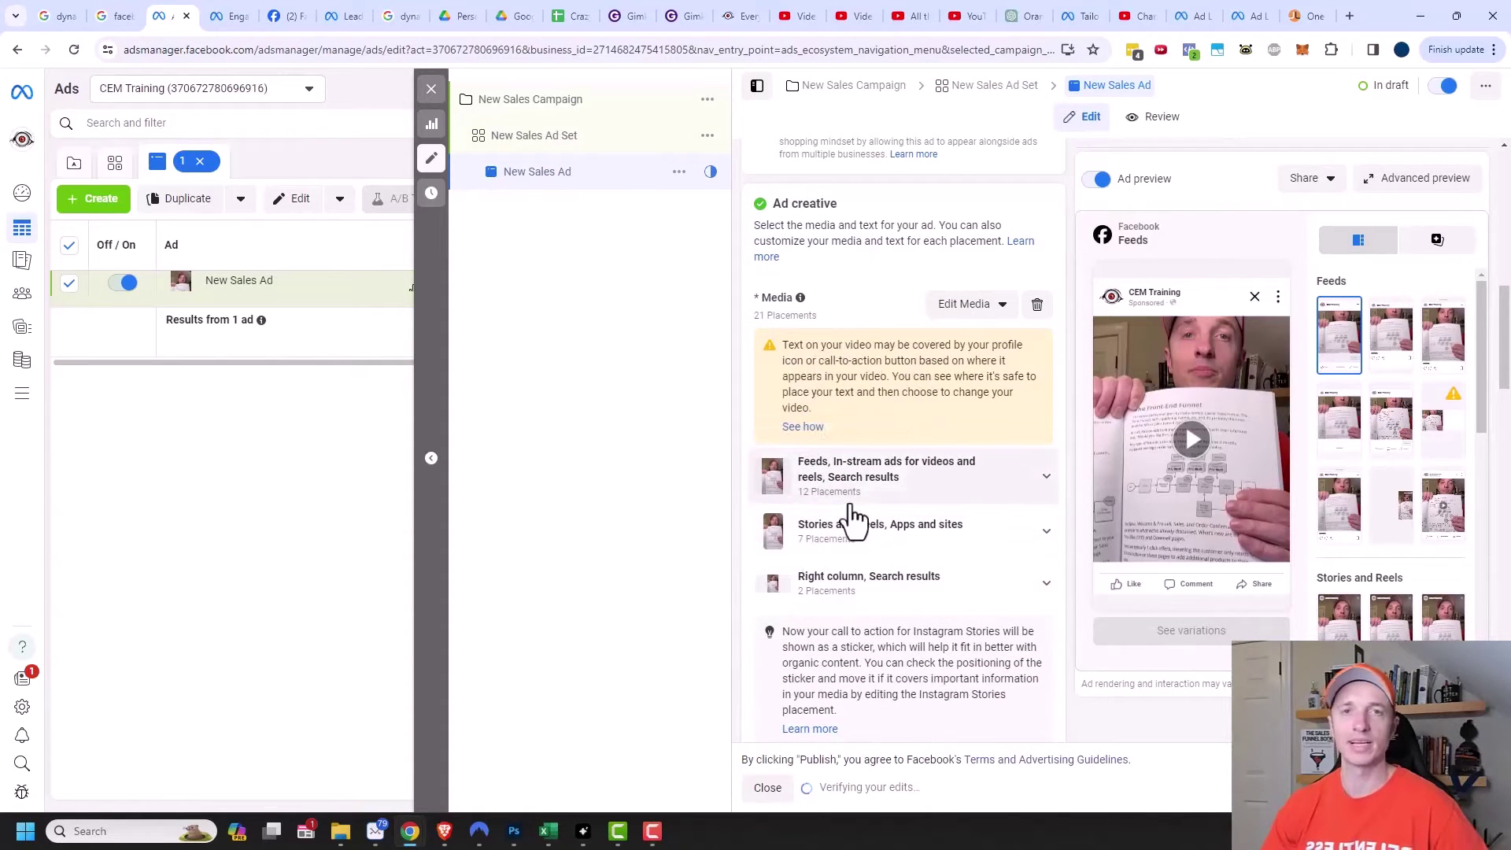
scroll(858, 515, down, 1)
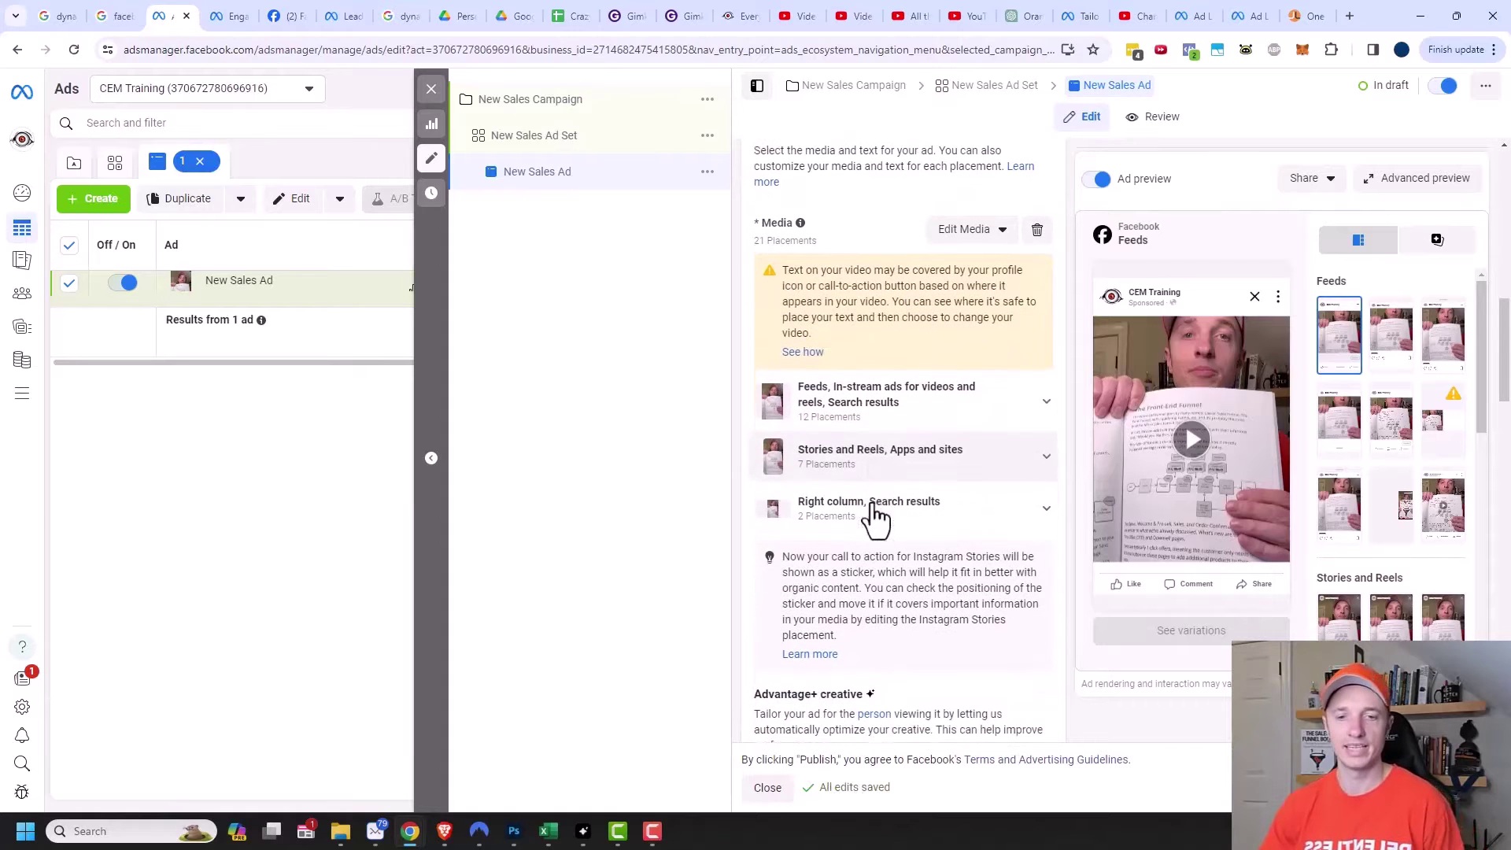
scroll(905, 507, down, 2)
scroll(911, 513, down, 6)
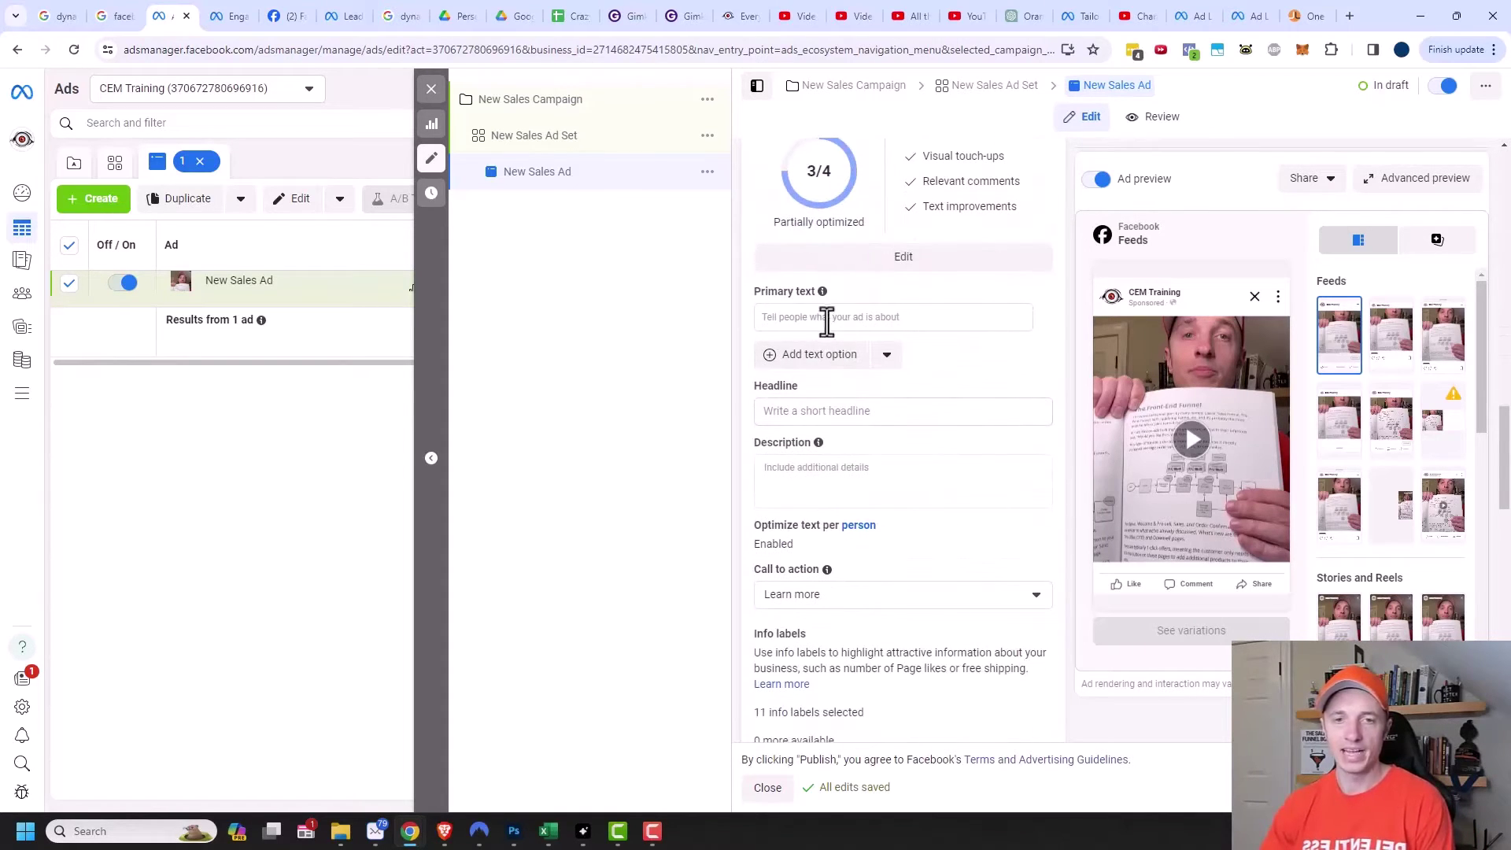
scroll(892, 471, down, 1)
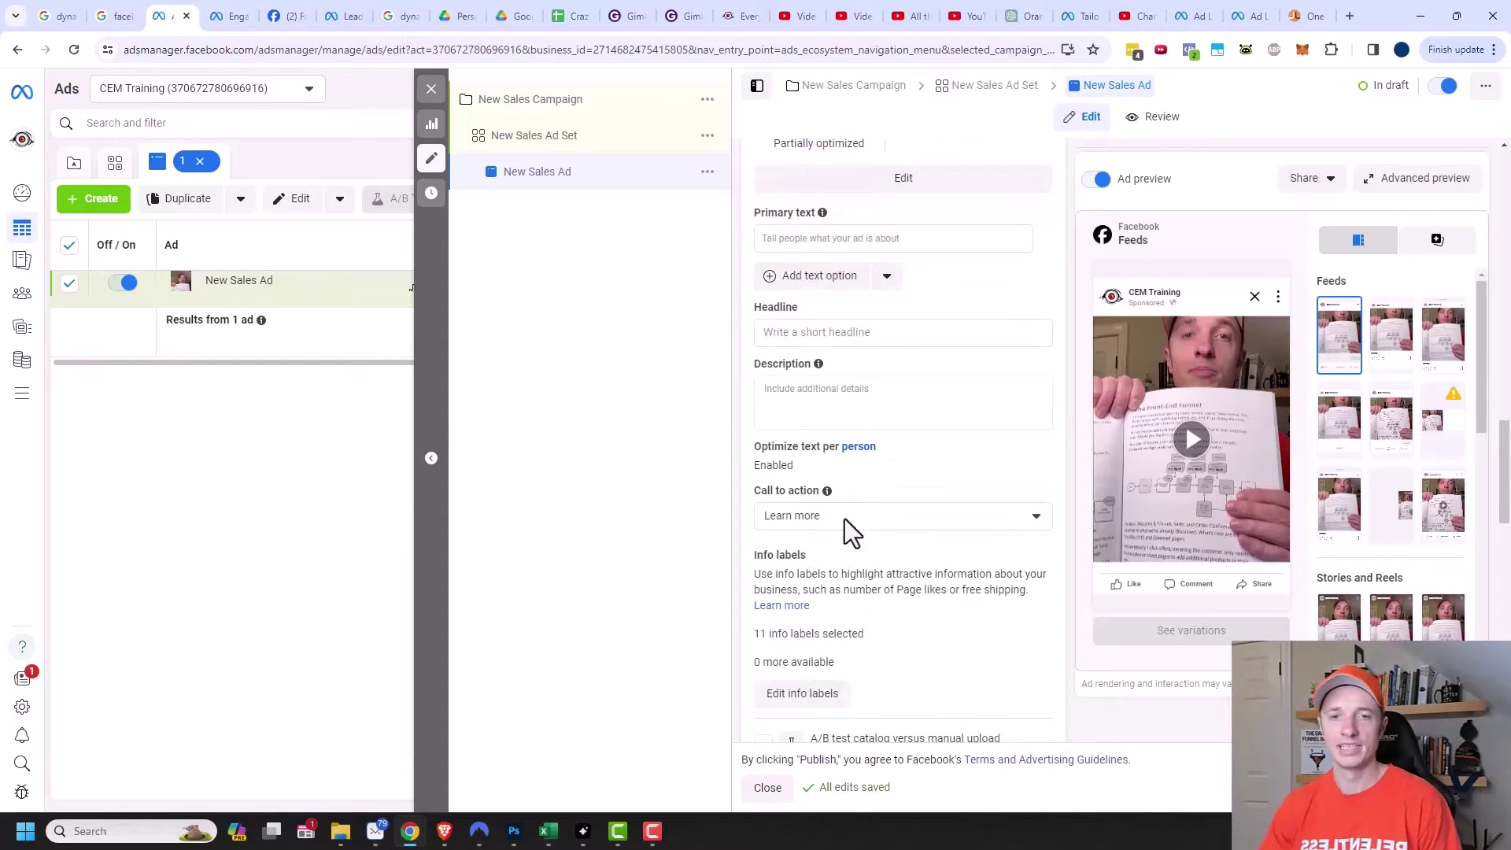
scroll(905, 462, up, 2)
click(899, 396)
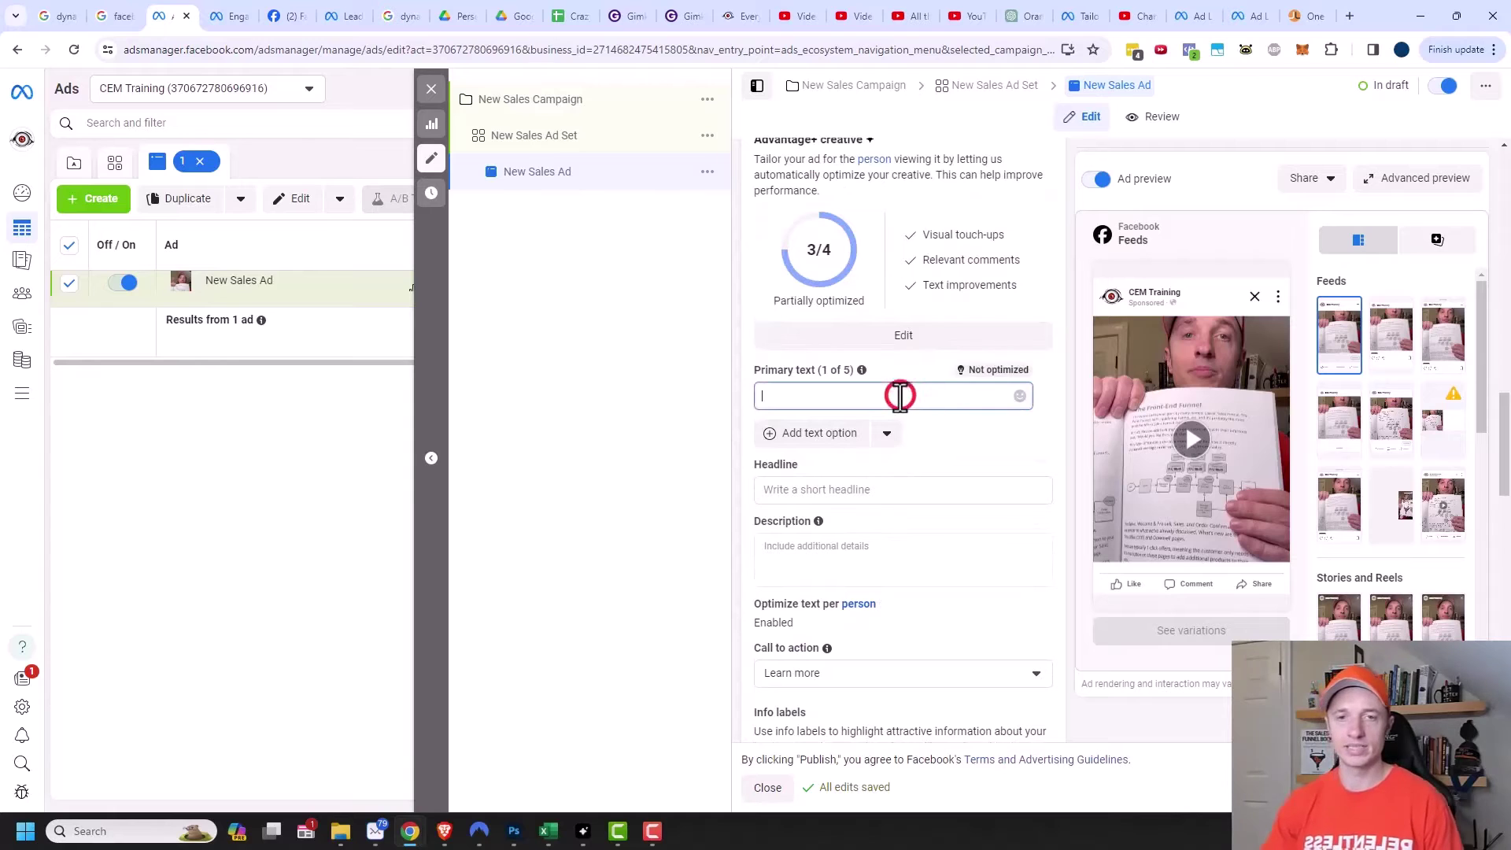
text(Primary text goes right here)
Enter "Headline goes here" as the ad's headline and "This is the description area" as its description
mouse_move(857, 378)
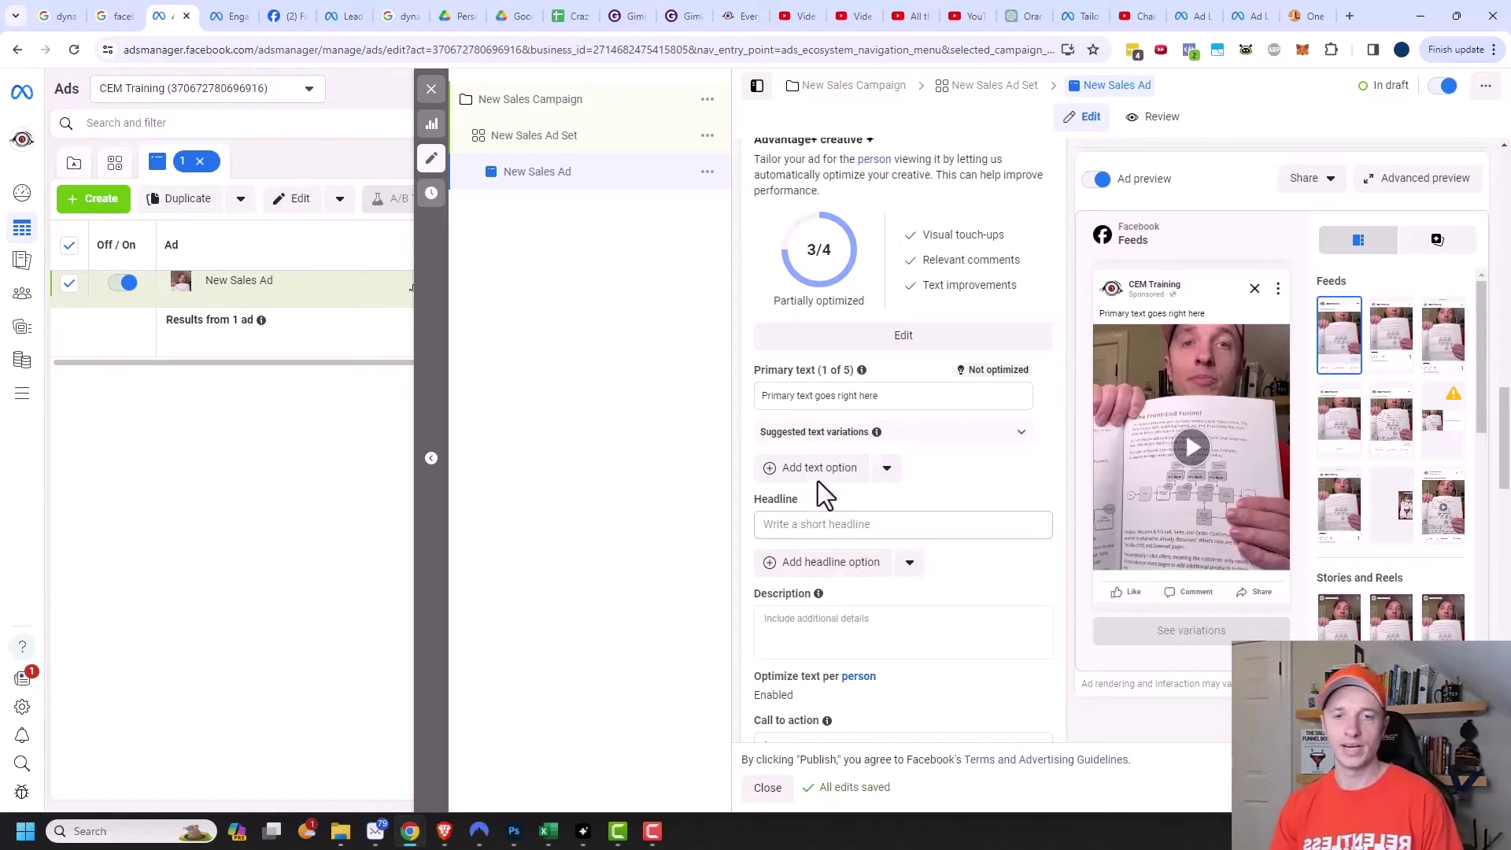
scroll(848, 432, down, 1)
click(860, 445)
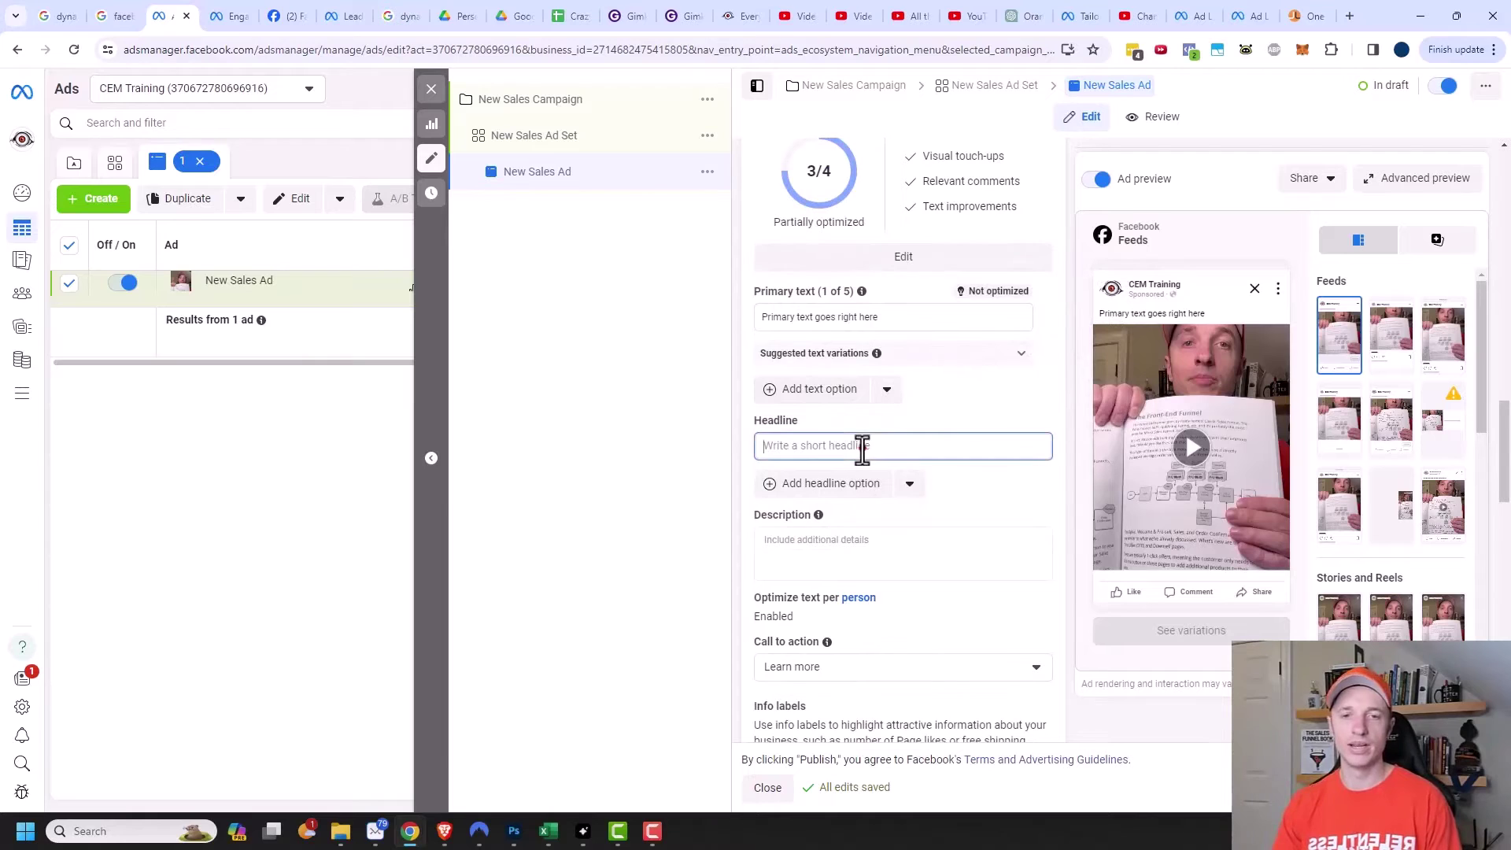
text(Headline)
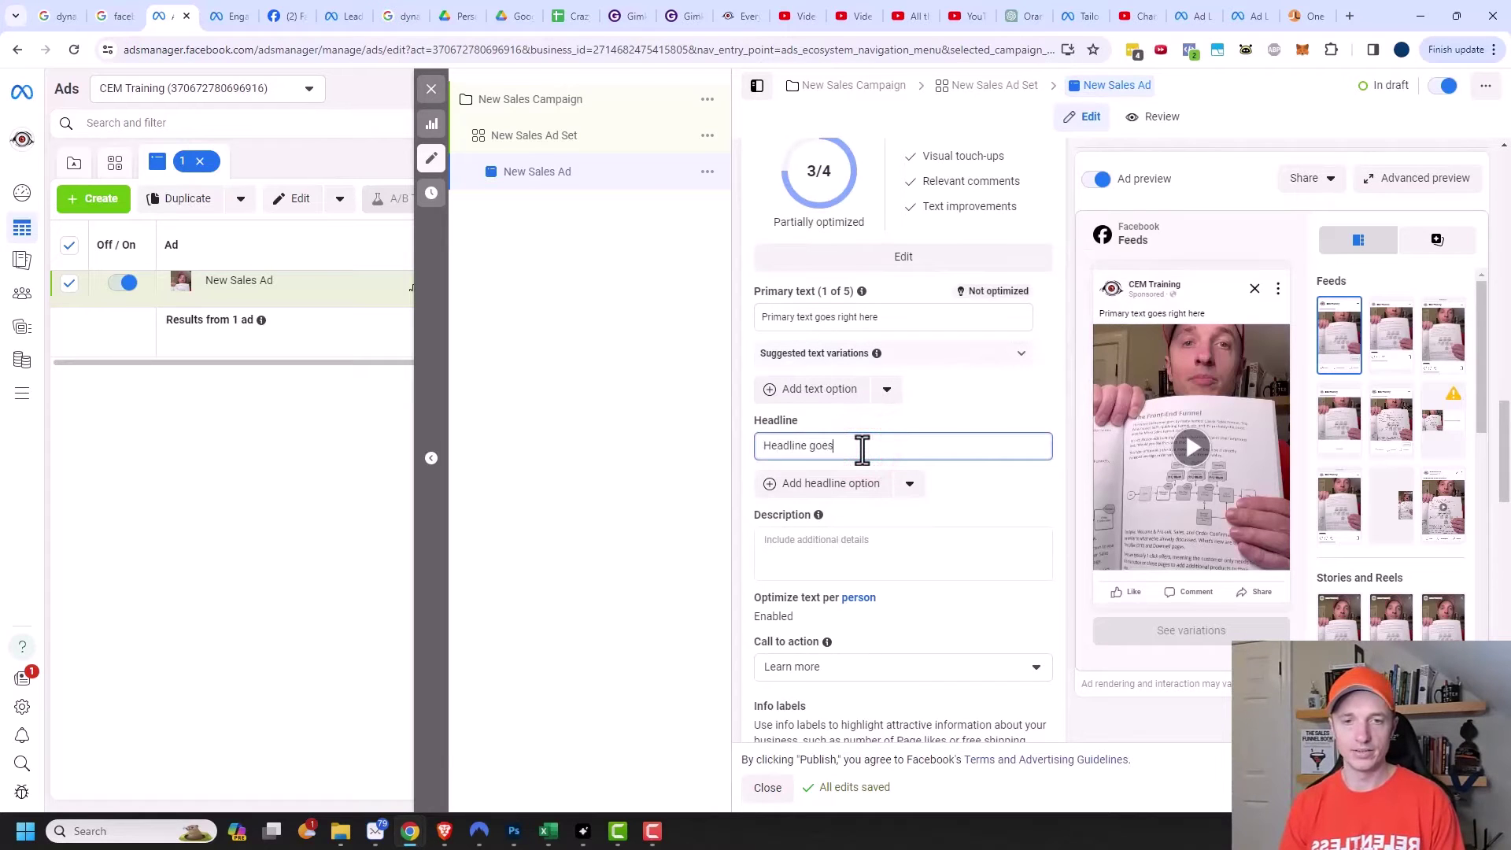
text(goes here)
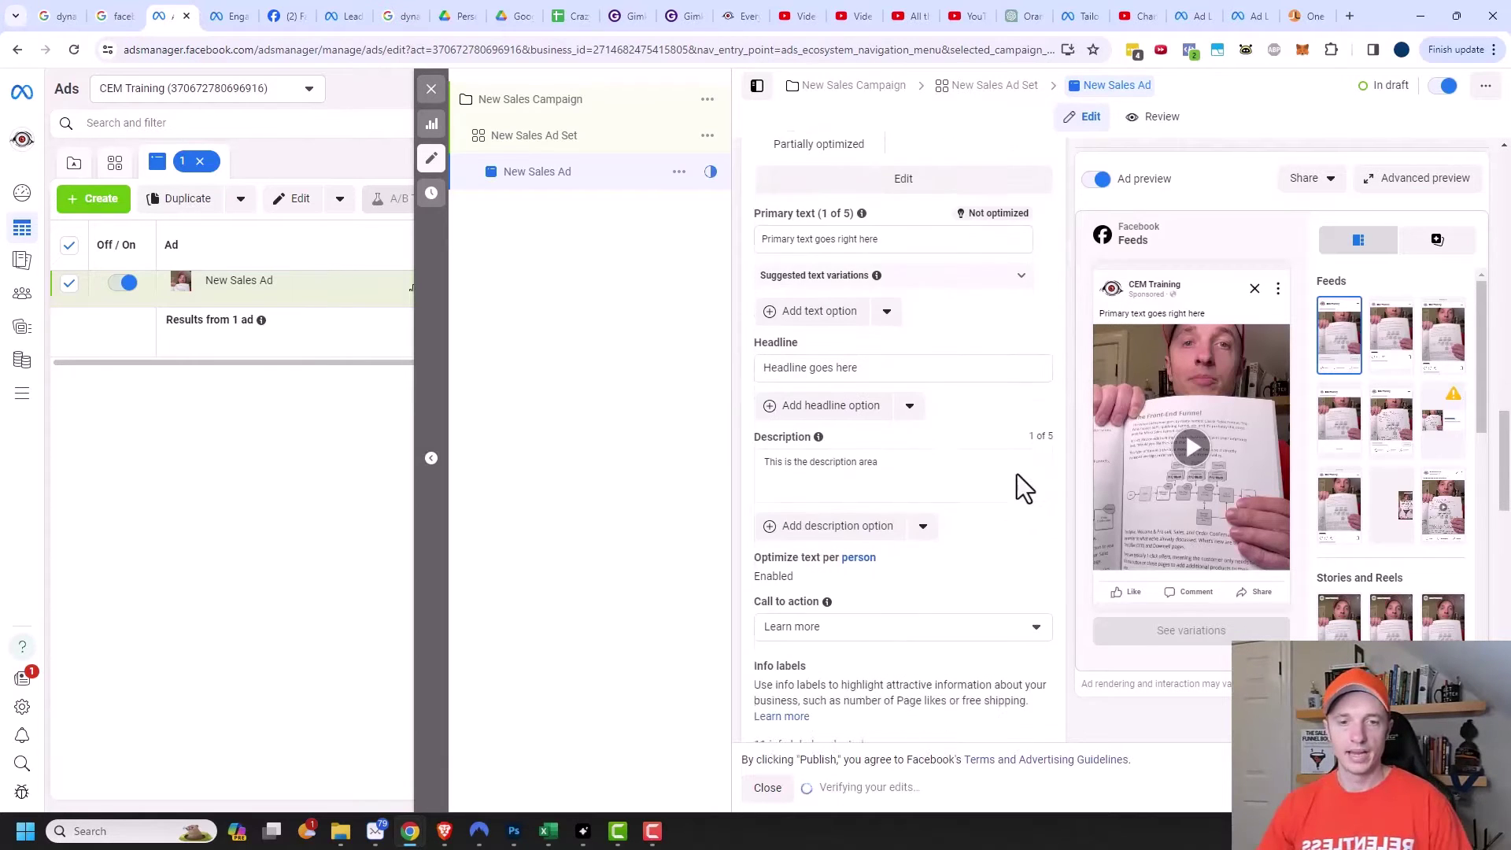
Choose Learn more as the ad's call to action
scroll(1017, 474, down, 2)
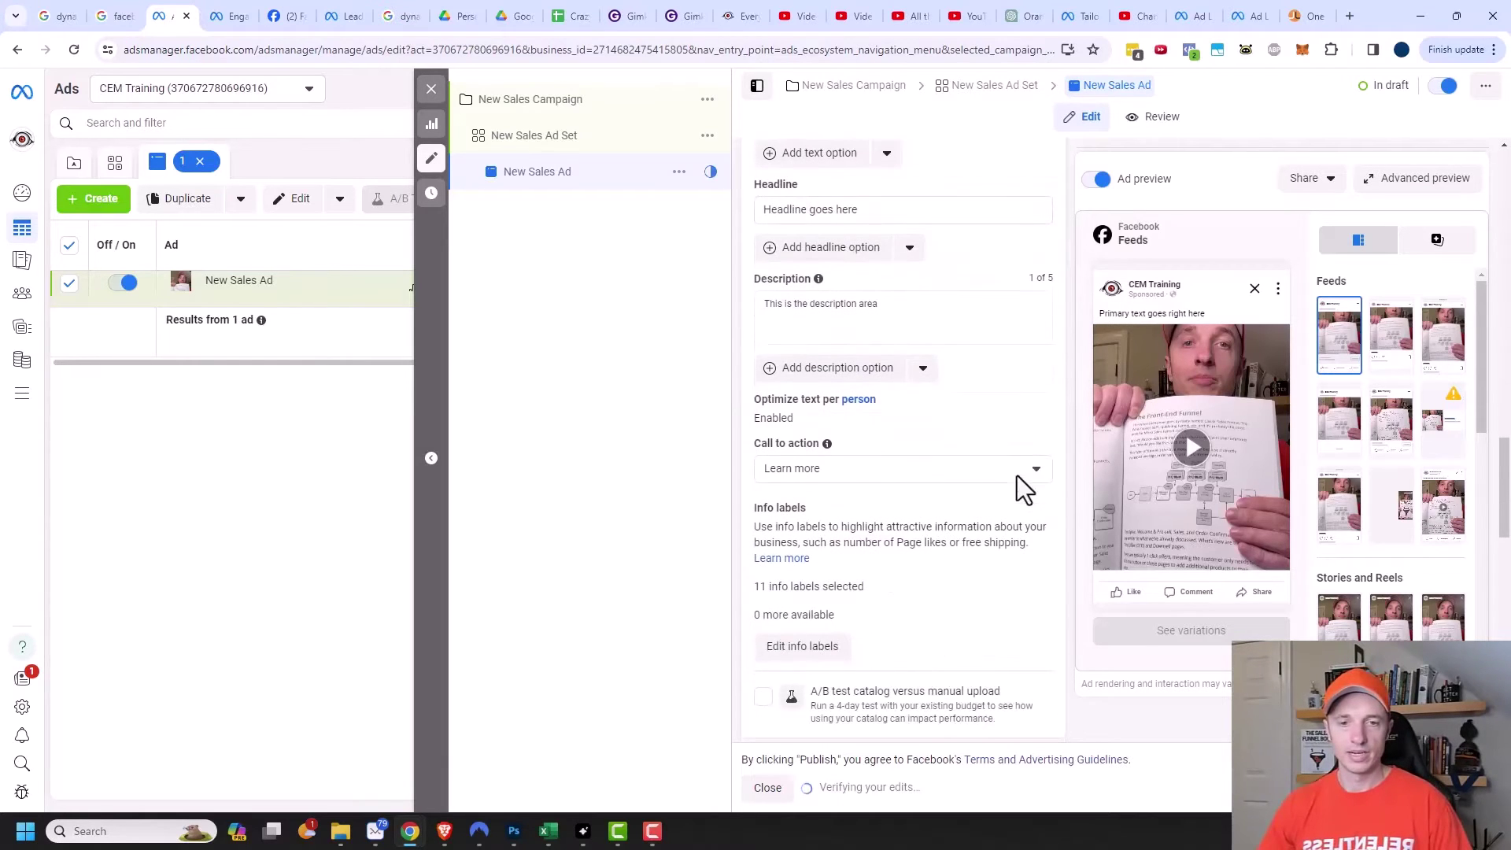
click(852, 472)
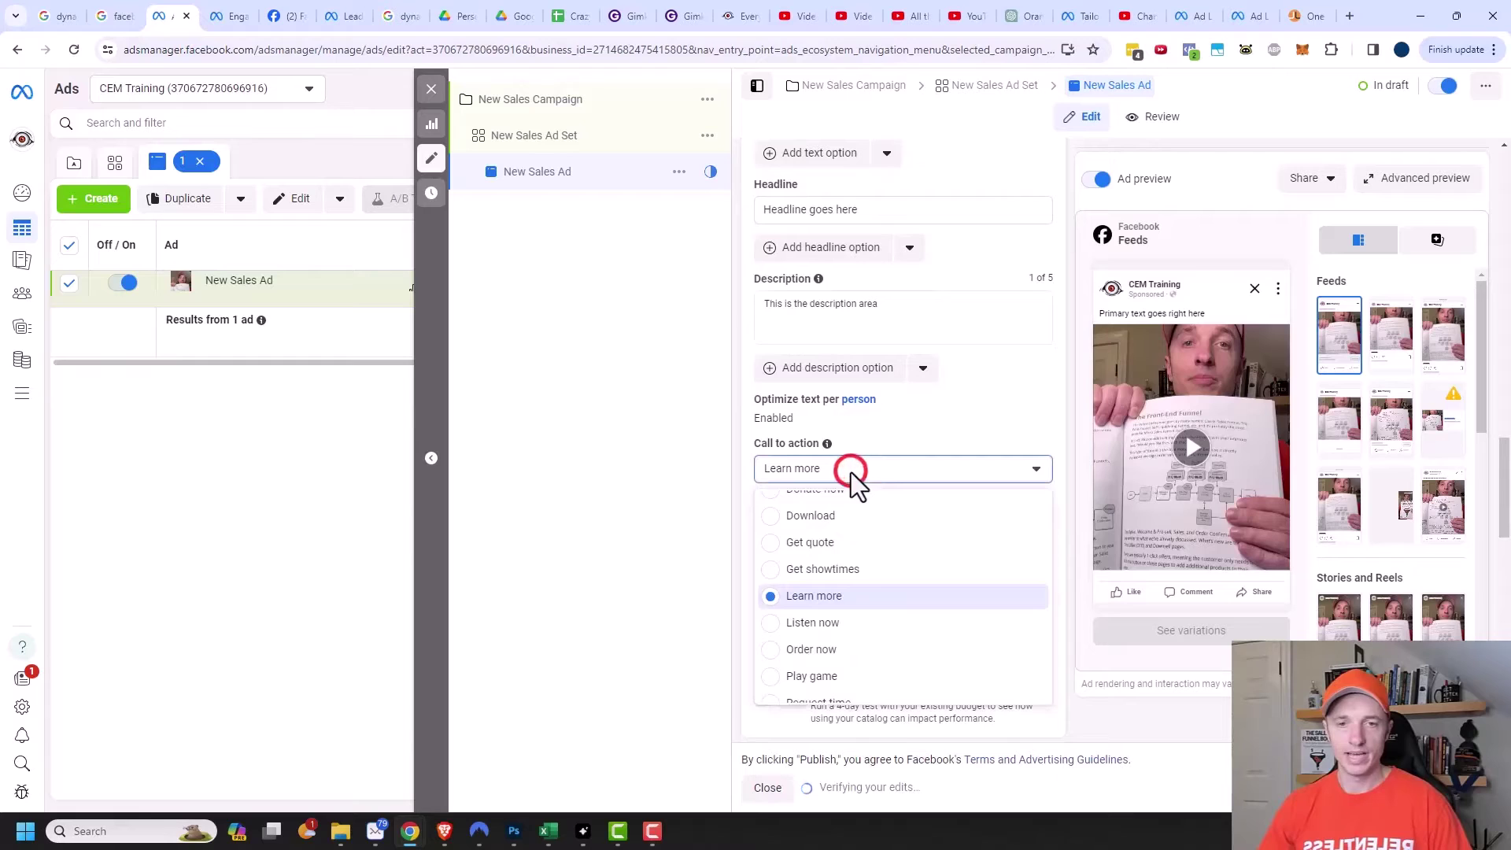
click(839, 598)
scroll(984, 570, down, 1)
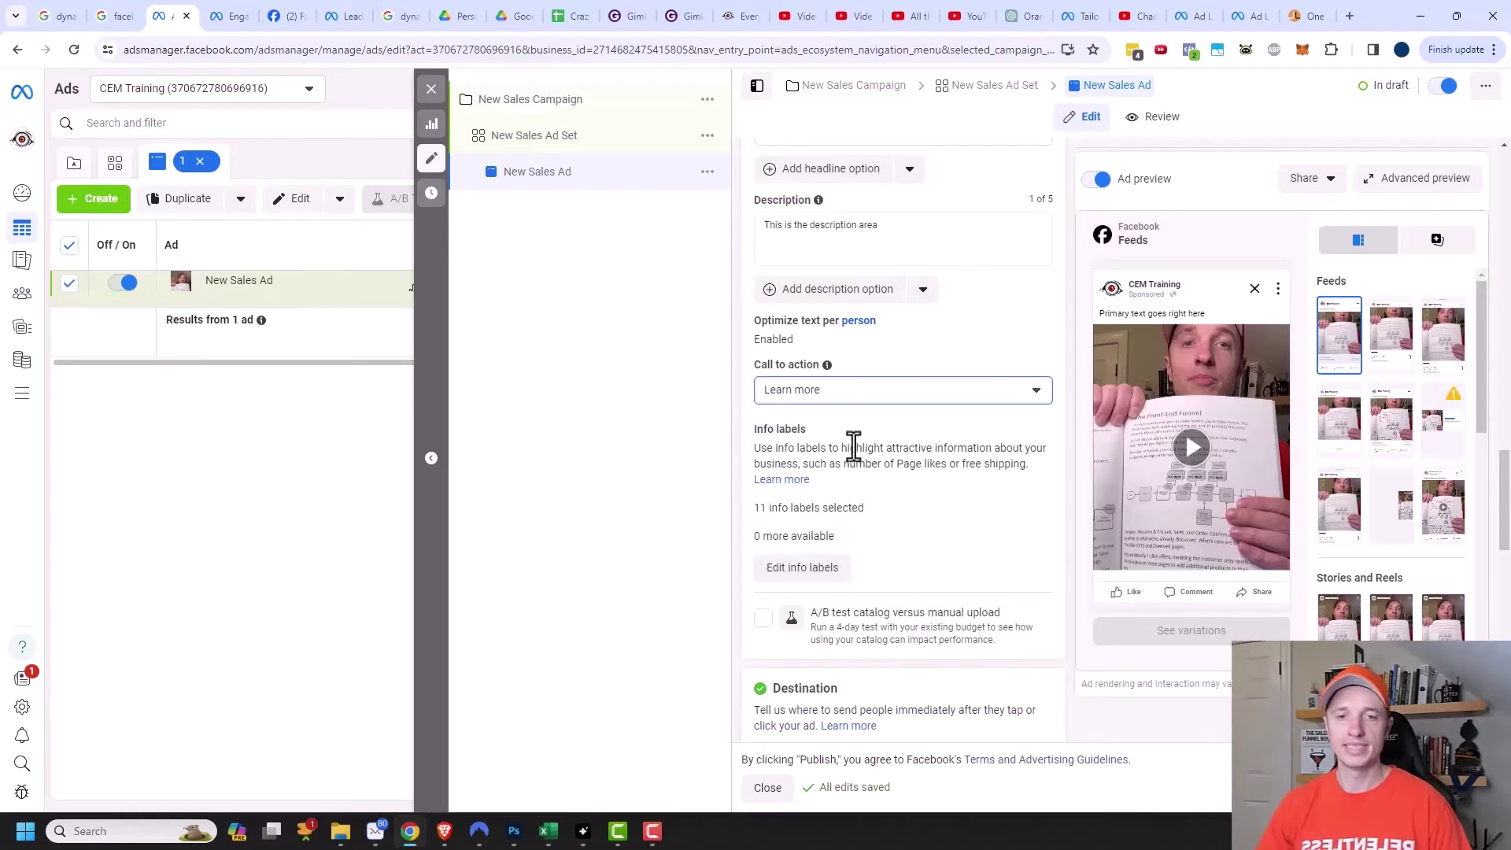
scroll(810, 446, down, 4)
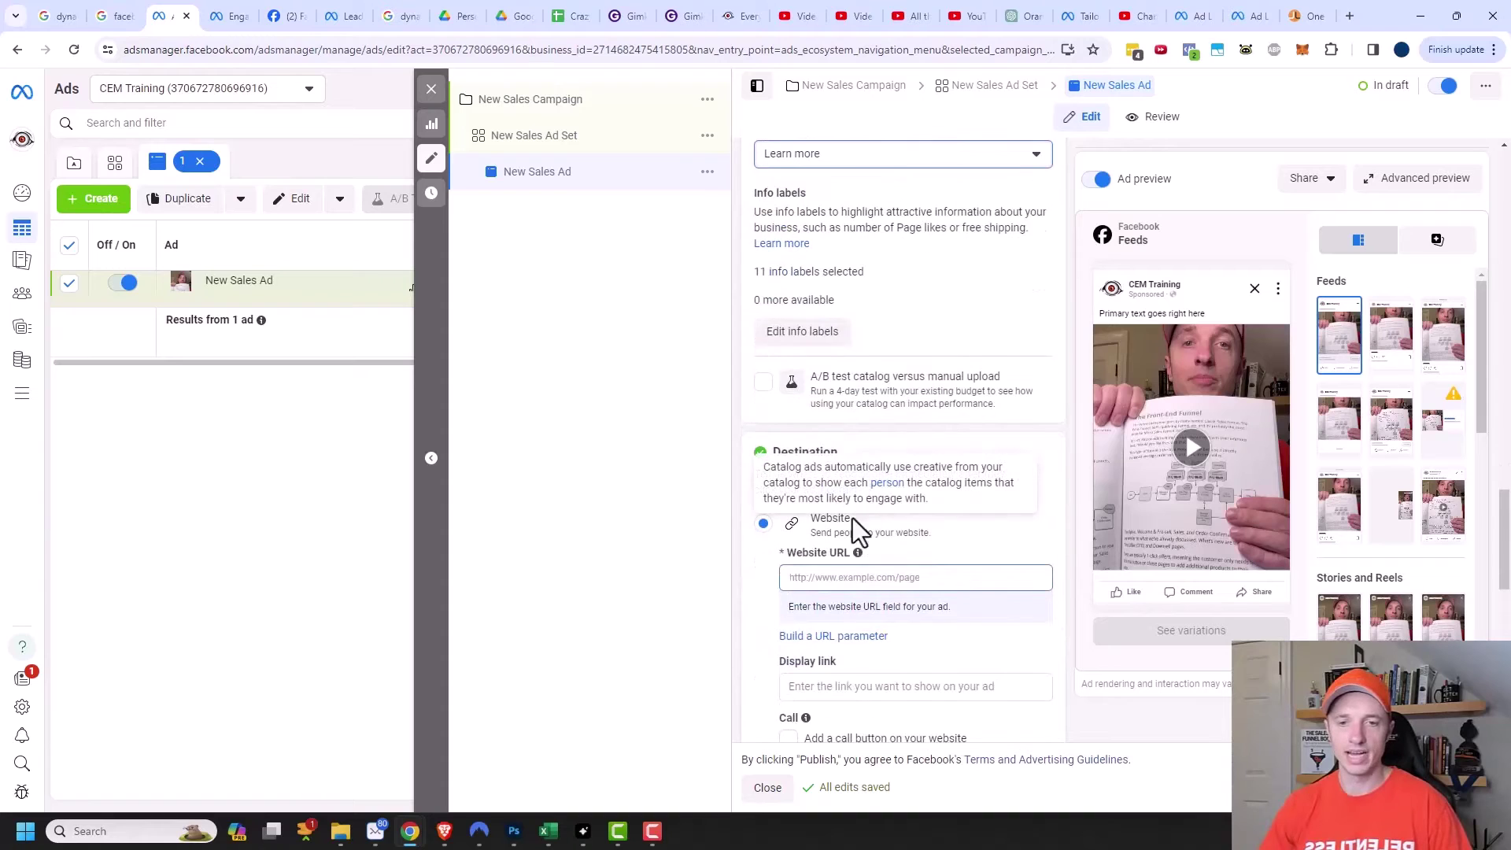
click(904, 501)
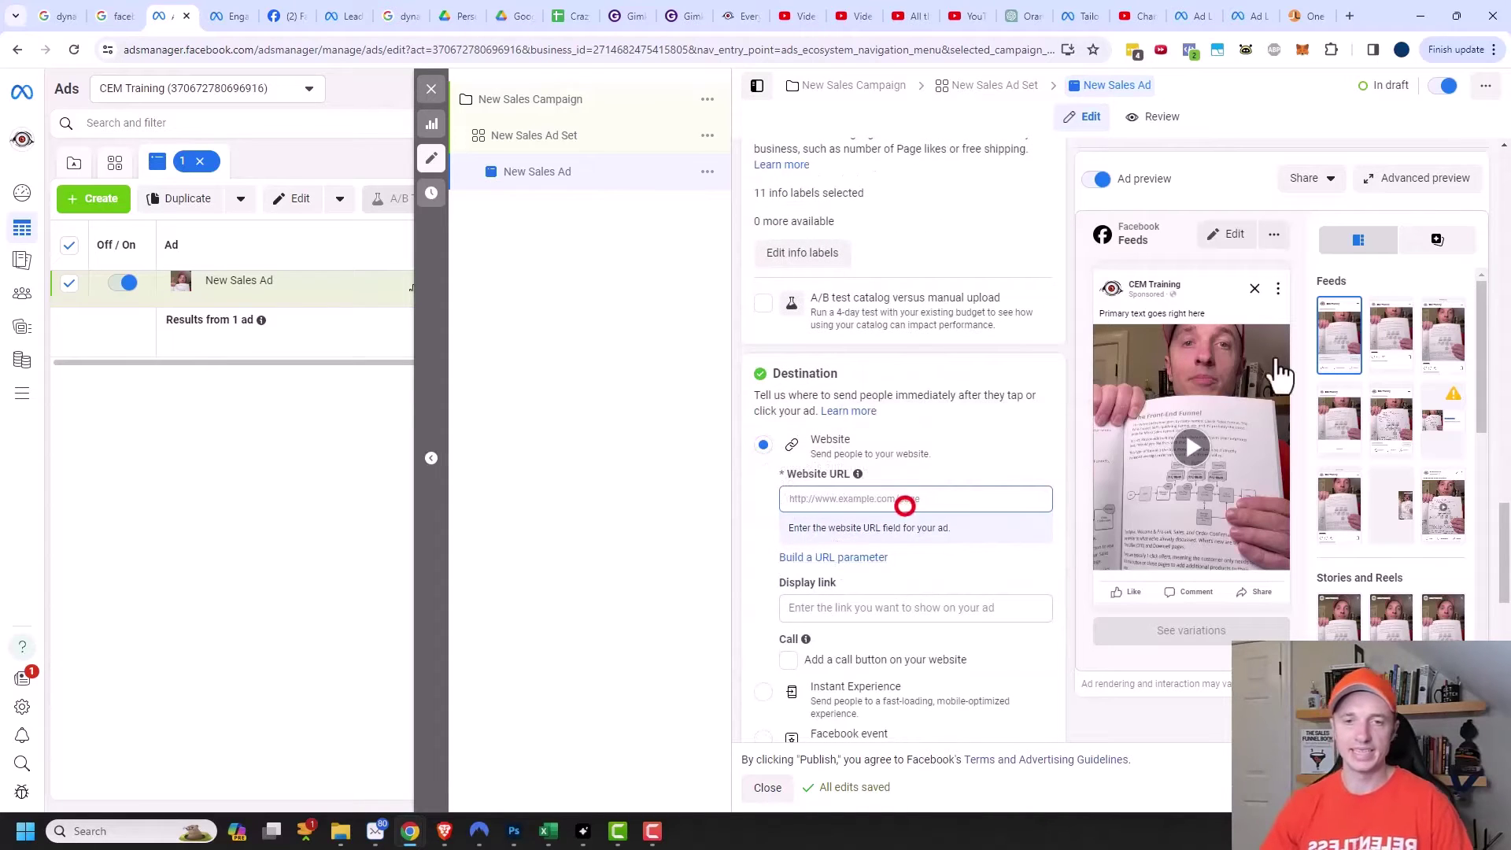
click(993, 502)
text(http)
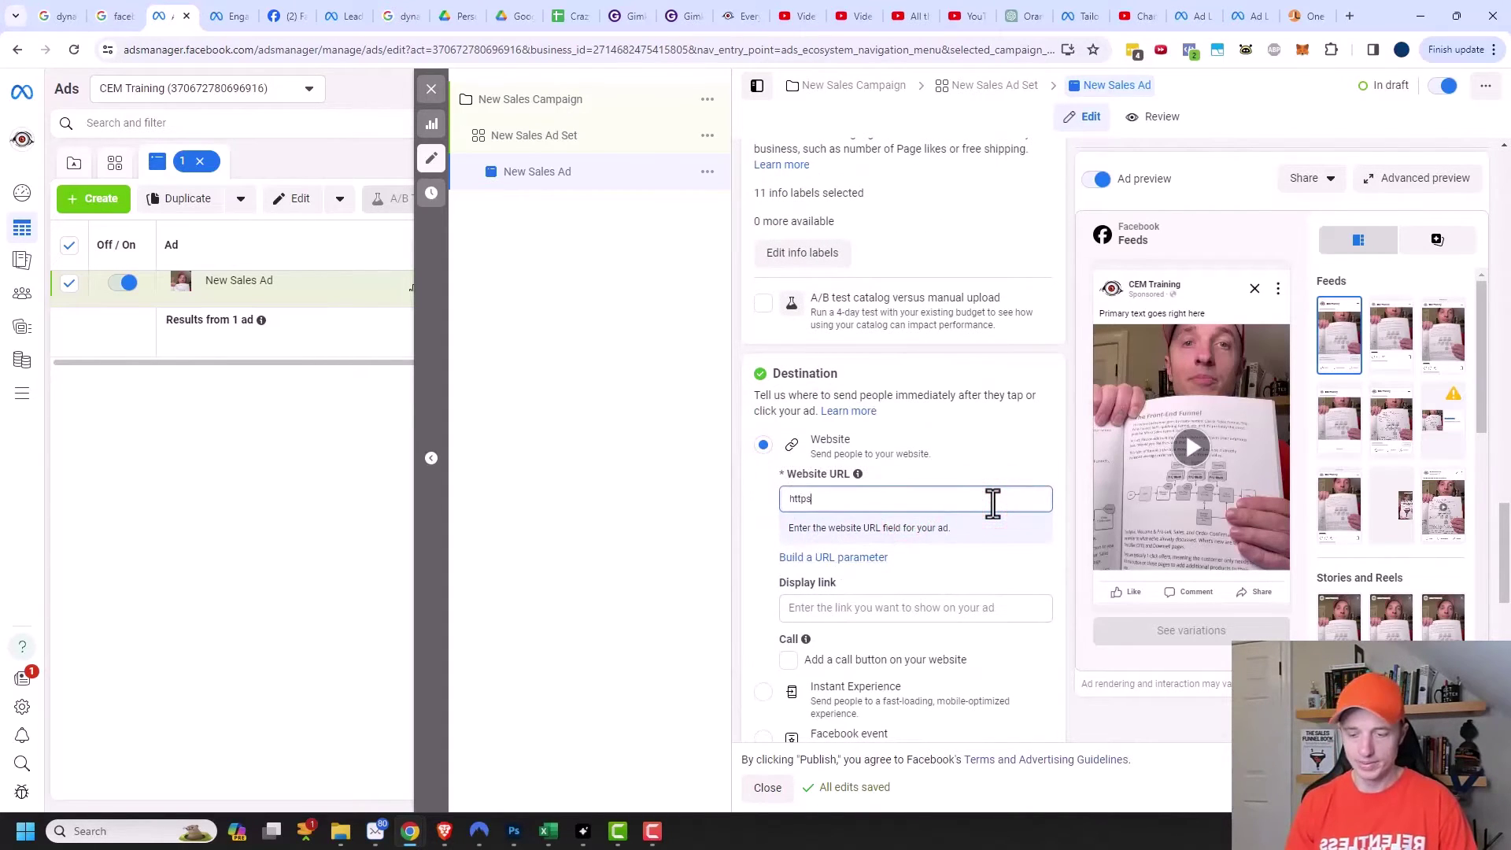
text(s)
key(Down)
key(Return)
click(749, 503)
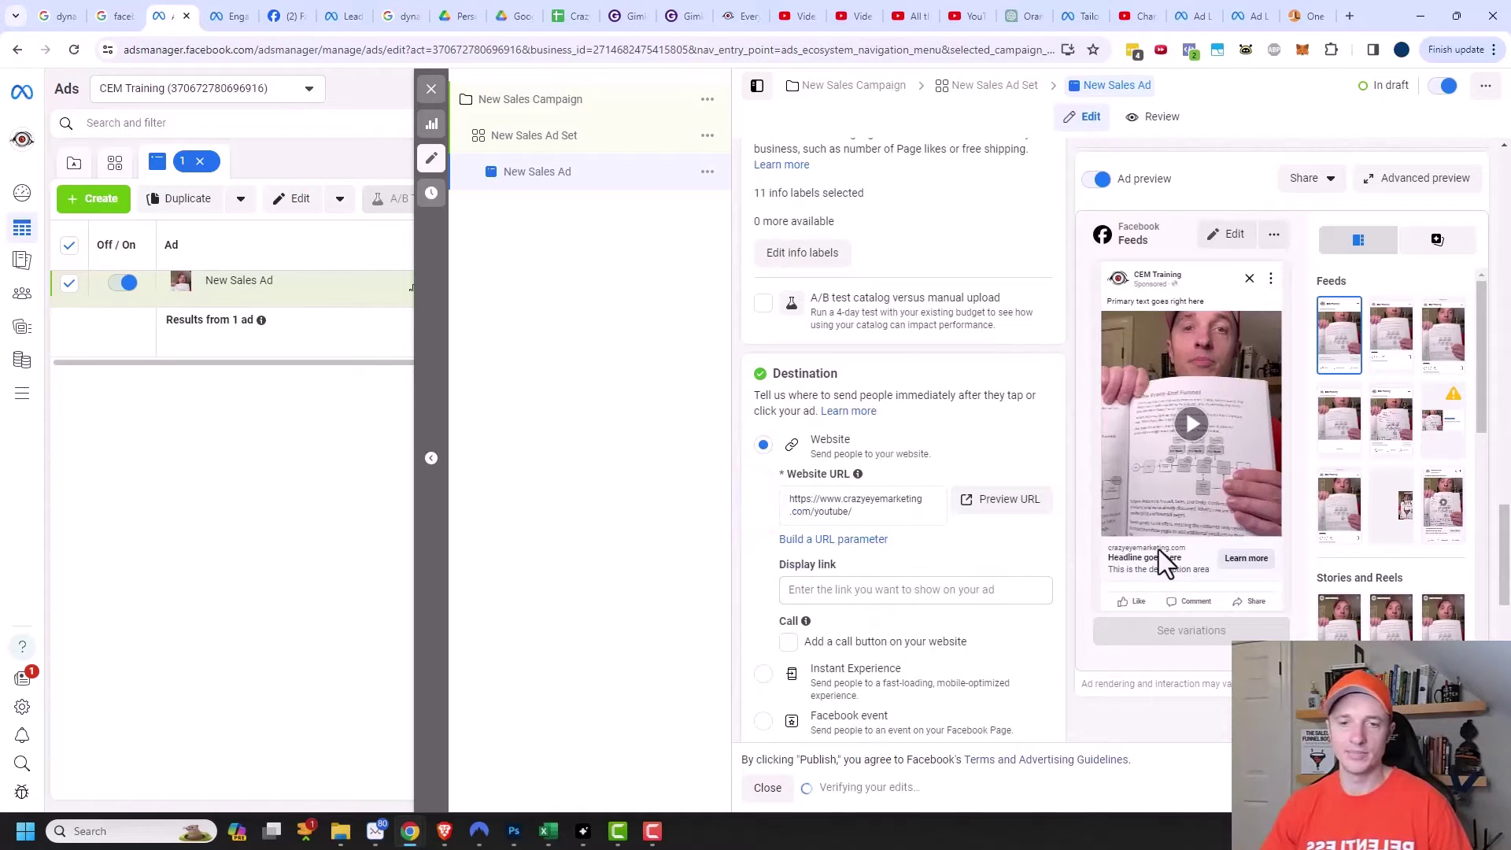
Turn off Offline events in the ad's tracking settings
scroll(1014, 521, down, 3)
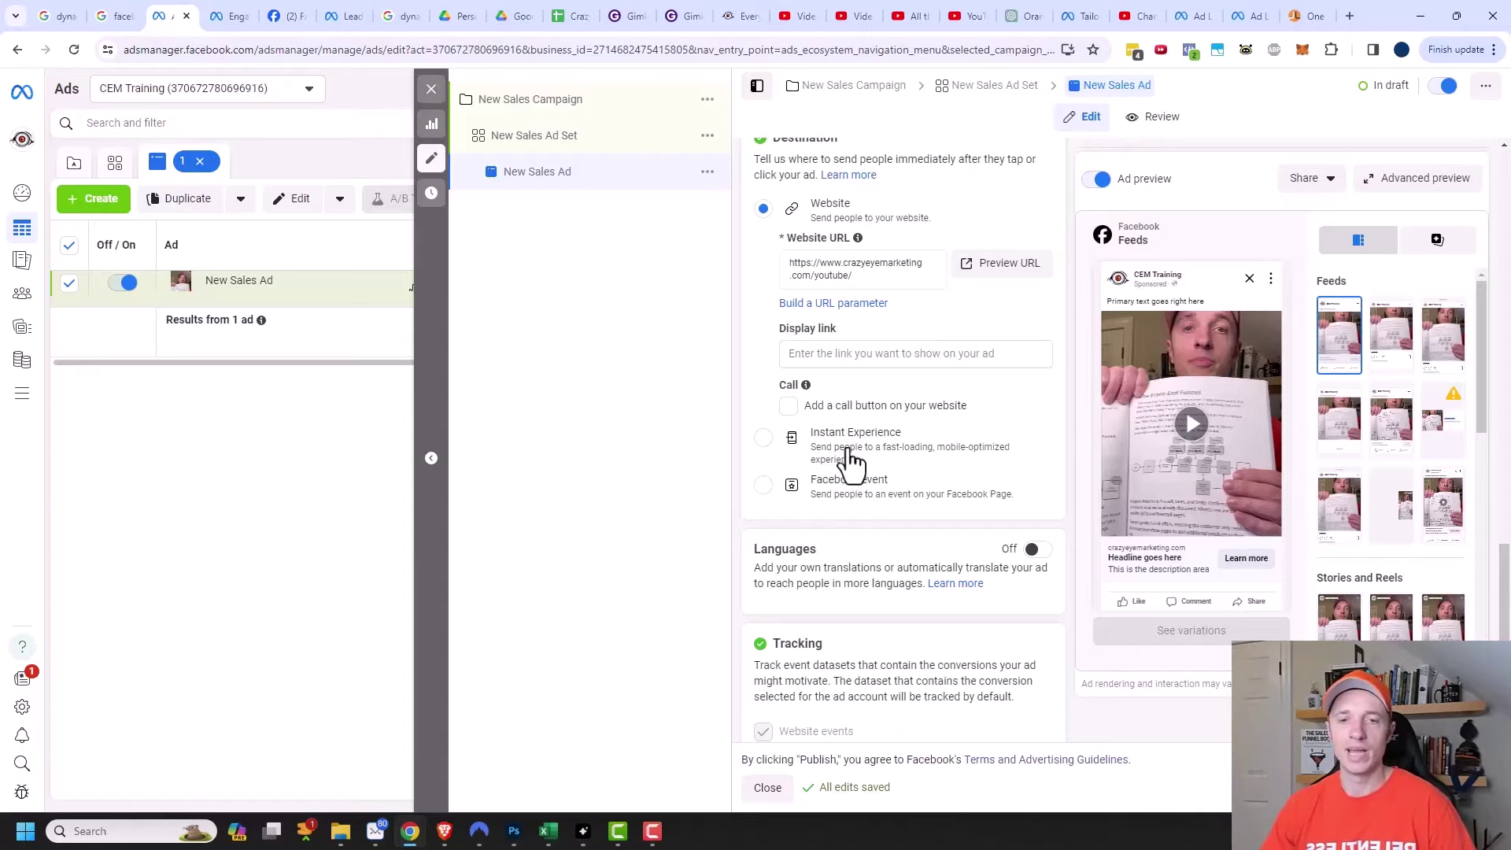
scroll(813, 577, down, 2)
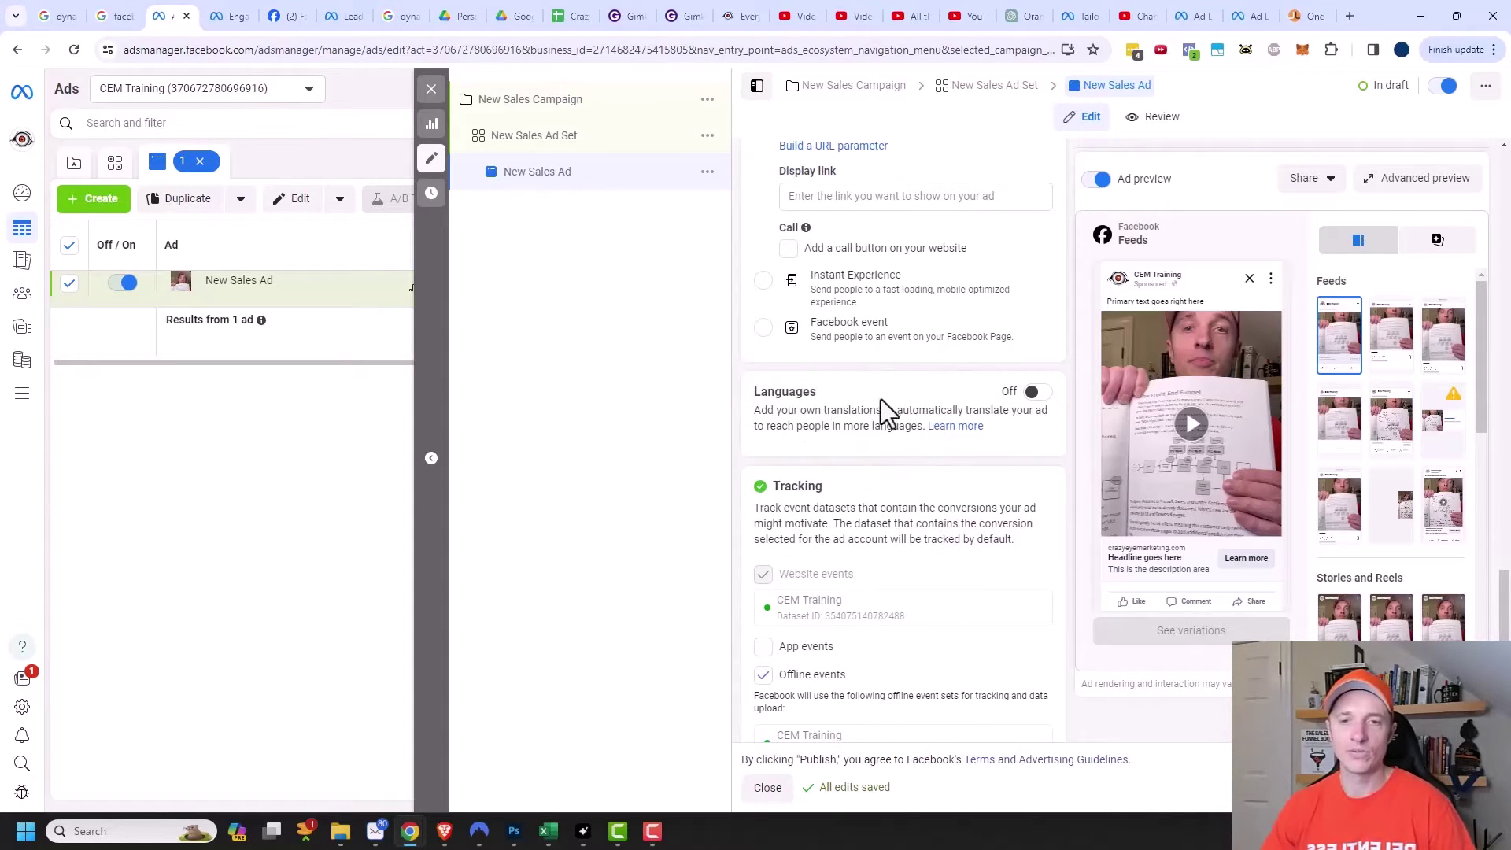
scroll(890, 409, down, 2)
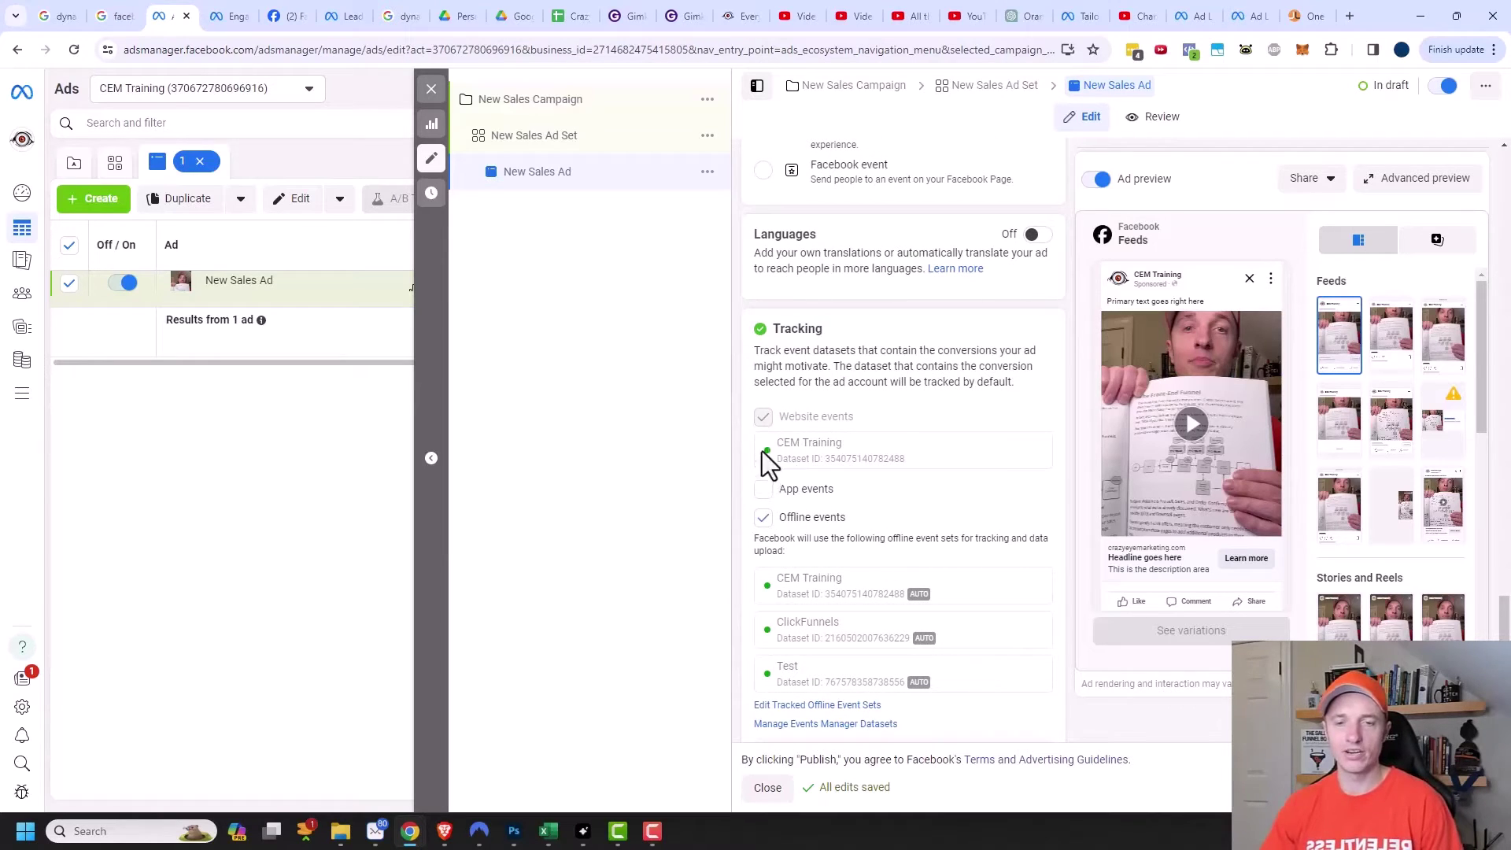
click(765, 518)
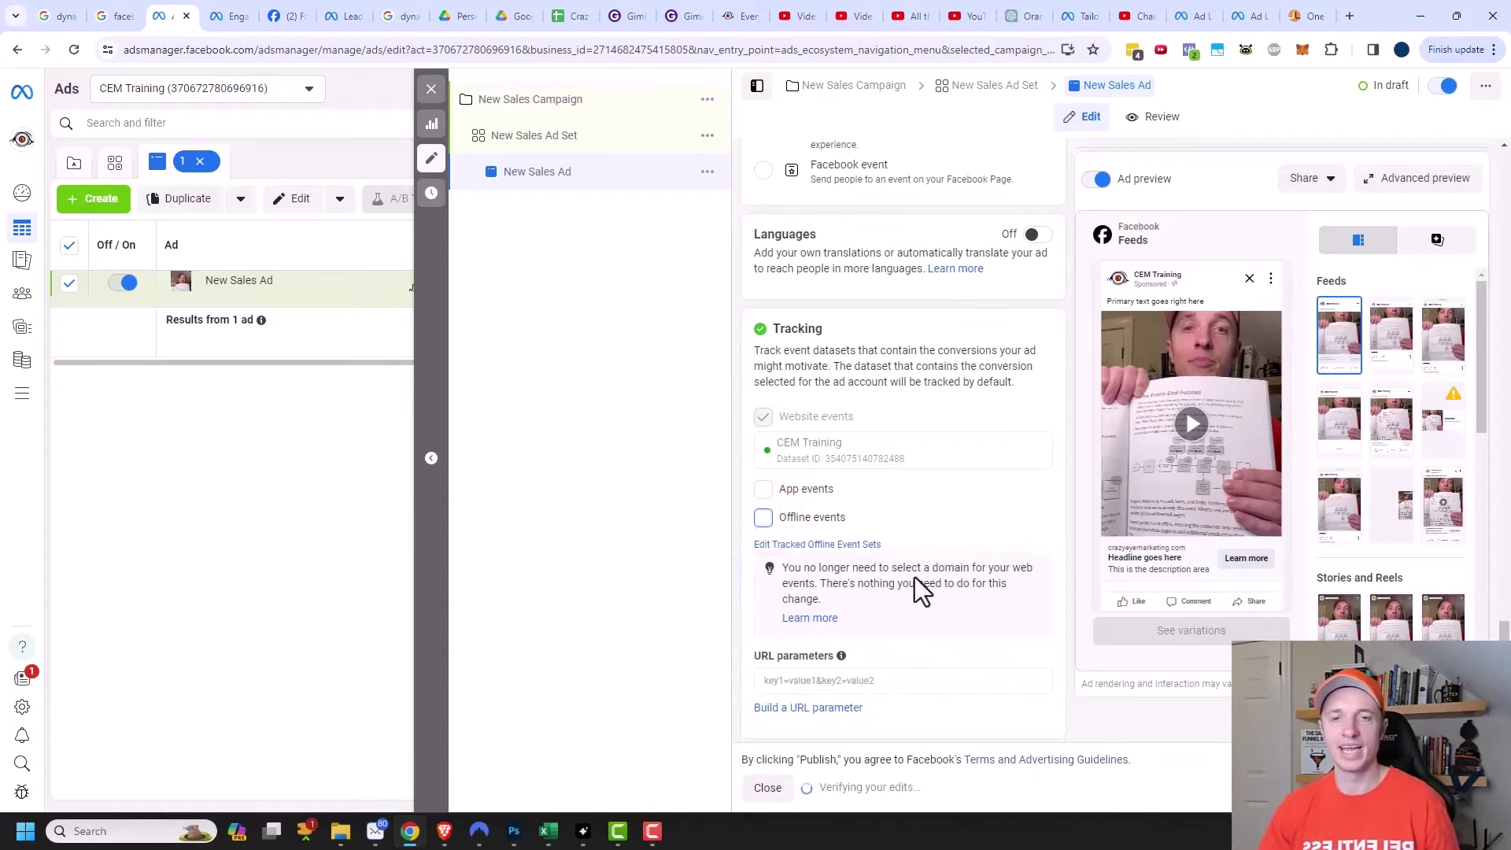
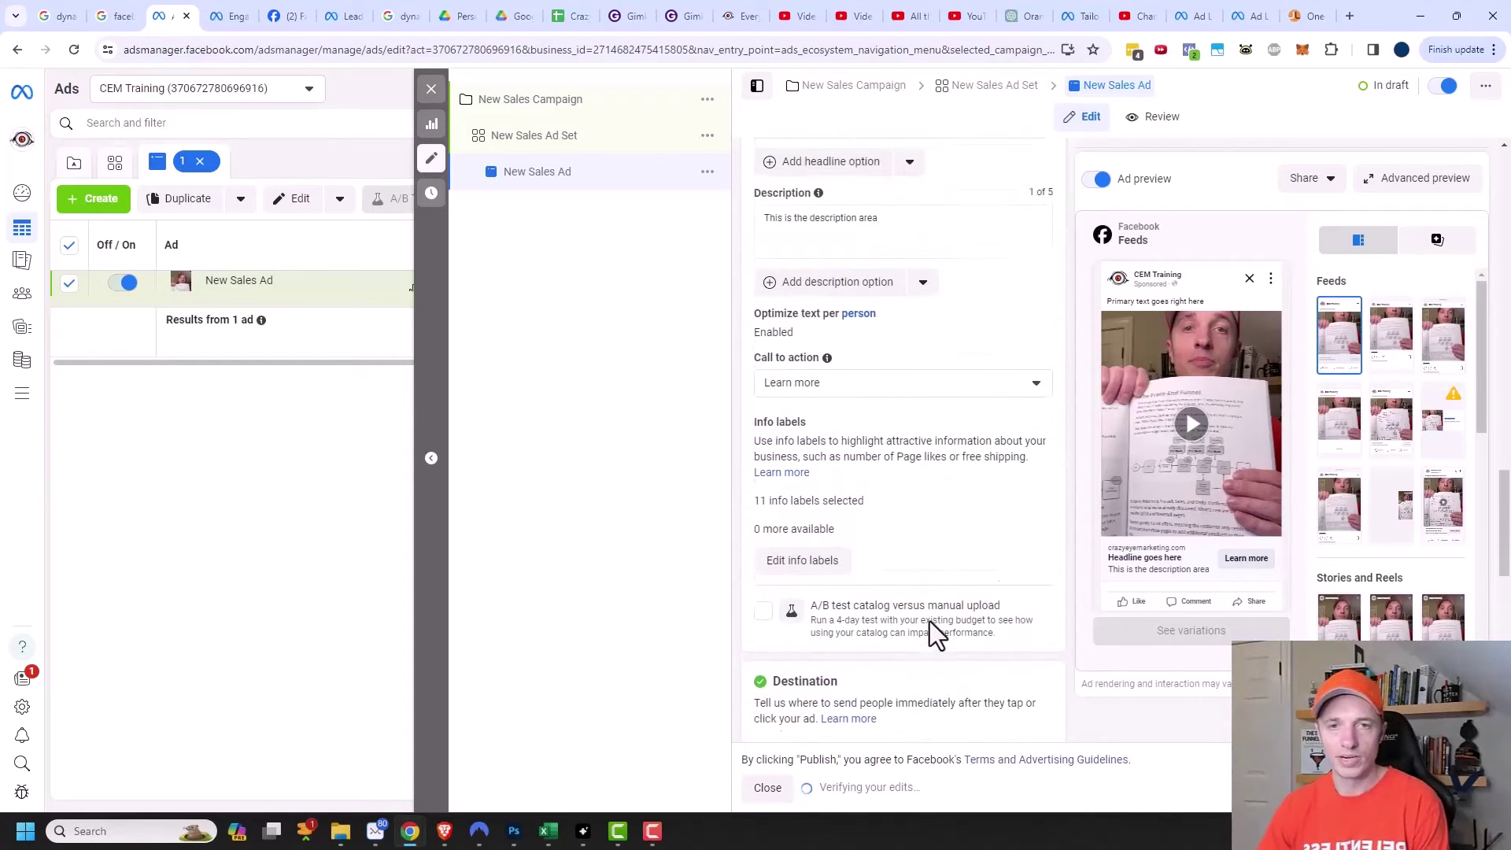
Check the editing options for the Feeds, In-stream ads for videos and reels, Search results placement group and close its editor
scroll(920, 522, up, 8)
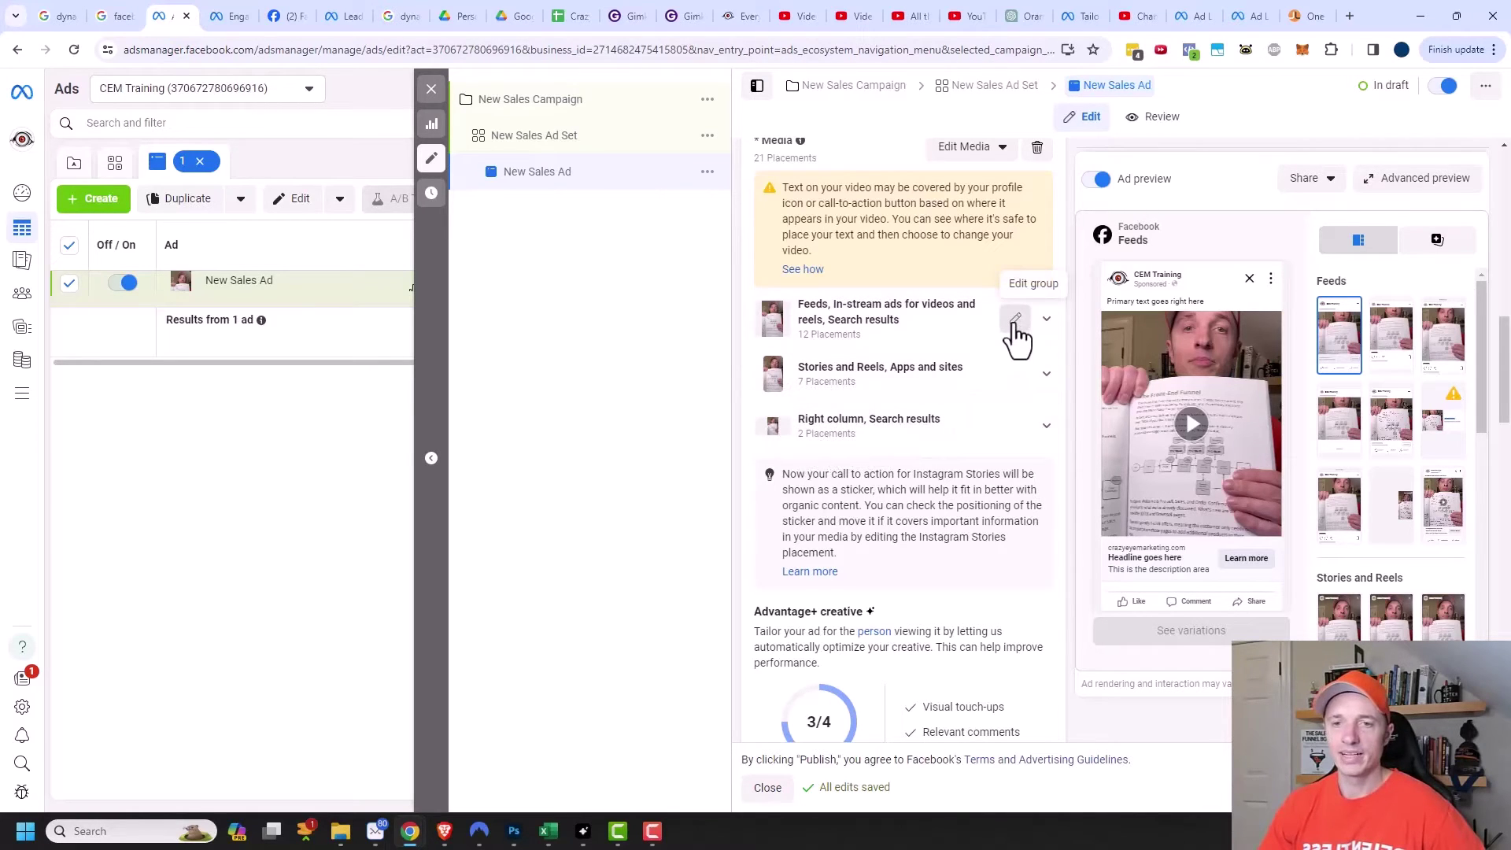
click(1015, 321)
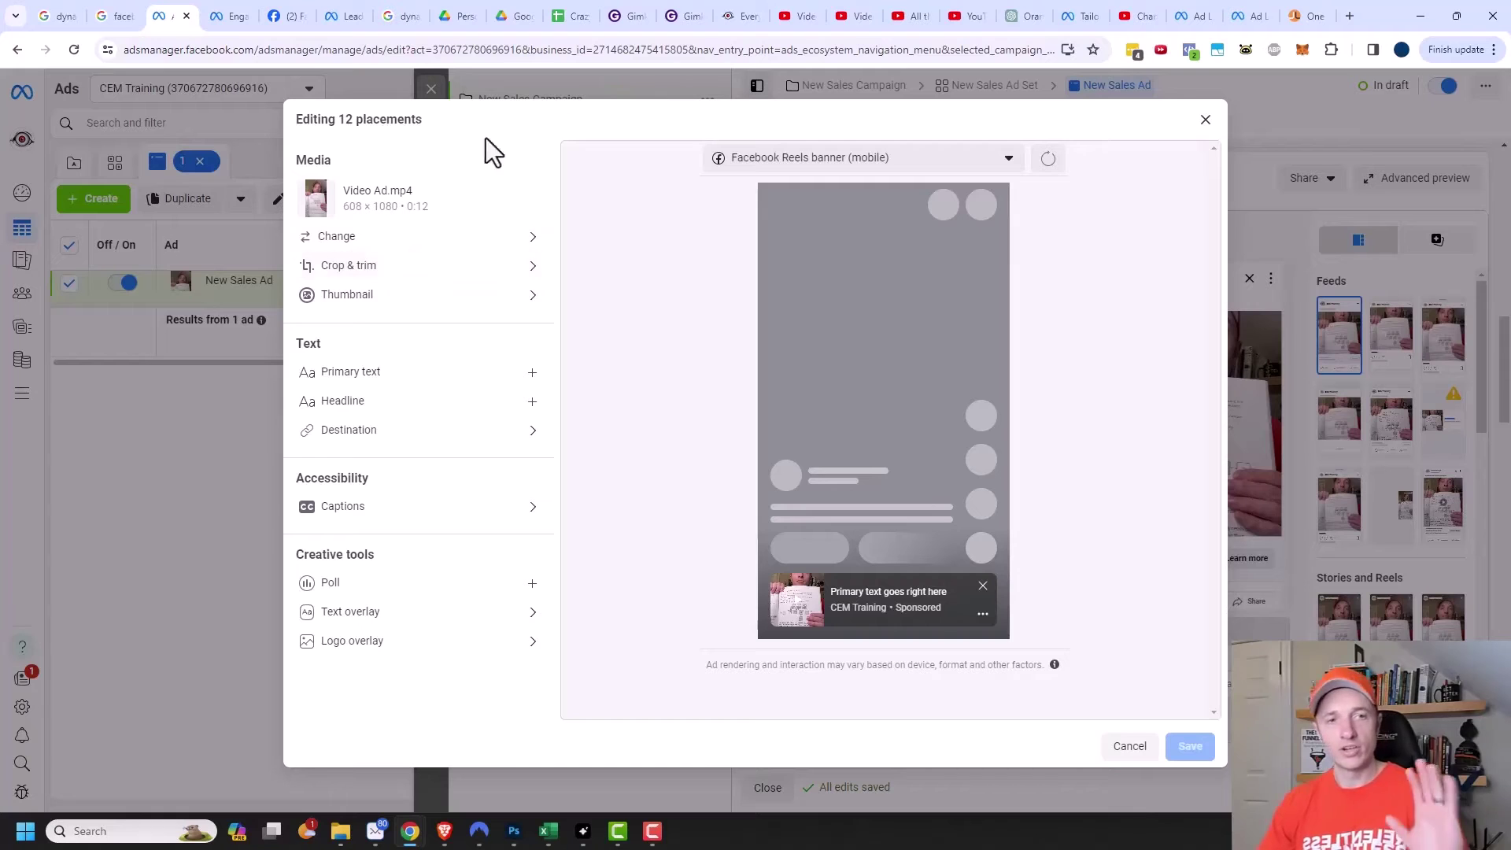
click(1205, 121)
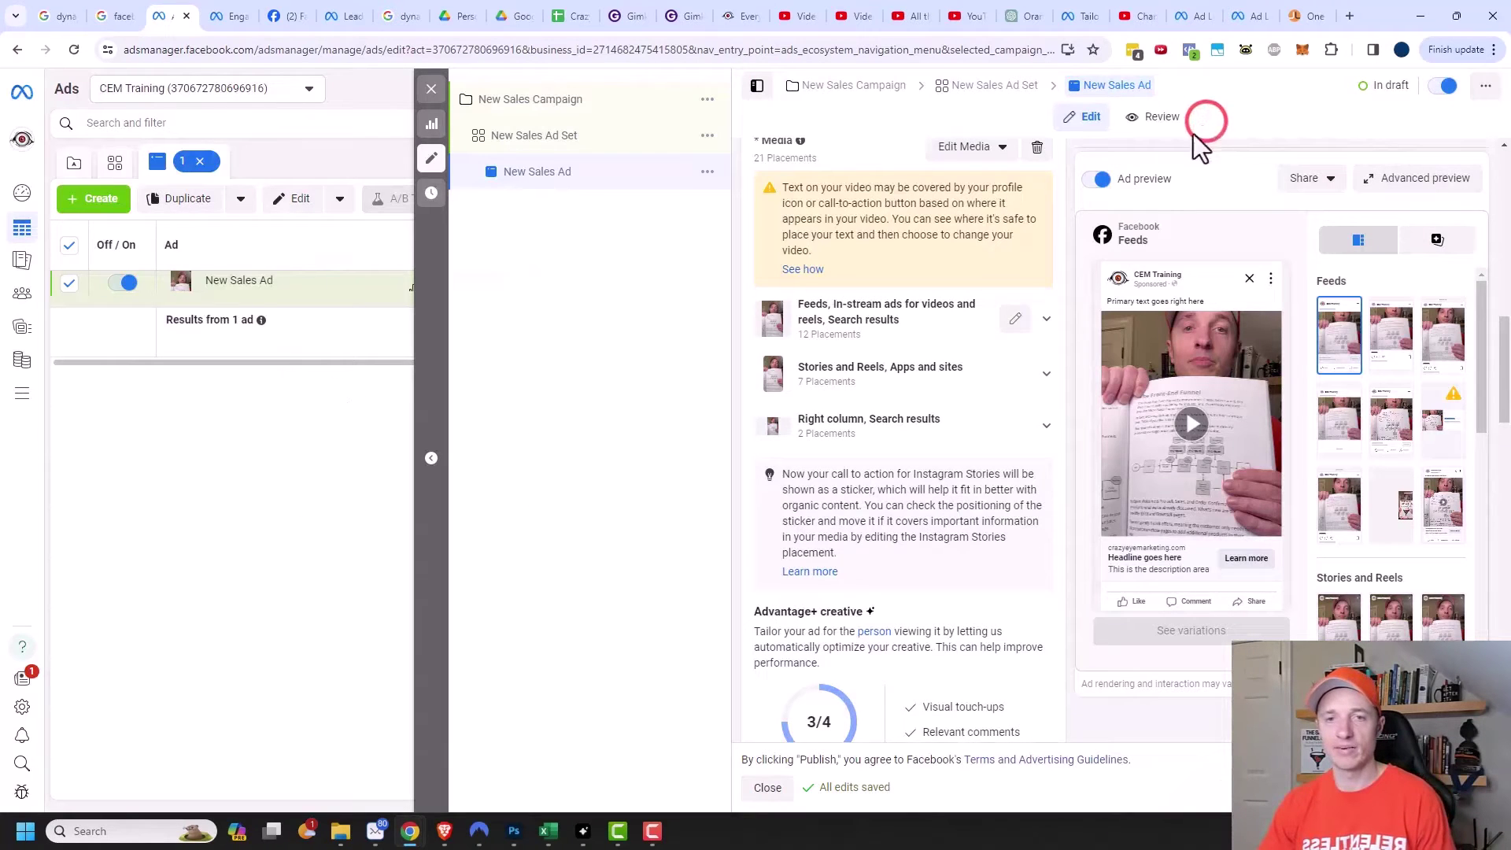
Open the individual Facebook Feed placement for editing and check its Change media and Crop & trim options
click(1047, 320)
scroll(917, 378, down, 1)
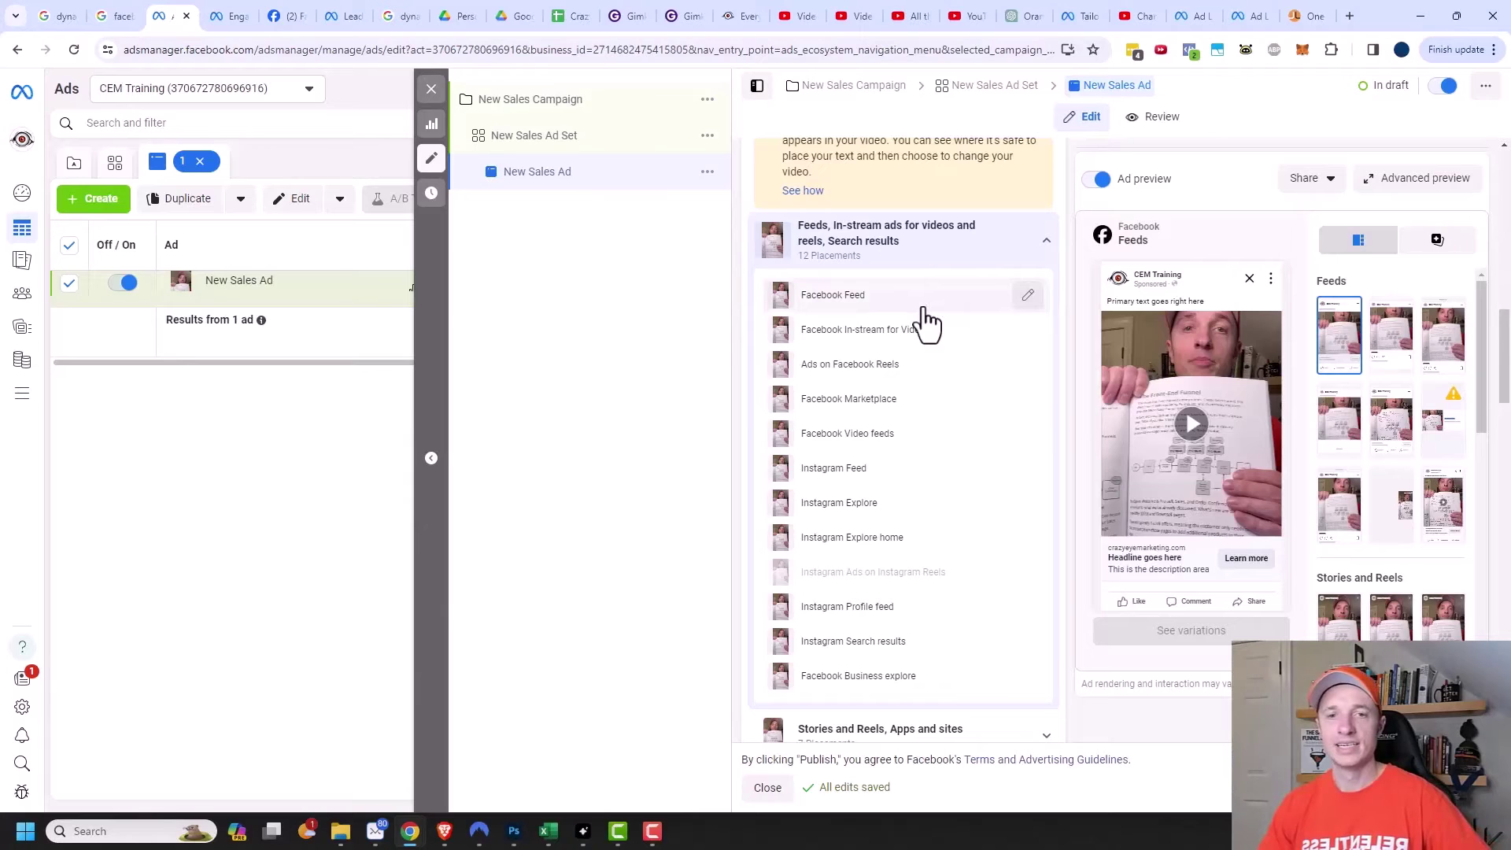
click(1027, 296)
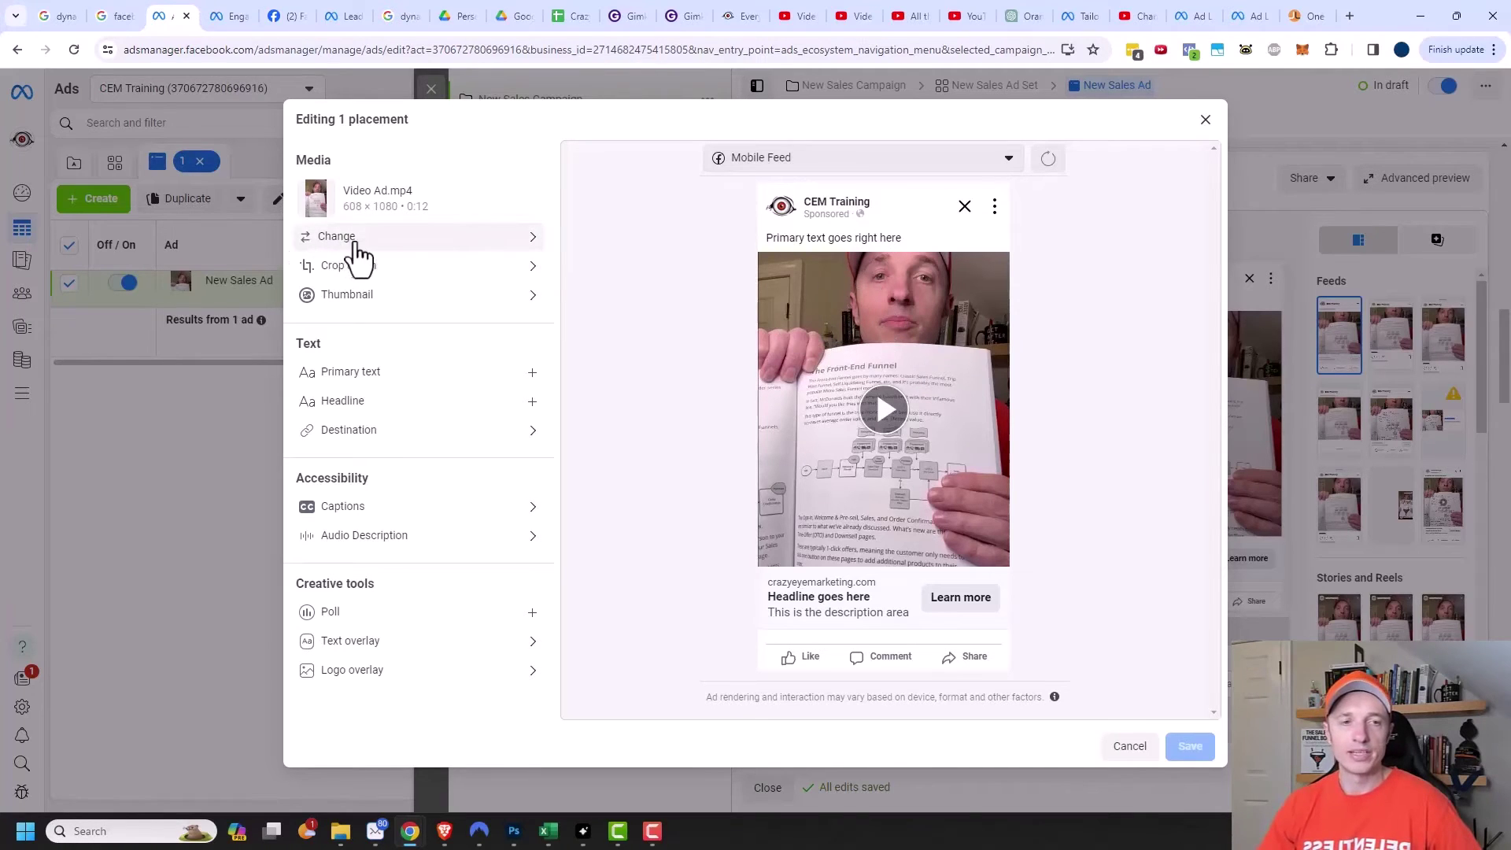
click(476, 240)
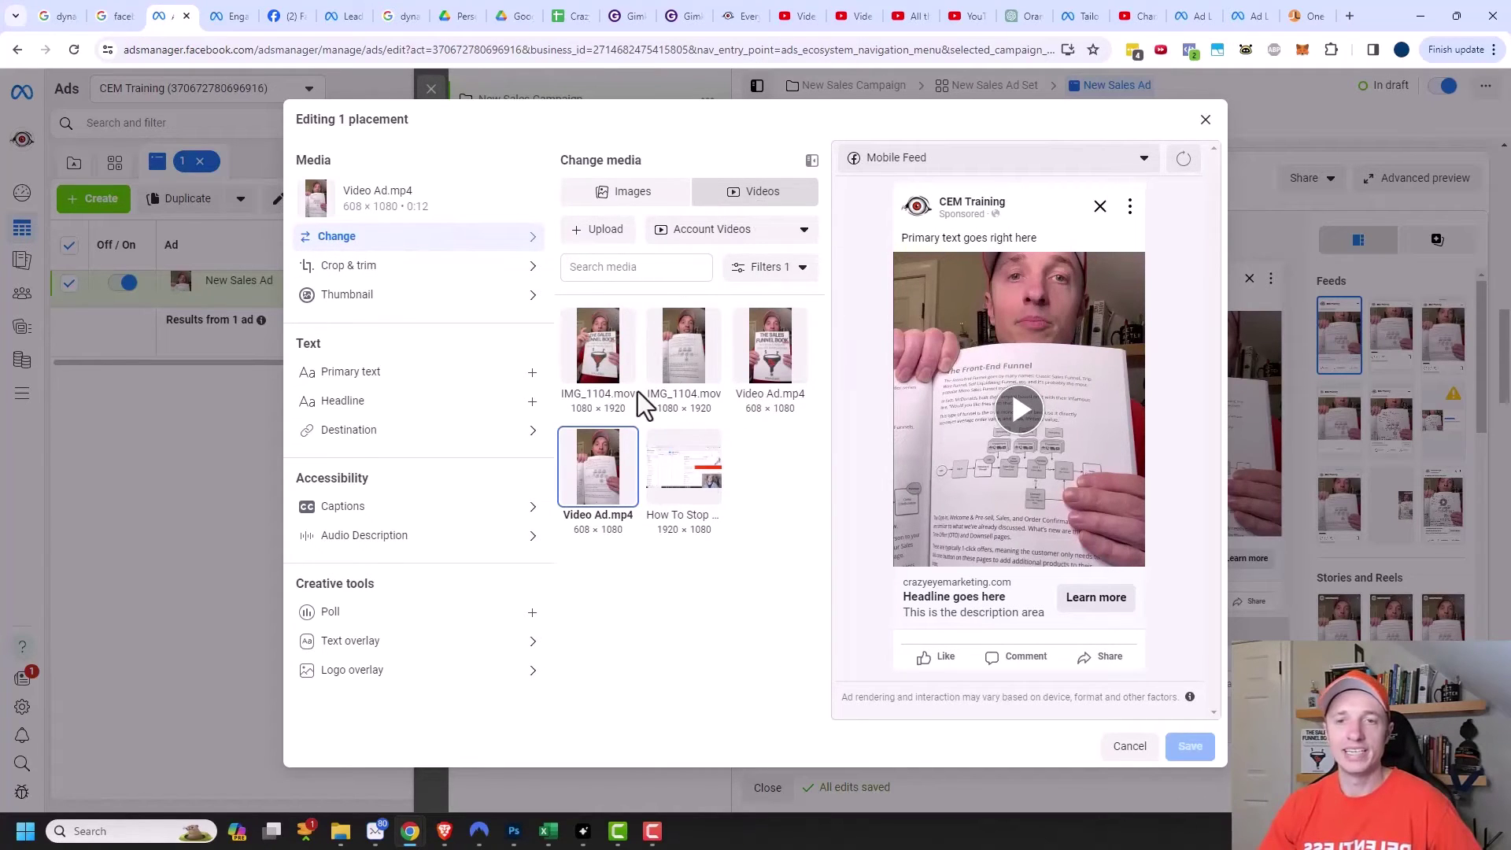
click(433, 267)
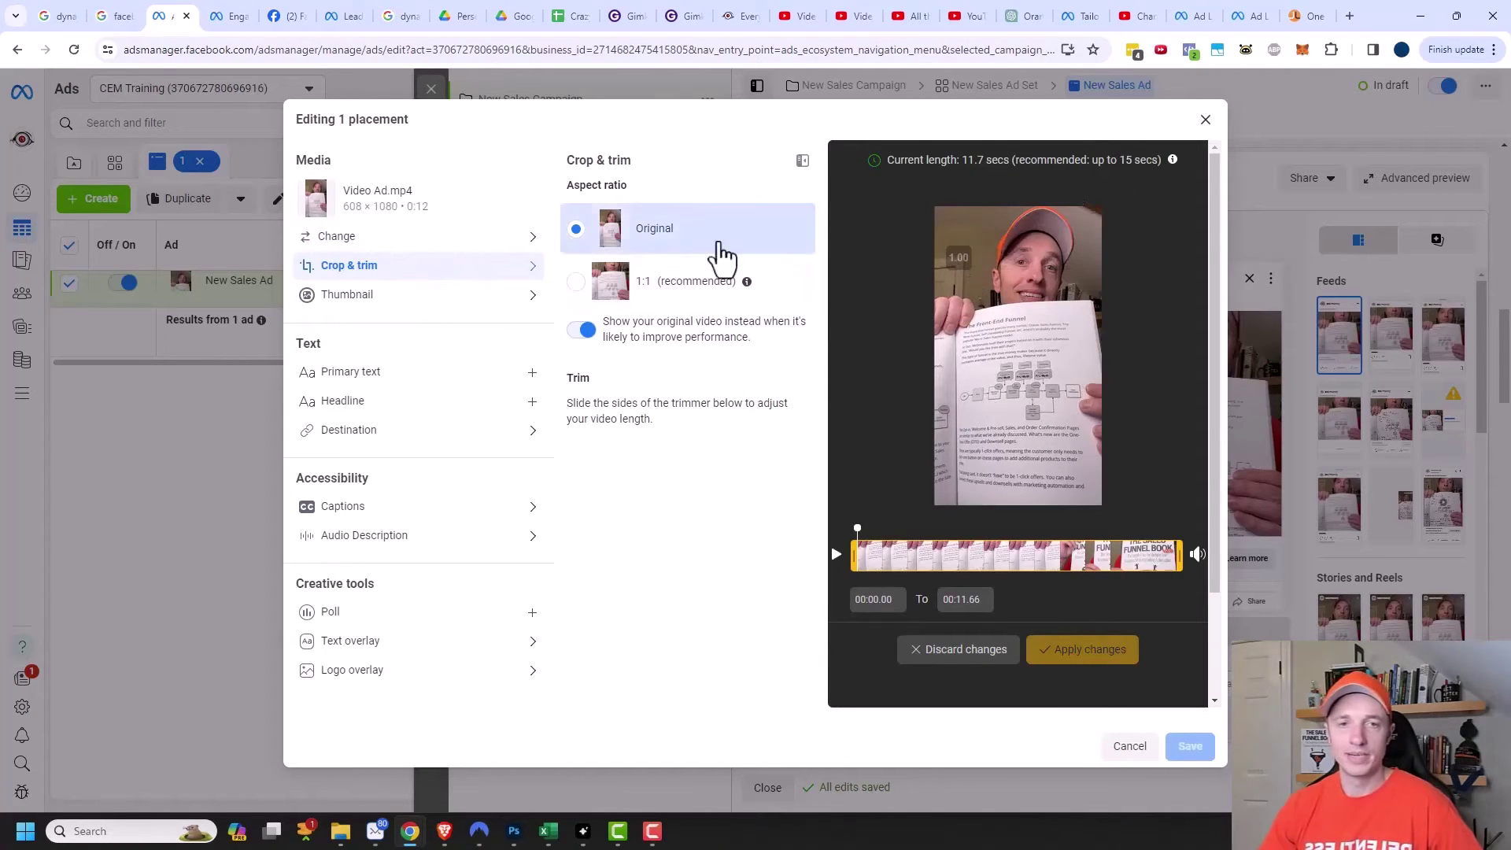
Switch the Facebook Feed placement's thumbnail to Manual and select the second suggested video frame
click(359, 313)
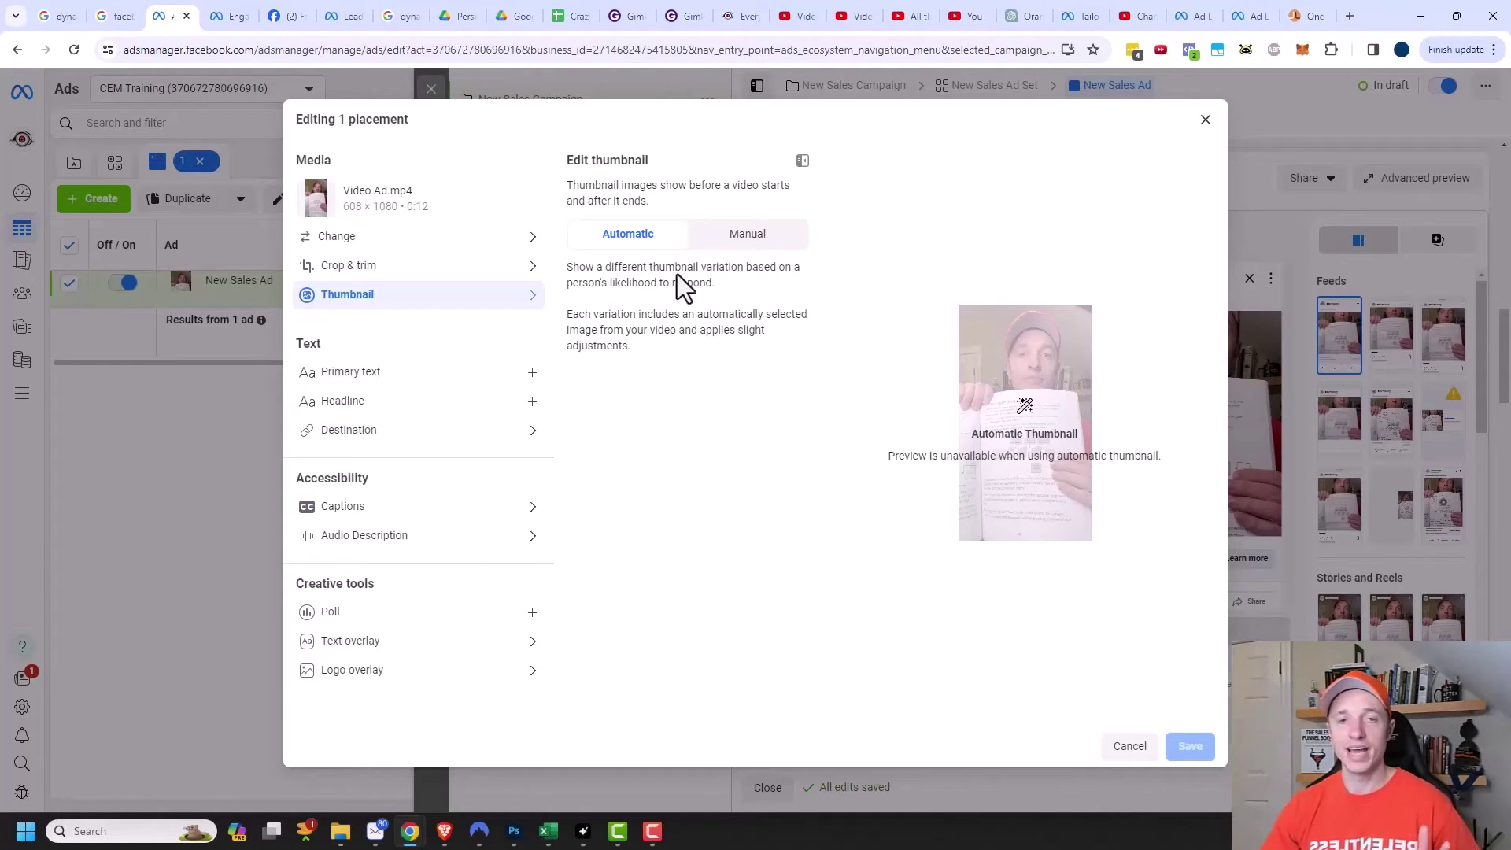
click(752, 236)
click(760, 464)
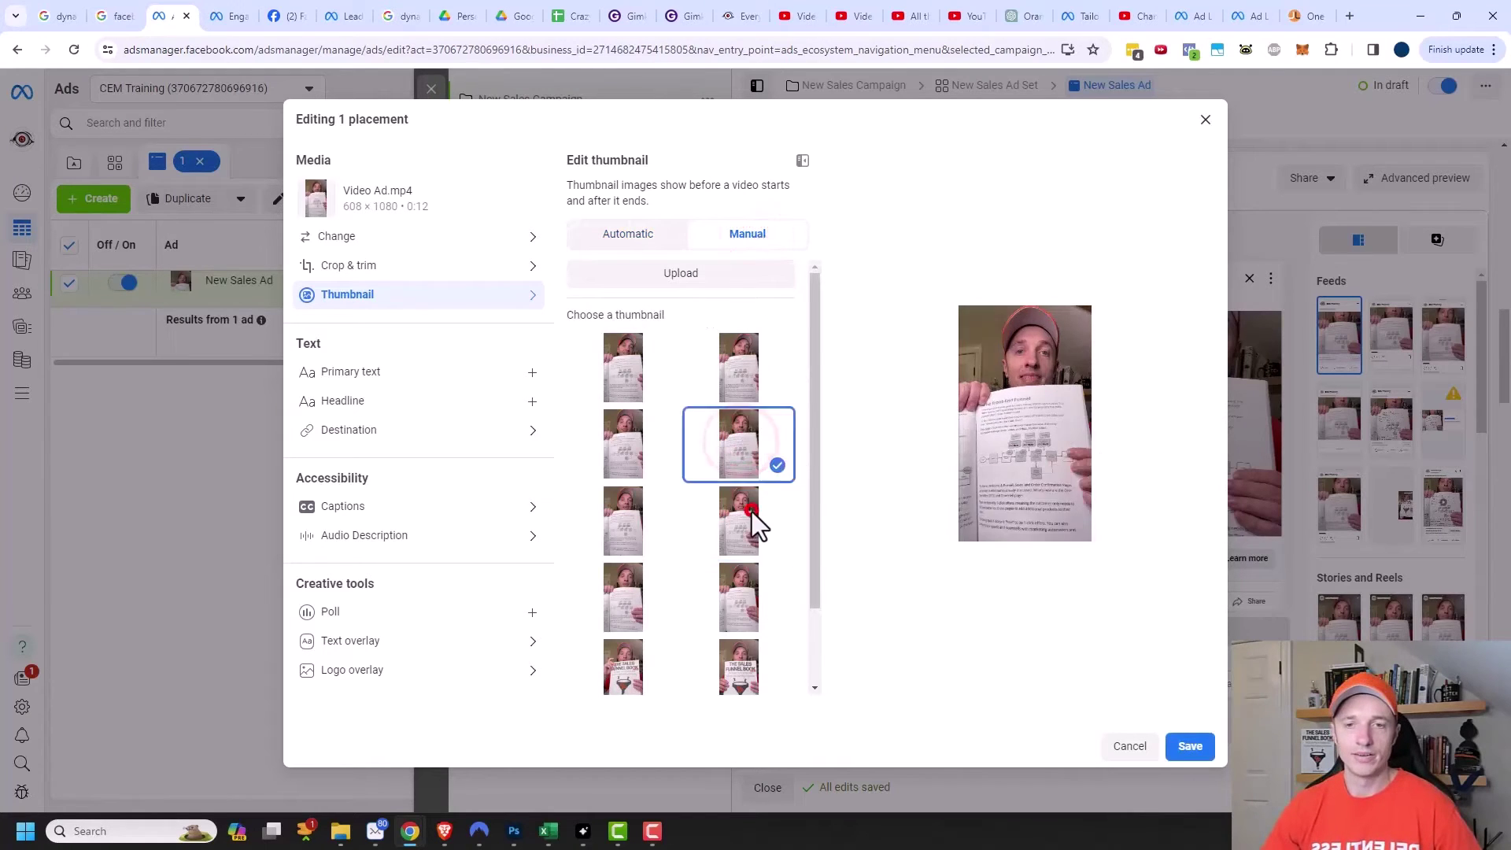
click(752, 511)
click(745, 362)
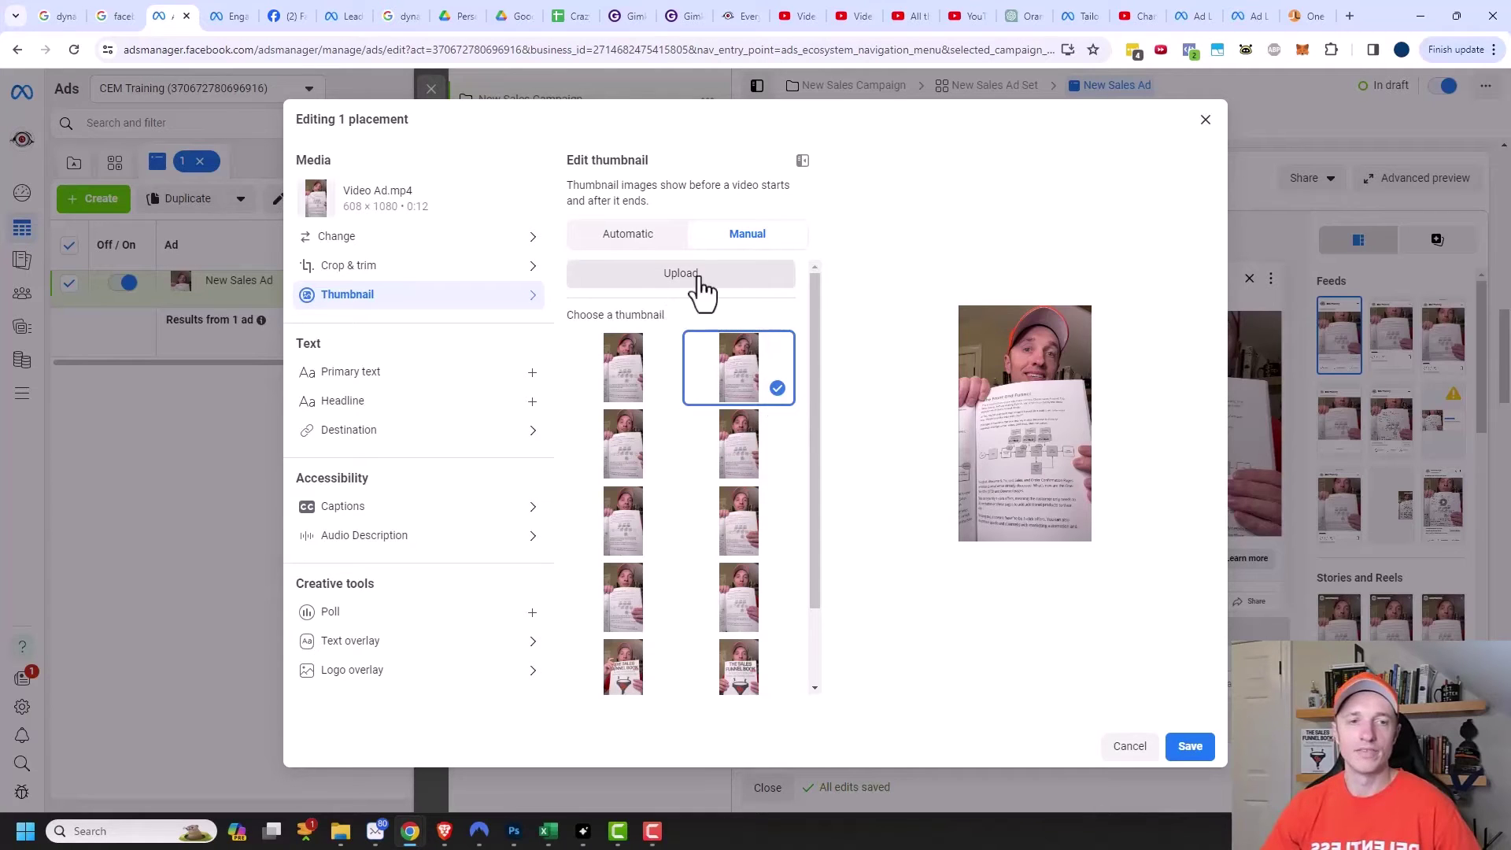
Review the primary text, headline and destination customization options for the Facebook Feed placement
click(376, 375)
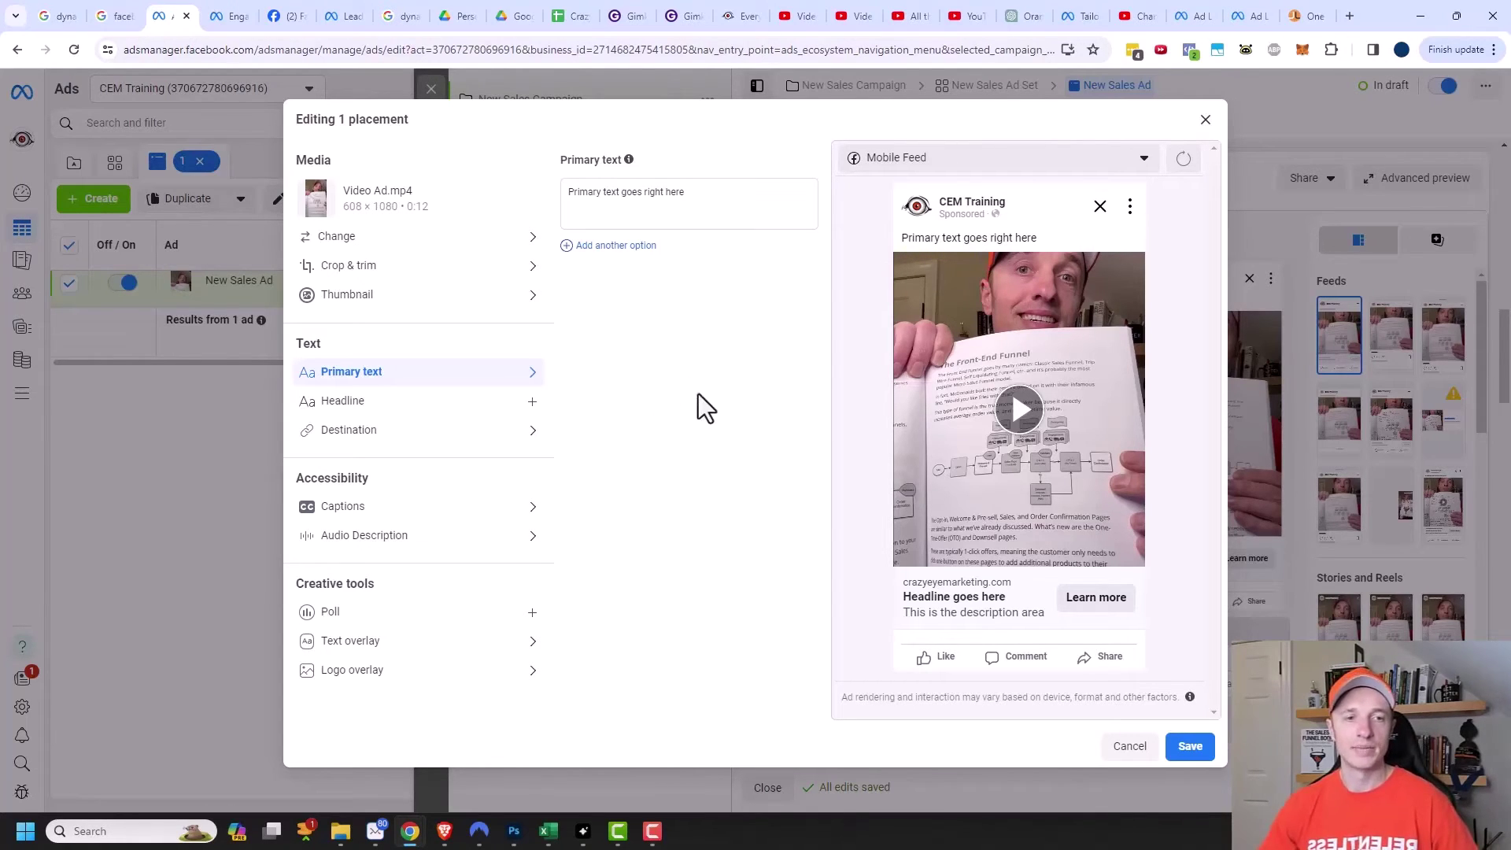
click(378, 400)
click(416, 437)
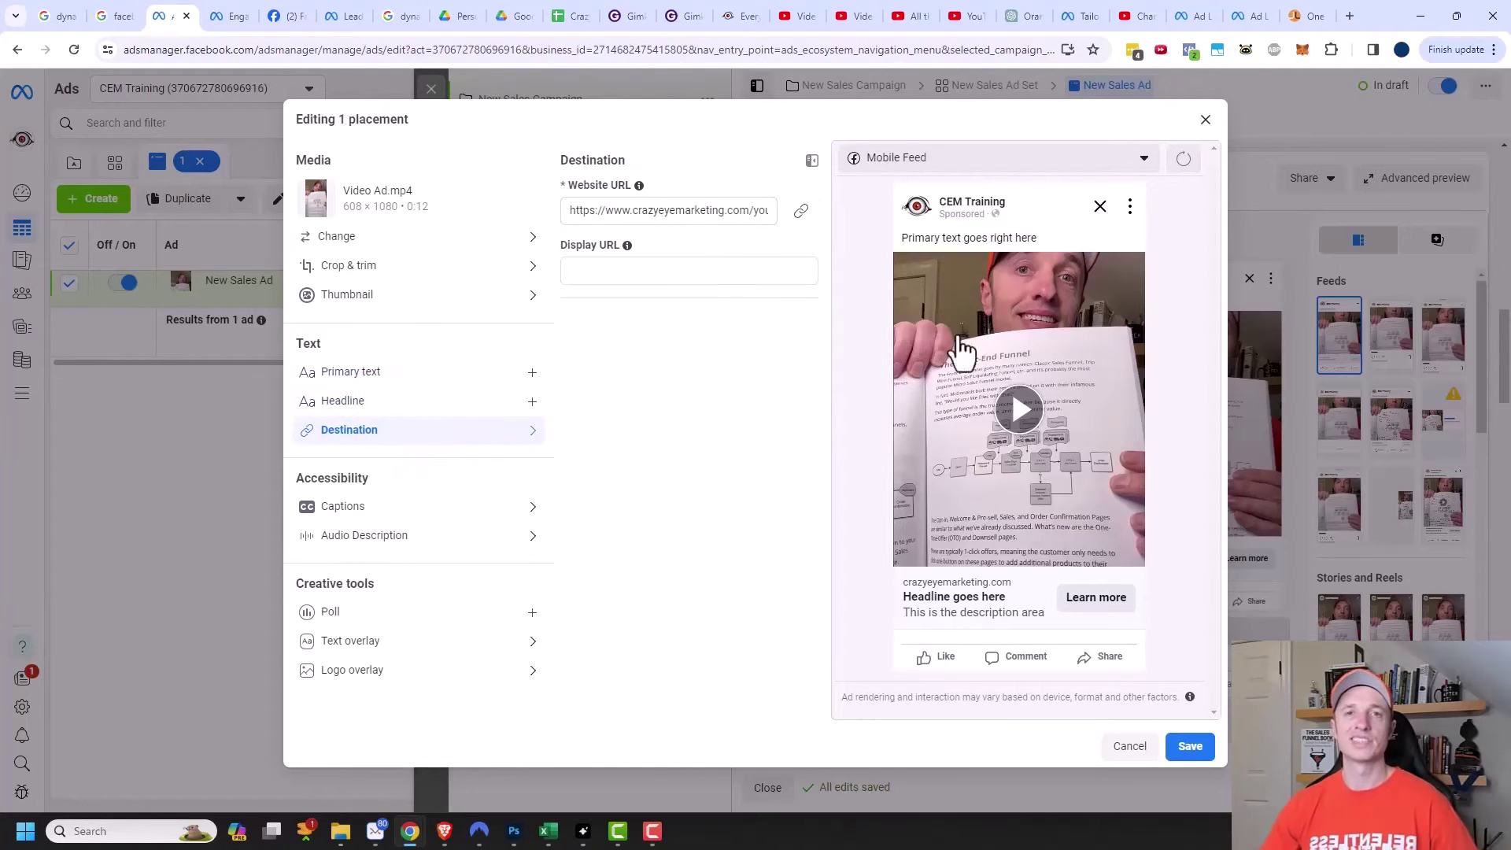
Generate captions automatically for the Facebook Feed placement's video and play part of it to review them
click(379, 513)
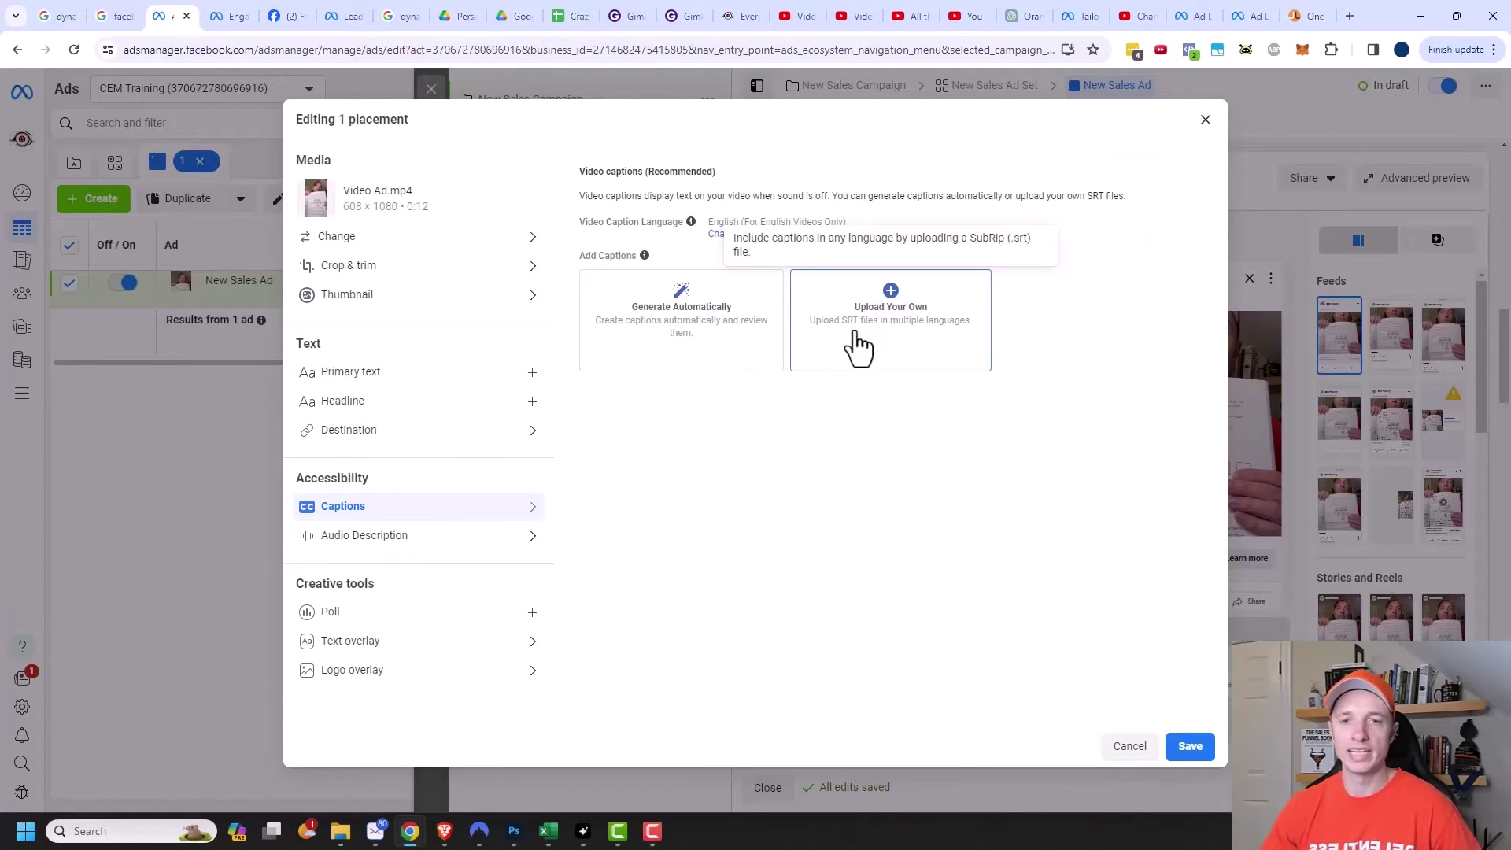
click(682, 324)
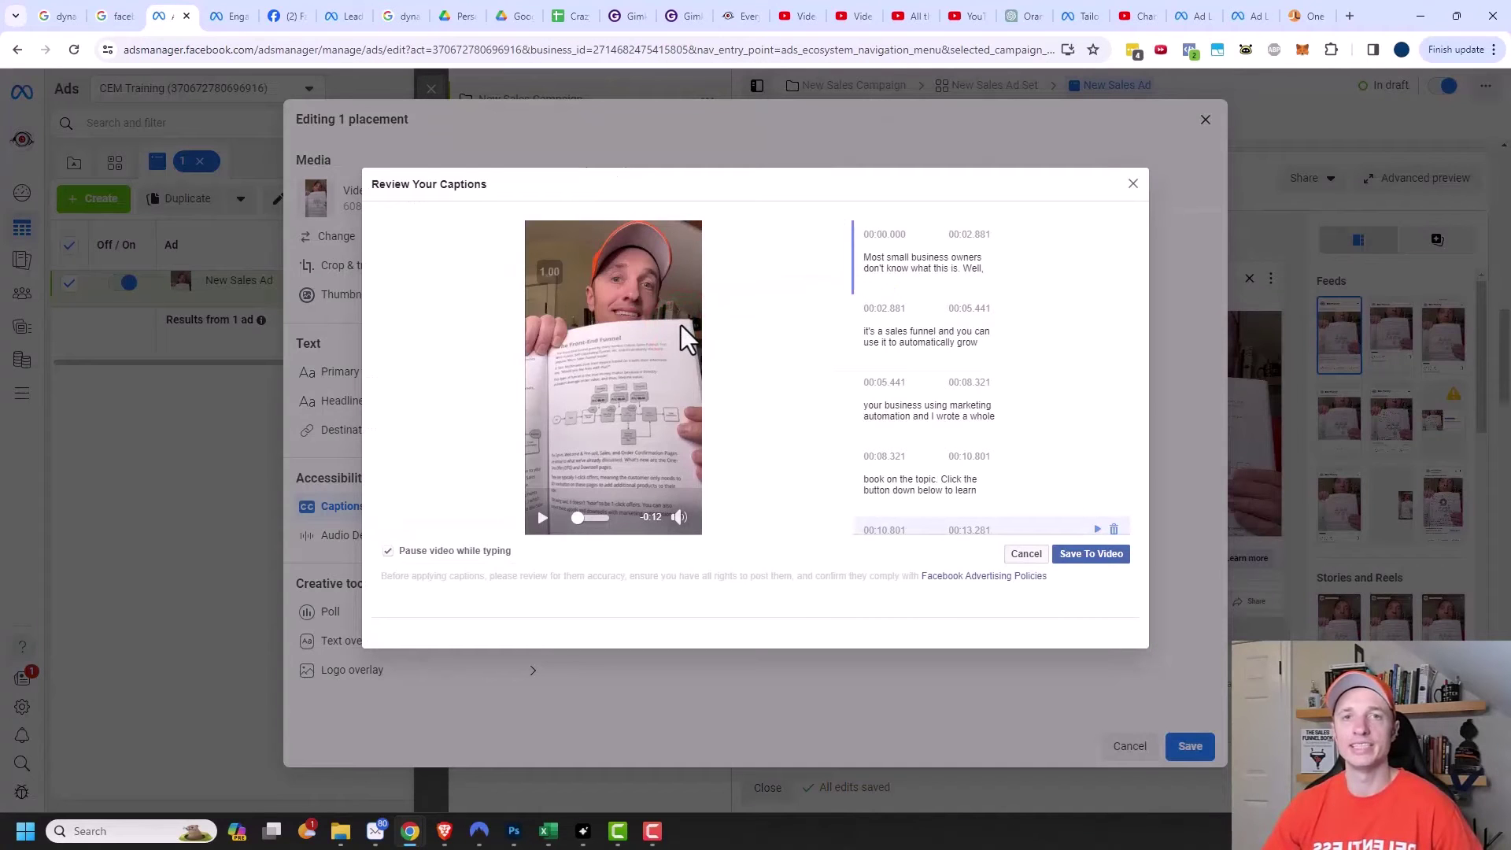
click(542, 518)
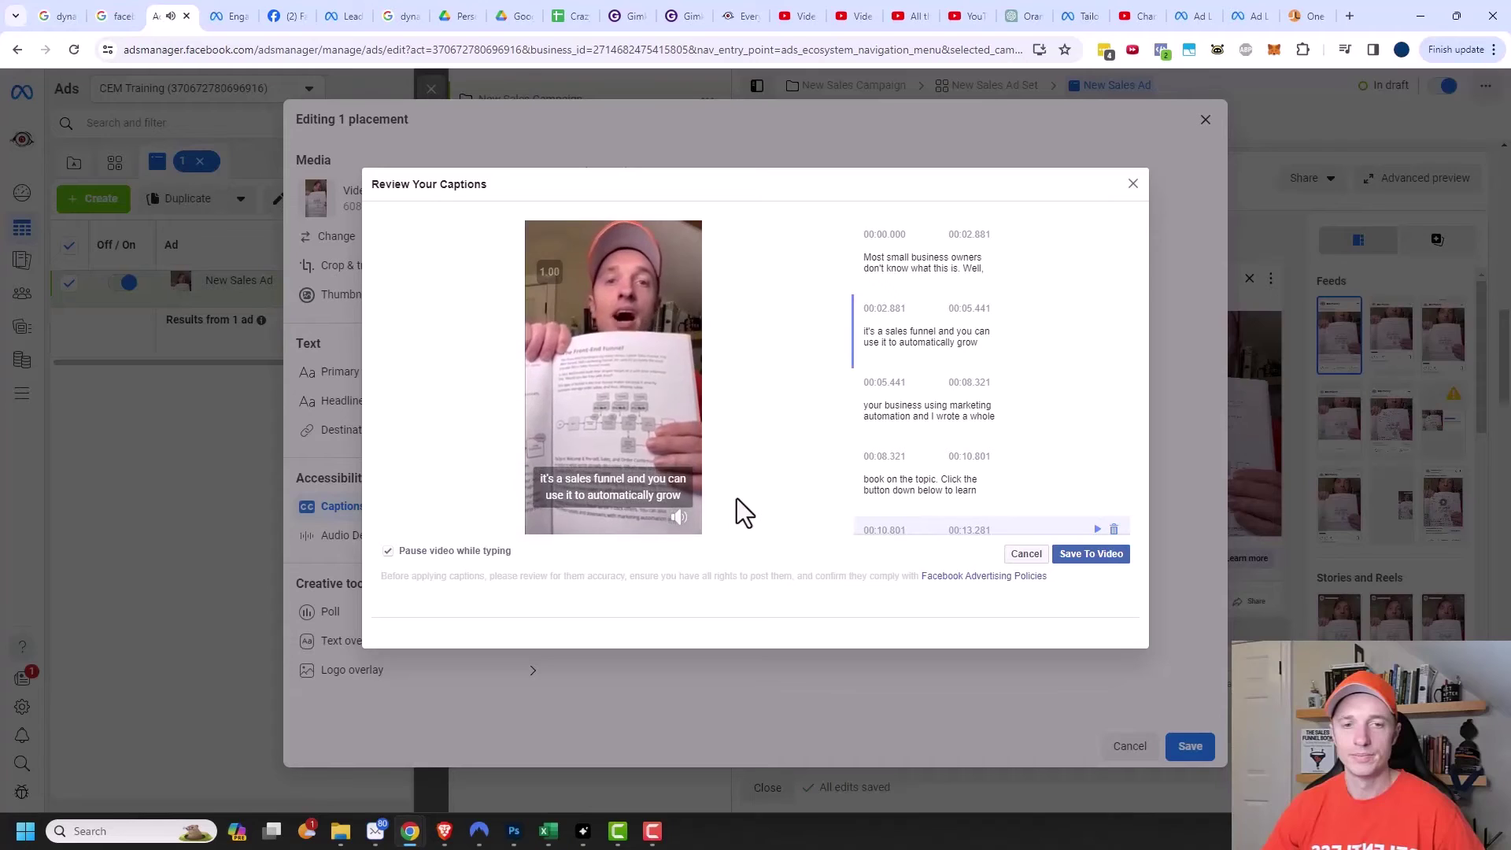
click(543, 513)
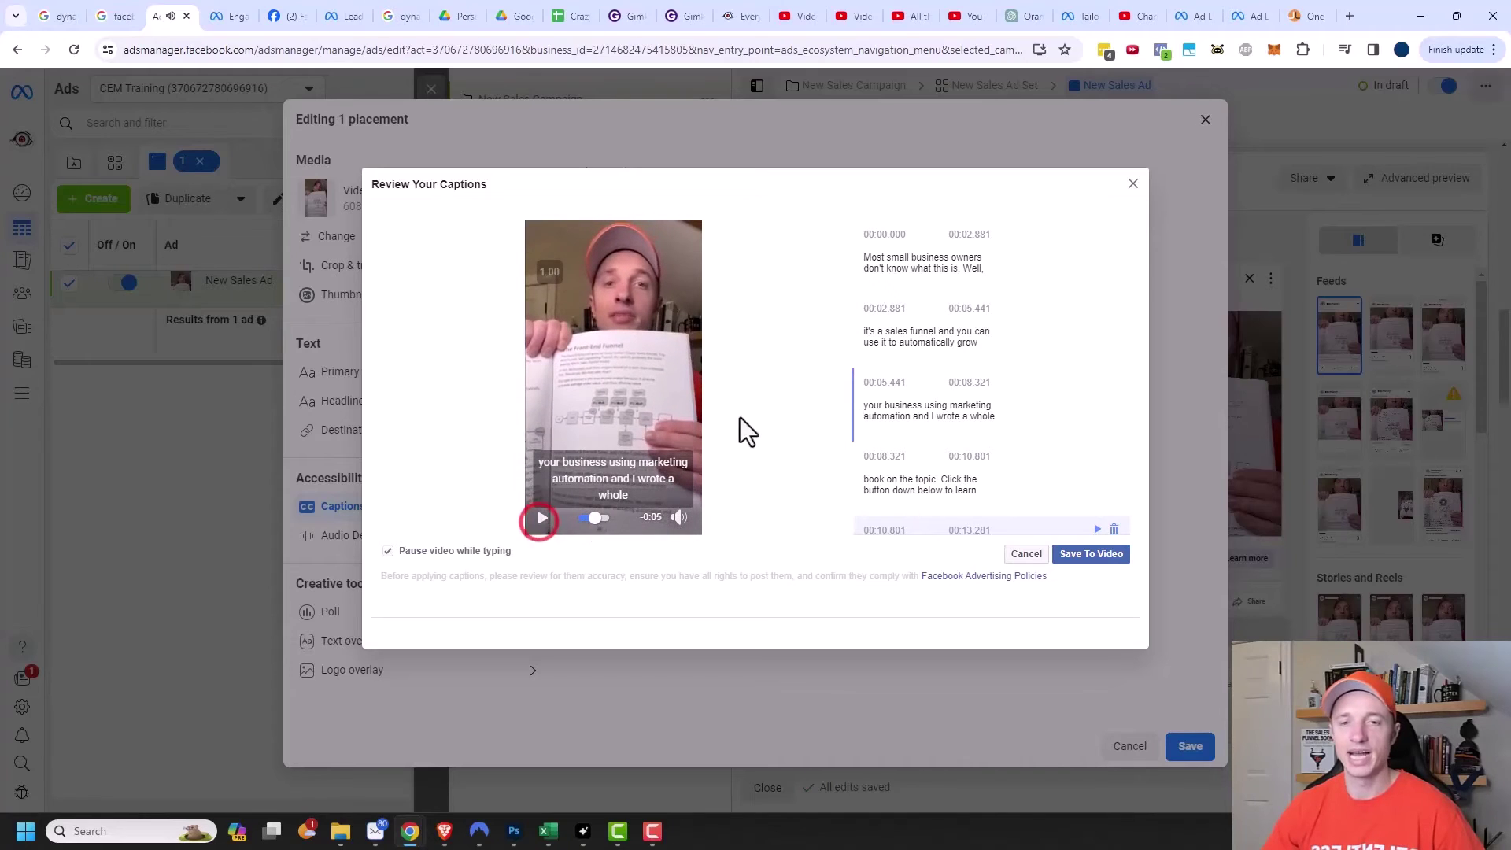
Replace the word "whole" in the third caption line with placeholder text and save the captions to the video
click(980, 414)
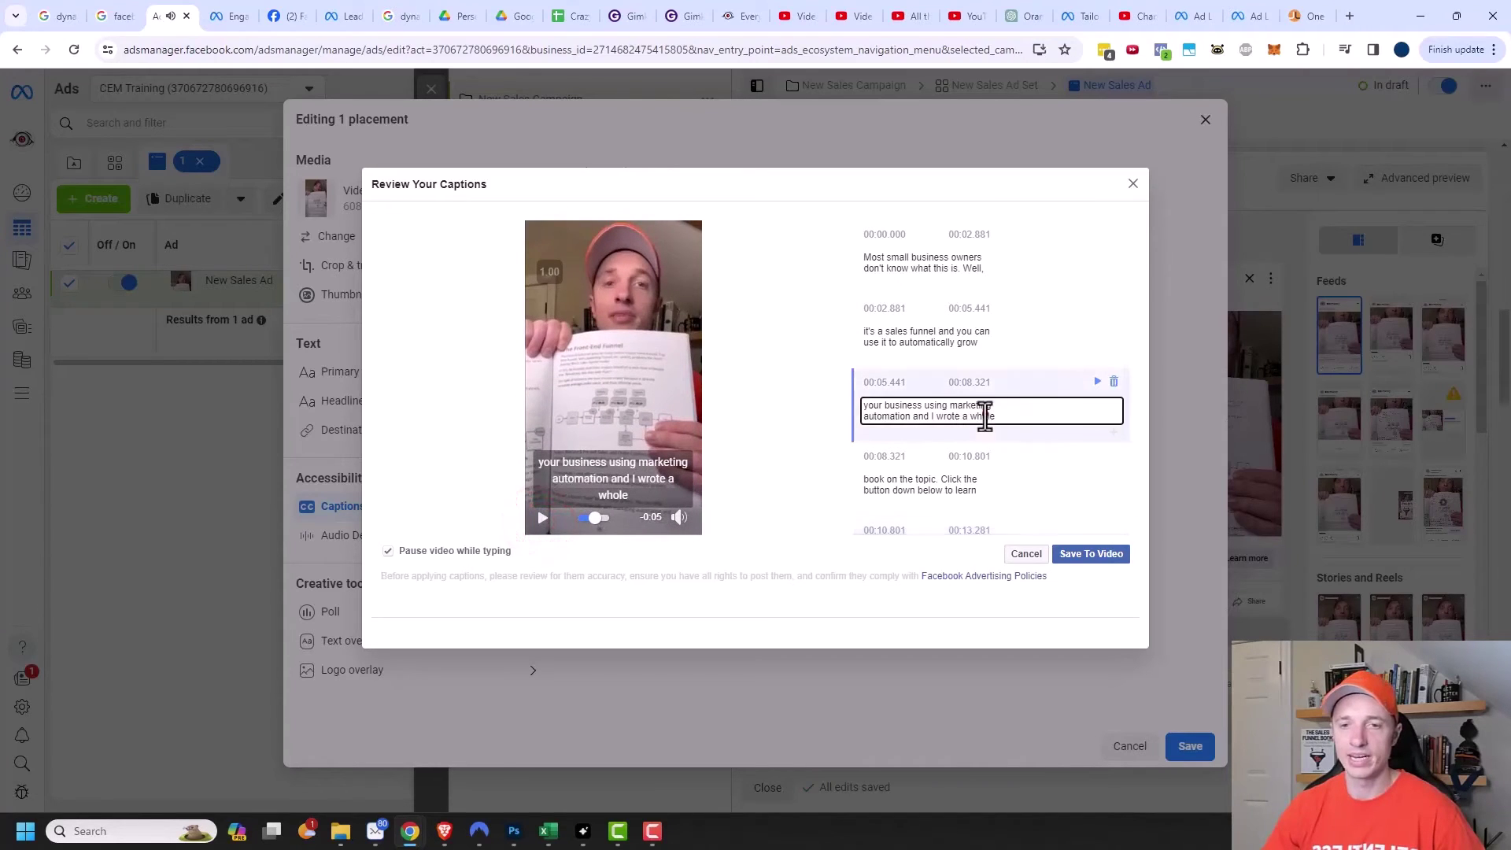
double_click(983, 417)
text(fds)
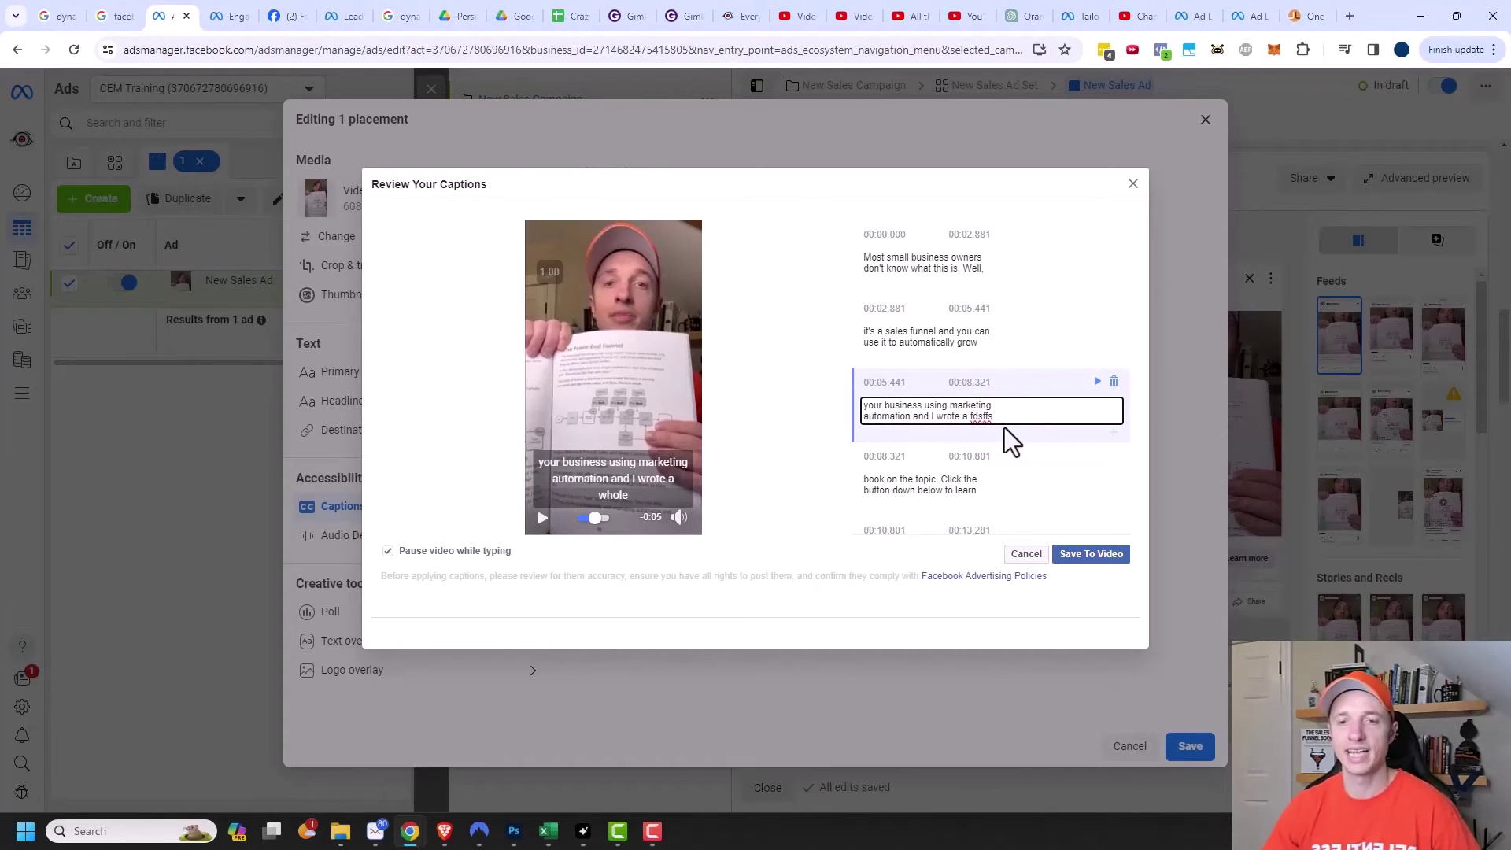
scroll(990, 428, down, 1)
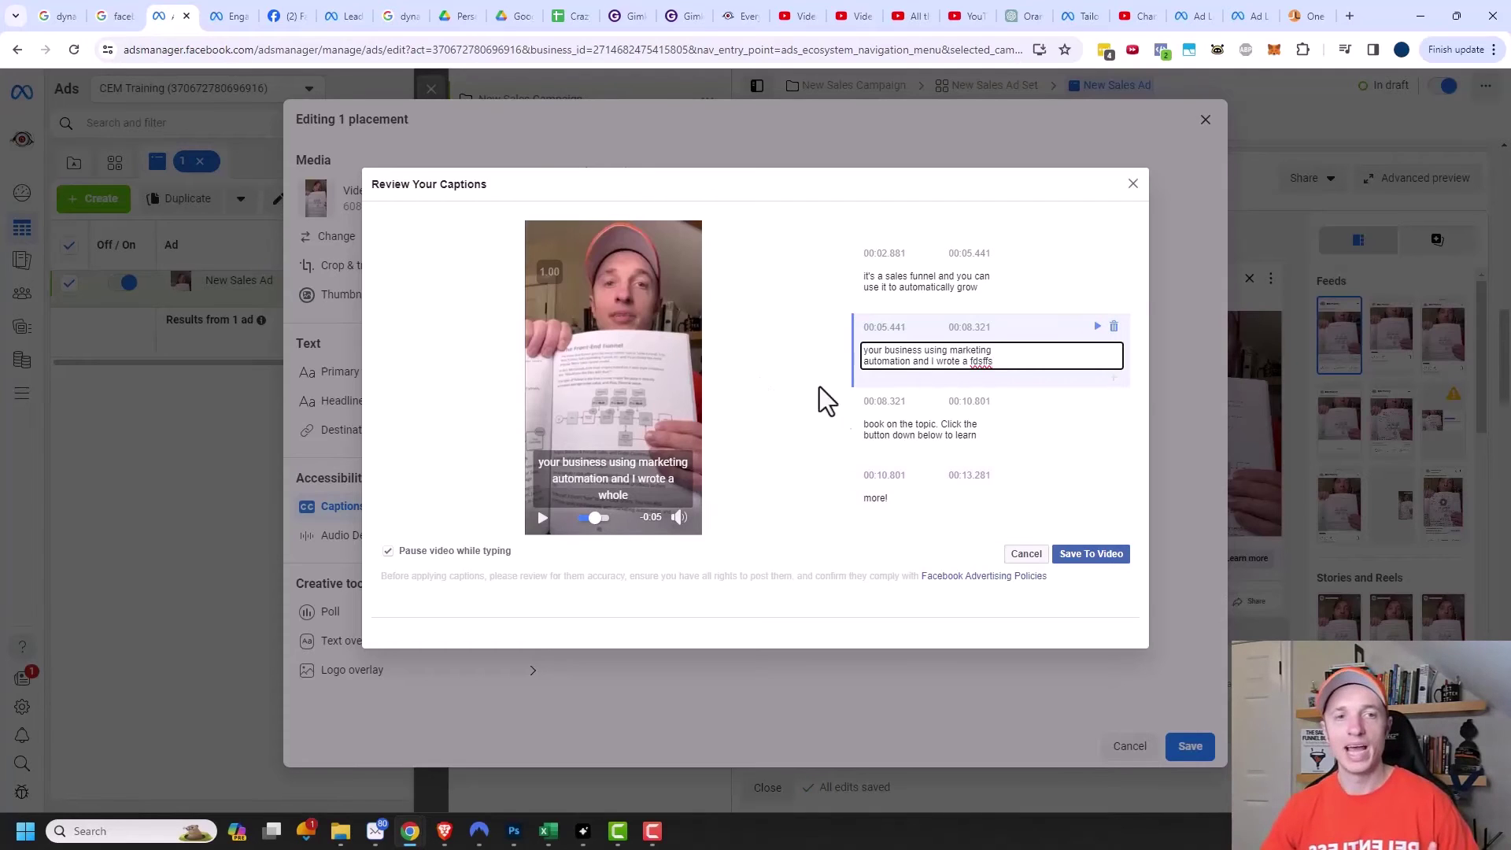
click(1093, 554)
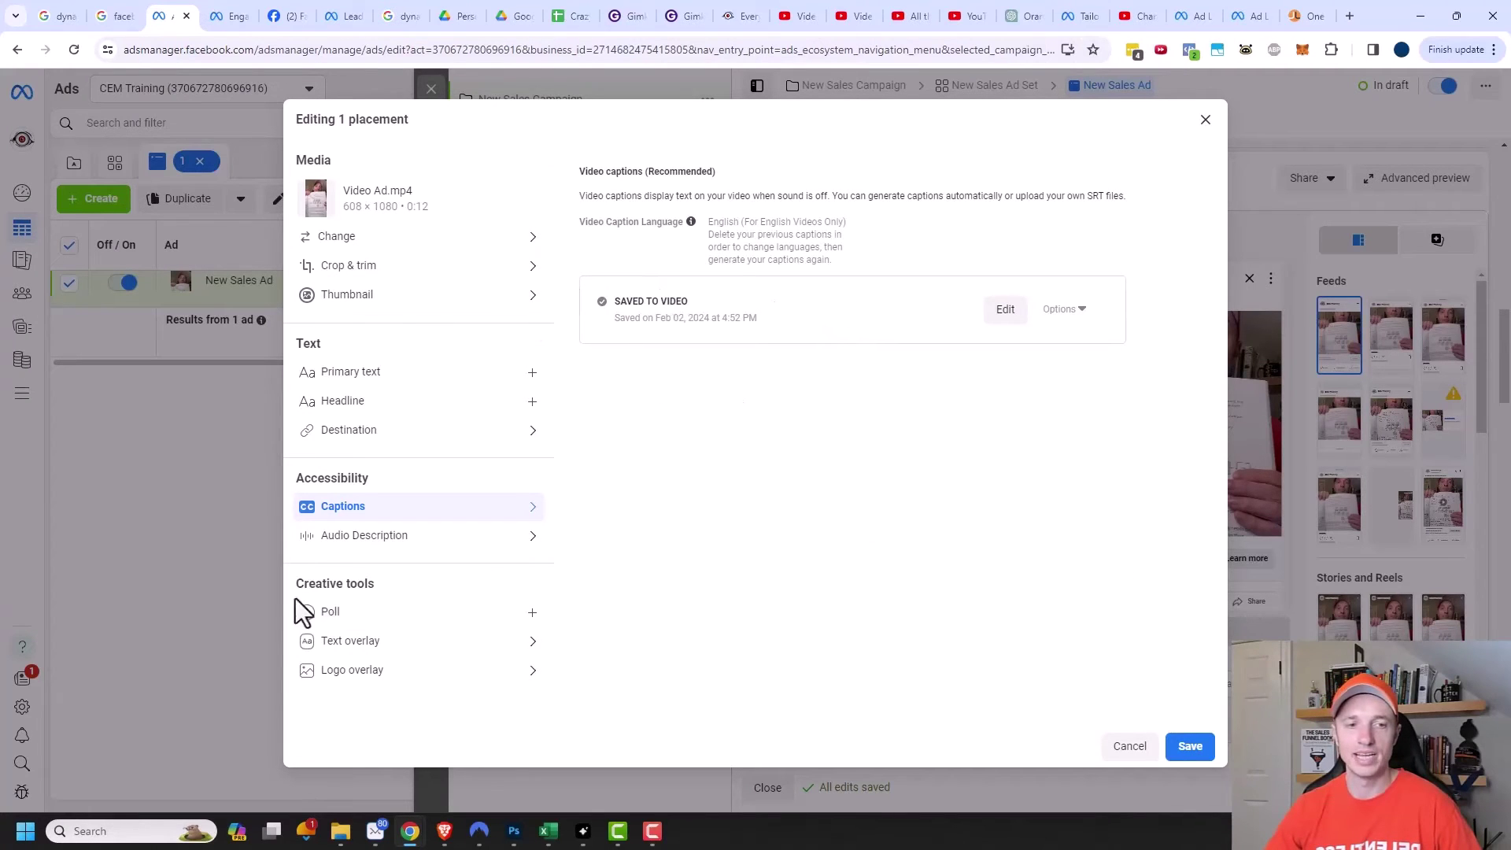
Review the audio description upload option and add a poll with the default question and choices
click(344, 545)
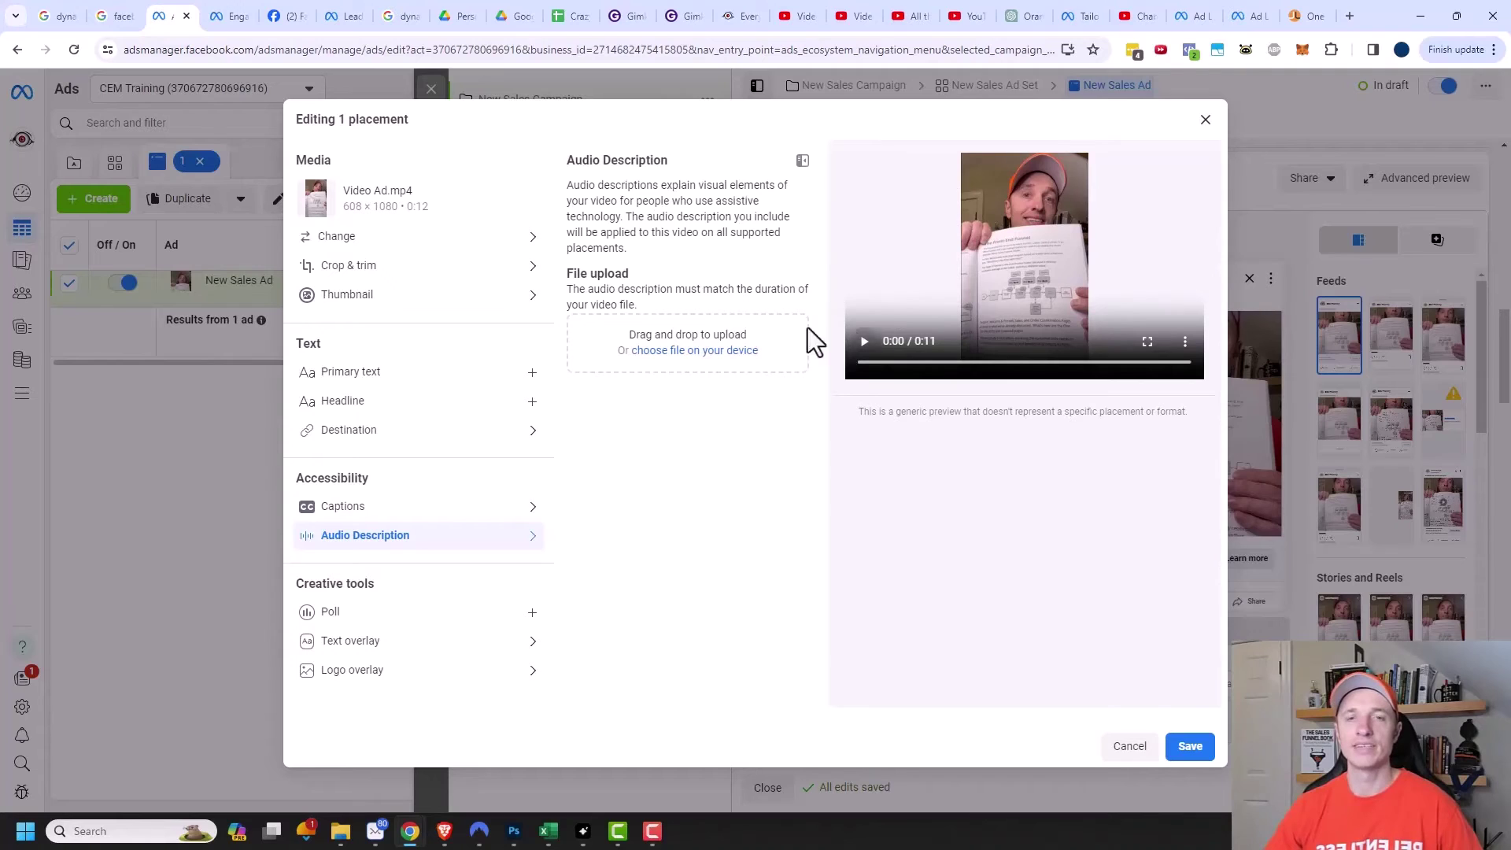
click(355, 612)
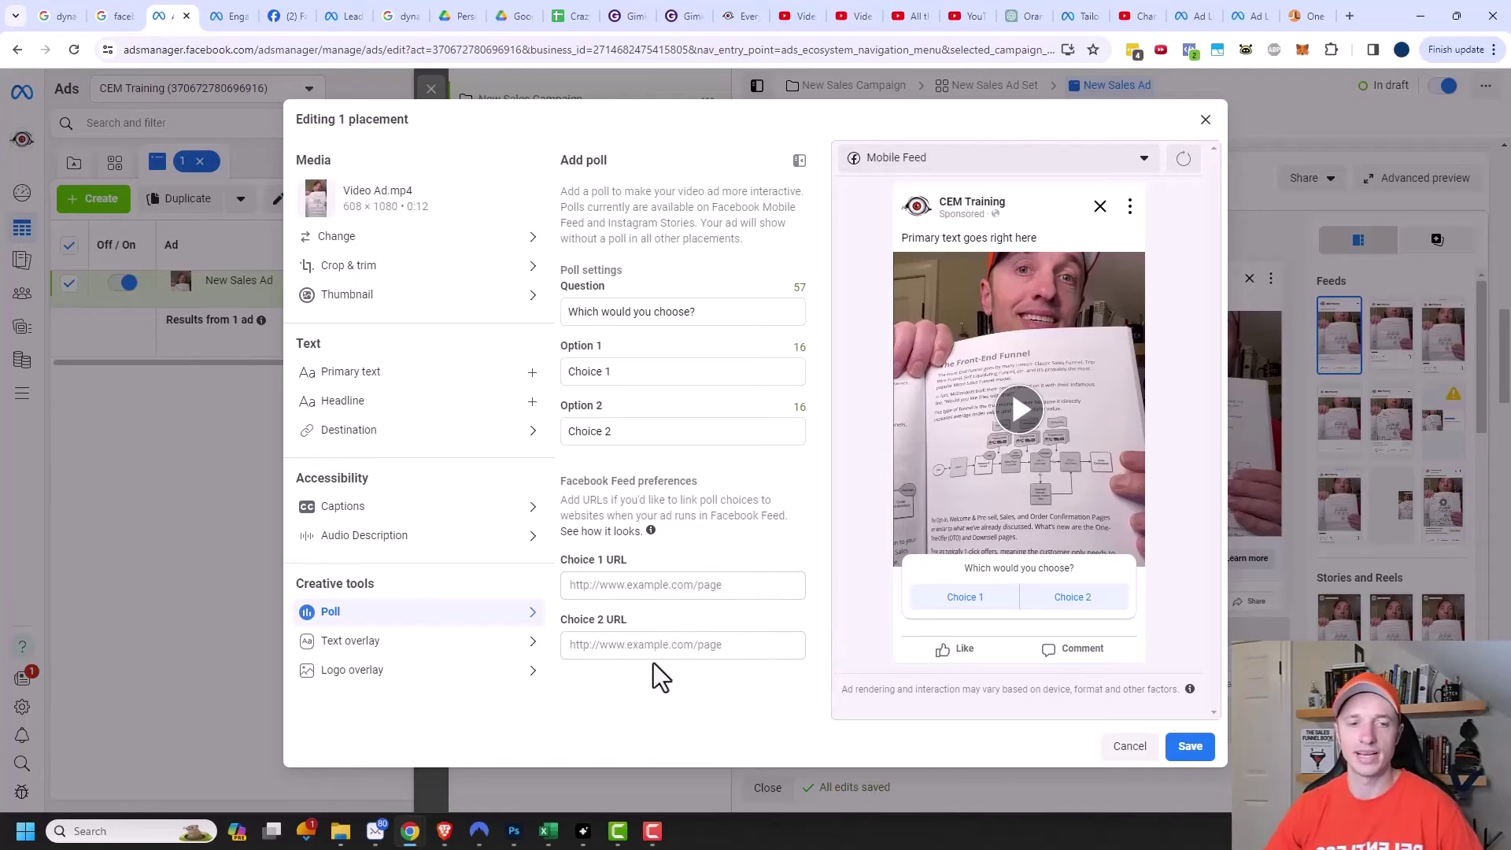
Add a text overlay reading "Write something" and move it to the upper part of the video
click(429, 642)
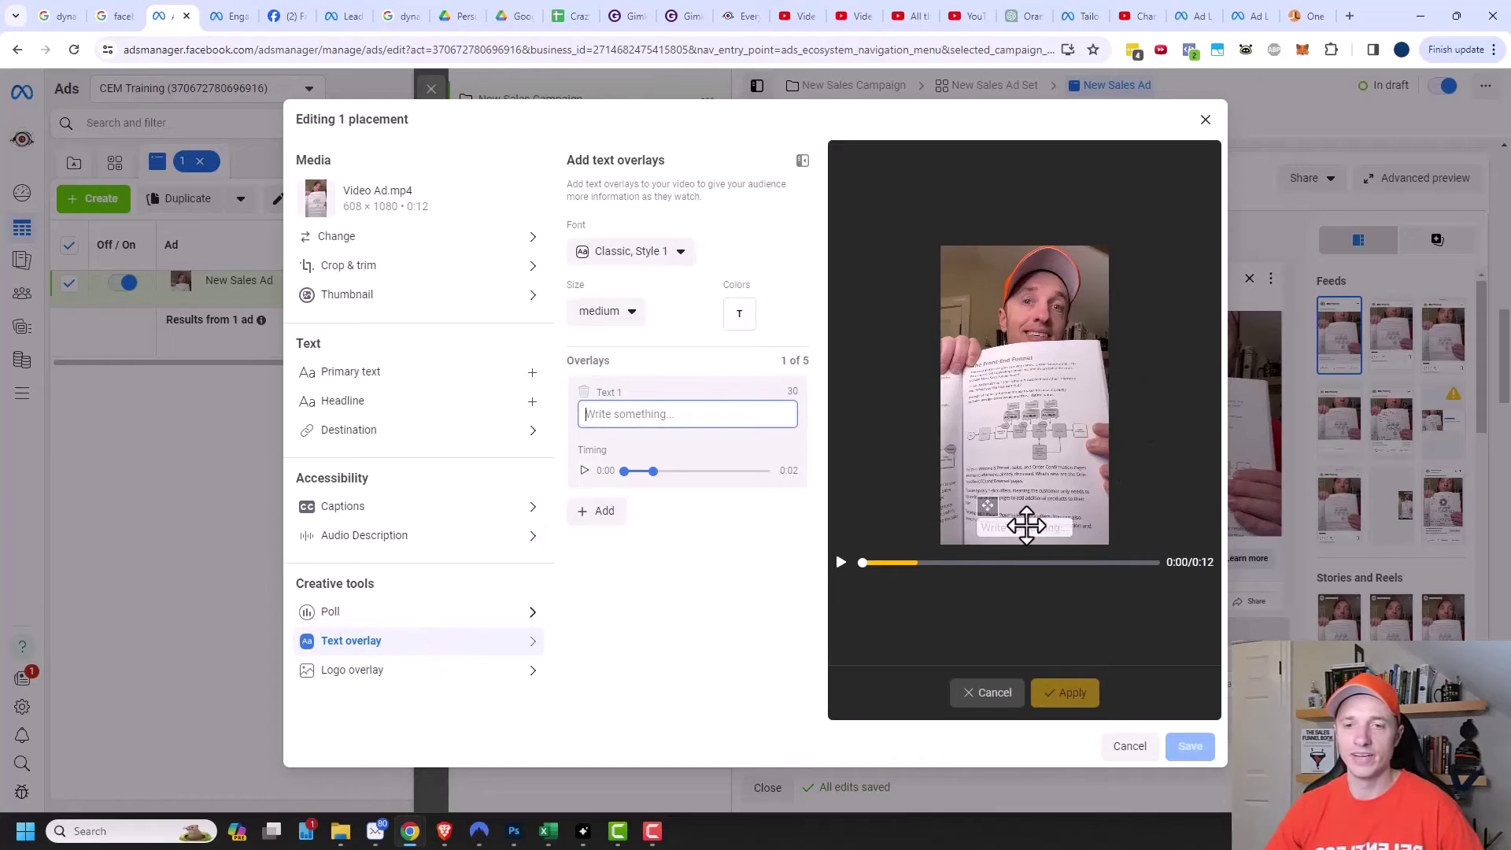
drag(1026, 524, 1041, 288)
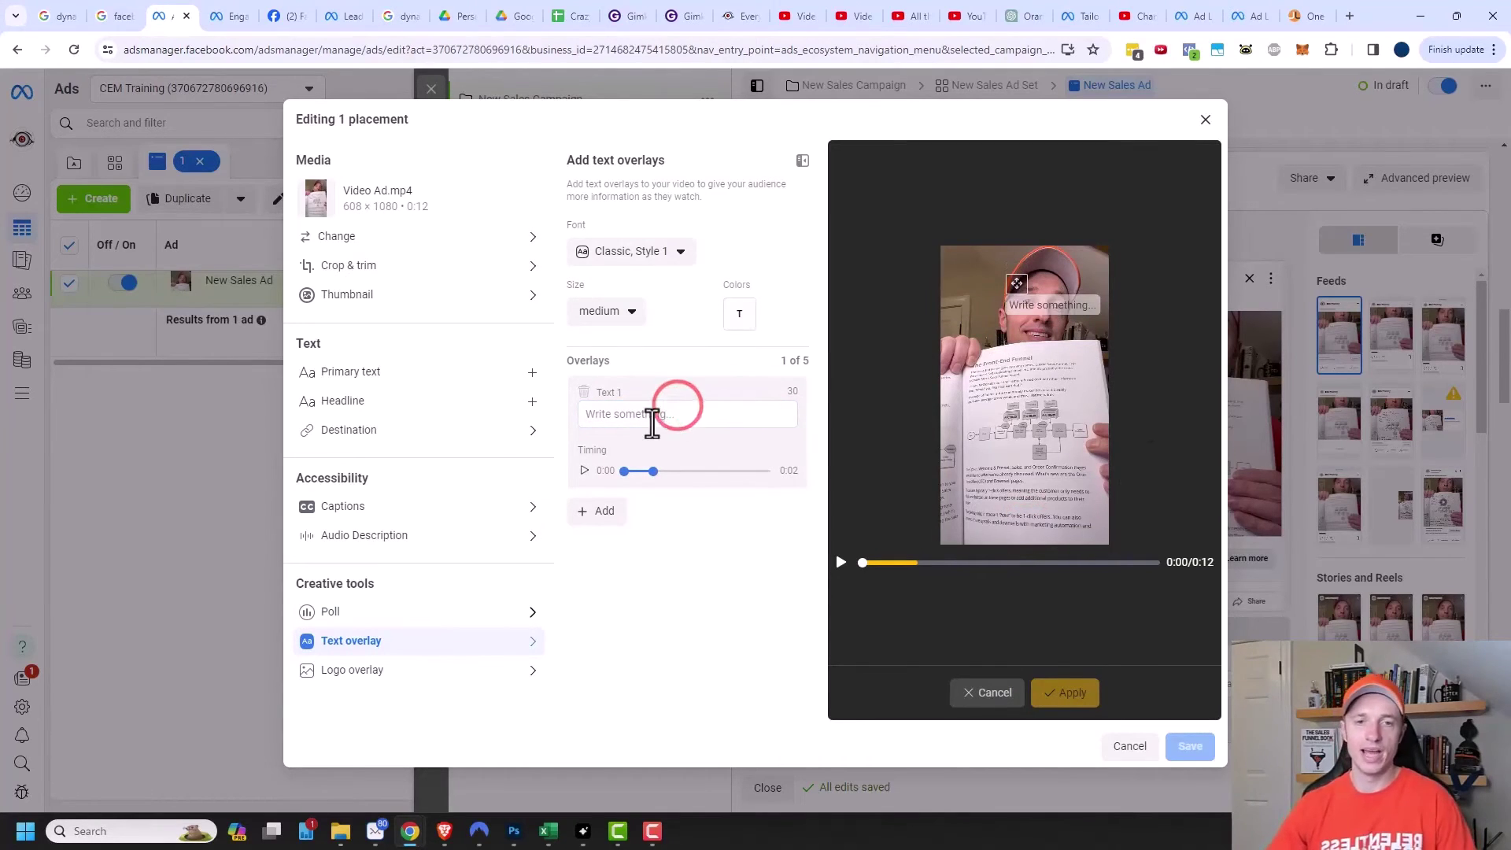
click(678, 412)
text(Write somethi)
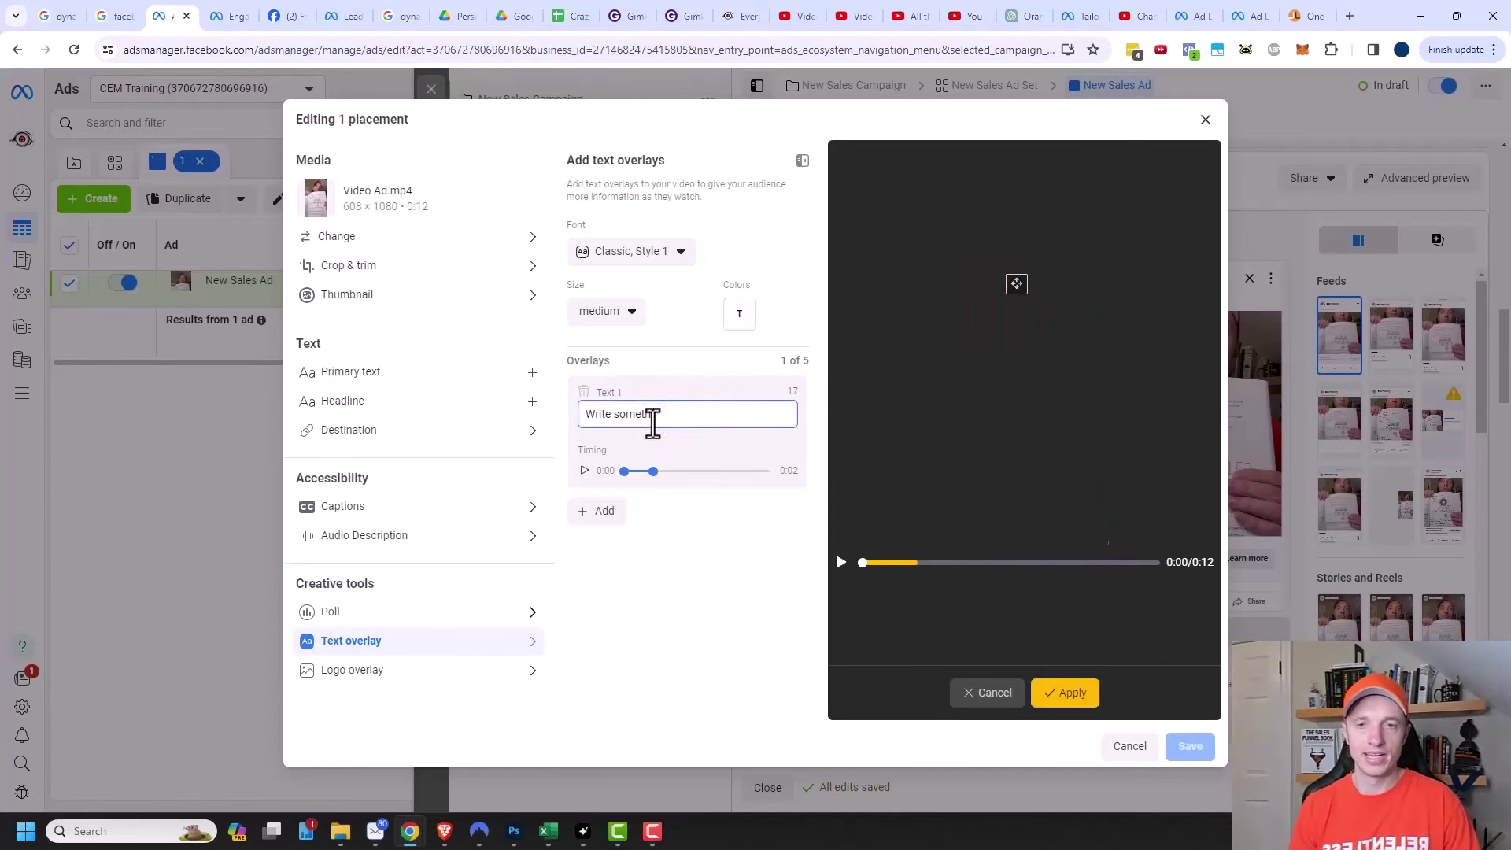
text(ng)
Set the text overlay's font to Strong, Style 2 and its size to large
click(667, 251)
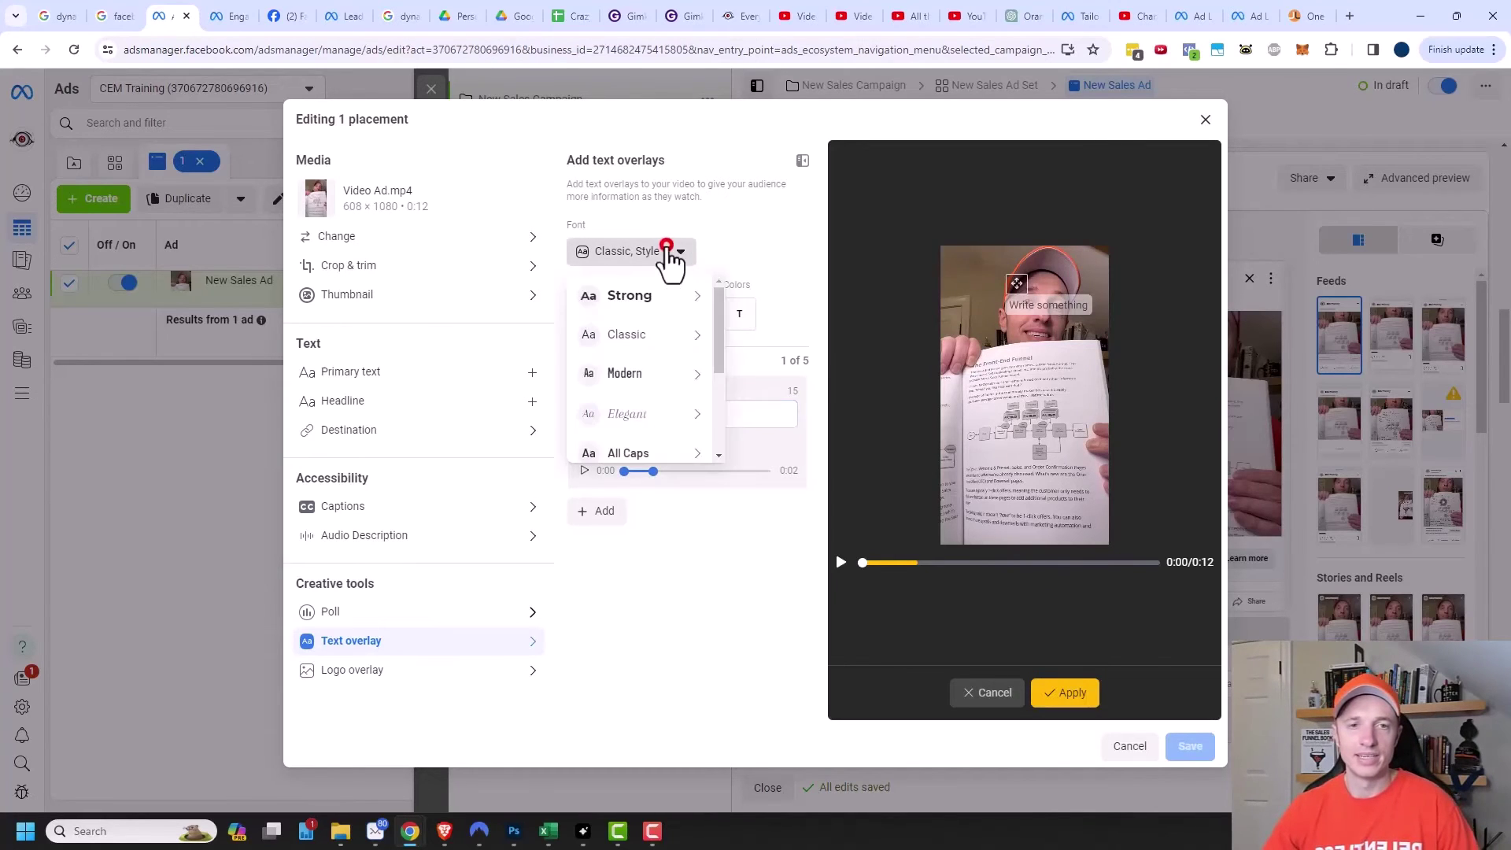
mouse_move(629, 296)
click(746, 322)
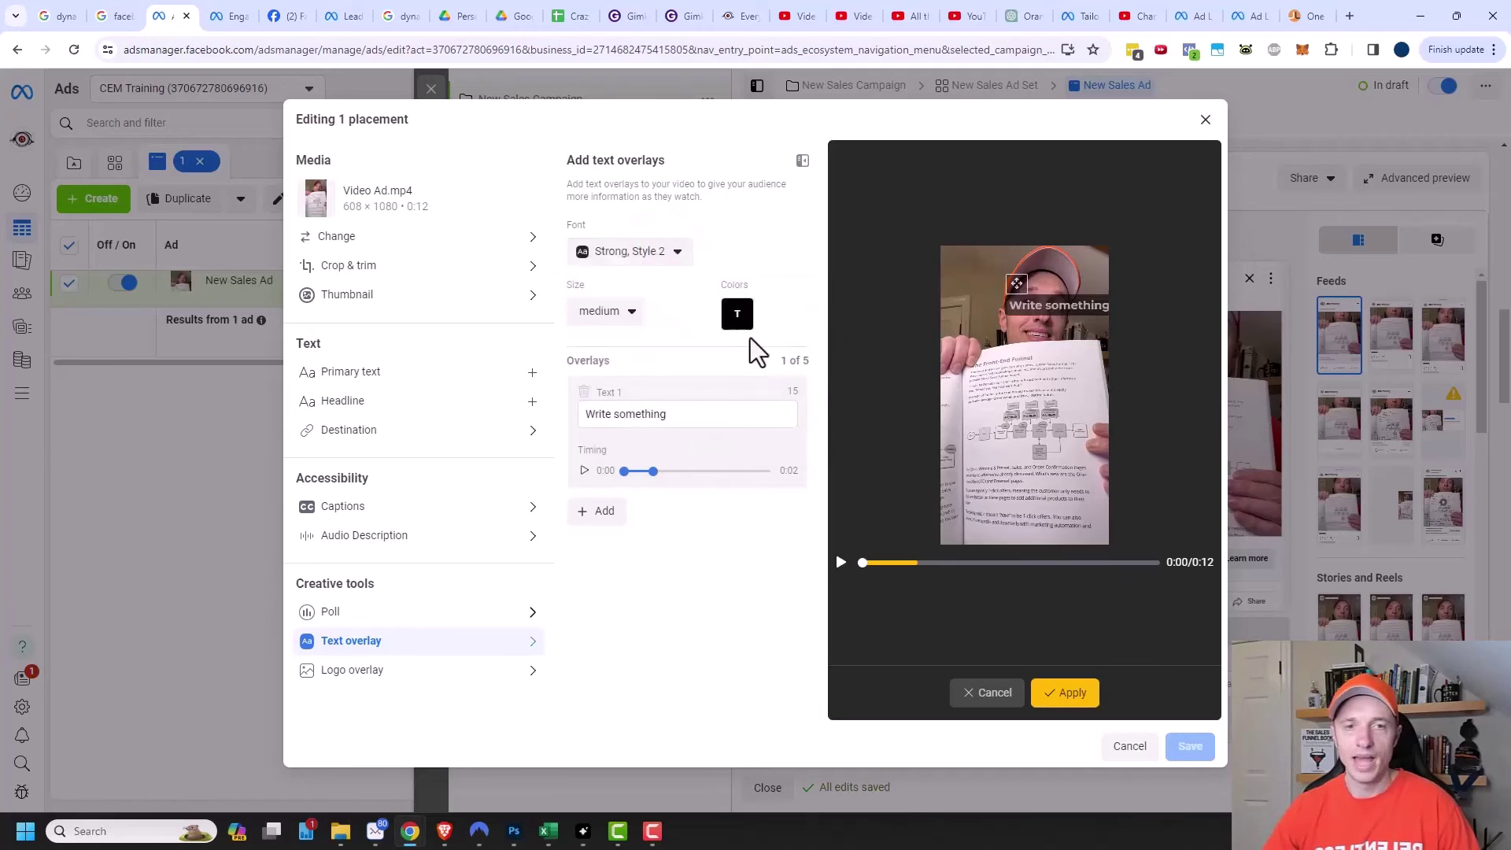
click(604, 312)
click(601, 394)
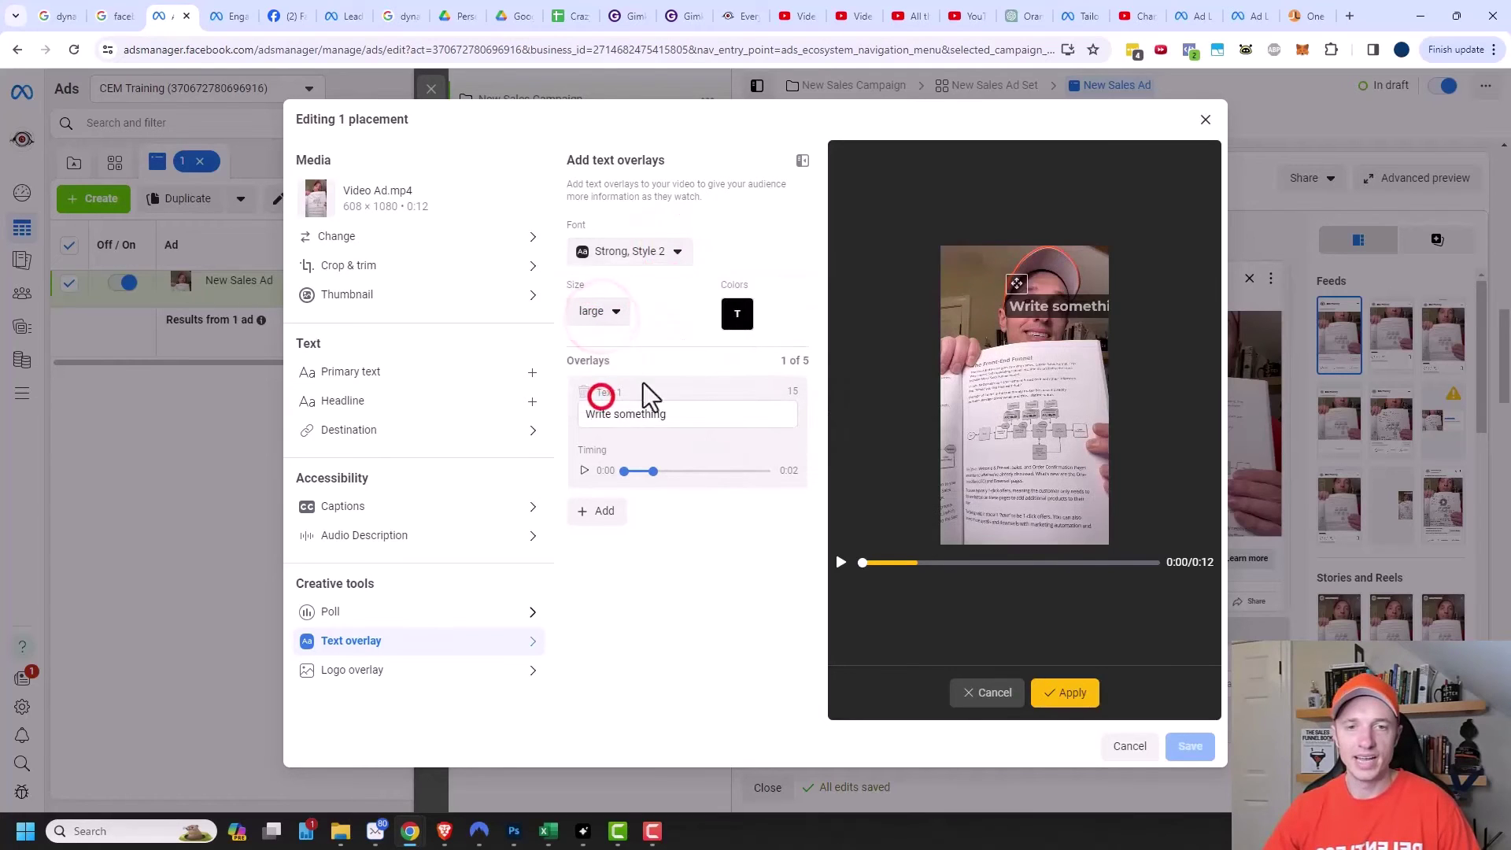
Try a blue colour for the text overlay, centre it across the presenter's face, and discard the overlay changes
click(740, 313)
click(802, 391)
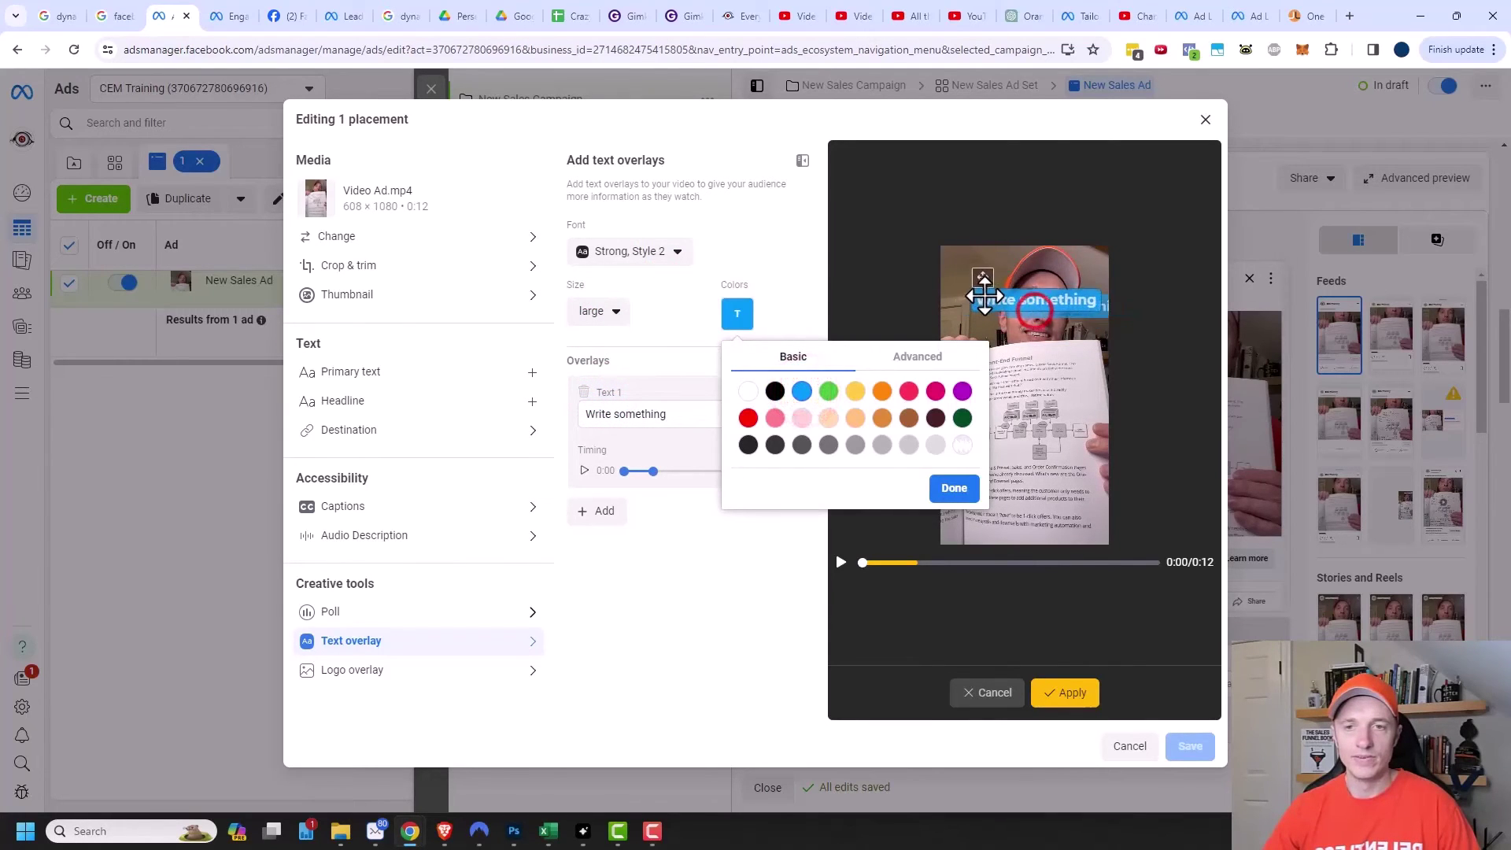
drag(984, 296, 971, 291)
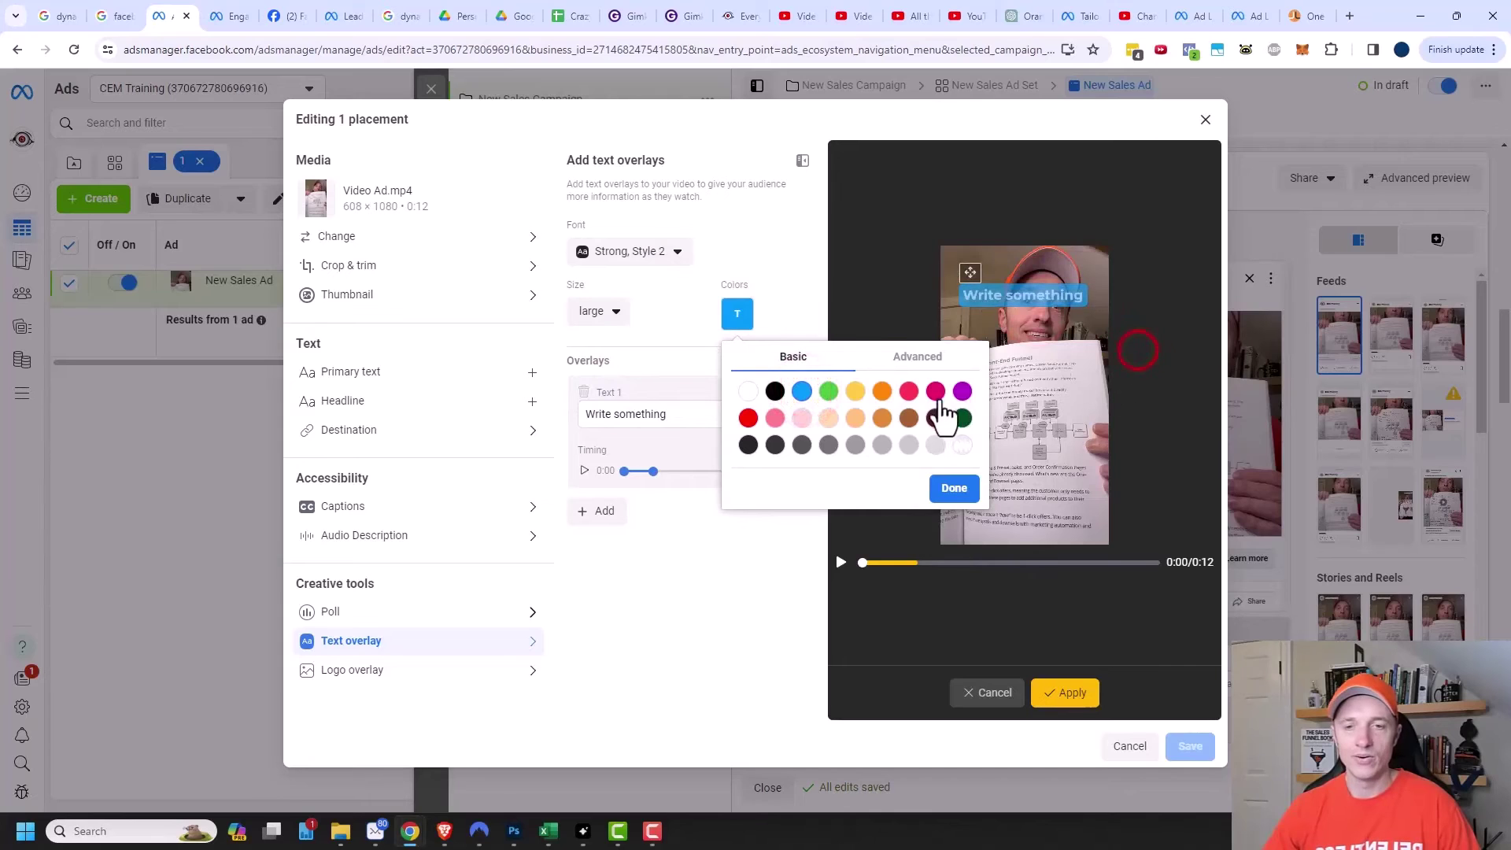
click(947, 485)
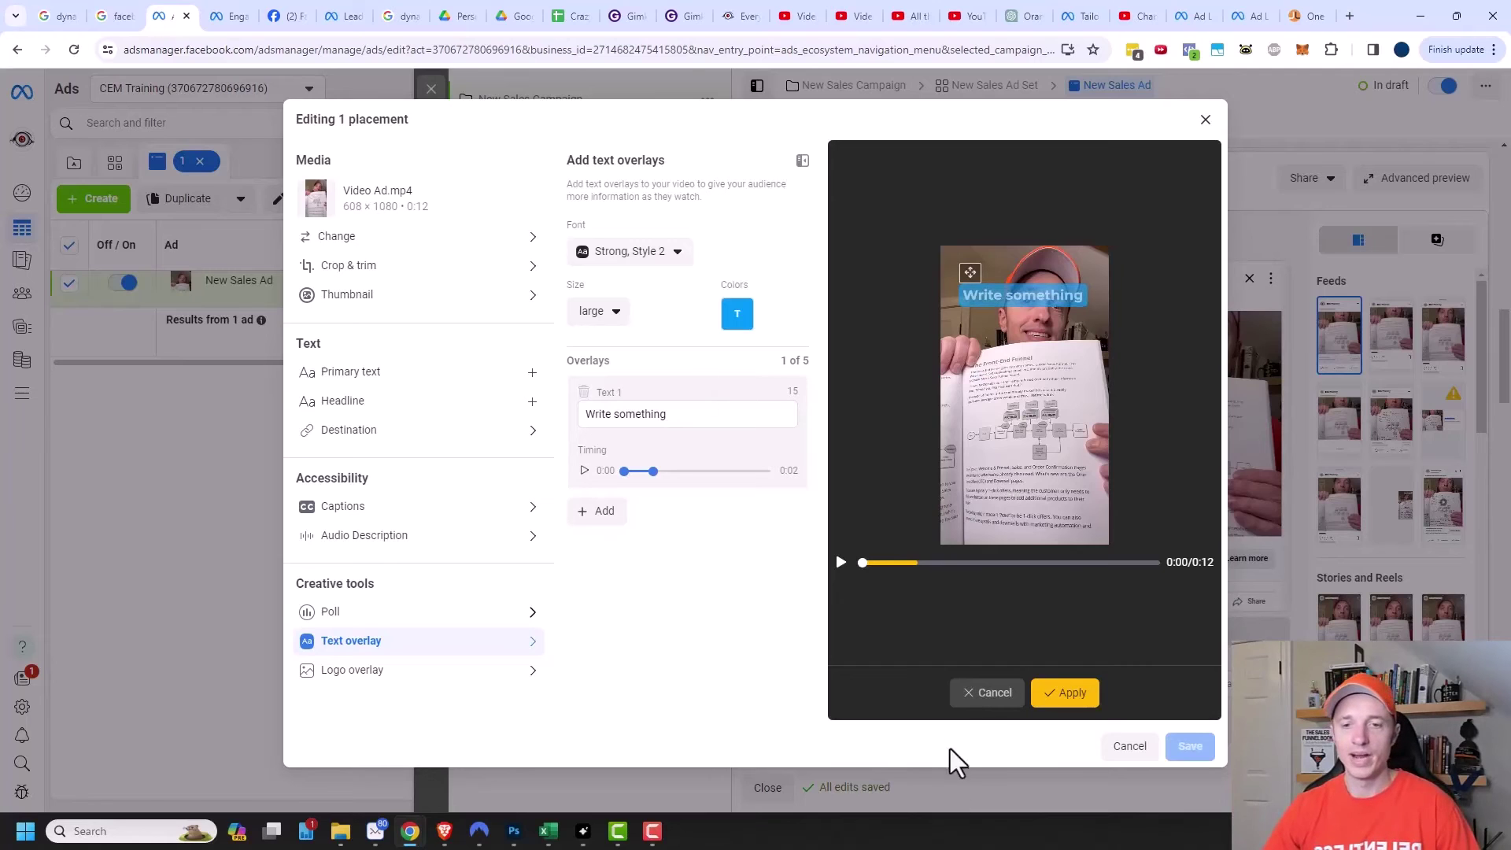
click(1008, 698)
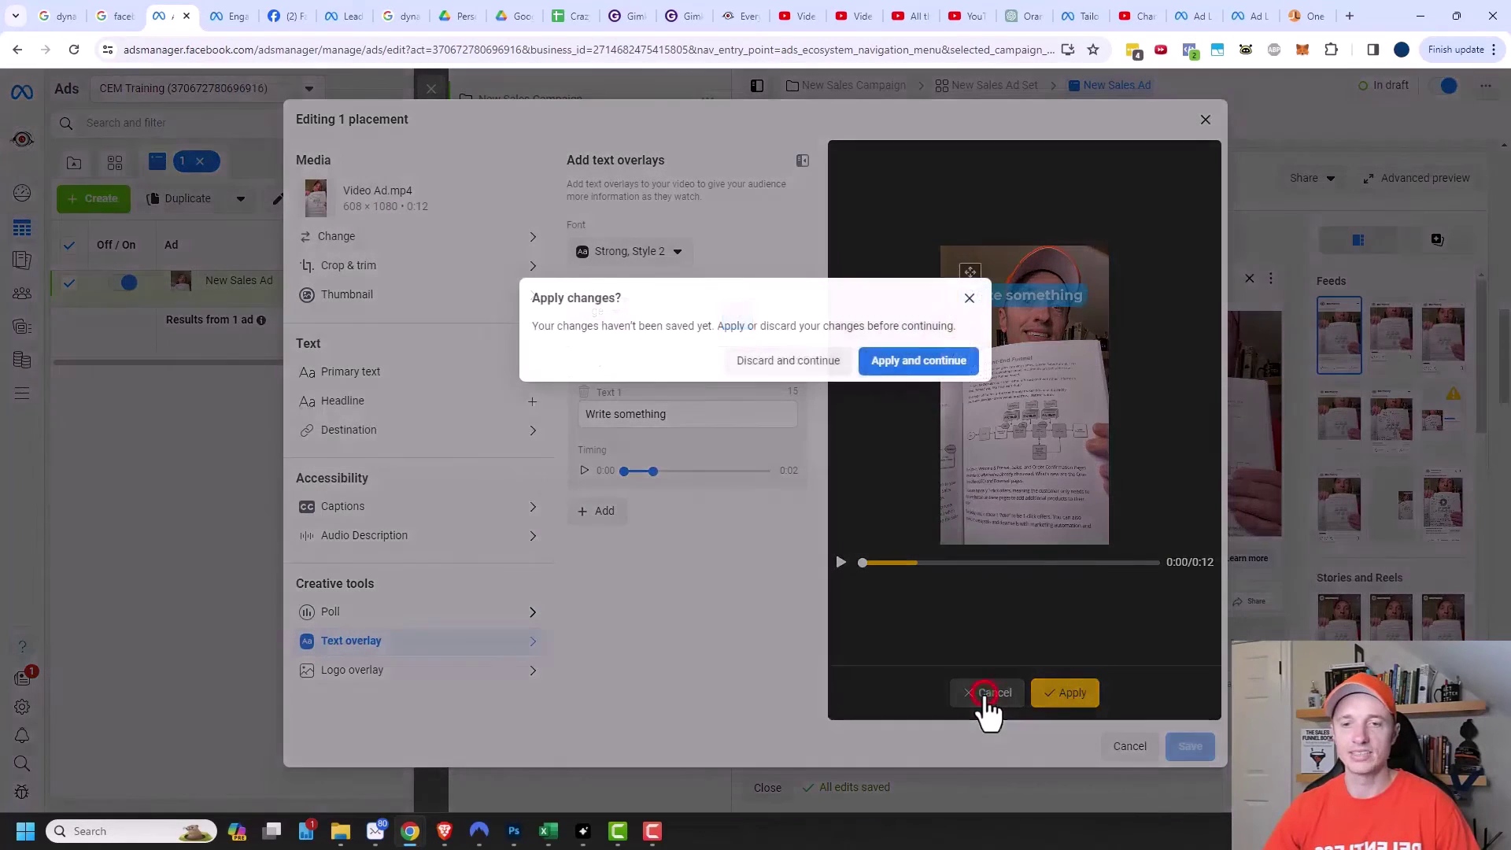
click(832, 366)
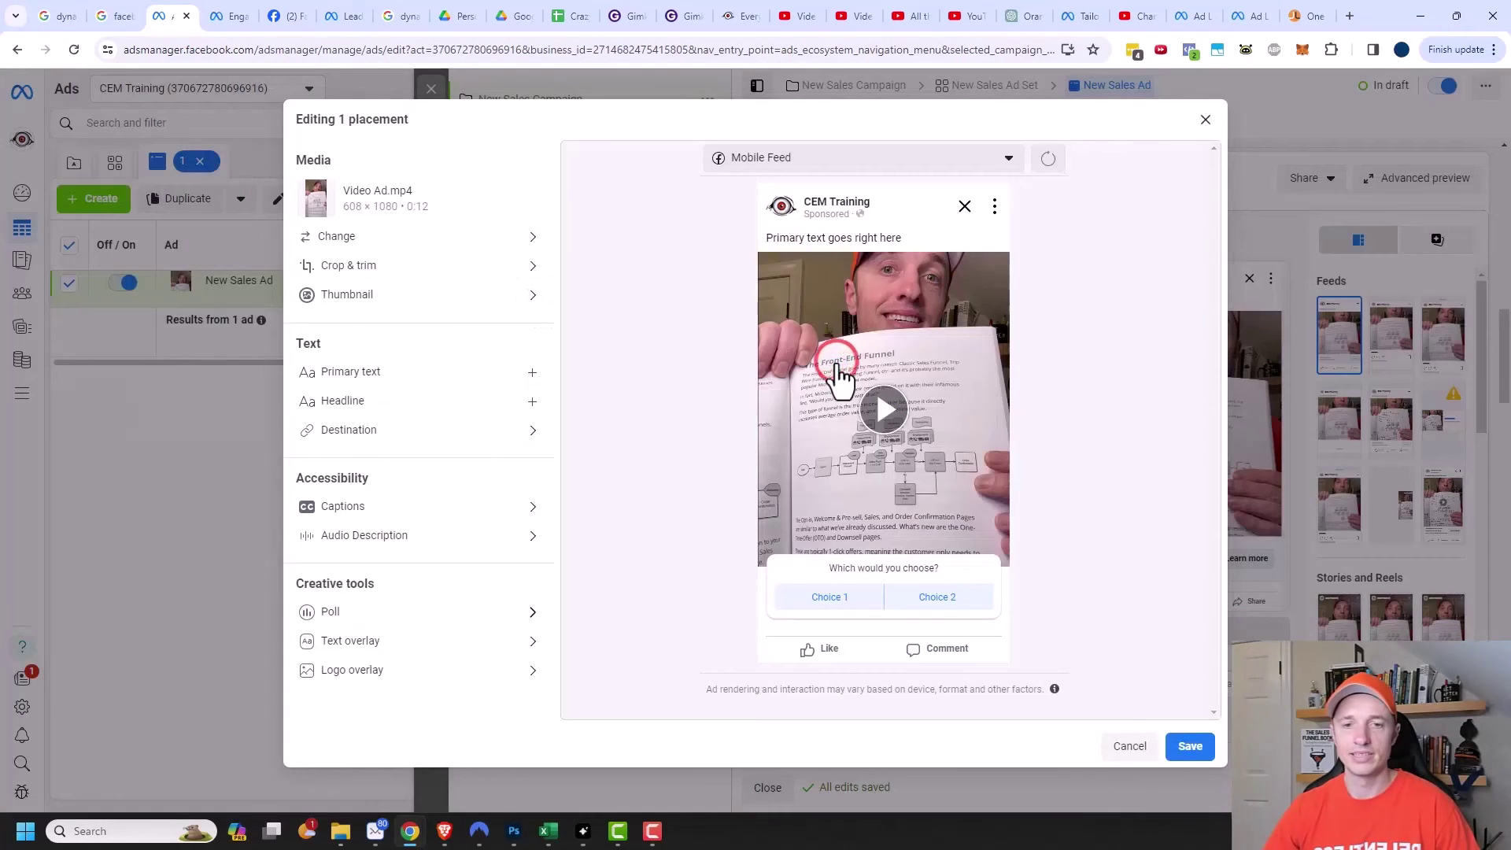
Add the 100 × 100 eye logo as a large logo overlay near the video's upper-left corner
click(417, 676)
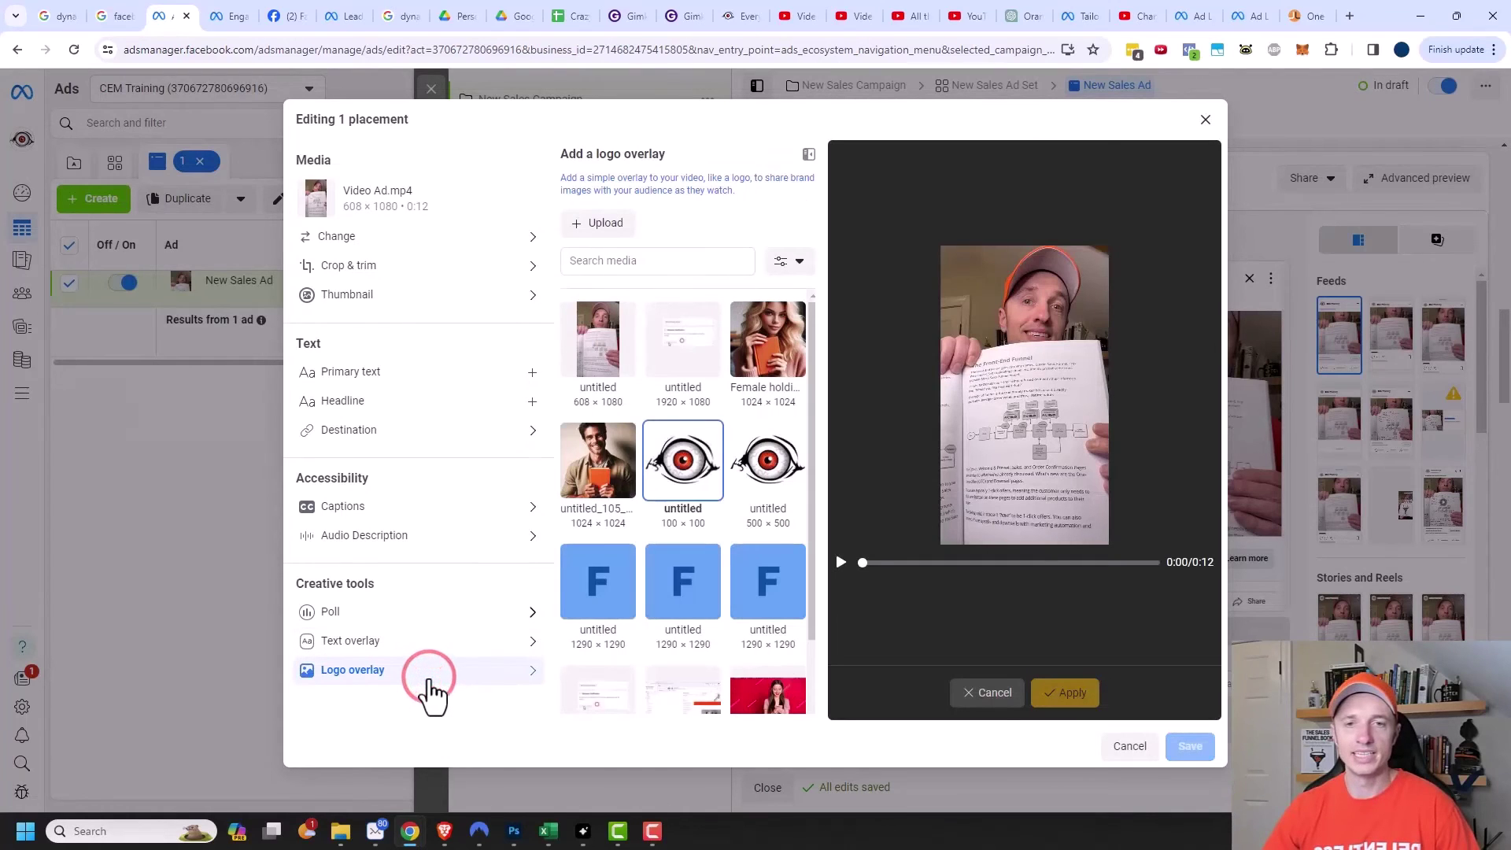
click(684, 484)
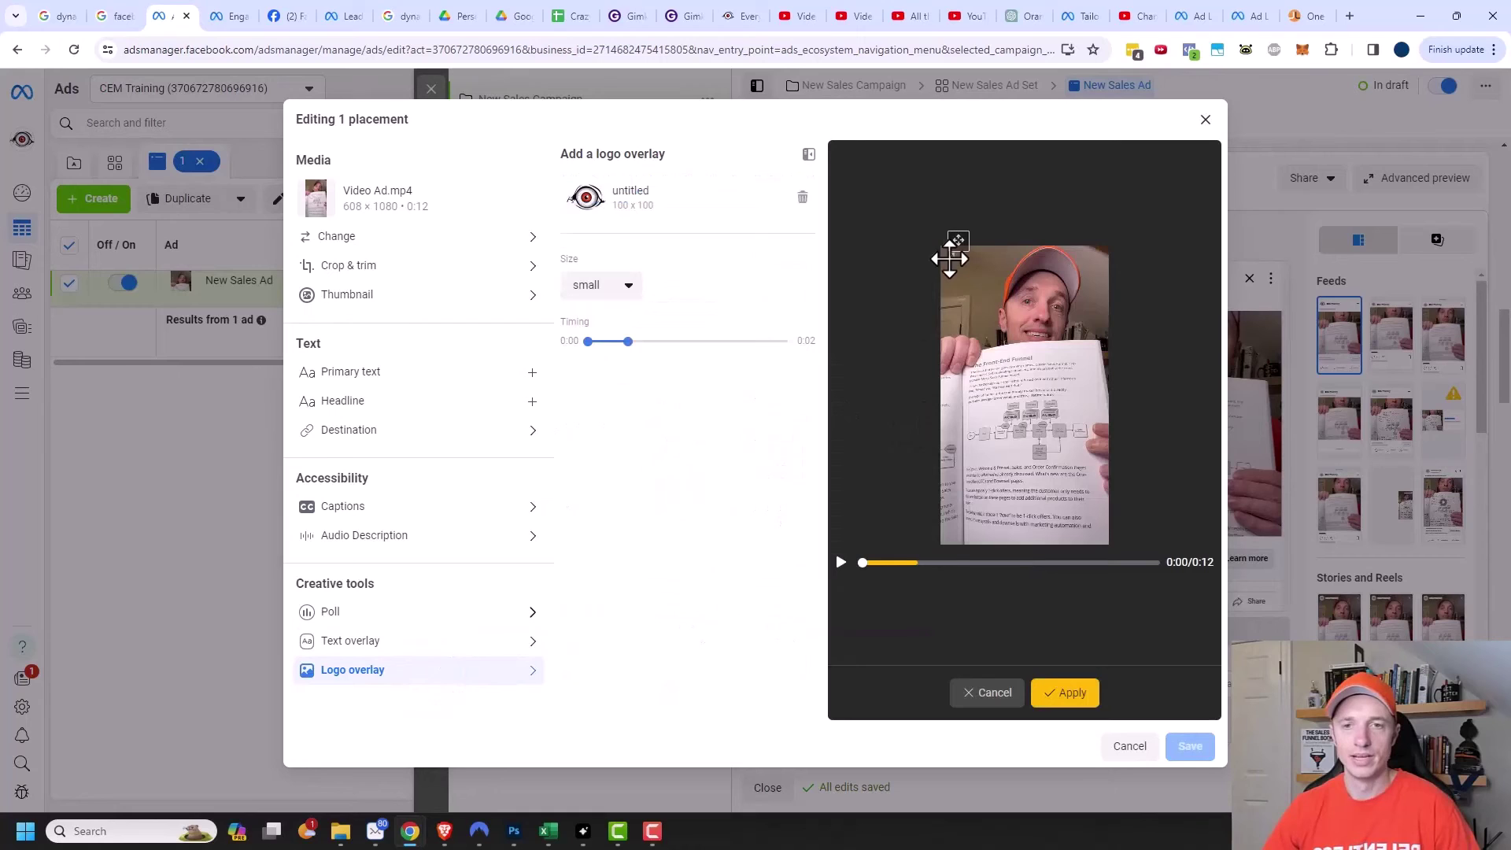
click(586, 284)
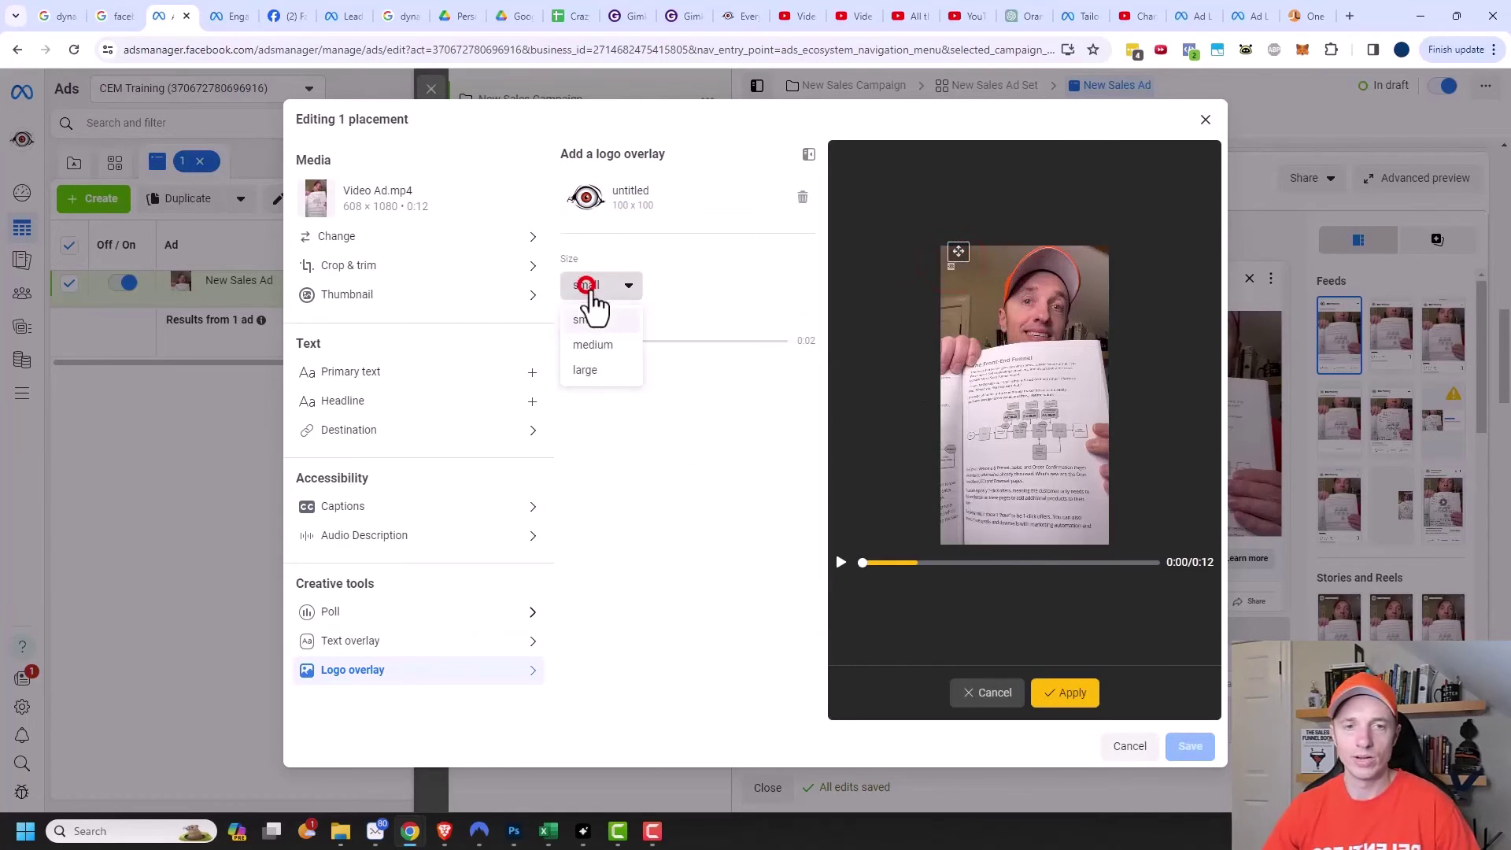
click(591, 371)
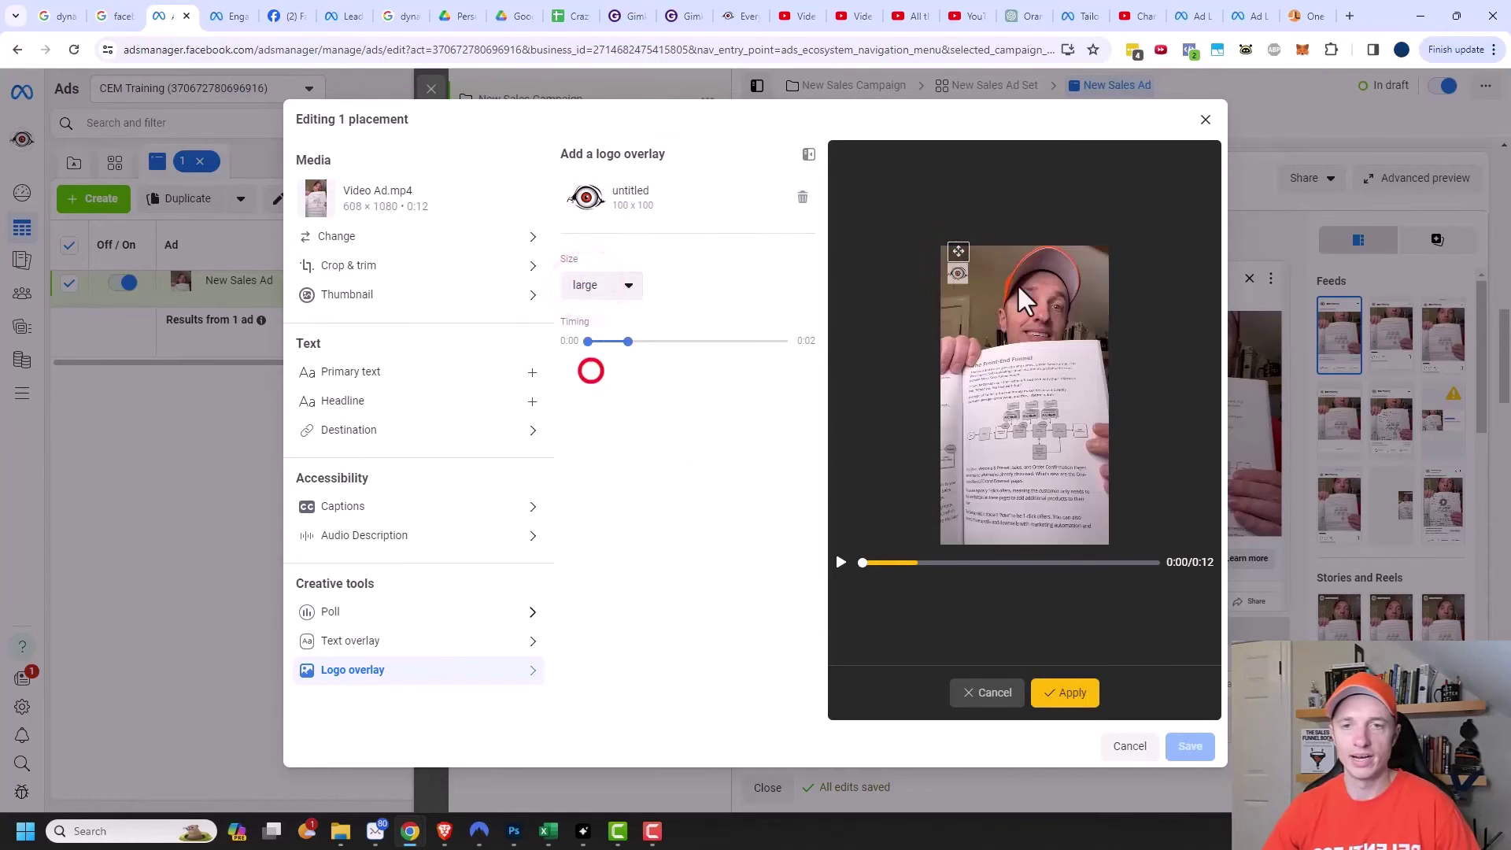
click(961, 275)
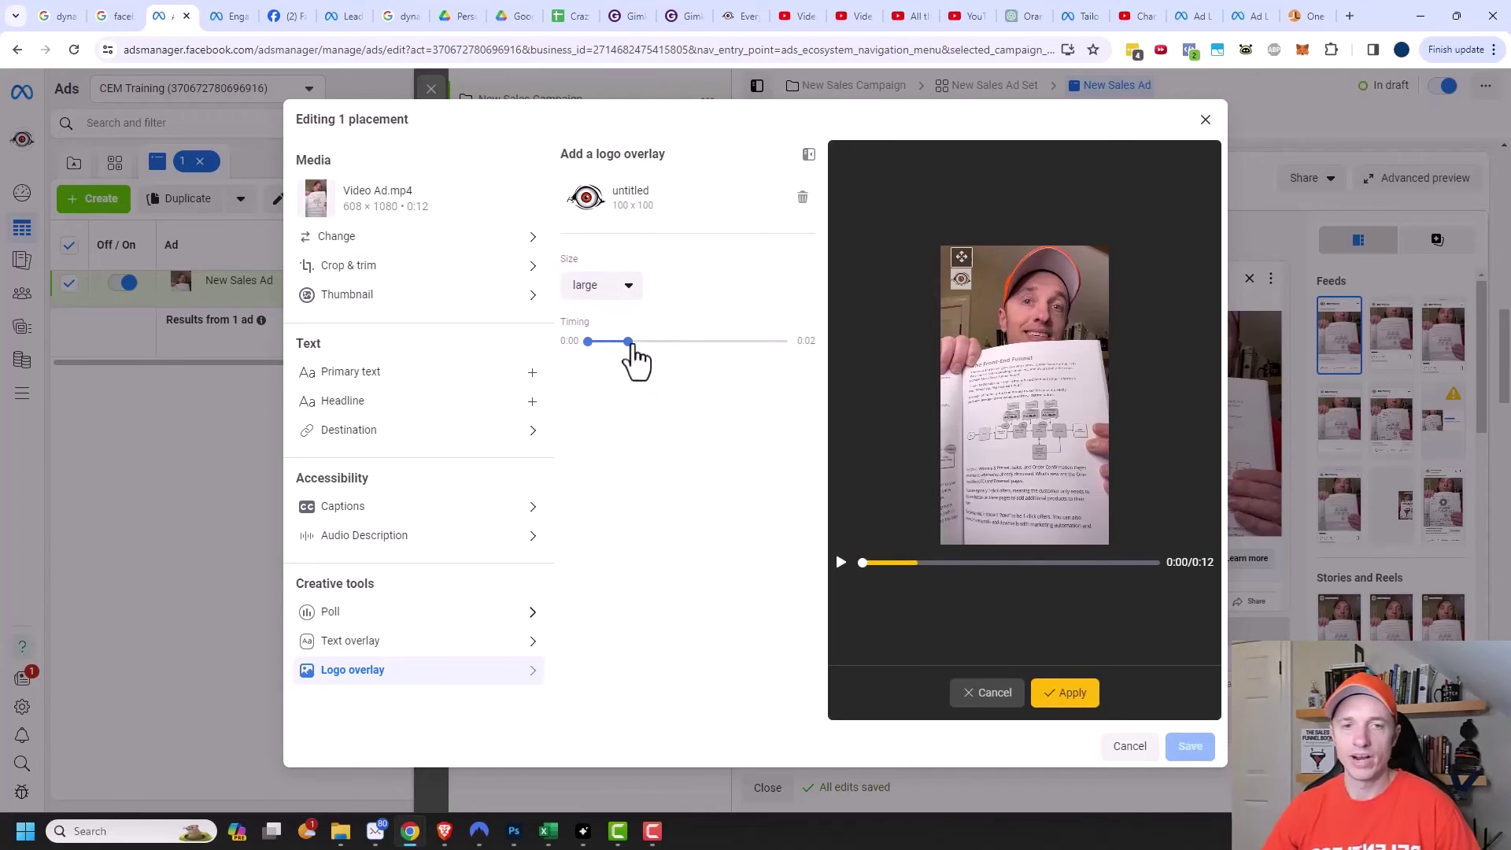
Time the logo overlay to show from 0:03 to 0:05 and apply it to the video
drag(627, 342, 819, 358)
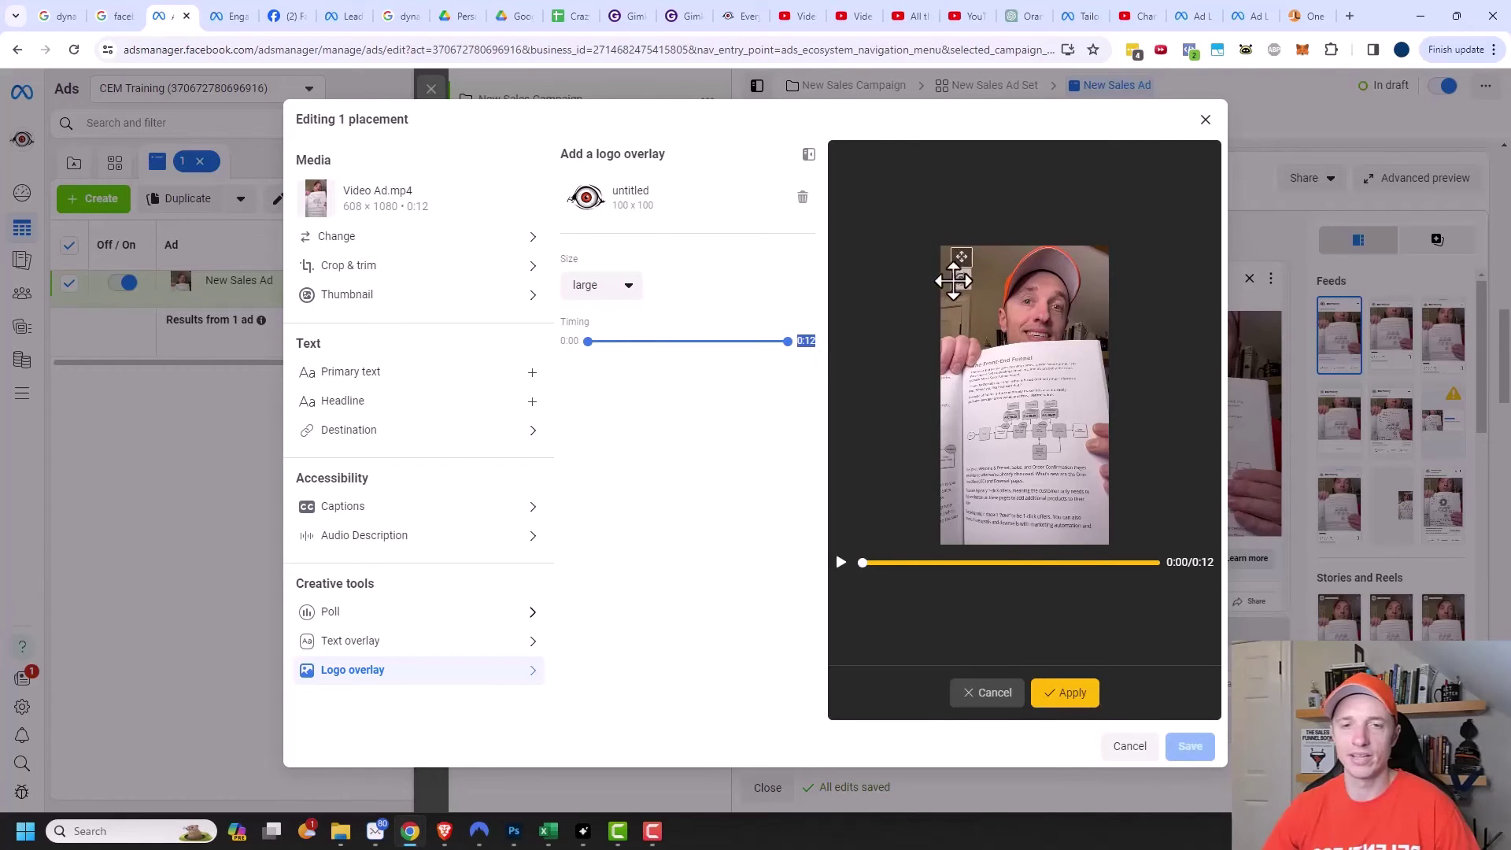
drag(586, 342, 651, 362)
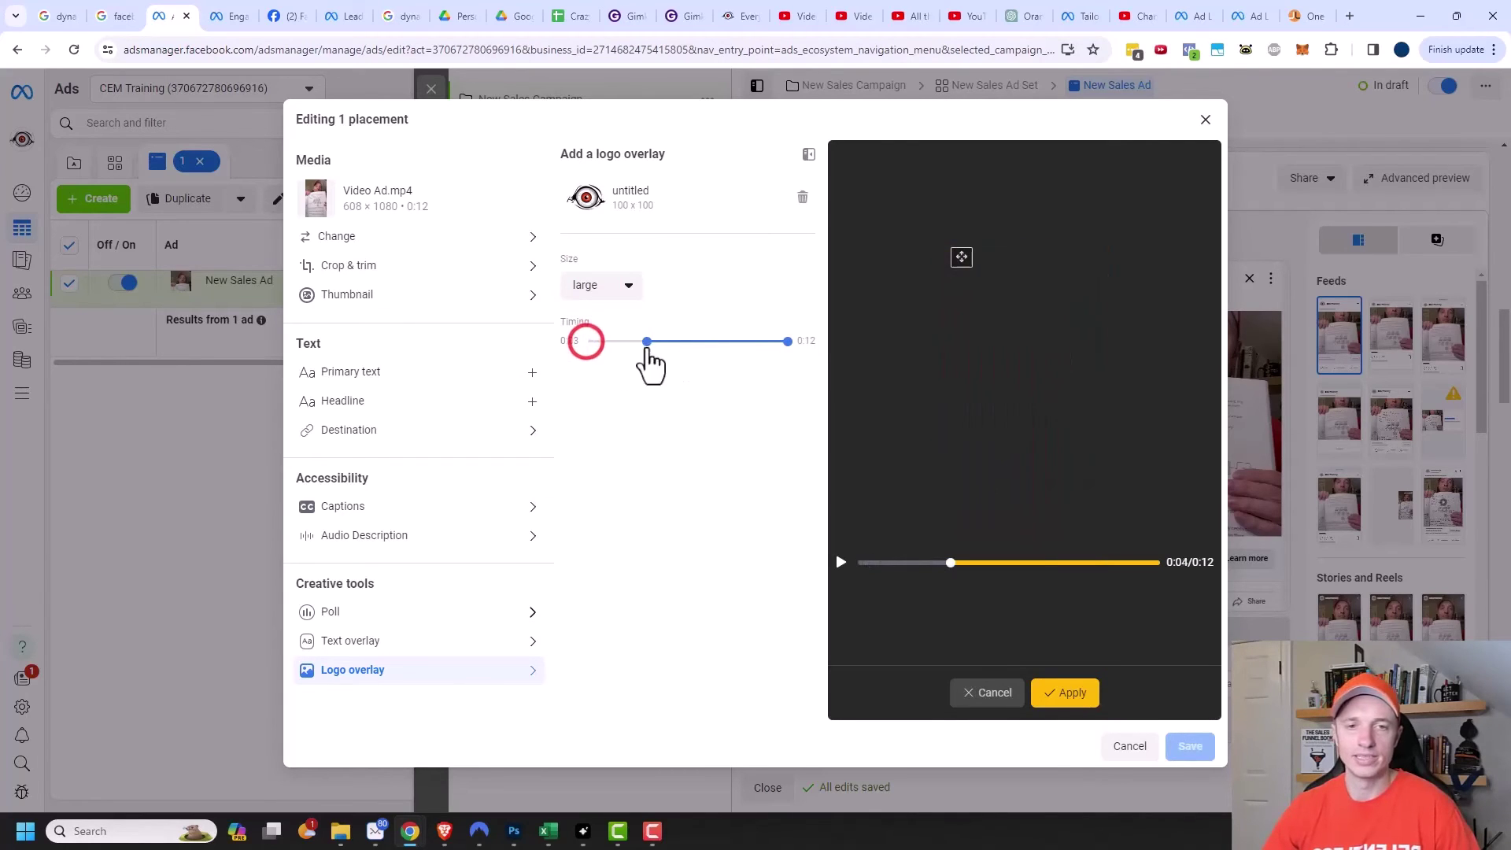
drag(785, 341, 659, 345)
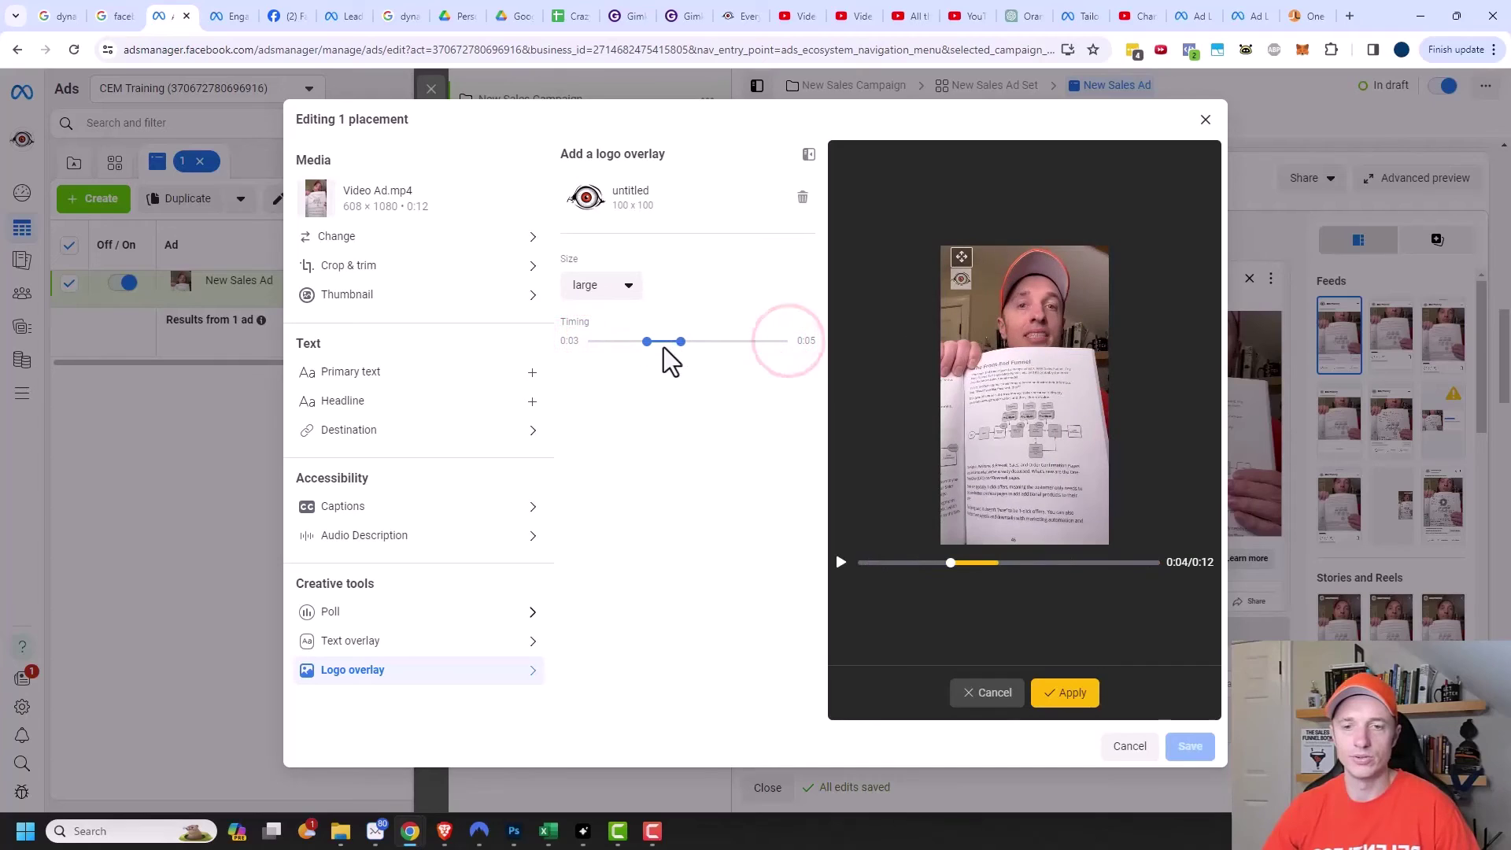
click(1064, 696)
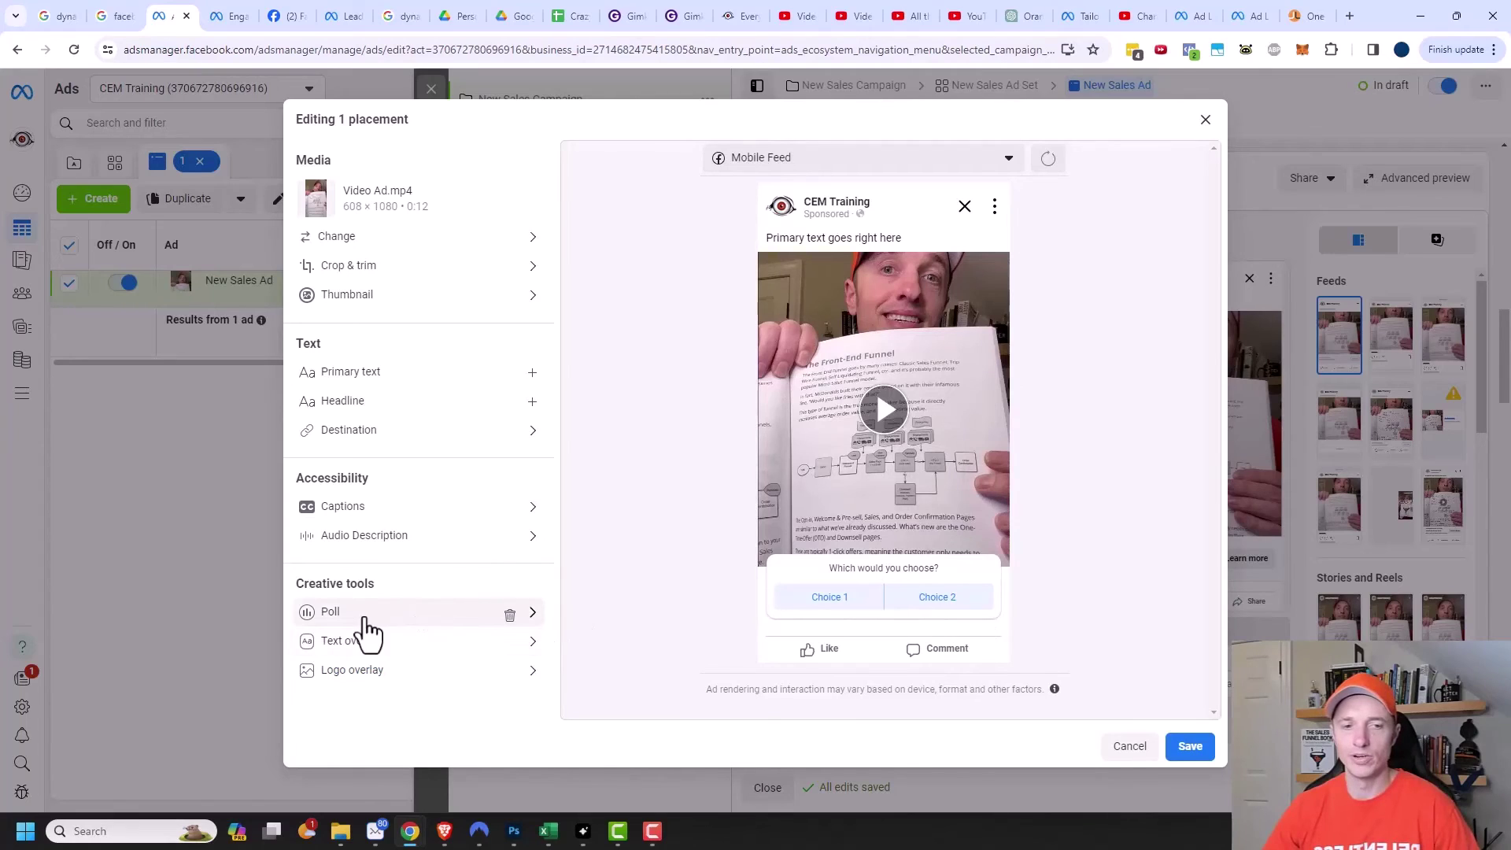
Remove the poll from the placement and preview the ad in Desktop Feed
click(509, 614)
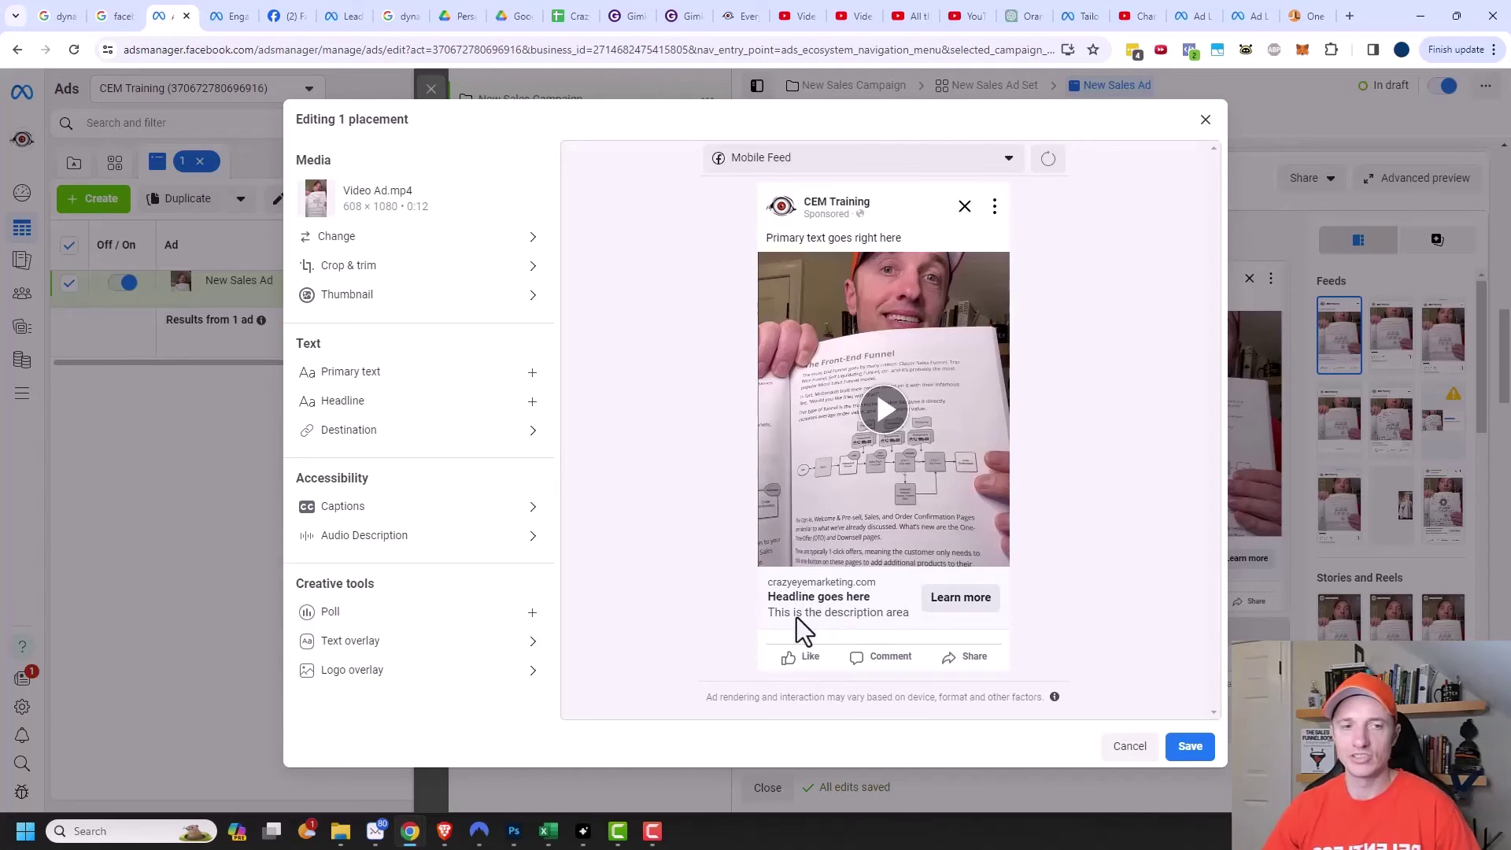
click(779, 160)
click(760, 226)
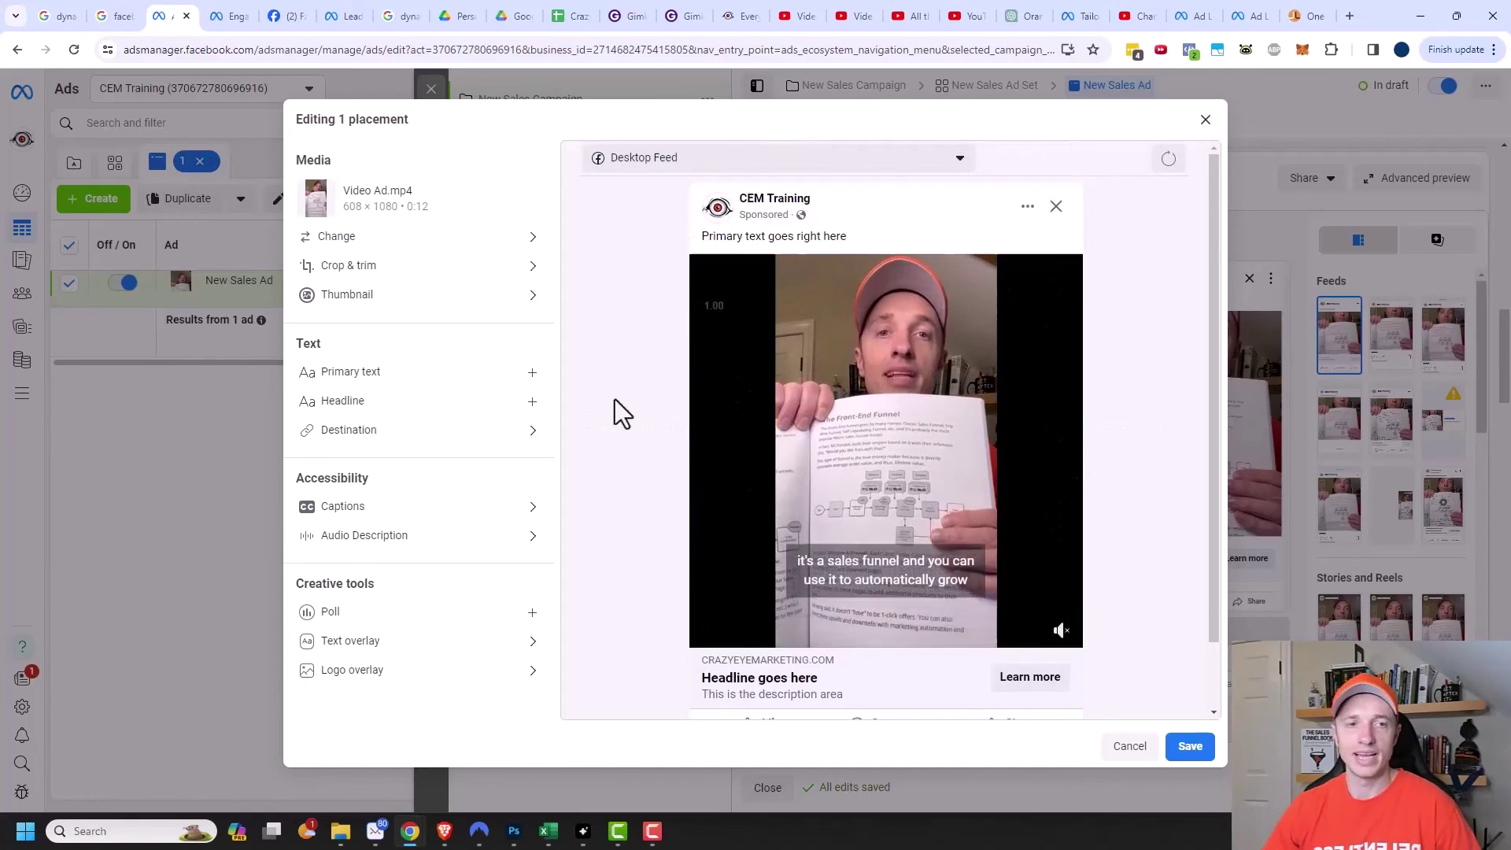
Crop the Facebook Feed placement's video to 1:1, move the crop area up over the presenter's face, and apply the changes
click(400, 268)
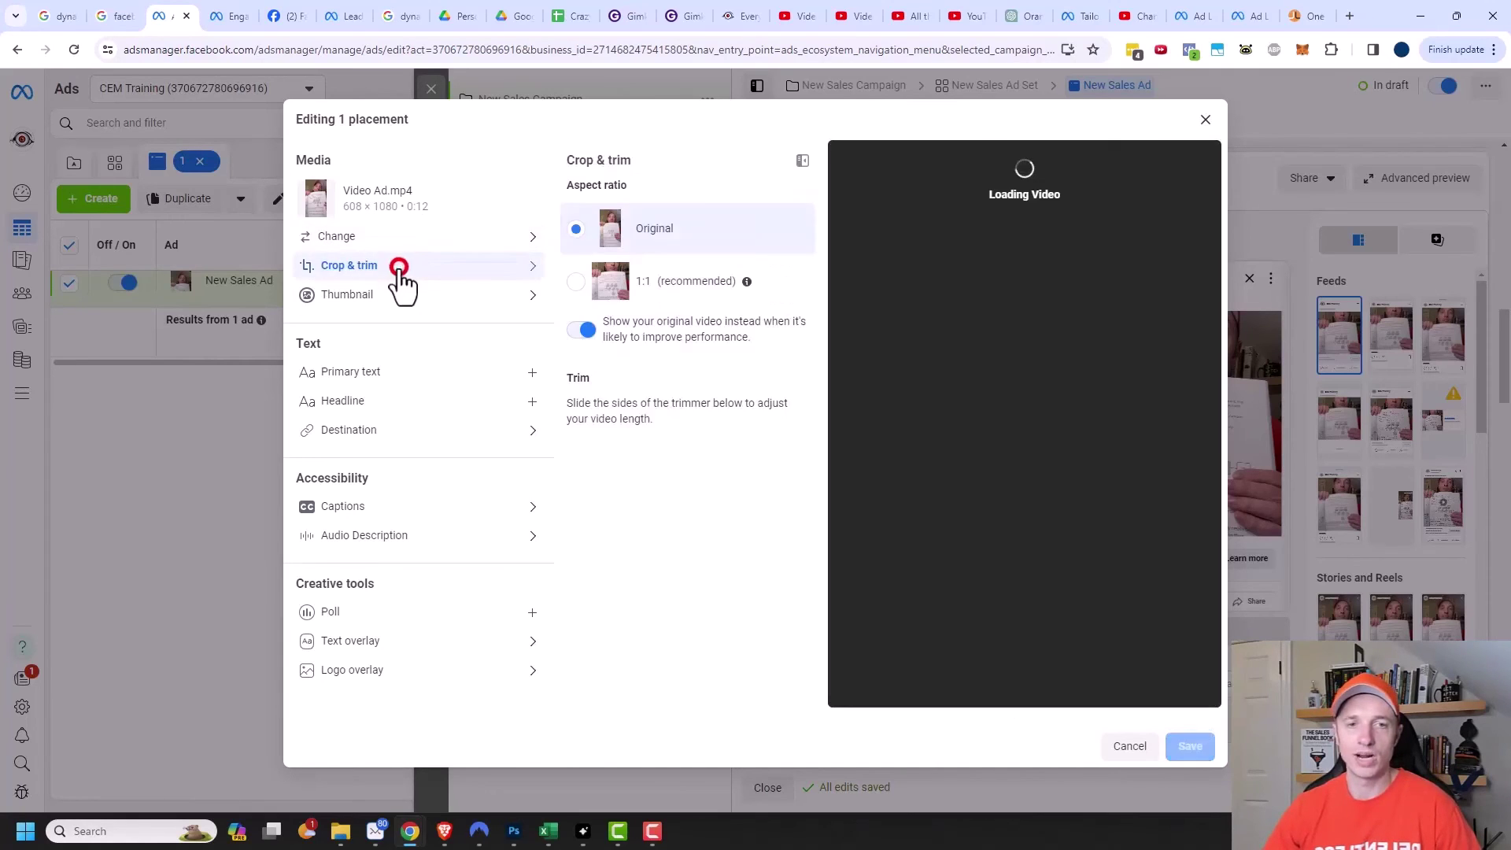
click(683, 293)
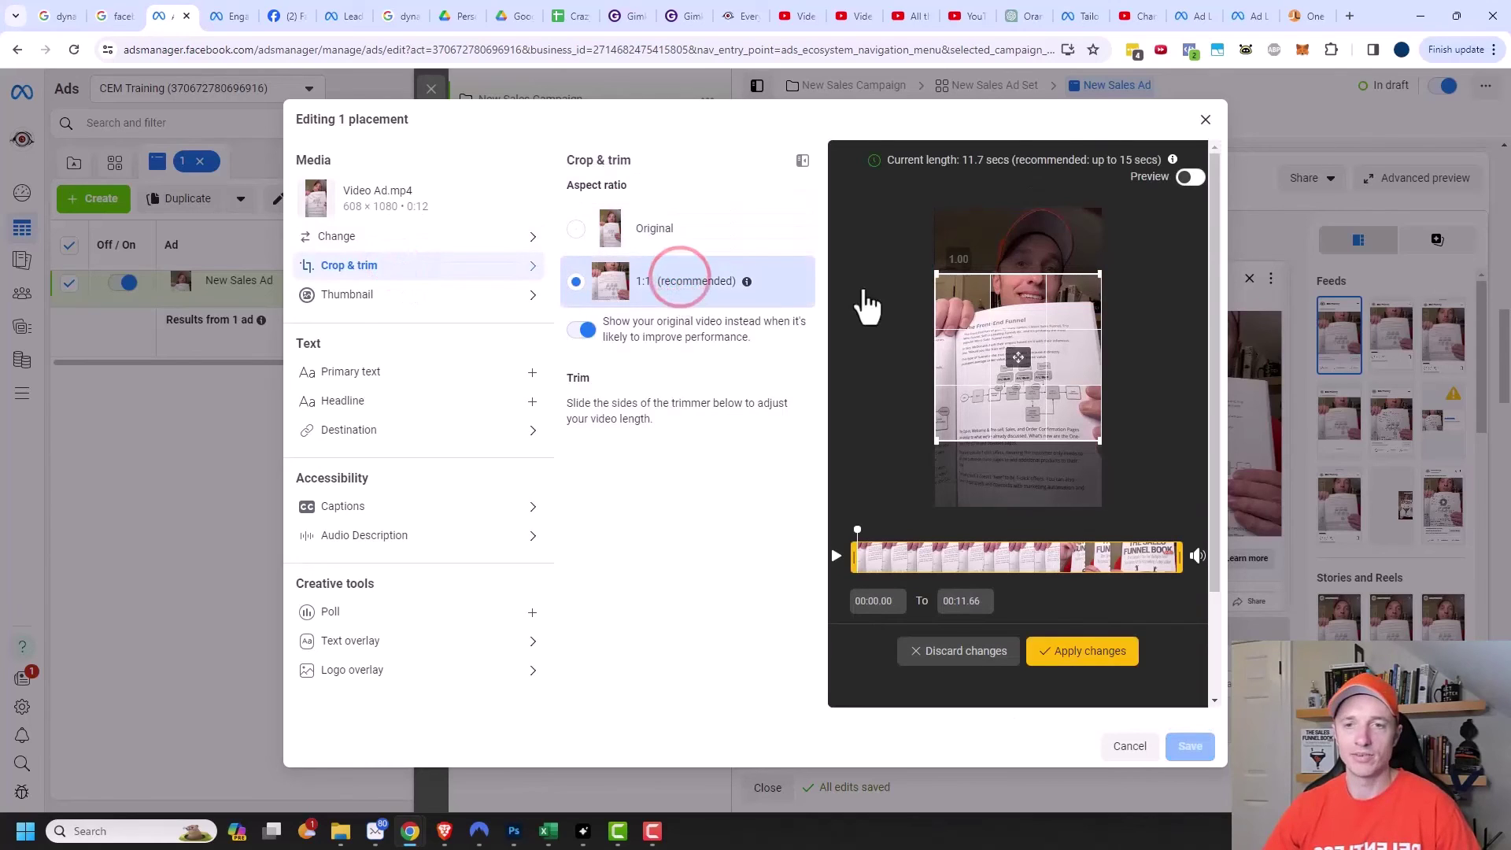
drag(1035, 327, 1045, 284)
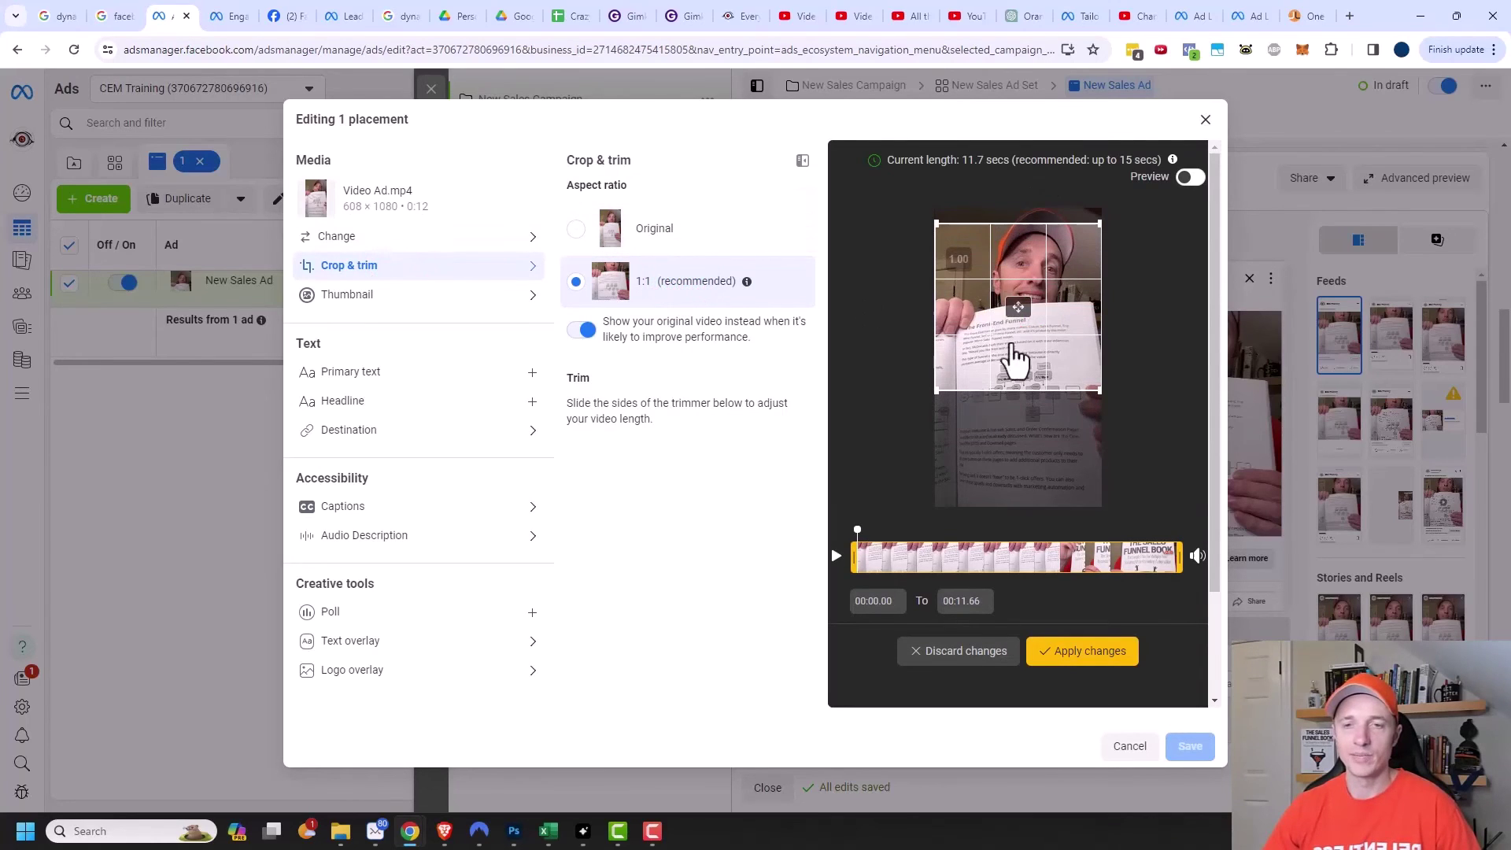
click(1100, 651)
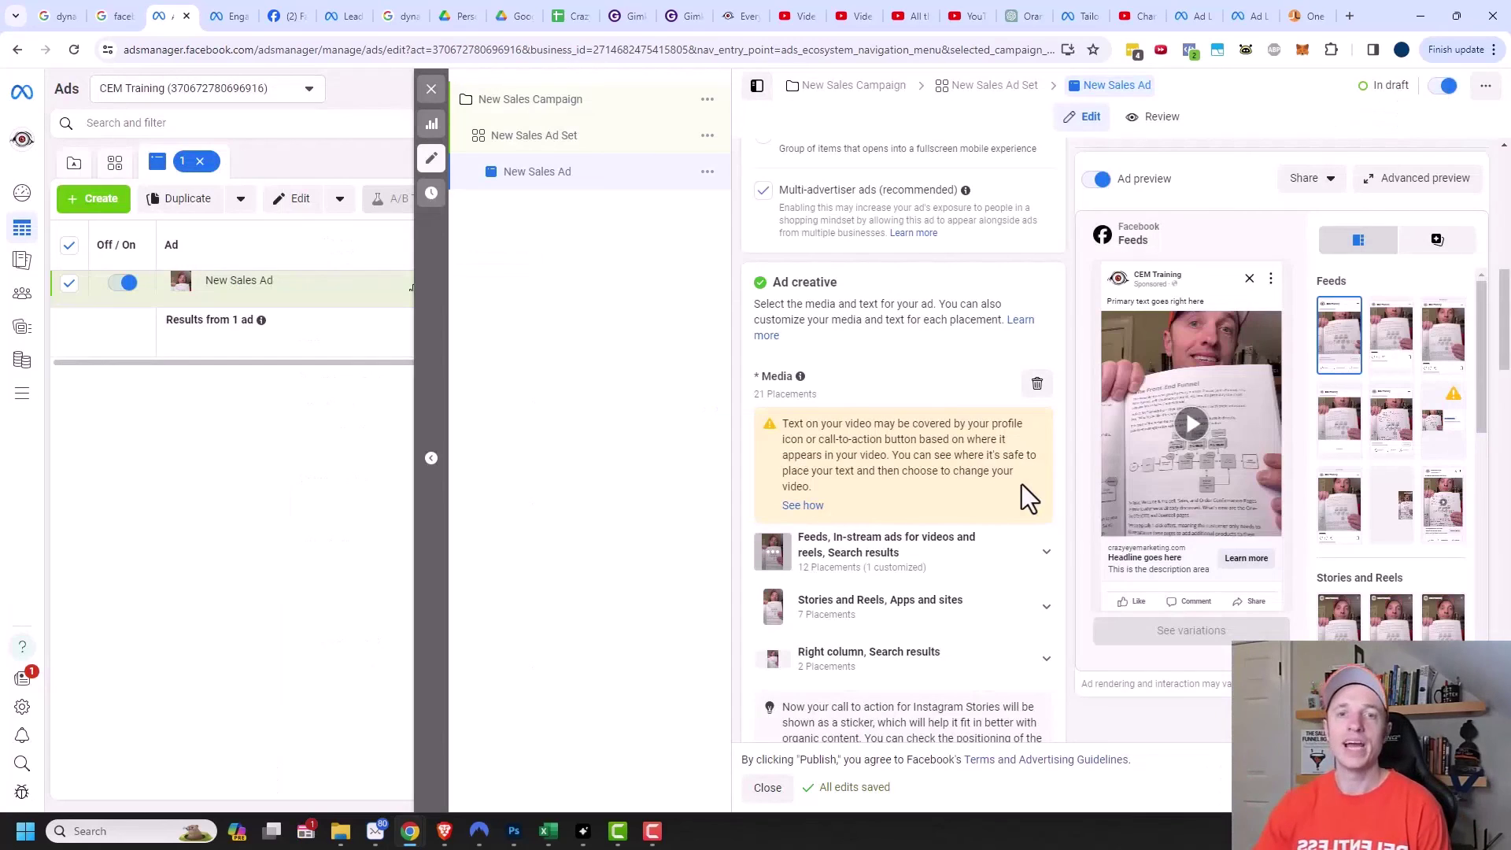
Open the Facebook In-stream for Videos placement, preview its mobile in-stream banner, and close the placement editor
click(1047, 561)
scroll(920, 598, down, 2)
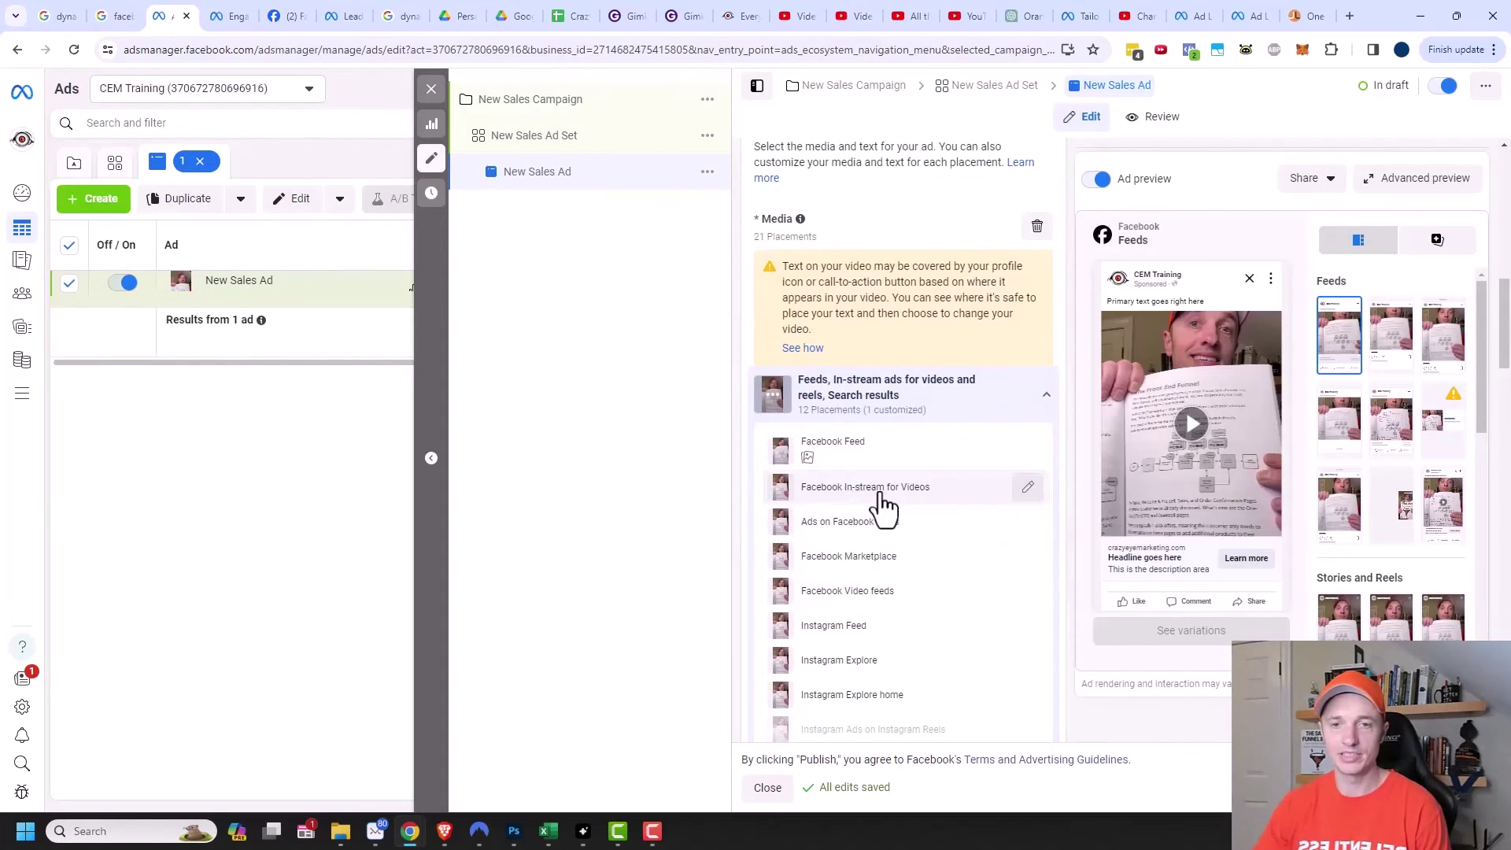
click(1029, 488)
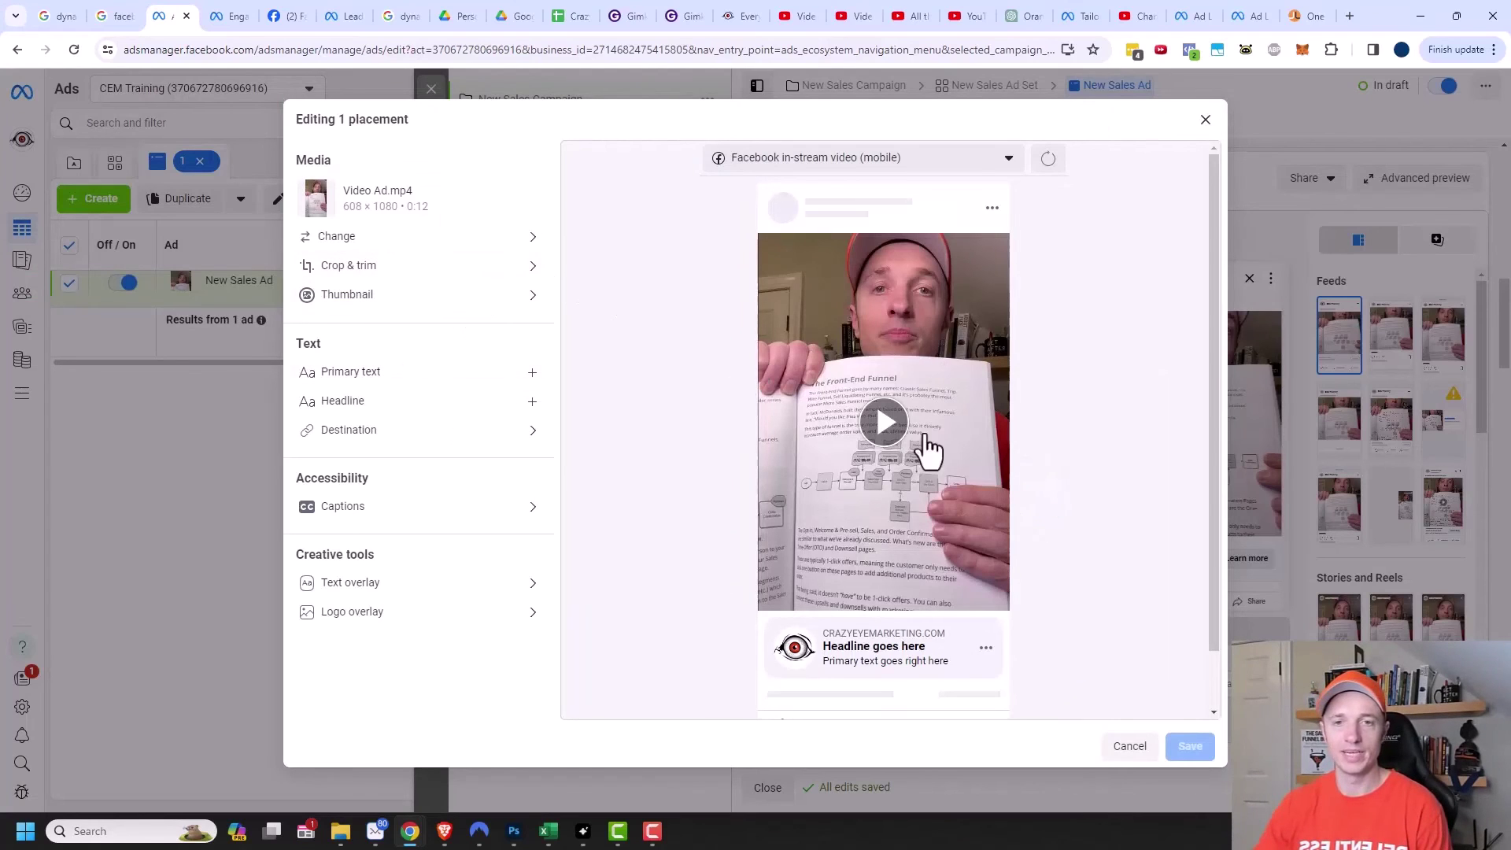
click(901, 162)
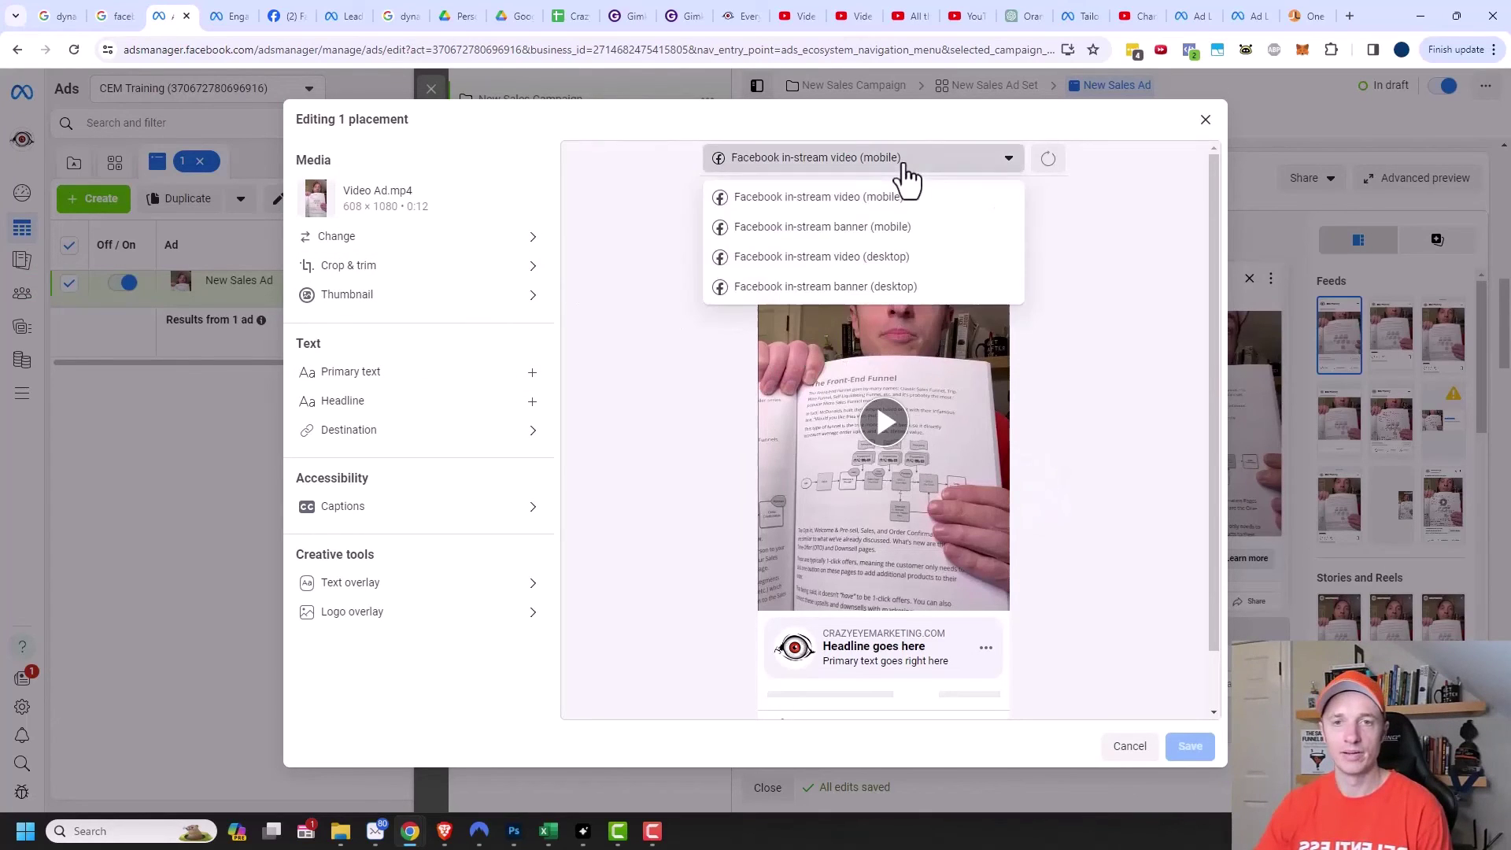
click(879, 228)
scroll(730, 370, down, 5)
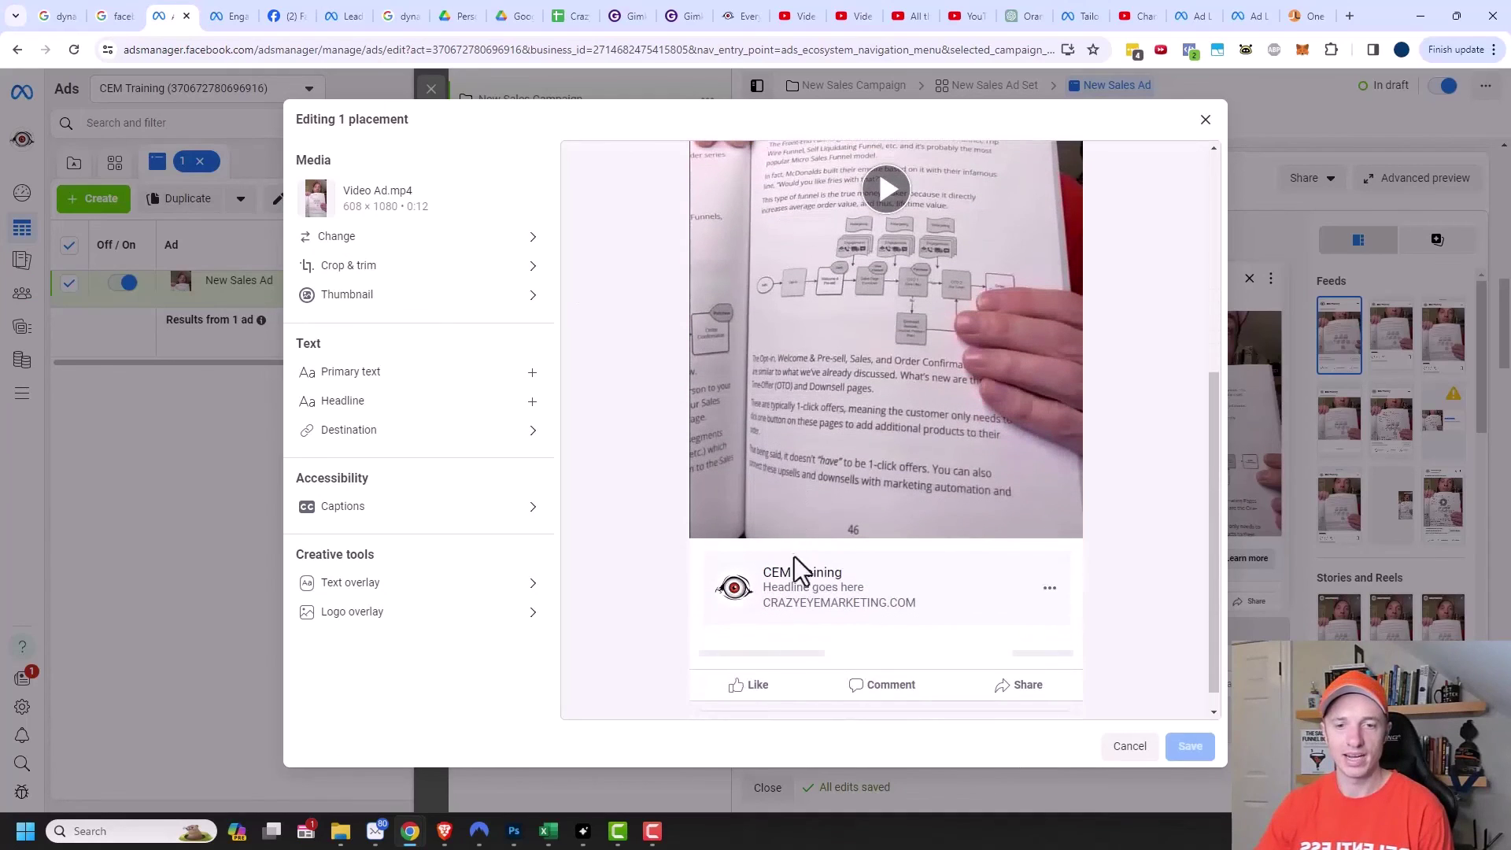
scroll(834, 578, down, 1)
scroll(905, 472, up, 10)
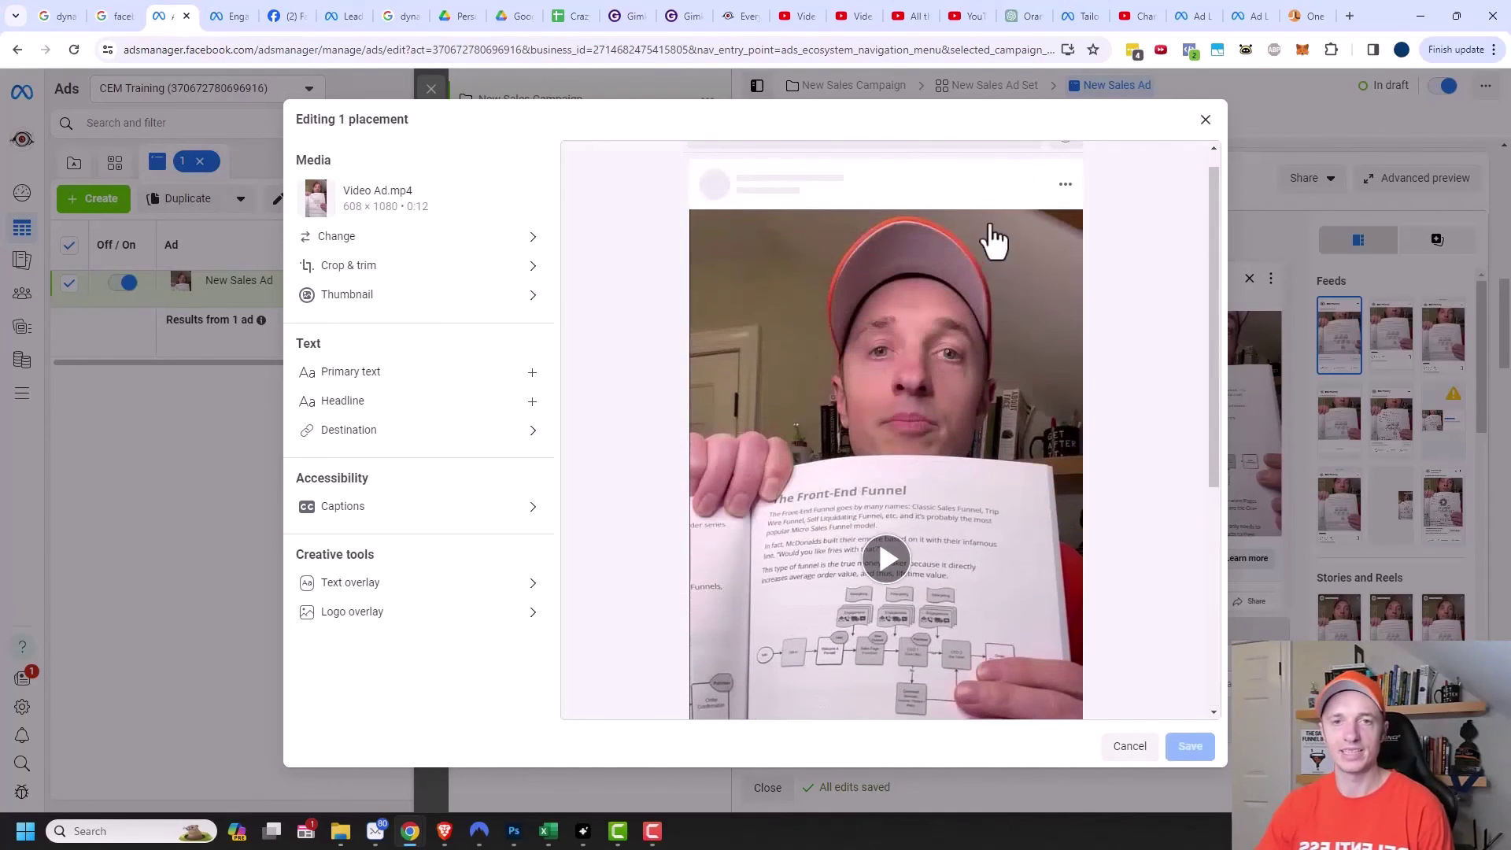
click(1253, 275)
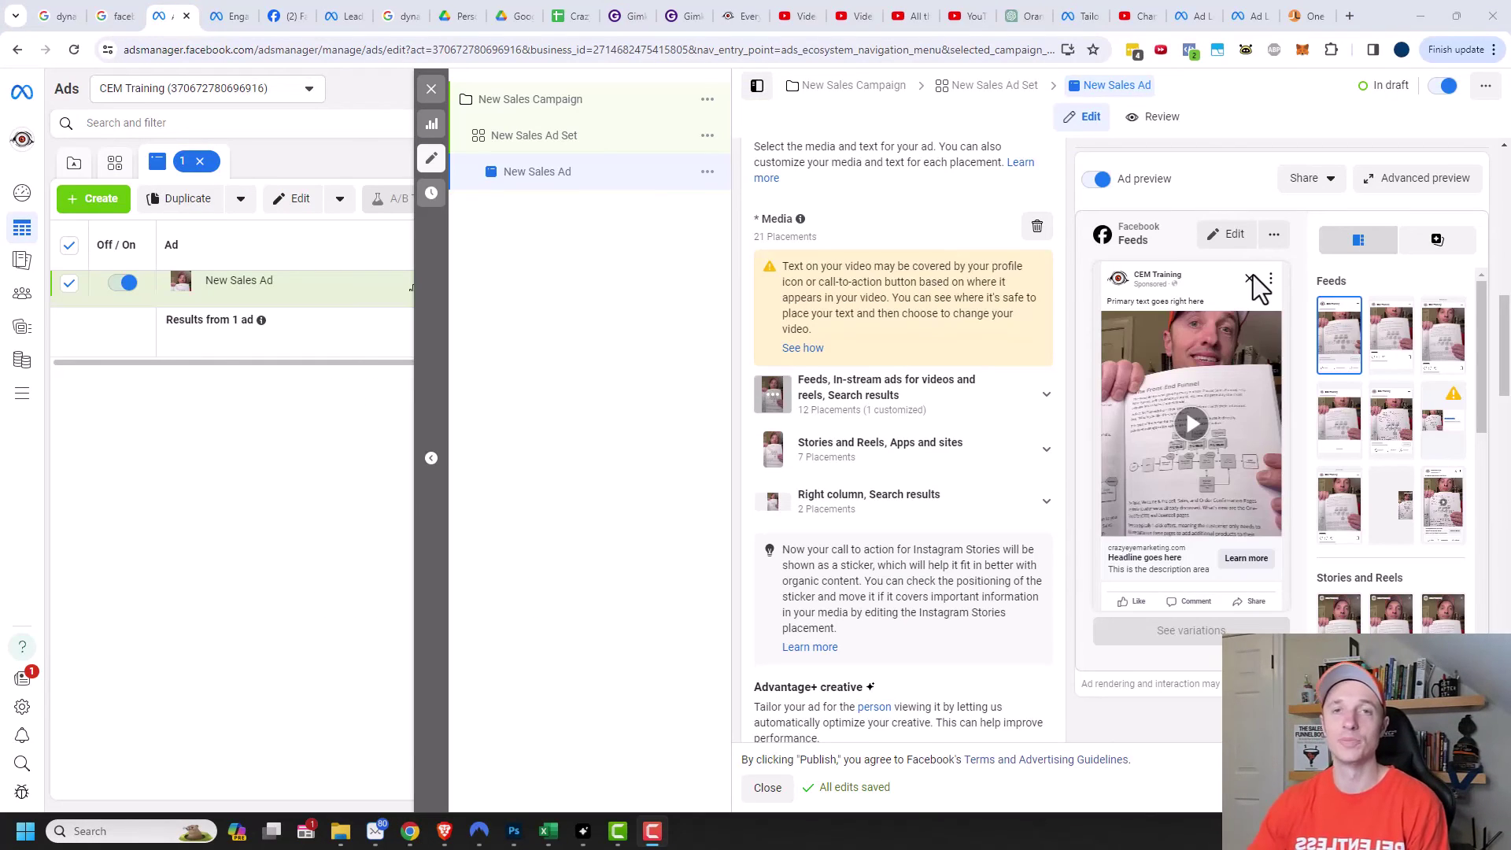
Reopen the Facebook In-stream for Videos placement, examine its editing options against the mobile video and banner previews, and close it
click(1051, 401)
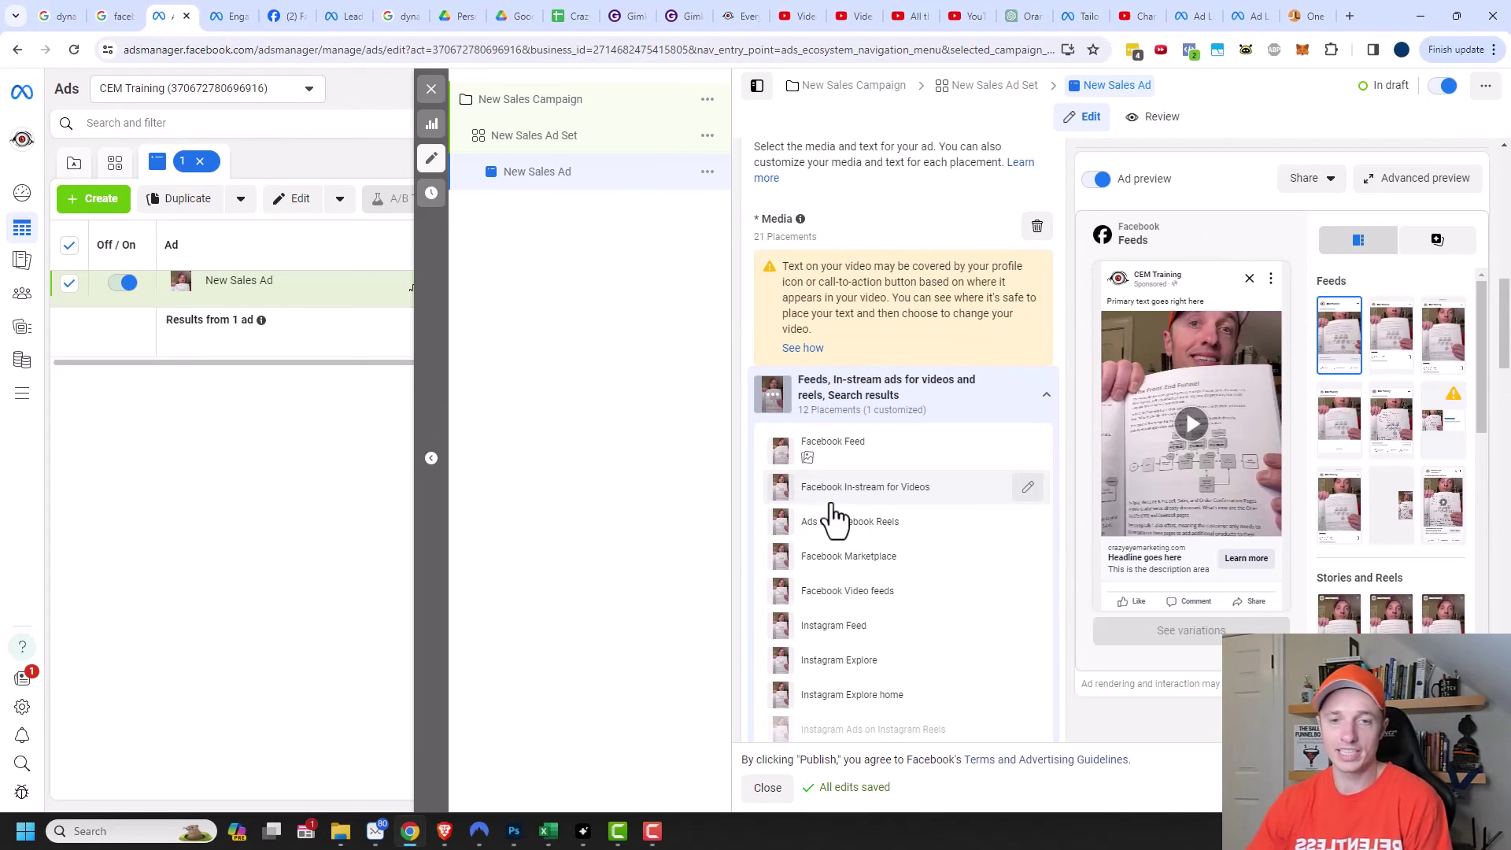
click(1028, 487)
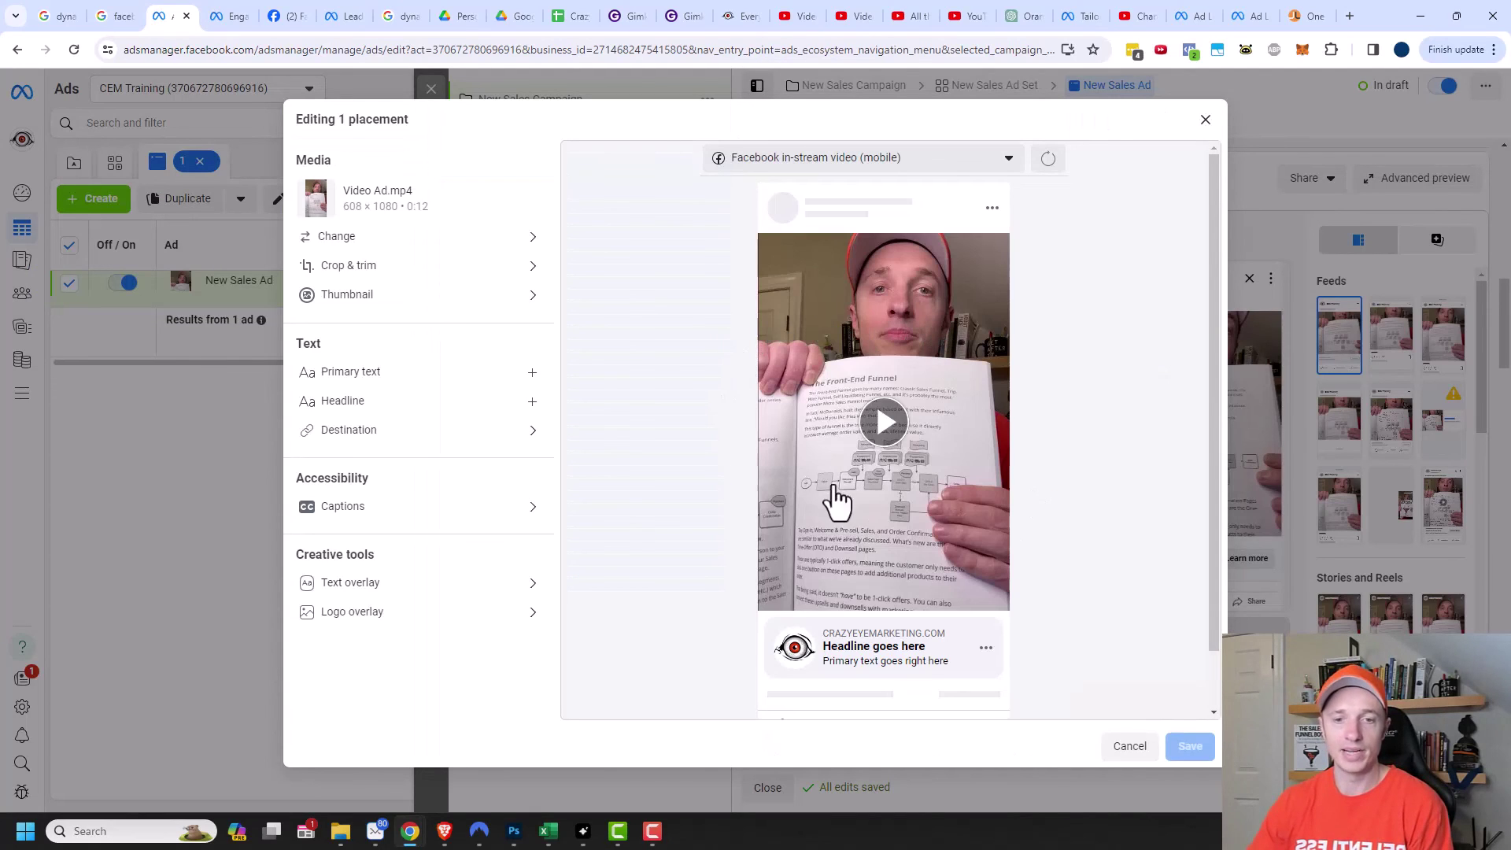
scroll(896, 611, down, 2)
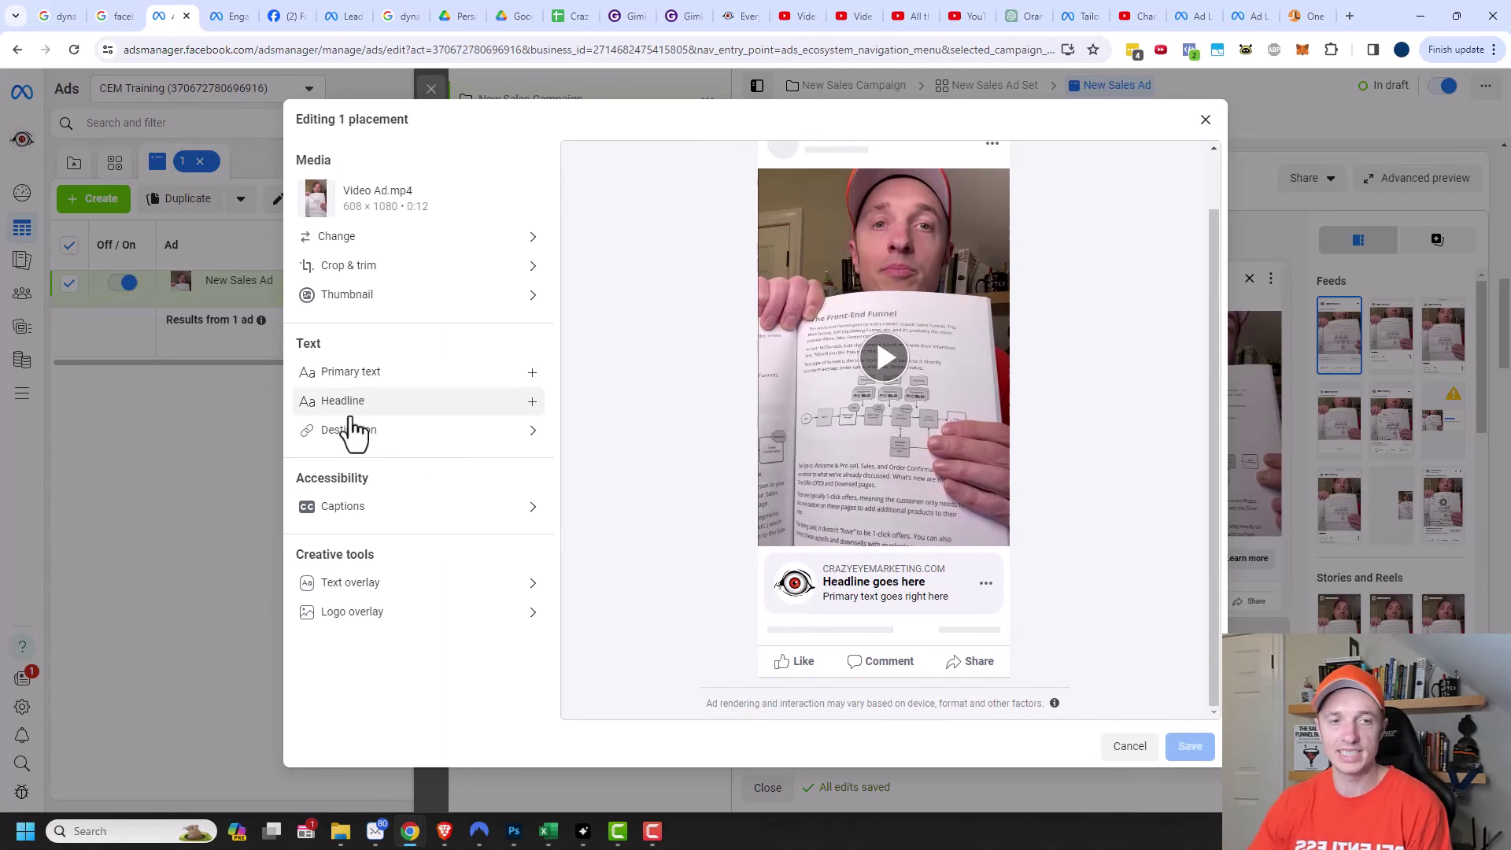
scroll(1012, 236, up, 2)
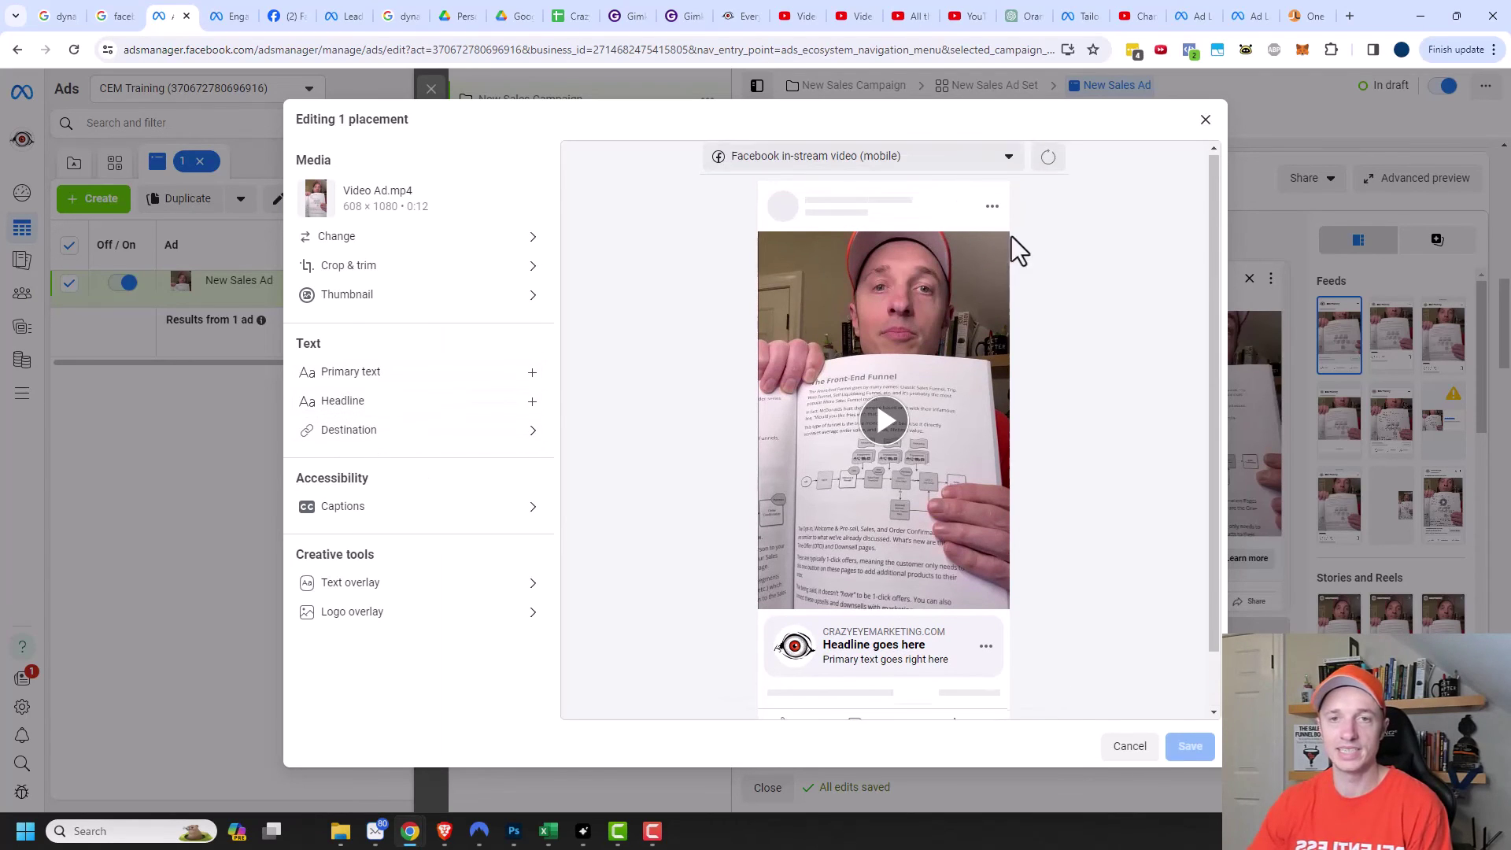
click(964, 161)
click(897, 227)
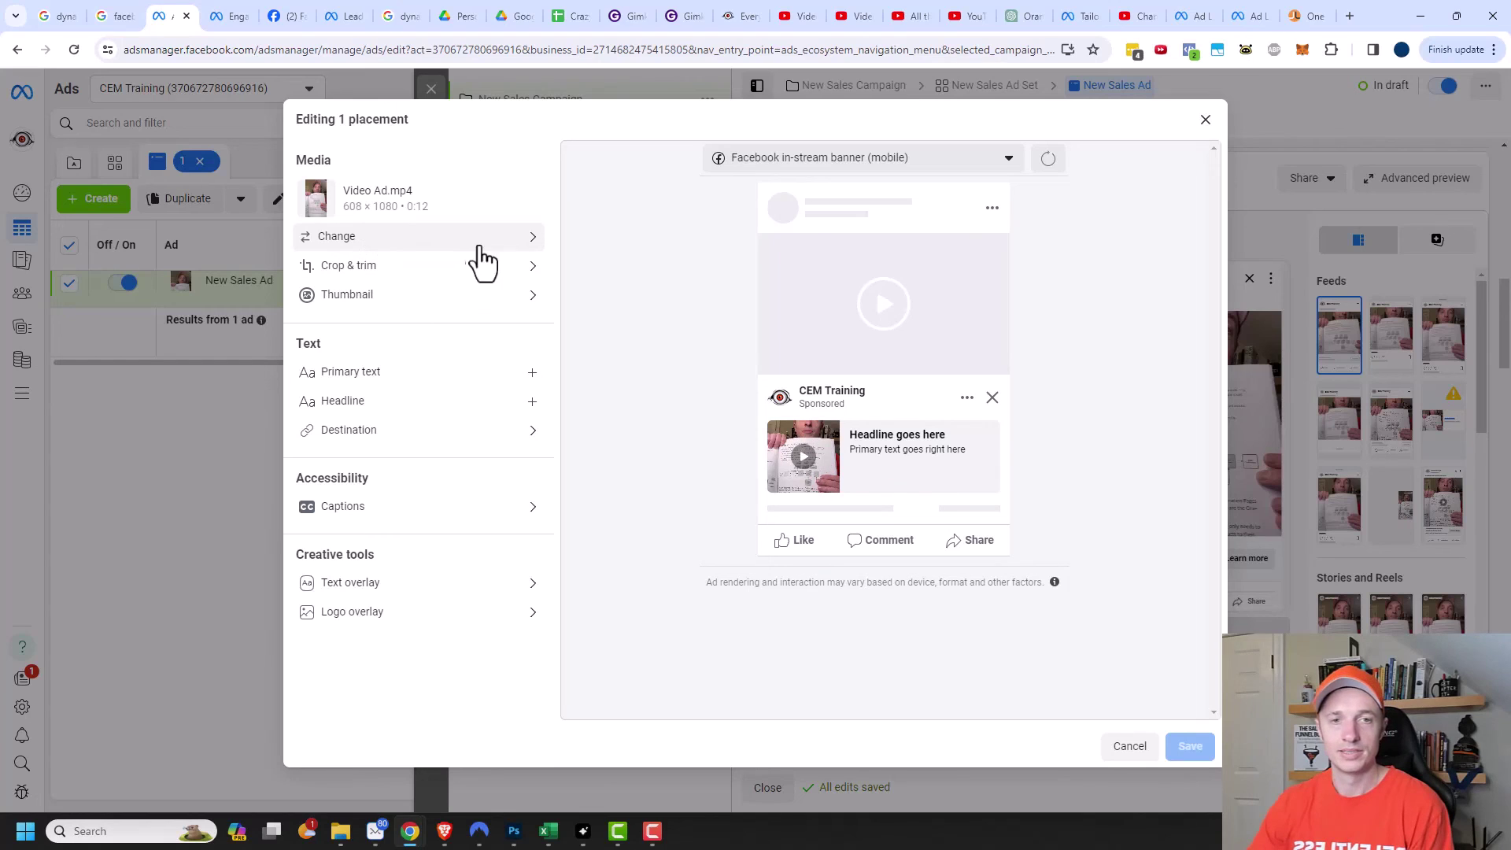
click(1205, 120)
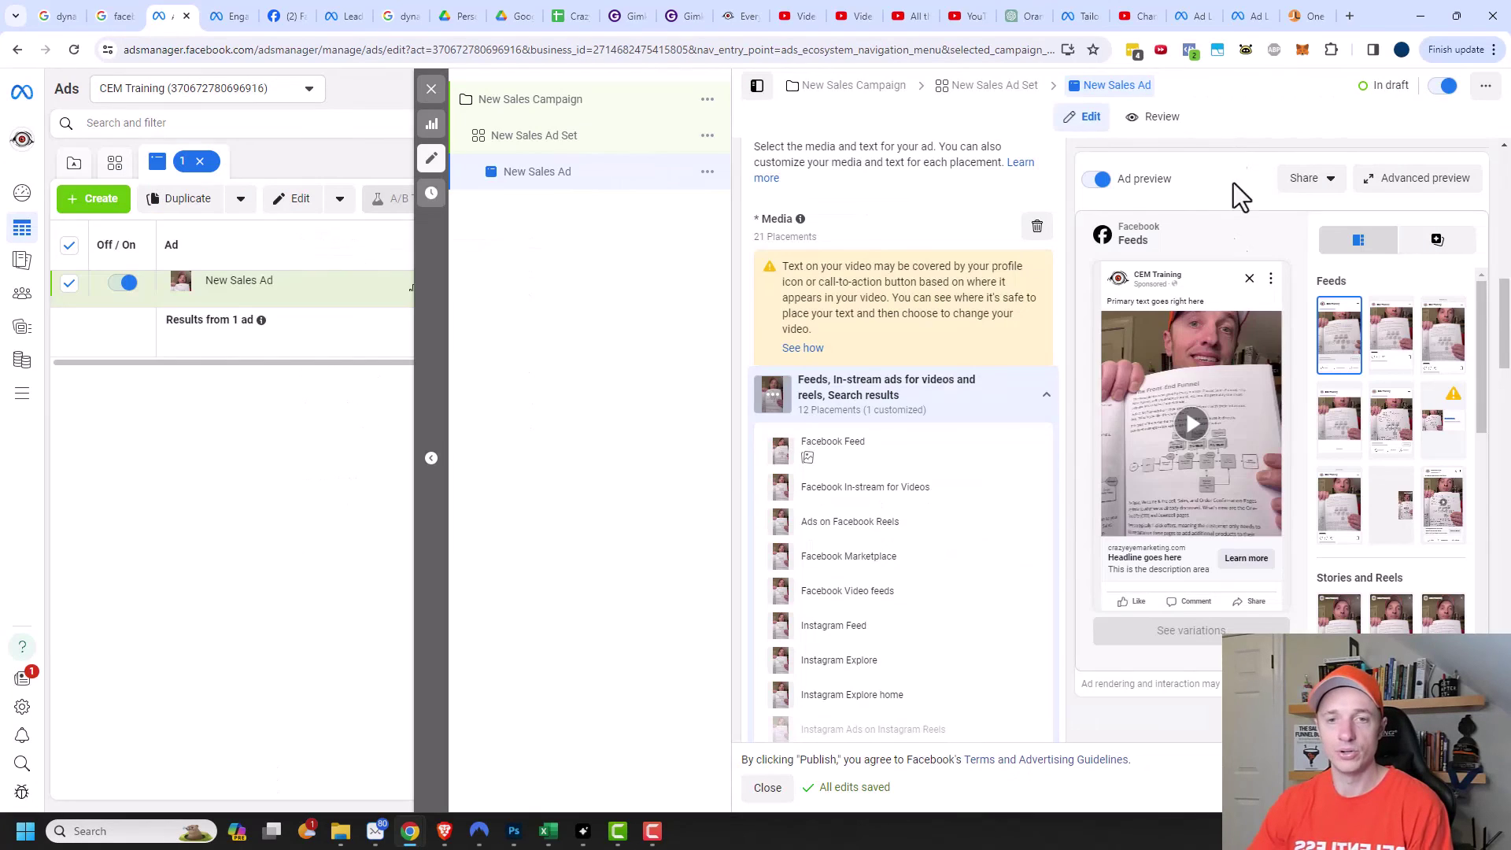
Switch New Sales Ad Set from Advantage+ placements to manual placements
click(1048, 396)
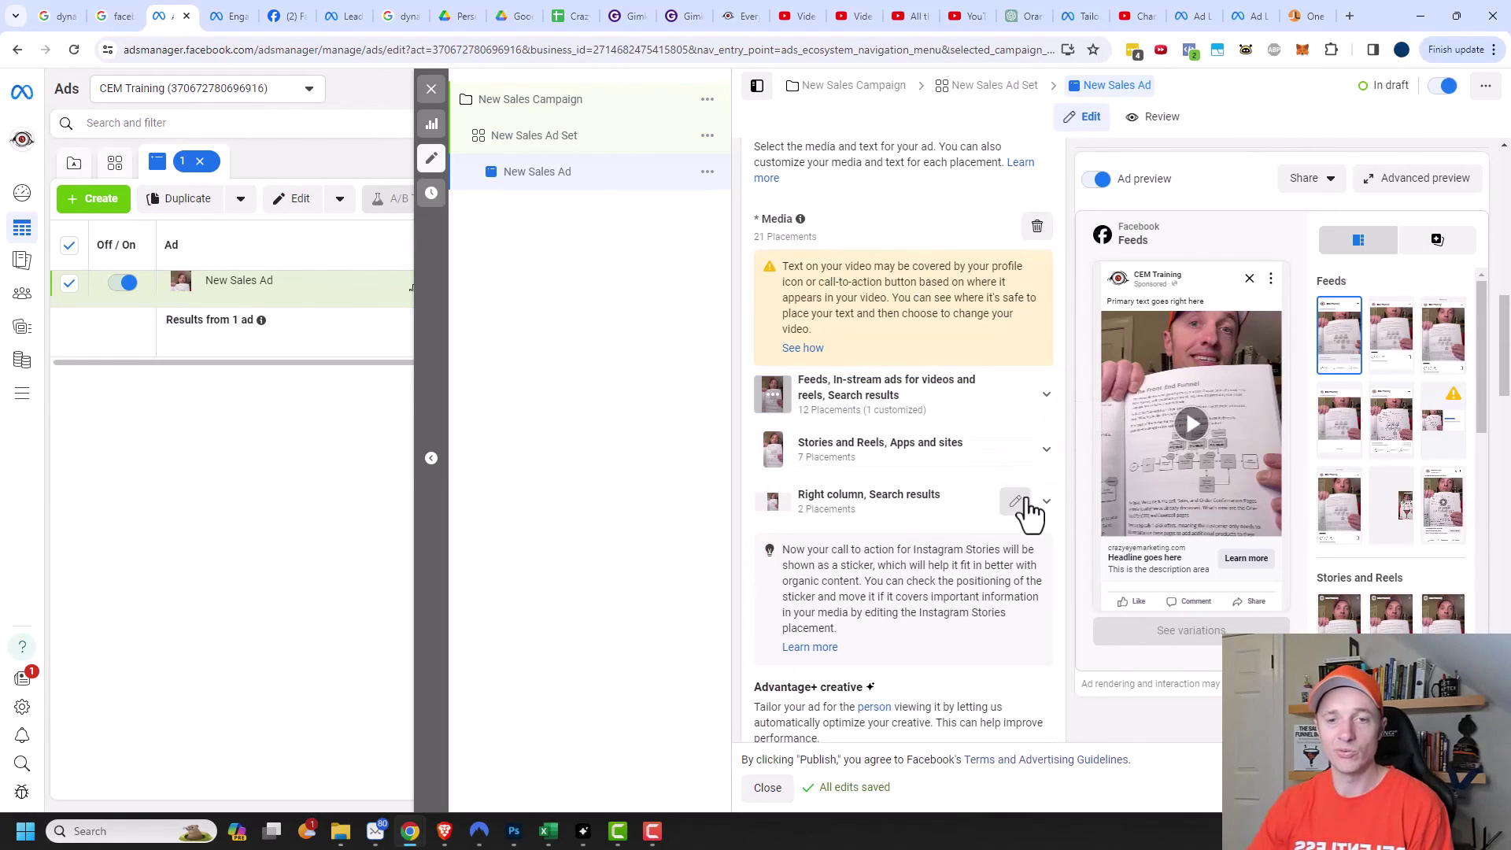
scroll(1026, 509, down, 2)
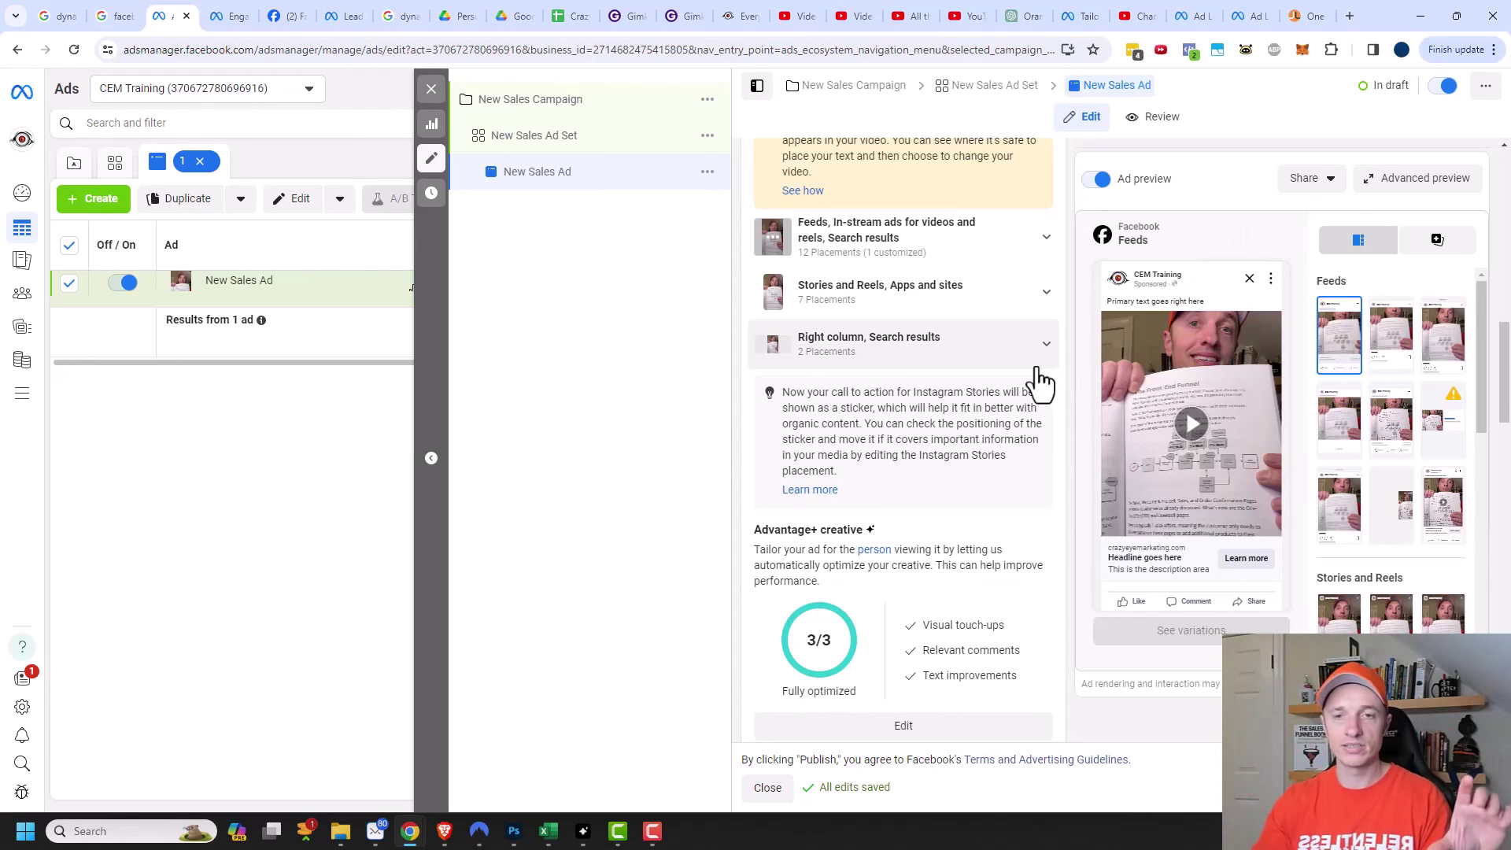
click(612, 138)
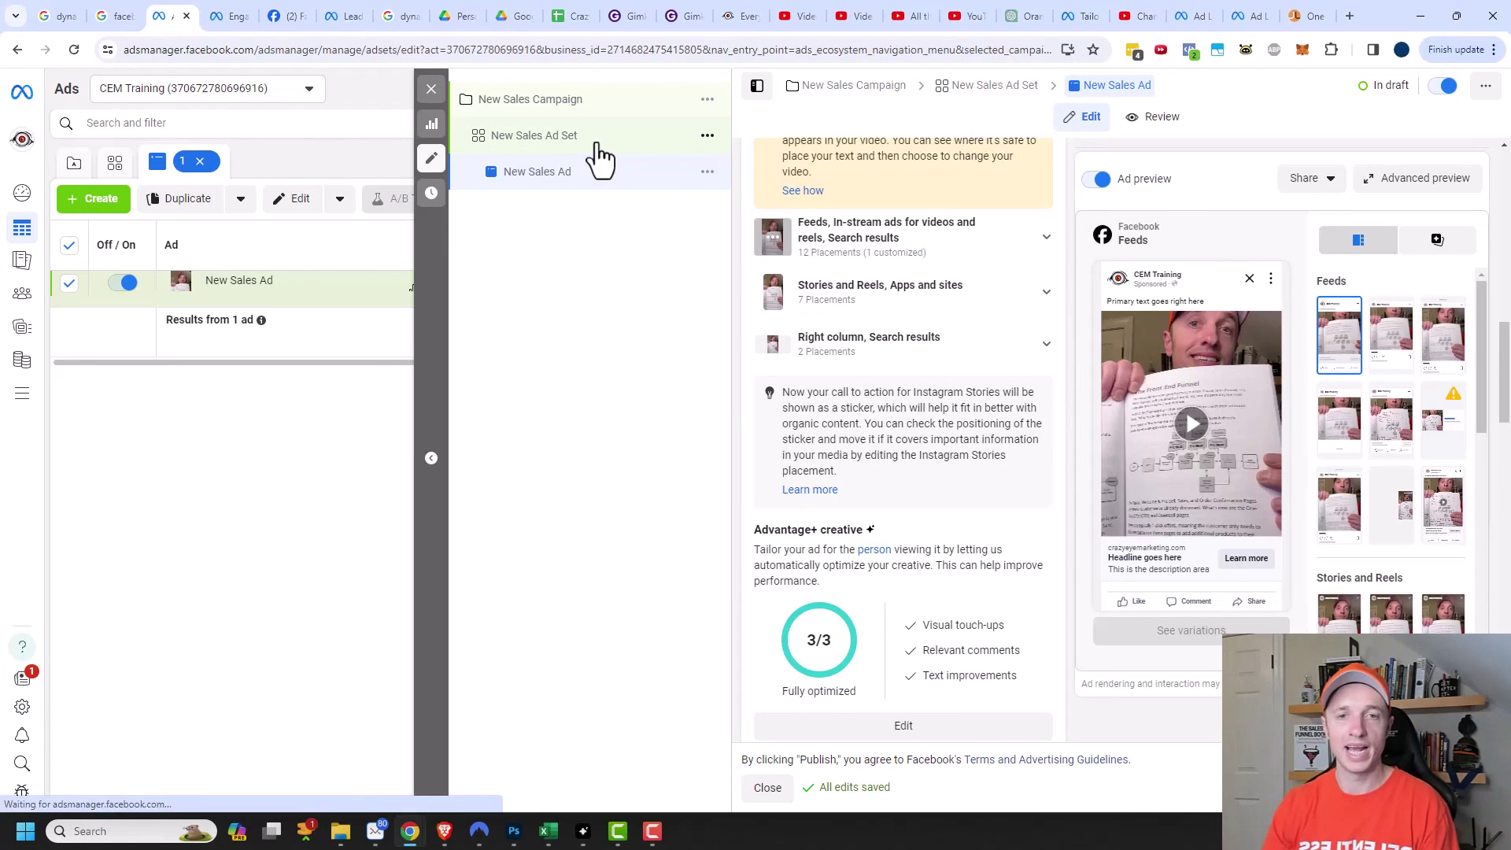
scroll(955, 412, down, 15)
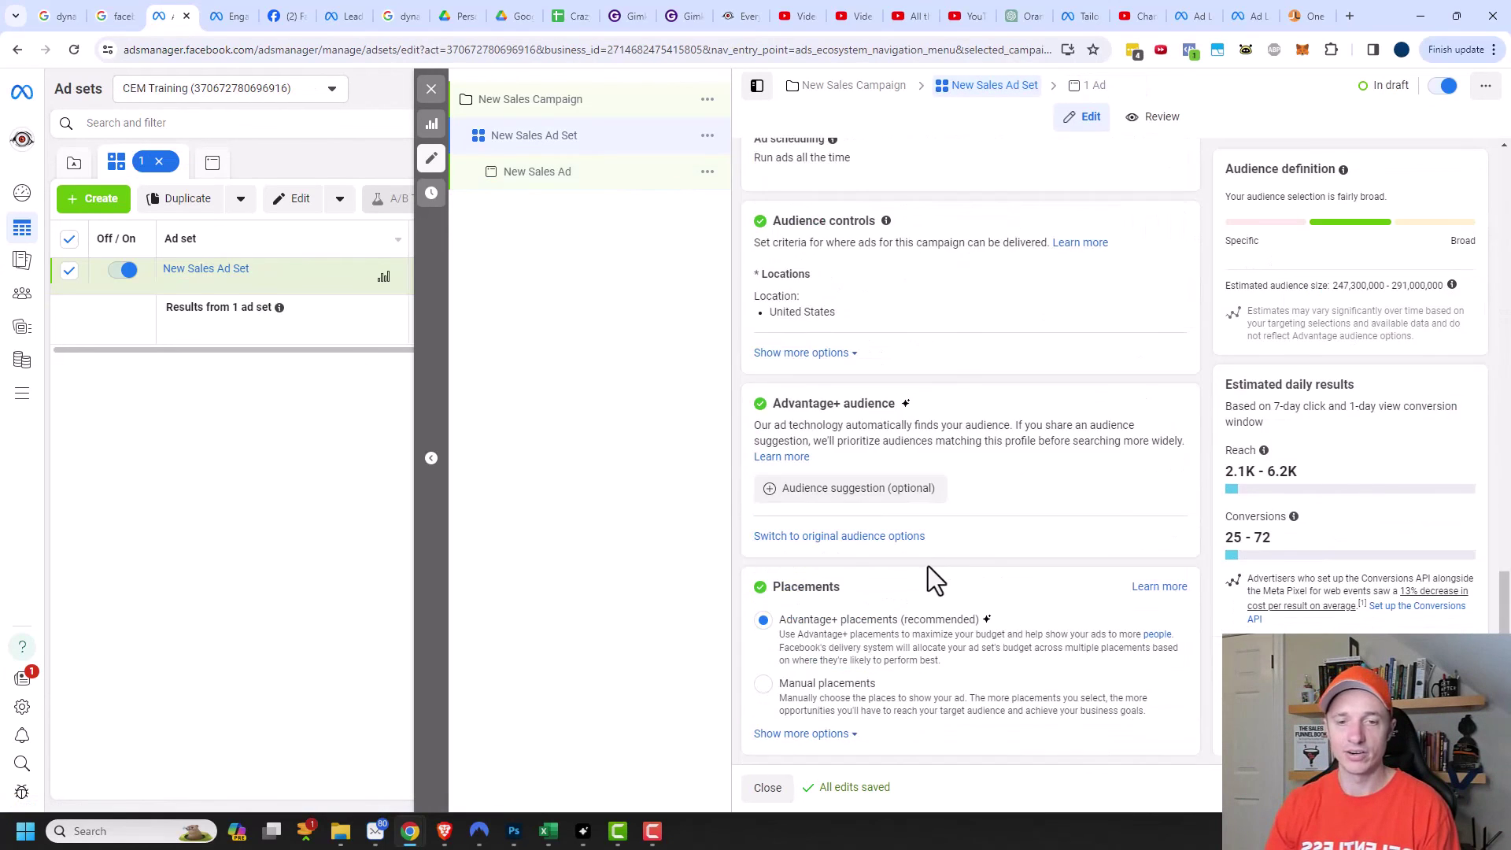
click(763, 683)
Exclude Facebook right column from the ad set's Feeds placements
scroll(904, 671, down, 8)
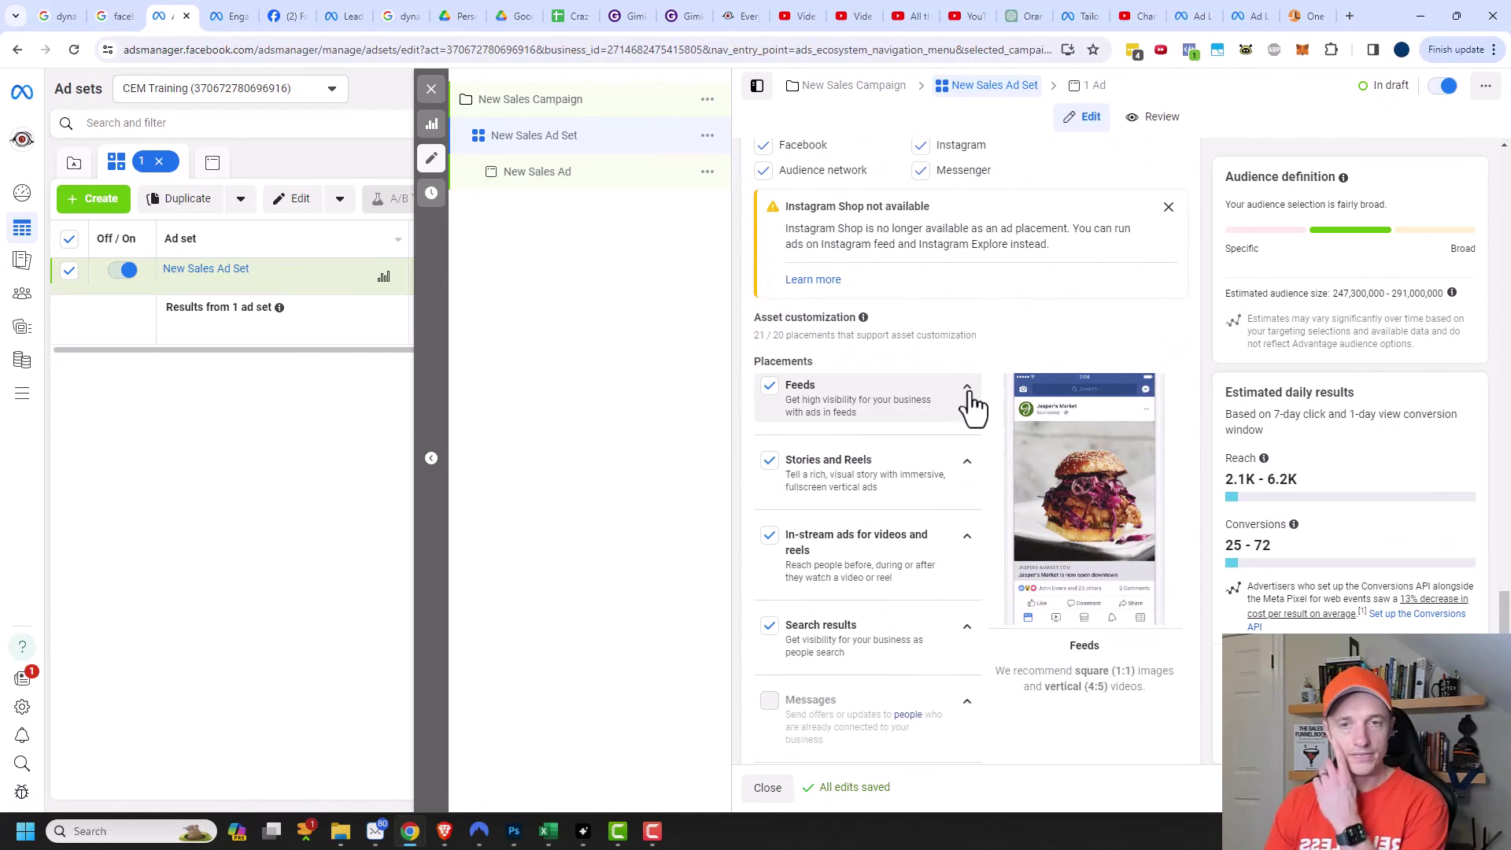
click(967, 388)
scroll(936, 437, down, 2)
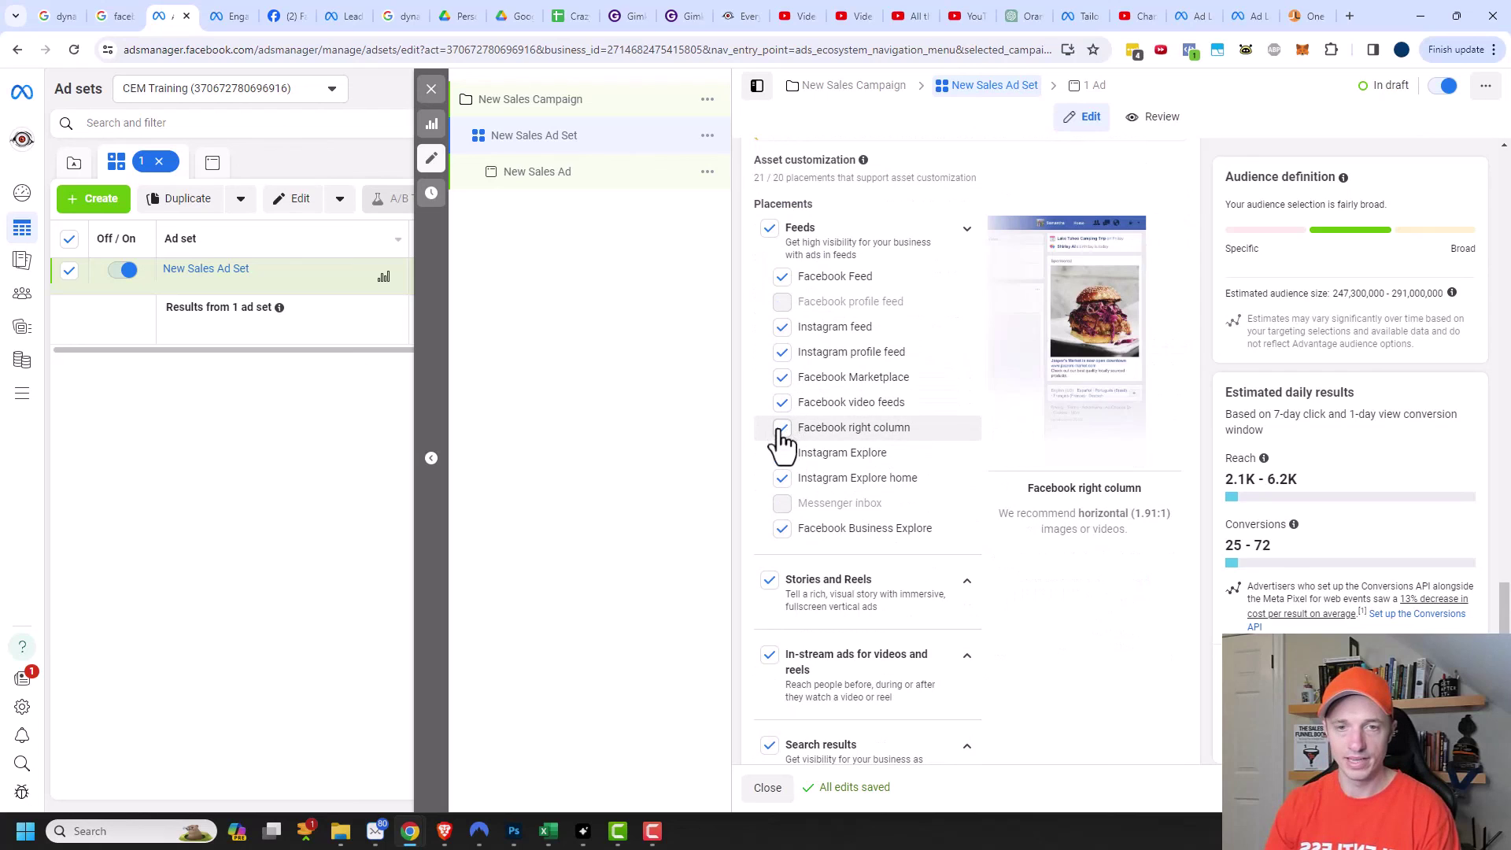
click(781, 429)
Exclude Facebook search results from the ad set's Search results placements and return to New Sales Ad's creative settings
scroll(920, 377, down, 2)
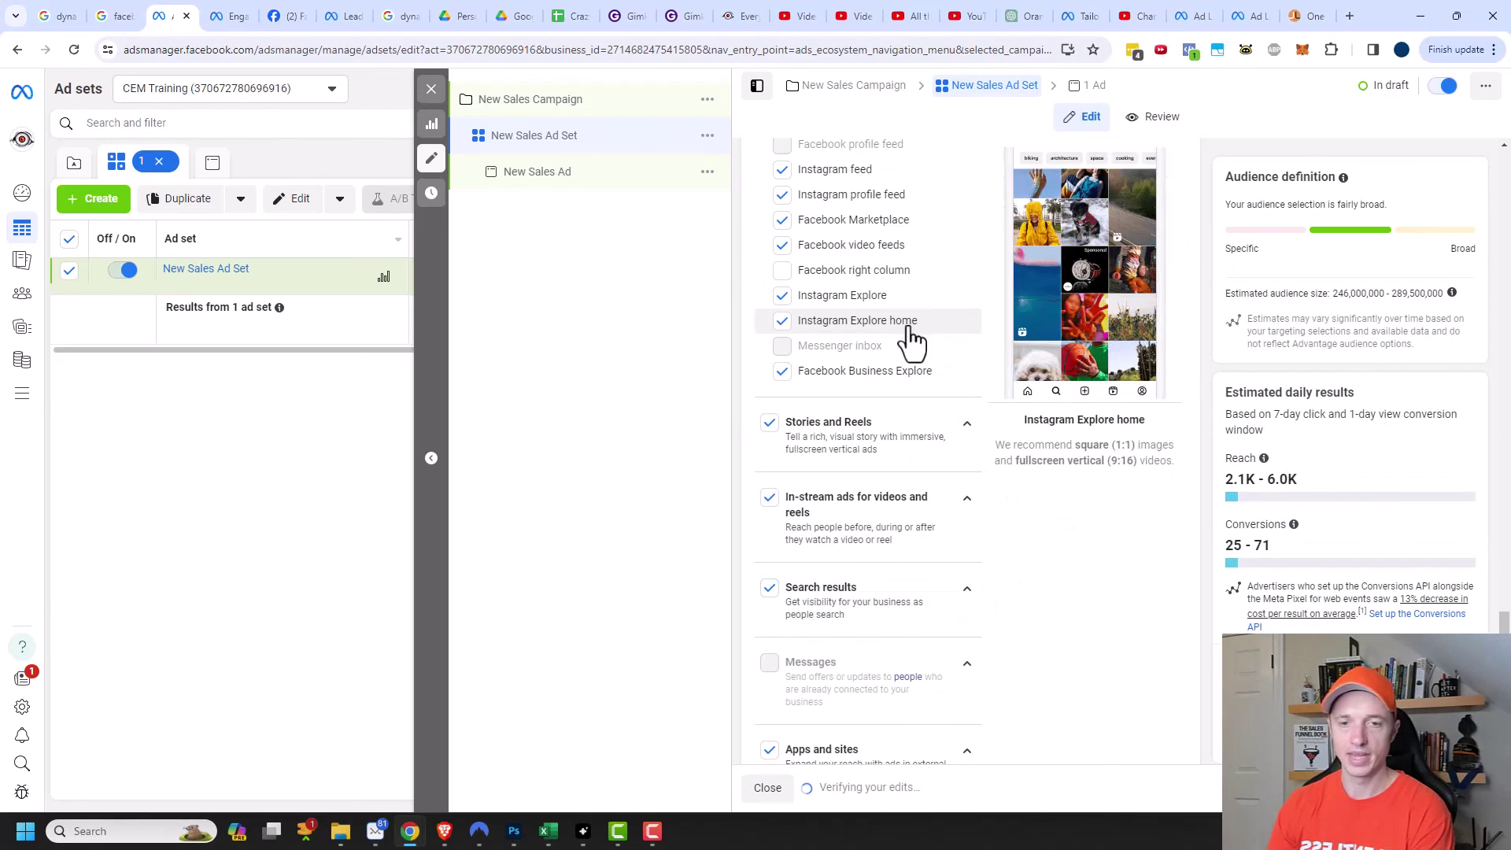
click(967, 590)
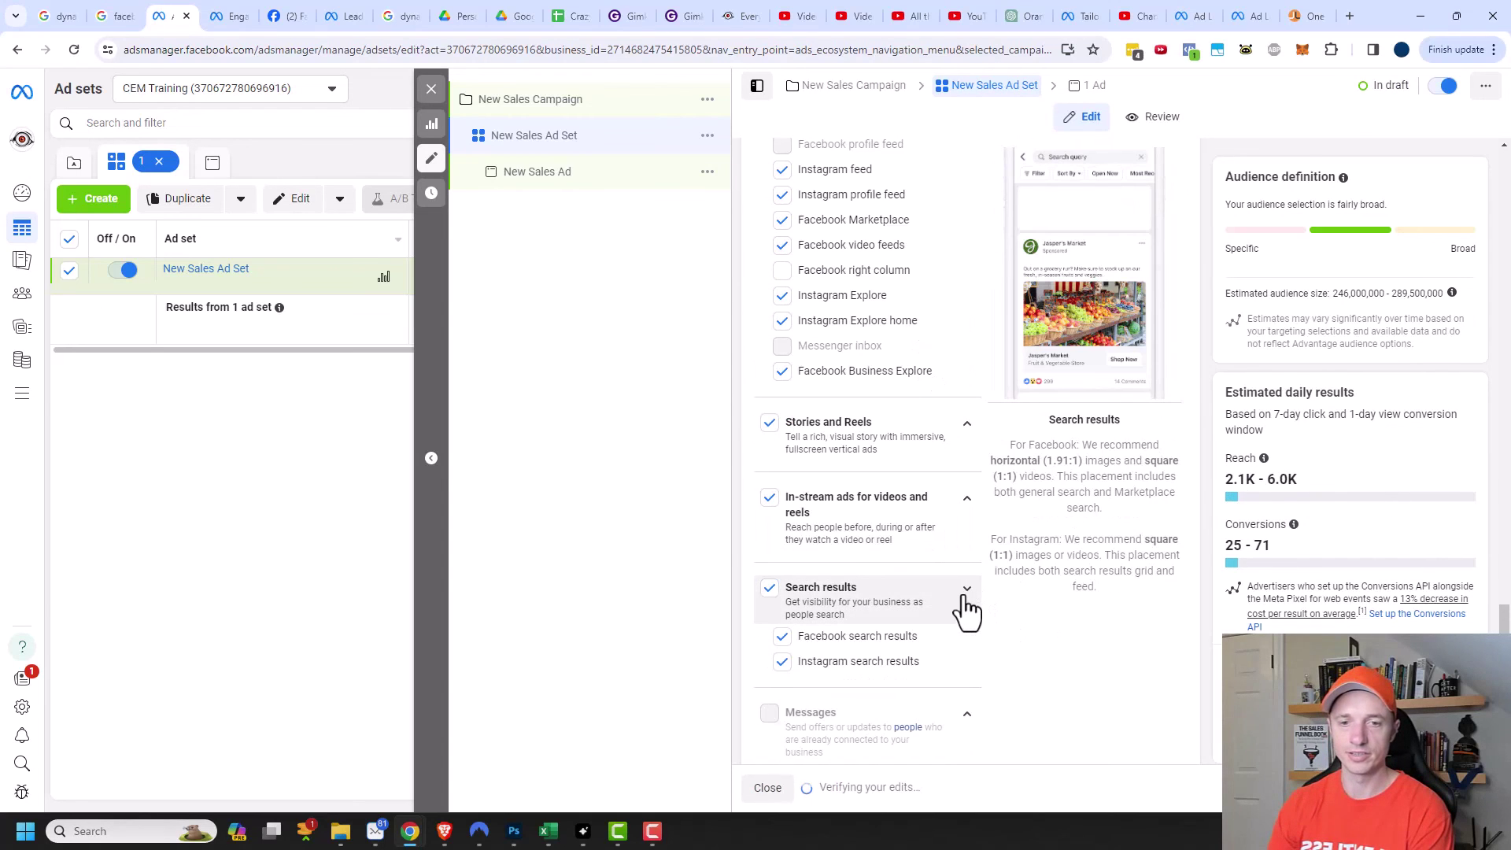
click(782, 638)
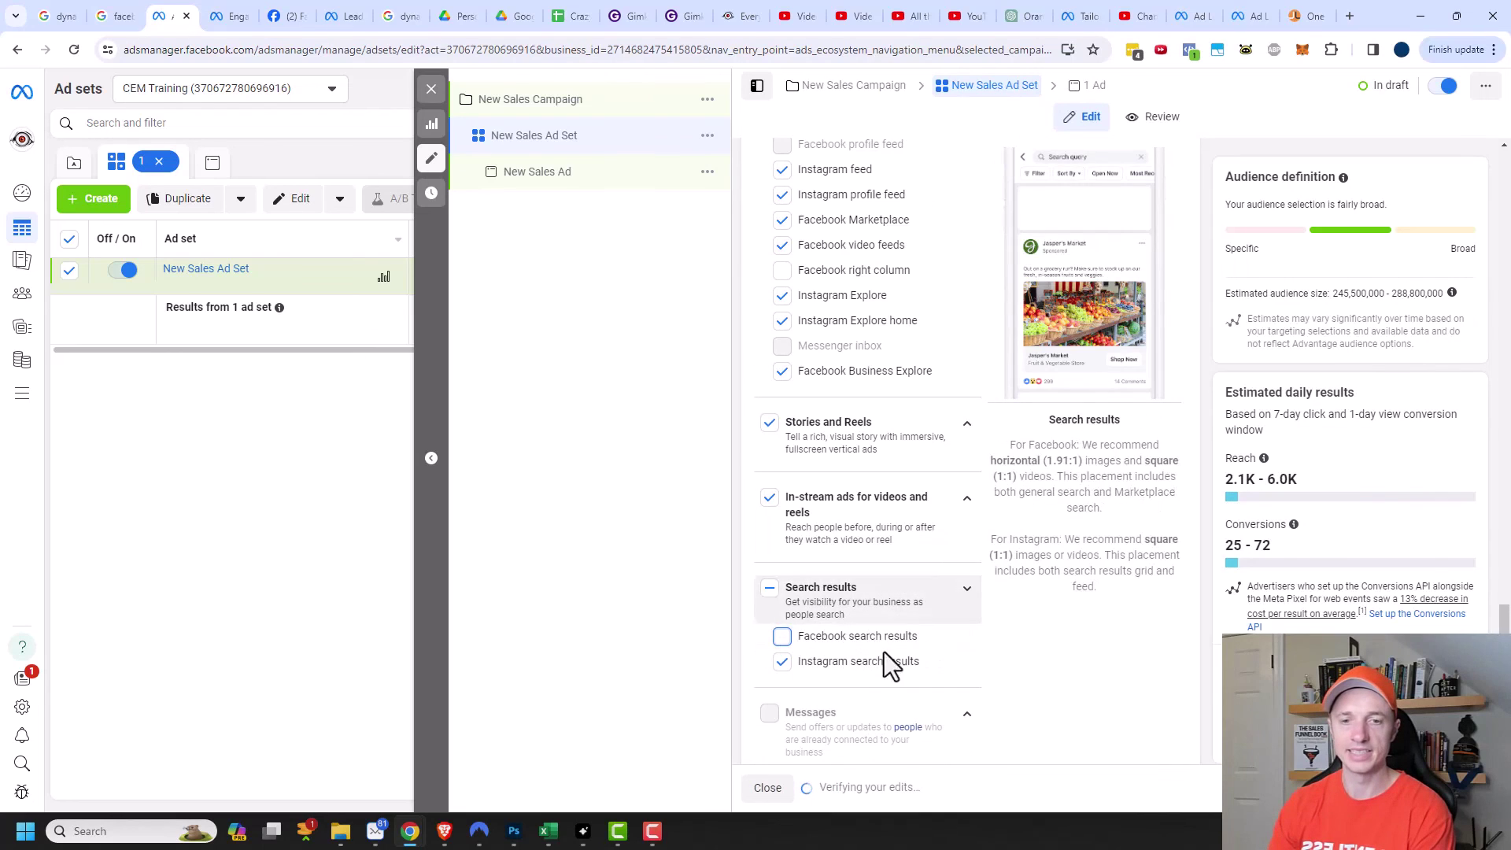
click(559, 191)
scroll(961, 236, down, 15)
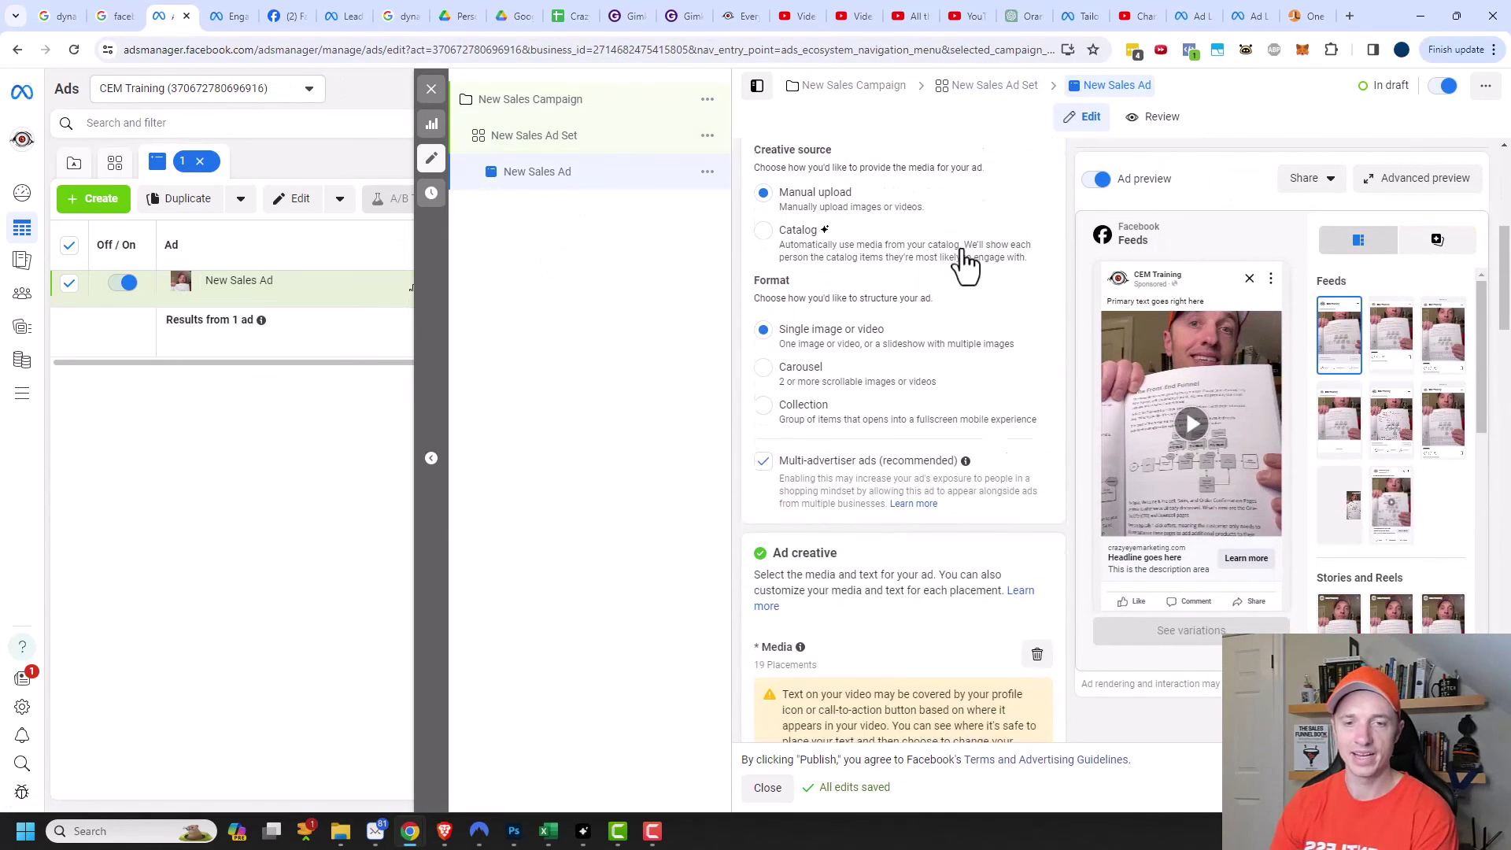